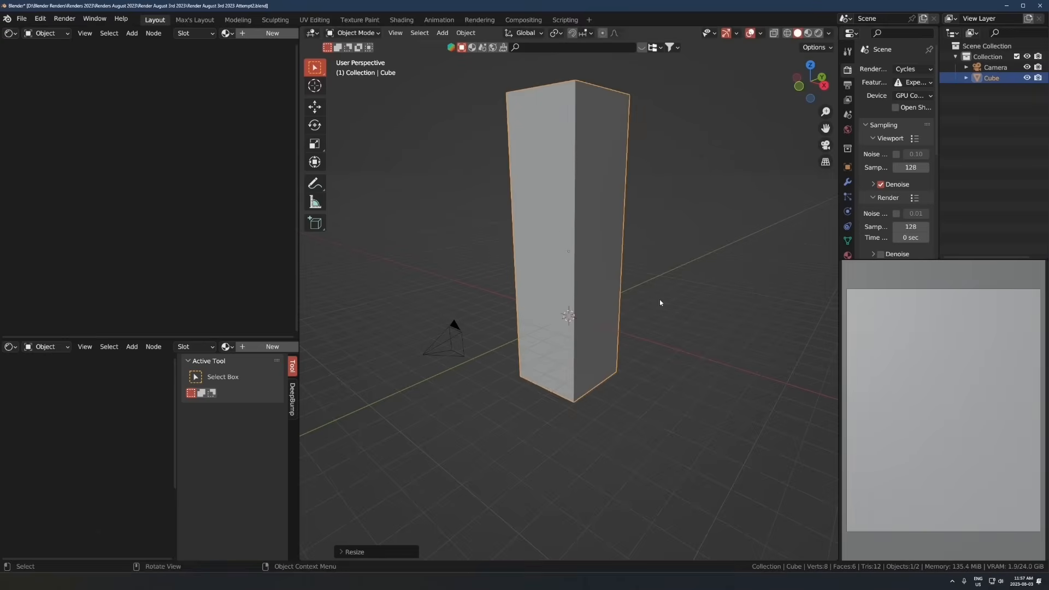
Step: Move the tall box upward along the Z axis
click(653, 329)
key(g)
key(z)
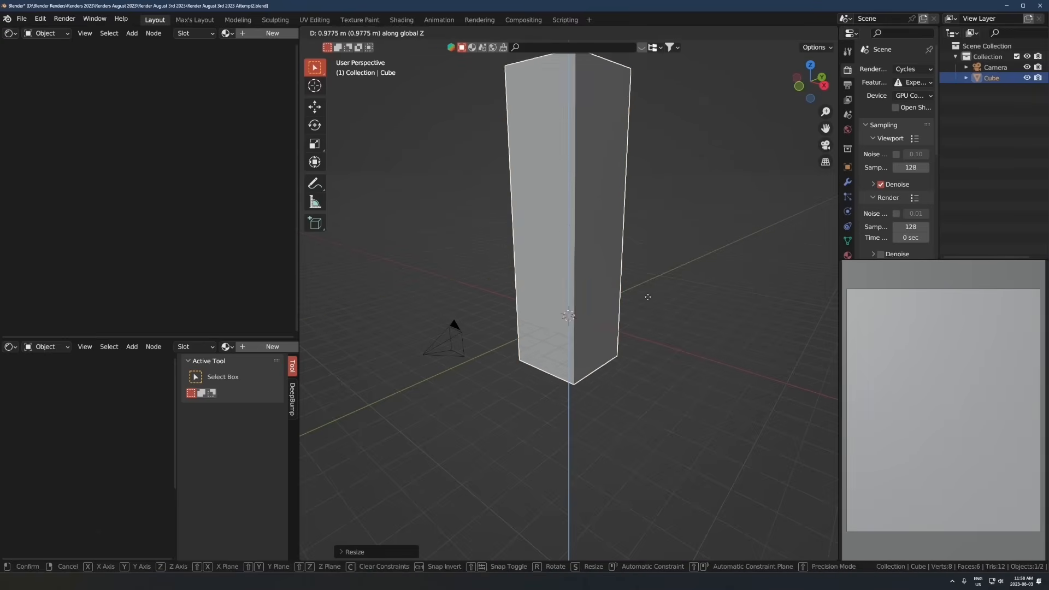
click(637, 336)
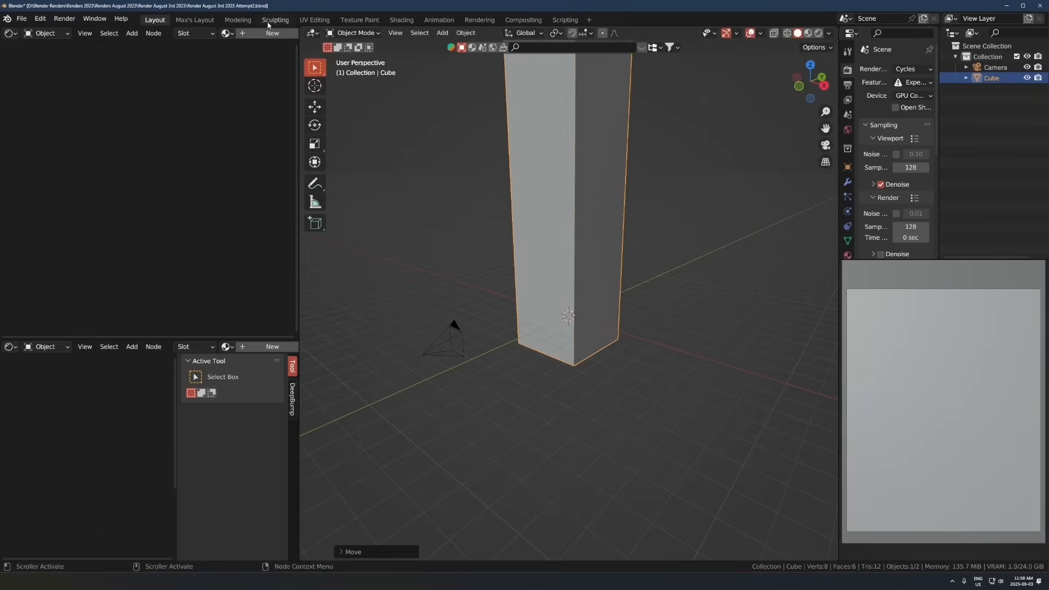
Step: Move the camera back from the box so more of it fits in the frame, and reselect the box
scroll(540, 277, down, 3)
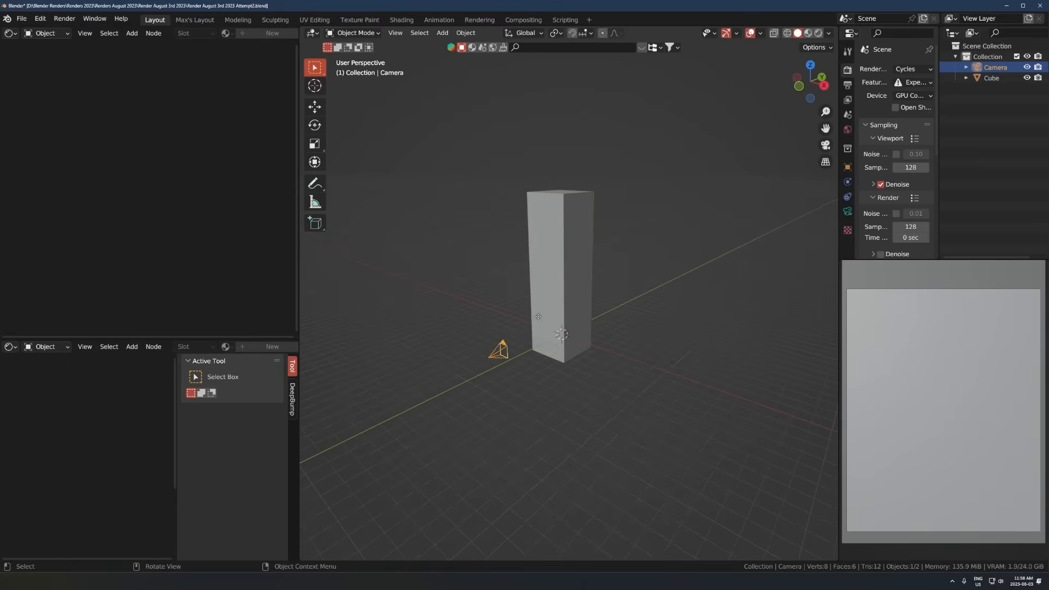
middle_drag(538, 316, 485, 339)
scroll(593, 331, up, 5)
middle_drag(592, 330, 569, 321)
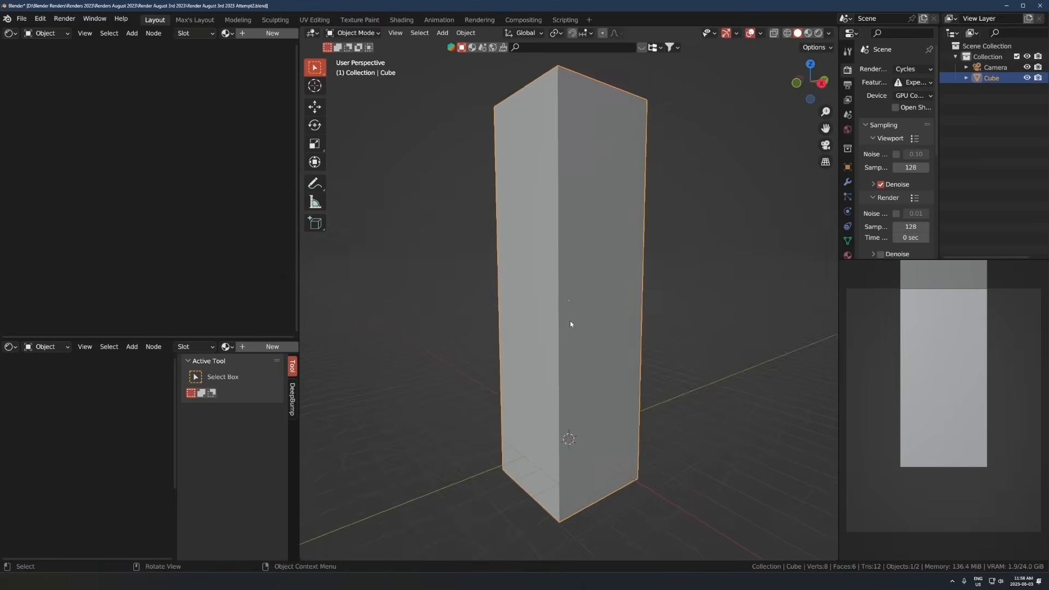
Step: Enter Edit Mode on the tall box and activate the Bisect tool
scroll(586, 283, down, 5)
scroll(588, 280, up, 2)
key(Tab)
middle_drag(583, 285, 576, 300)
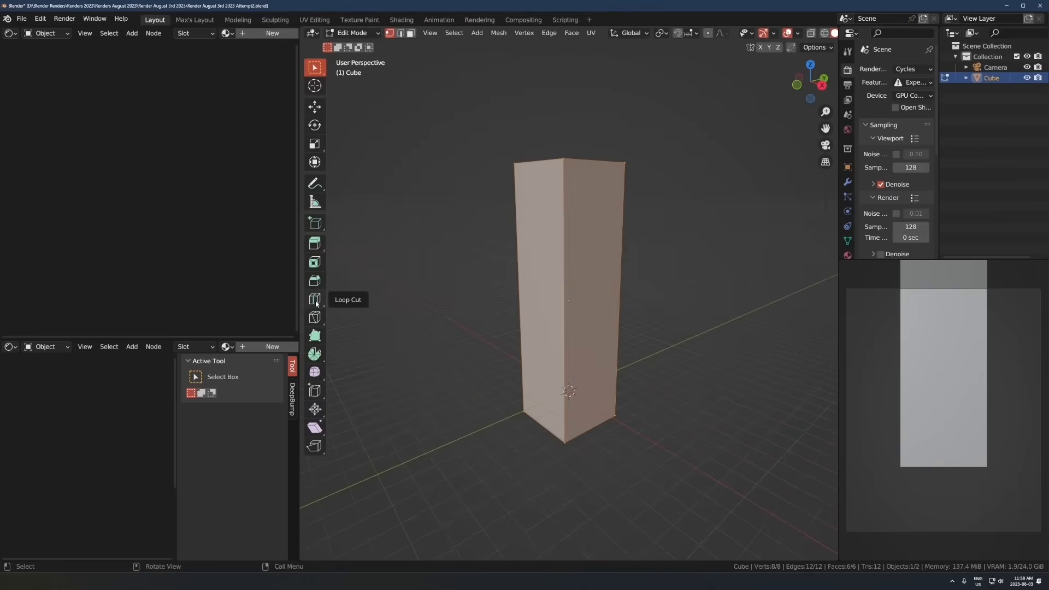
click(316, 317)
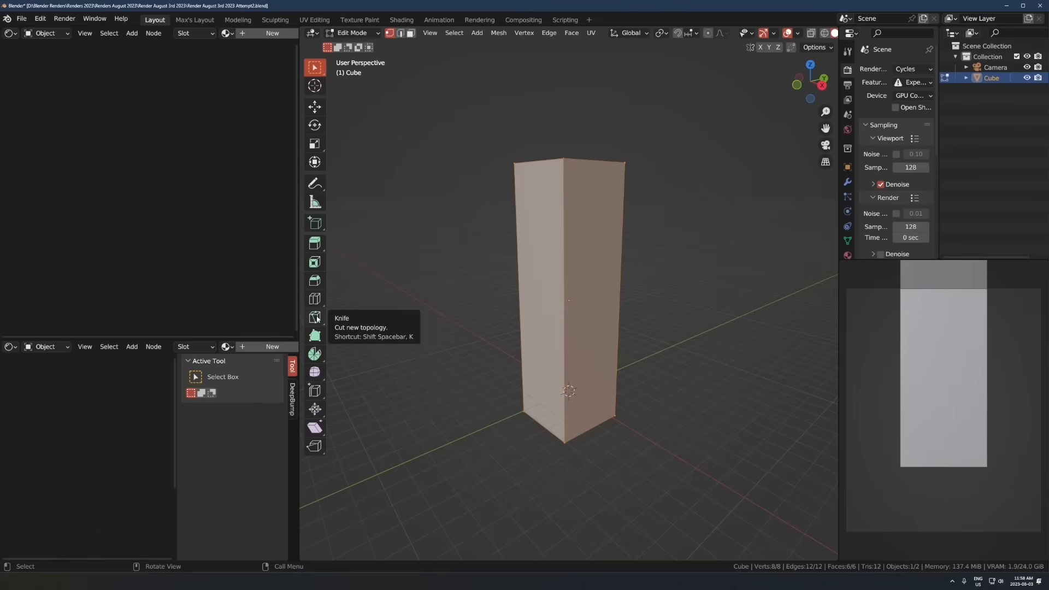
click(316, 317)
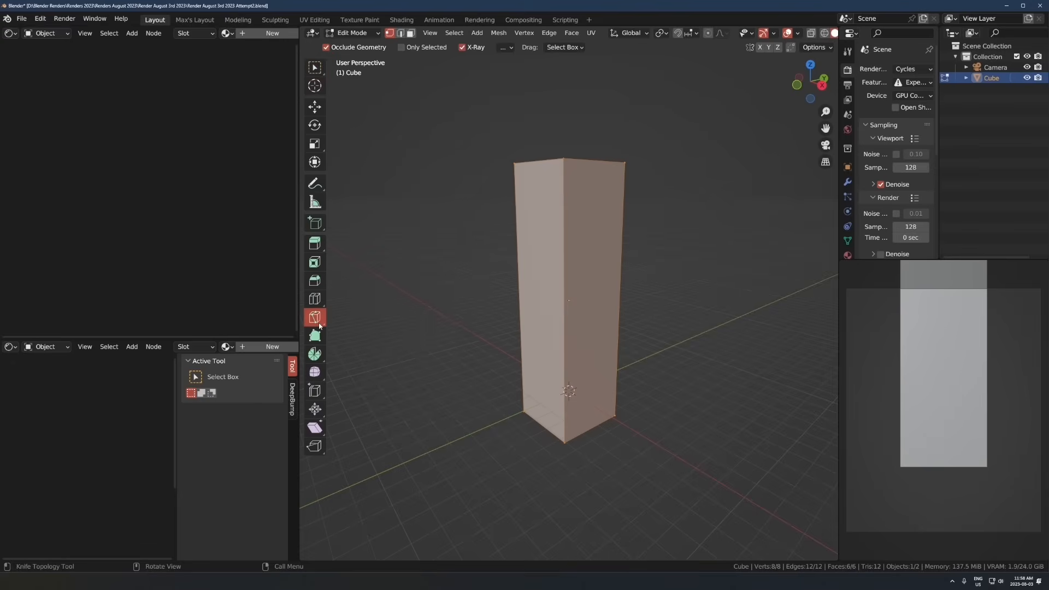
key(t)
key(t)
key(t)
key(t)
click(314, 317)
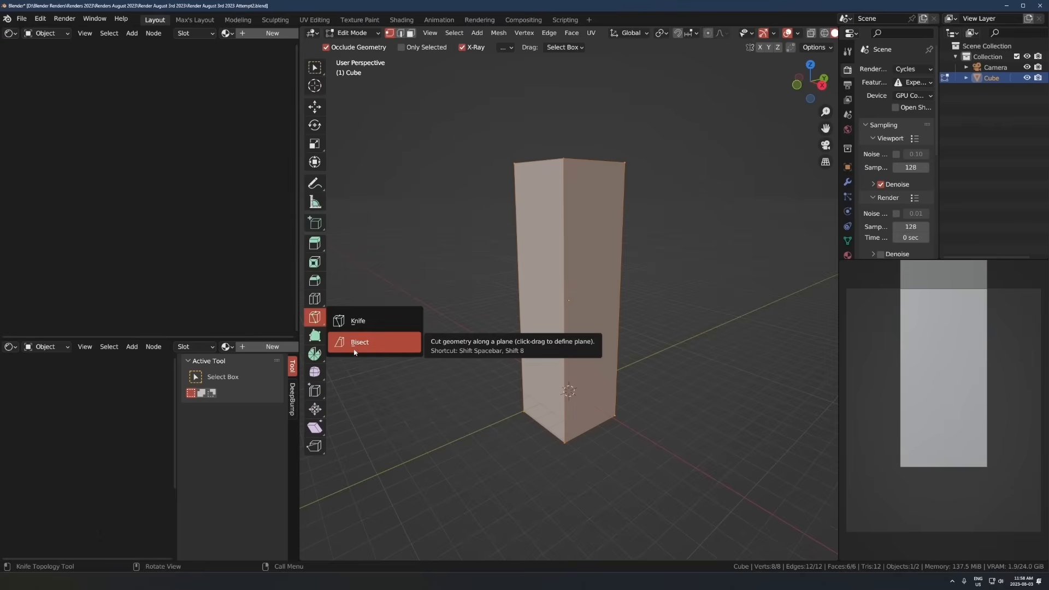
click(399, 348)
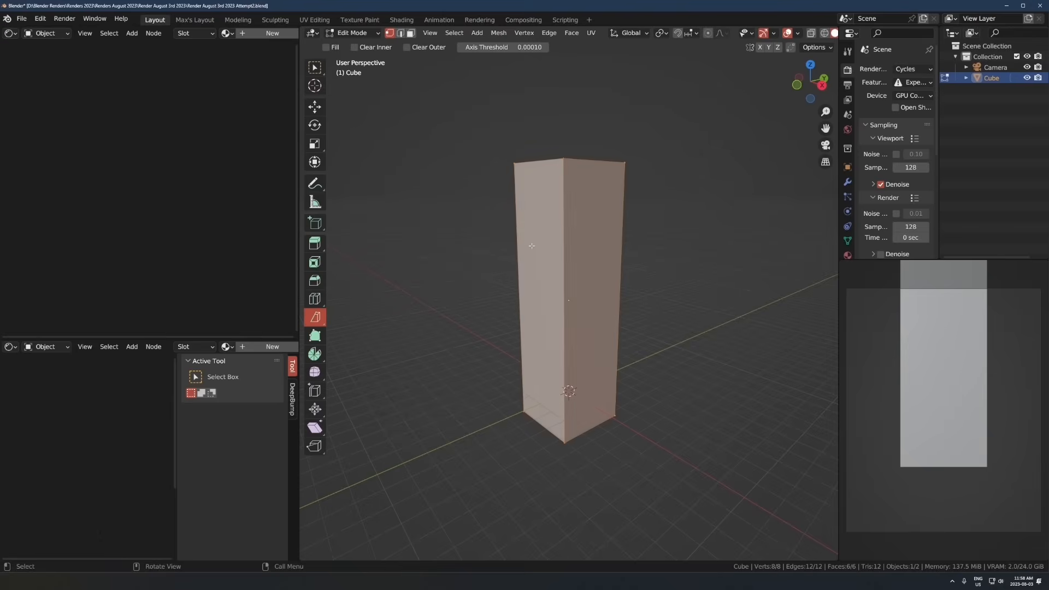
Step: Undo a trial bisect near the box's upper corner and enable Fill and Clear Outer for the Bisect tool
mouse_move(514, 204)
mouse_down()
mouse_move(490, 201)
mouse_move(435, 250)
mouse_move(503, 345)
mouse_move(442, 344)
mouse_move(448, 359)
mouse_move(696, 141)
mouse_move(446, 282)
mouse_move(480, 305)
mouse_move(464, 302)
mouse_up()
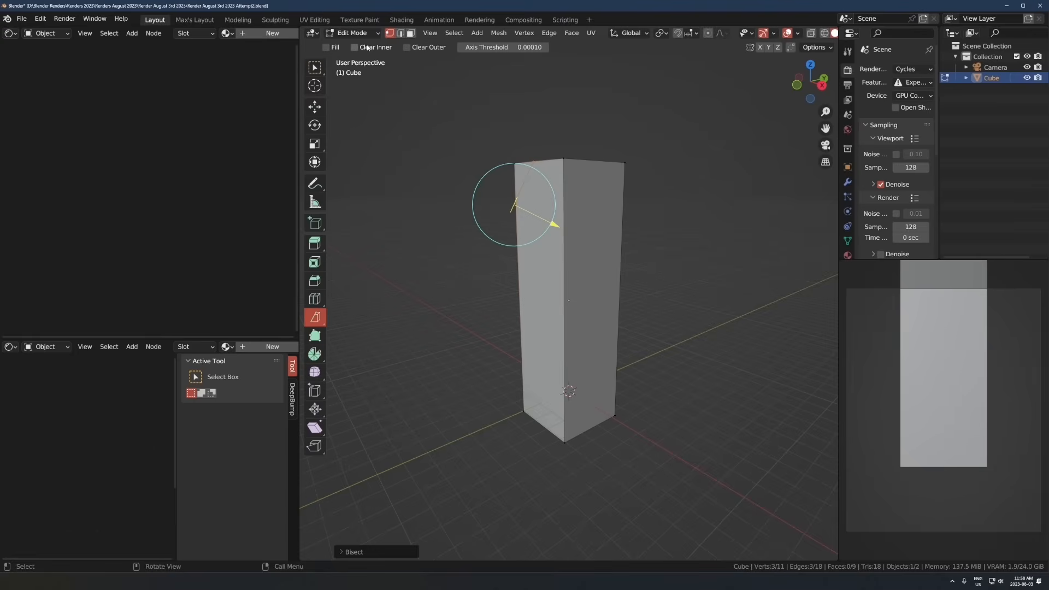
click(417, 48)
key(ctrl+z)
middle_drag(507, 248, 407, 102)
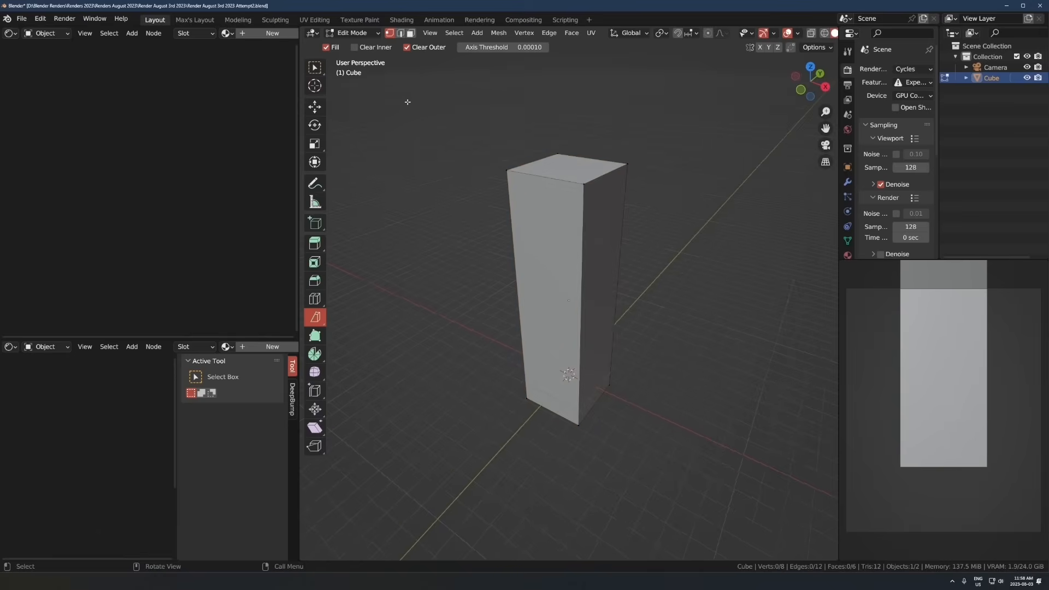
Step: Select the whole mesh and bisect away a small upper corner of the box
middle_drag(496, 251, 474, 222)
key(a)
drag(479, 200, 508, 214)
middle_drag(633, 226, 647, 243)
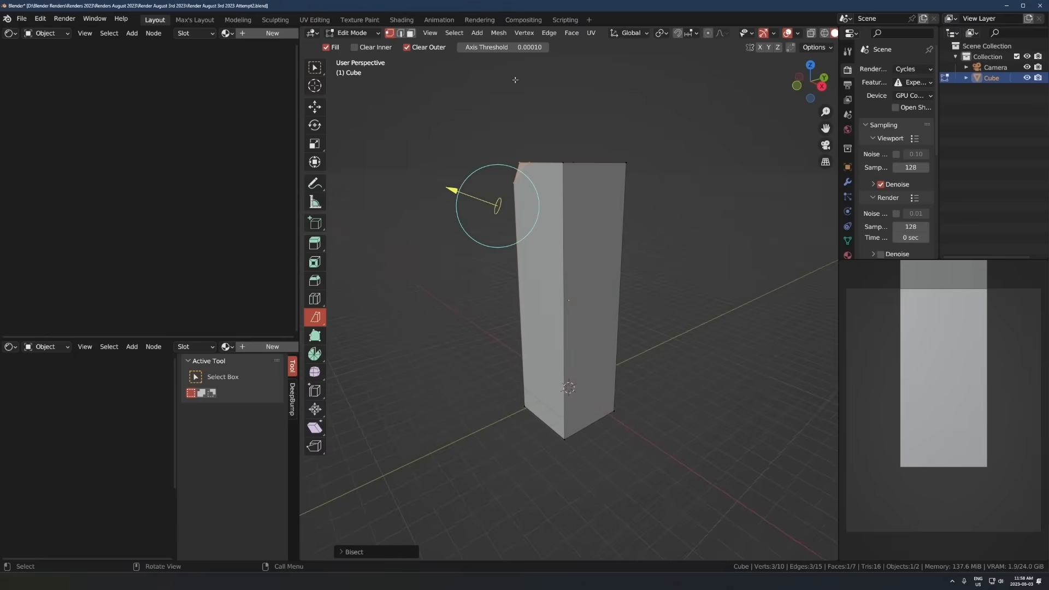
Step: Slice thin slivers off further edges around the block with bisect cuts, selecting the whole mesh before each cut
middle_drag(678, 205, 564, 286)
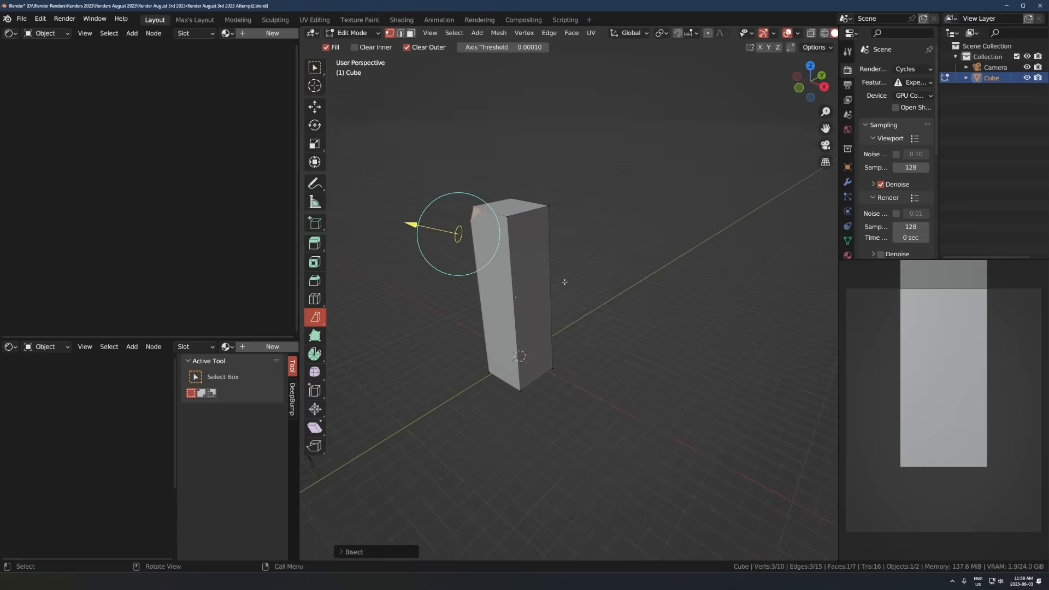
key(a)
drag(557, 229, 631, 429)
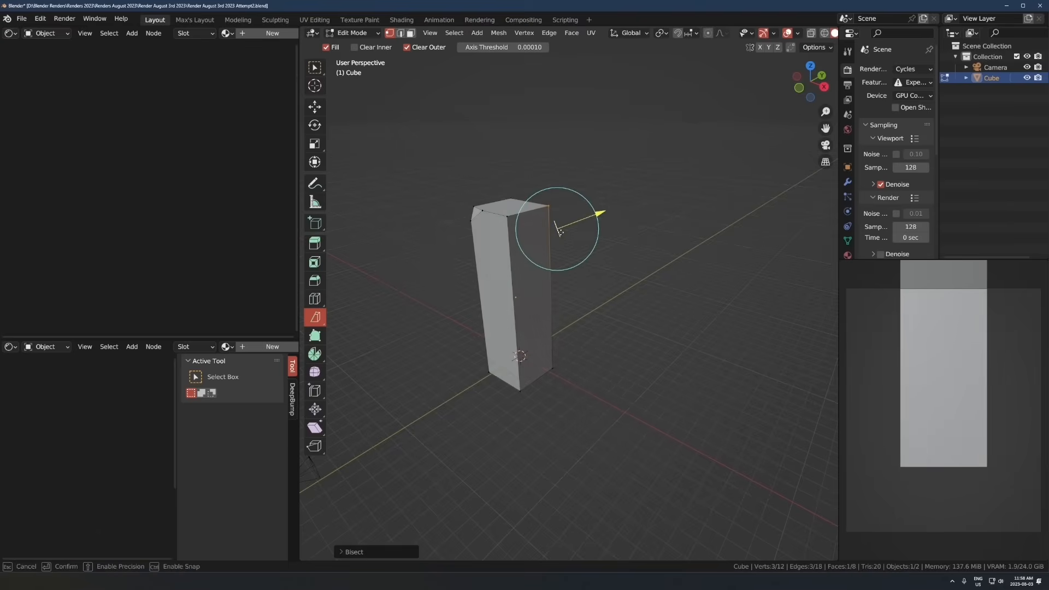
mouse_move(553, 378)
middle_down()
mouse_move(562, 290)
mouse_move(592, 290)
mouse_move(530, 353)
mouse_move(465, 352)
middle_up()
key(a)
drag(512, 262, 513, 254)
drag(513, 257, 530, 264)
Step: Select the whole mesh and bisect away the lower outer edge of the block, adjusting the cut plane
middle_drag(531, 265, 628, 339)
key(a)
drag(578, 235, 567, 431)
drag(605, 269, 602, 267)
middle_drag(602, 267, 686, 281)
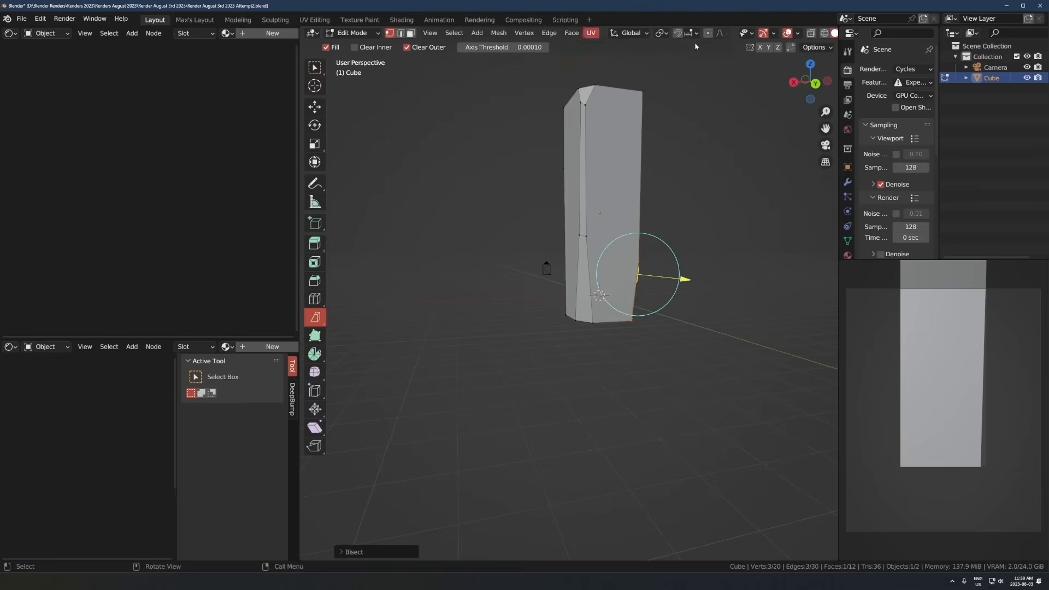
Step: Reselect the whole mesh and cut angled pieces off the remaining lower corners of the block
middle_drag(628, 273, 580, 223)
mouse_move(580, 222)
mouse_down()
mouse_move(508, 230)
mouse_move(459, 258)
mouse_up()
key(a)
mouse_move(486, 257)
middle_down()
mouse_move(574, 339)
mouse_move(567, 240)
middle_up()
key(a)
mouse_move(553, 272)
mouse_down()
mouse_move(532, 316)
mouse_move(602, 274)
mouse_move(594, 286)
mouse_up()
middle_drag(704, 260, 695, 287)
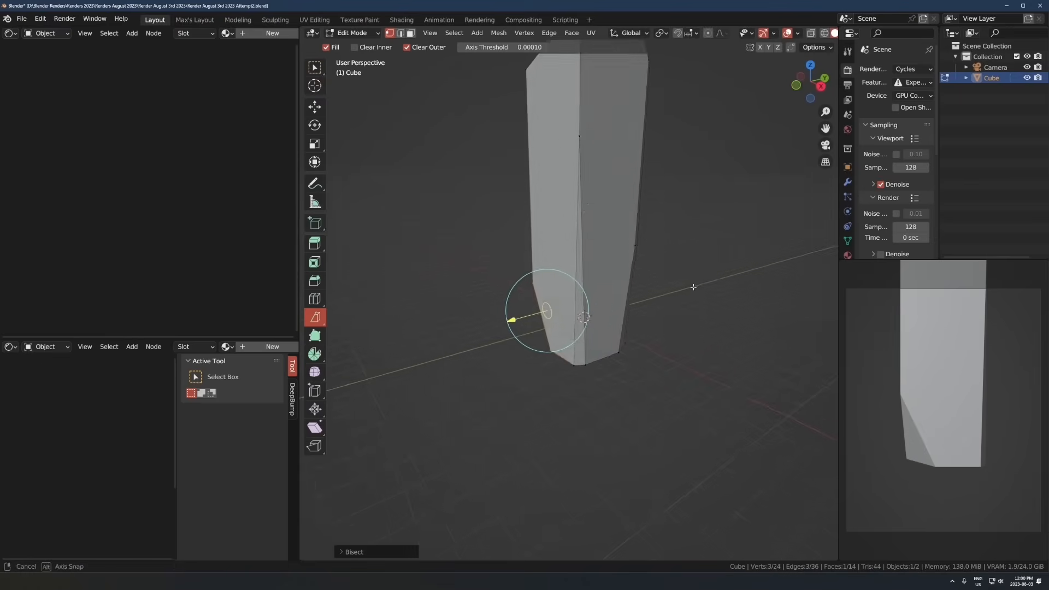
Step: Return to Object Mode and apply the carved block's object transform
scroll(677, 287, down, 2)
key(Tab)
scroll(650, 289, up, 1)
middle_drag(612, 288, 589, 306)
key(ctrl+a)
click(582, 284)
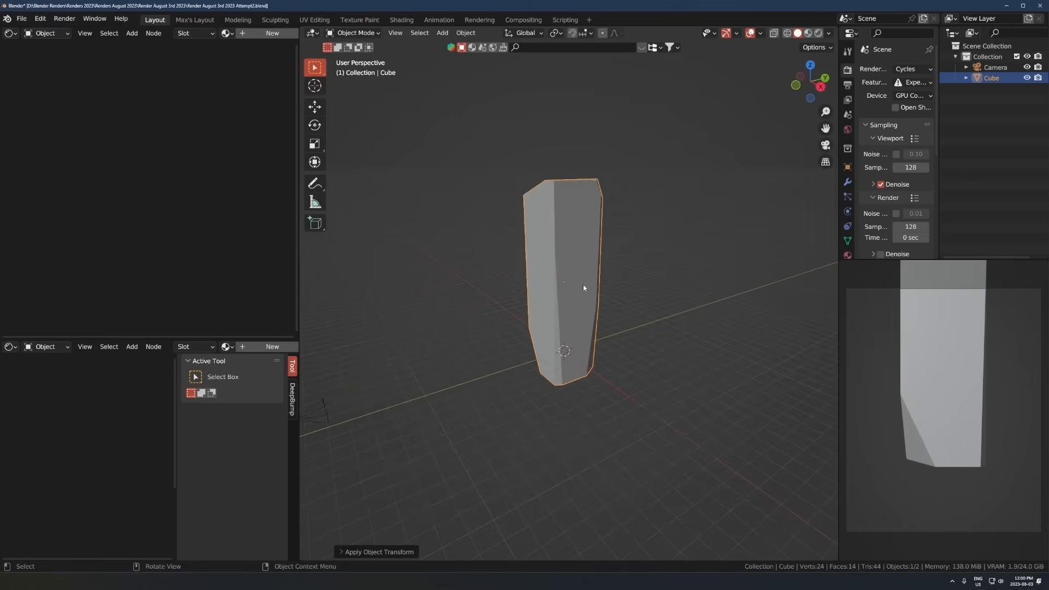
Step: Switch to the Sculpting workspace and choose the Scrape/Peaks brush for the carved block
click(280, 26)
scroll(575, 251, down, 7)
shift+middle_drag(513, 272, 521, 344)
scroll(521, 343, down, 2)
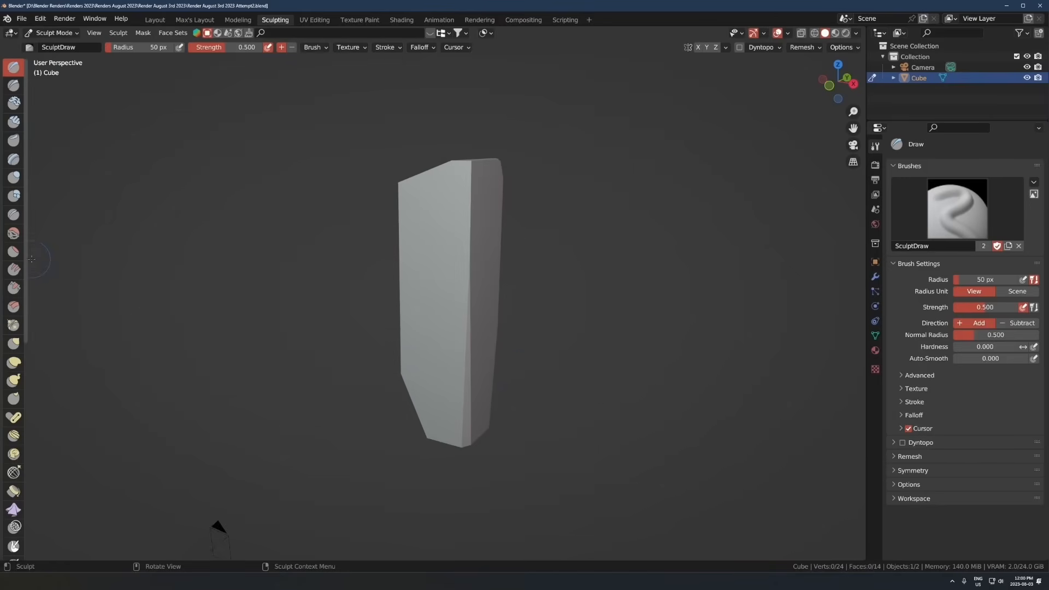
click(14, 288)
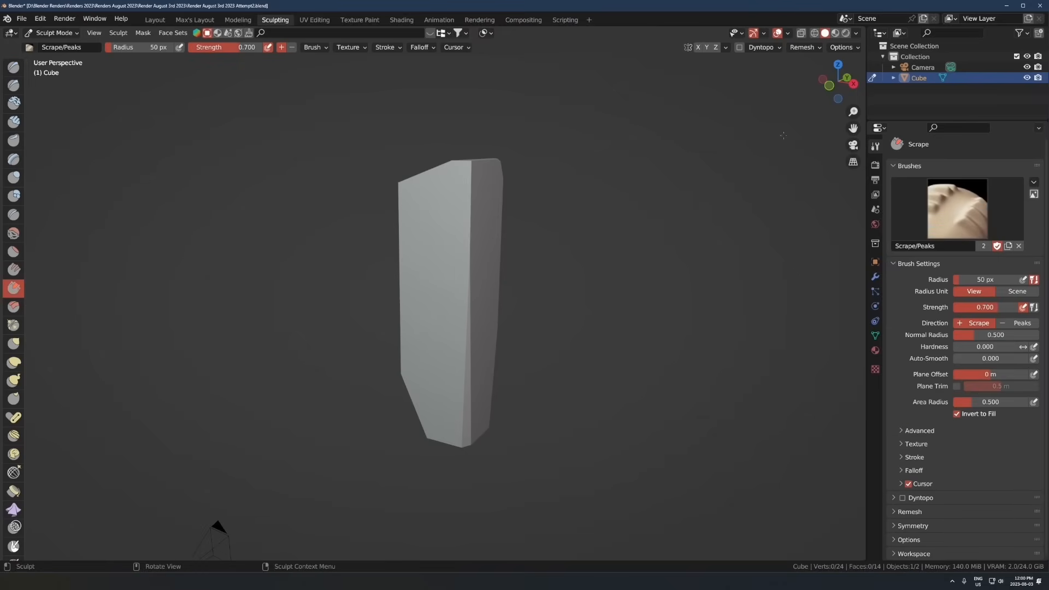
Step: Enable Dyntopo, accepting the attribute data warning, and raise the Scrape brush strength to about 0.919
click(742, 51)
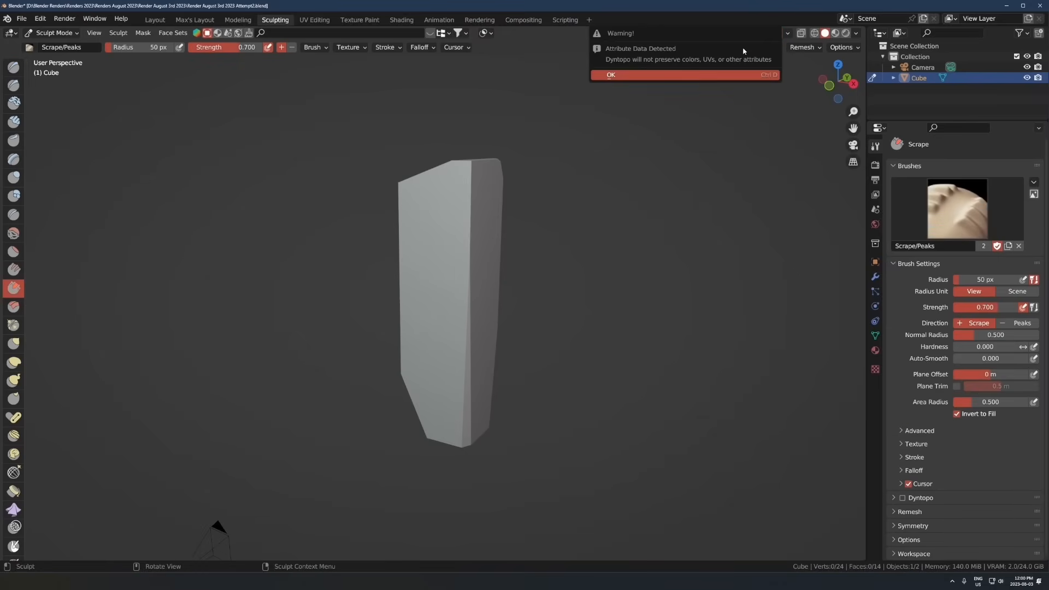
click(720, 76)
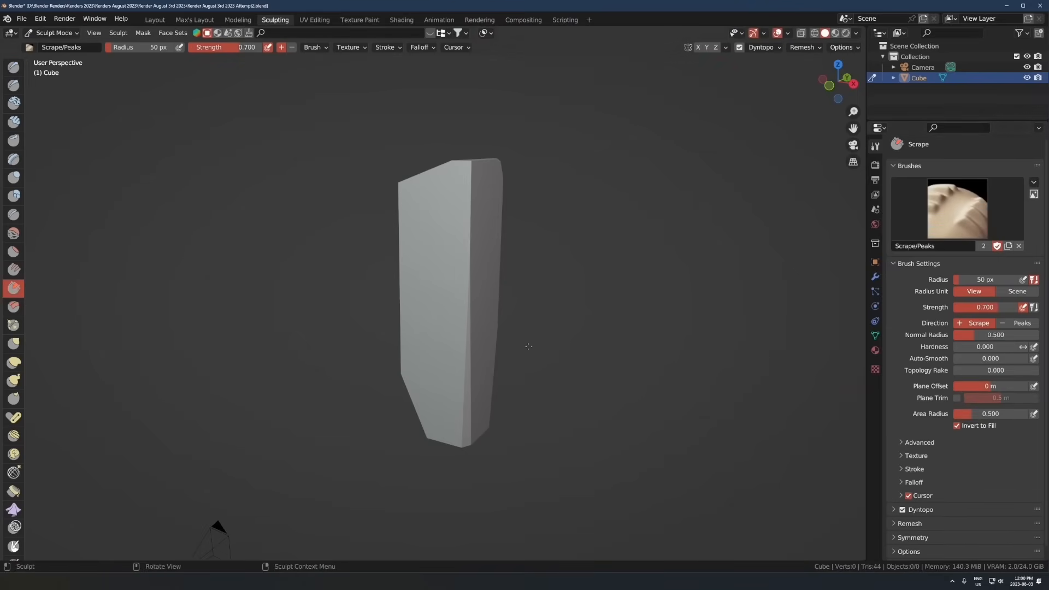
key(shift+f)
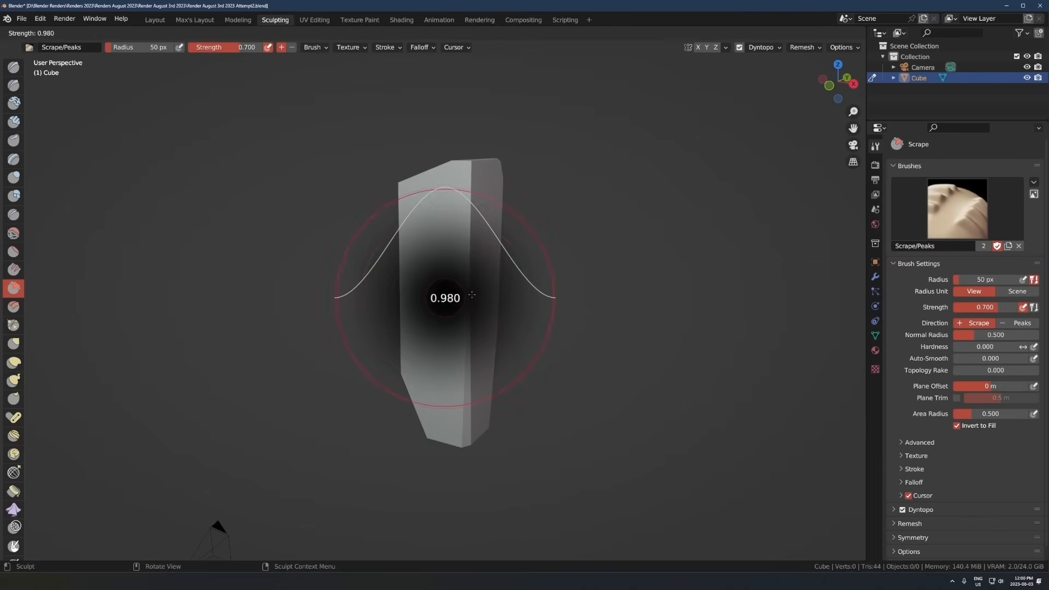
click(467, 296)
Step: Set the Scrape brush's falloff curve to Constant
scroll(918, 501, down, 1)
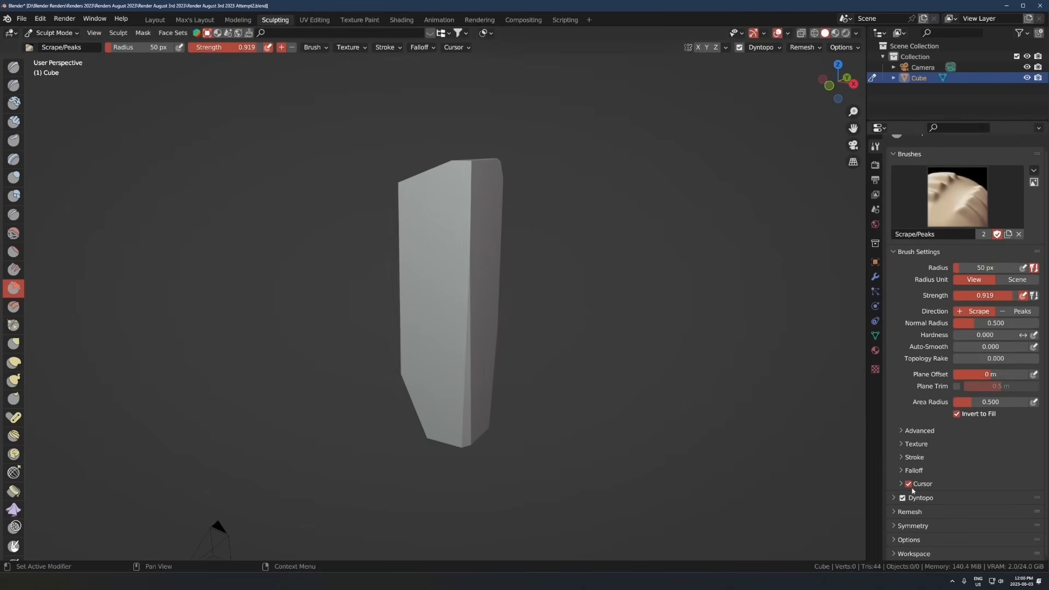
click(917, 431)
click(917, 431)
click(914, 525)
click(914, 512)
scroll(925, 478, down, 12)
scroll(931, 372, up, 4)
scroll(931, 364, up, 3)
click(913, 360)
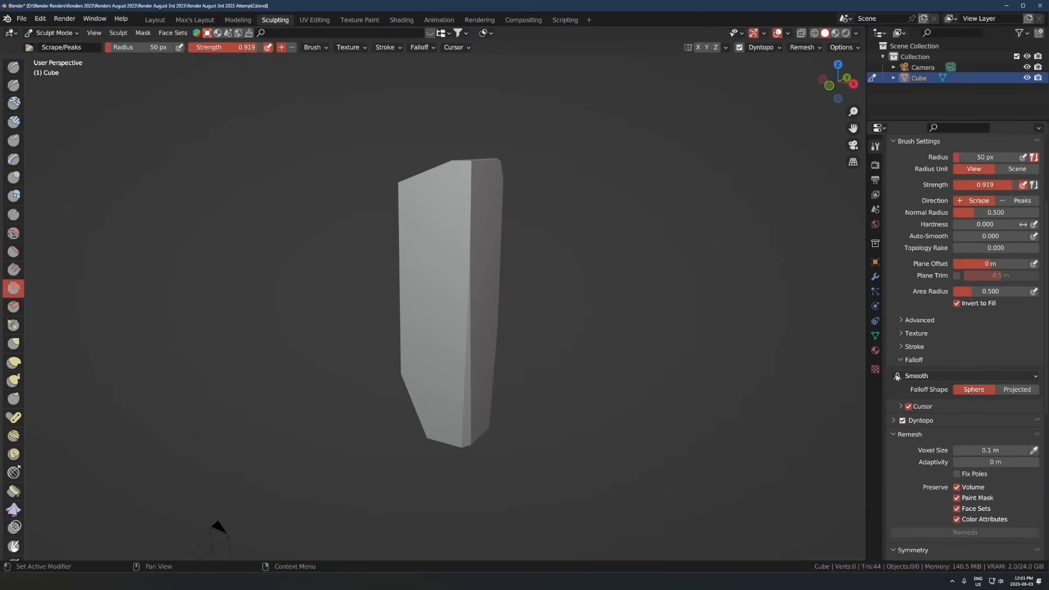
click(896, 377)
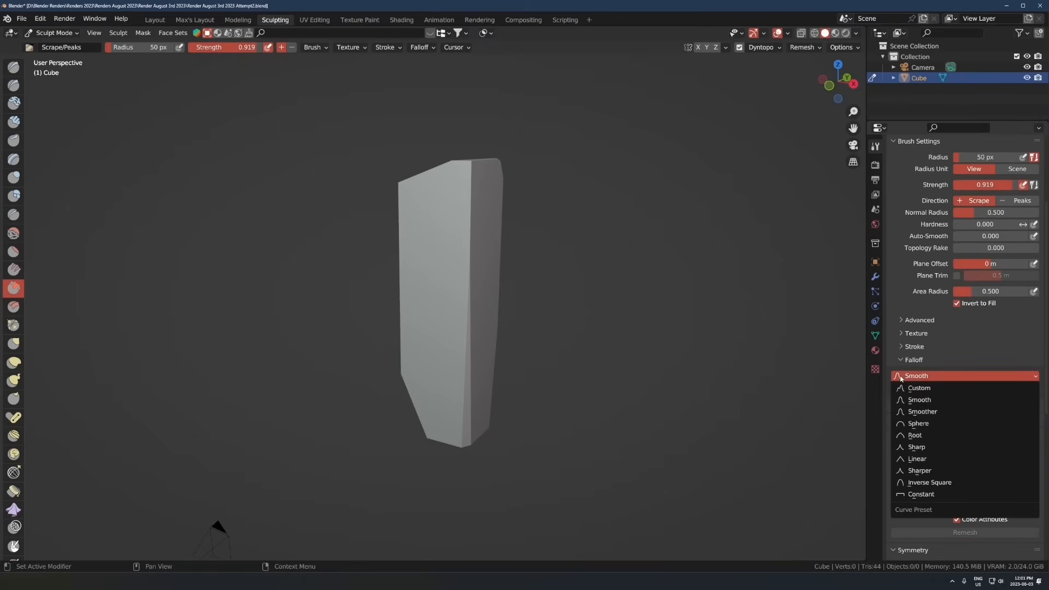
click(910, 495)
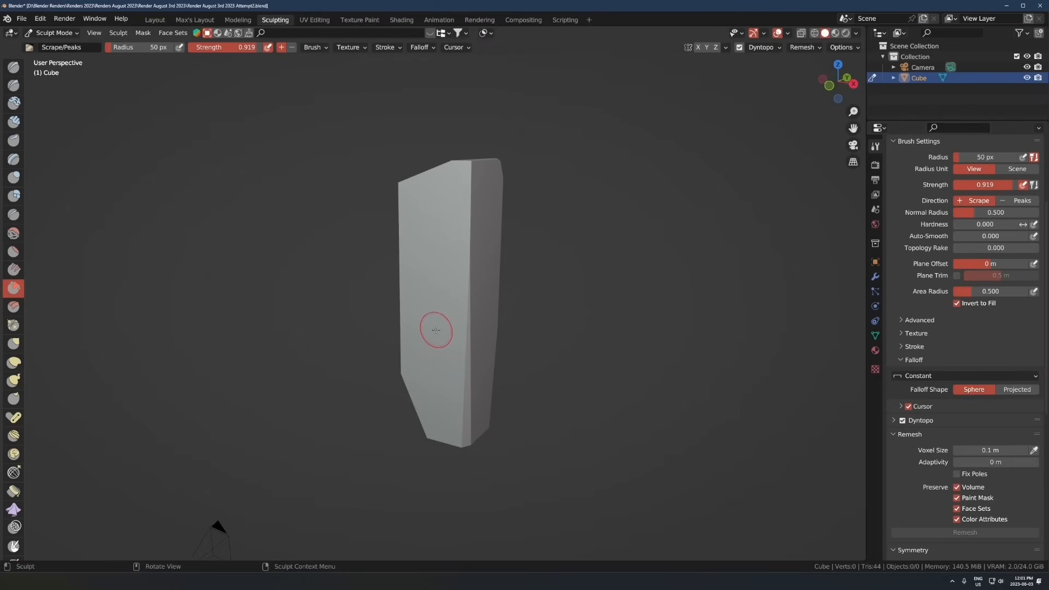
Step: Try a scrape stroke down the block's vertical edge and undo it
drag(468, 293, 469, 355)
key(ctrl+z)
key(ctrl+z)
Step: Expand the brush's Stroke, Texture and Advanced settings to examine their options
click(915, 347)
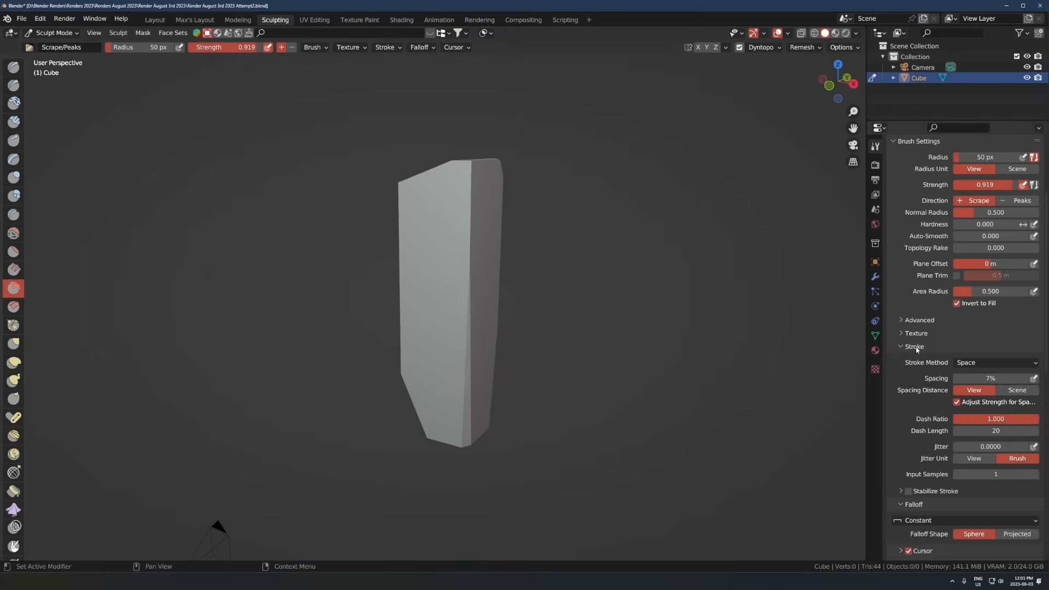
click(915, 333)
click(913, 320)
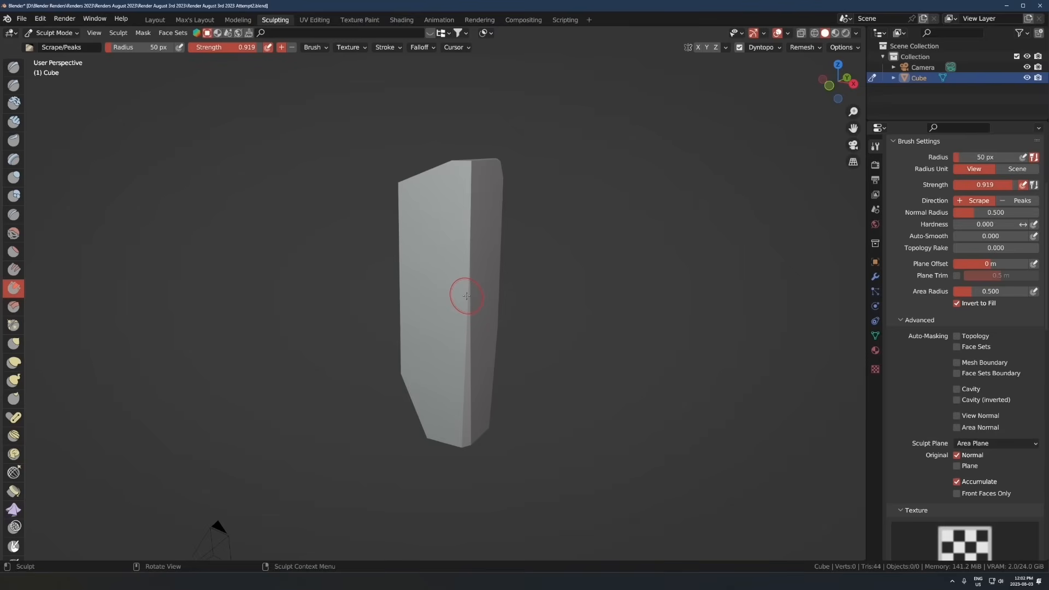
Step: Try scraping the block's vertical edges with Original Normal enabled and undo the strokes
scroll(466, 295, up, 4)
mouse_move(503, 270)
mouse_down()
mouse_move(510, 314)
mouse_move(480, 355)
mouse_move(499, 319)
mouse_move(471, 338)
mouse_move(437, 393)
mouse_move(497, 322)
mouse_move(429, 413)
mouse_move(495, 344)
mouse_up()
mouse_move(495, 344)
middle_down()
mouse_move(572, 304)
mouse_move(702, 407)
middle_up()
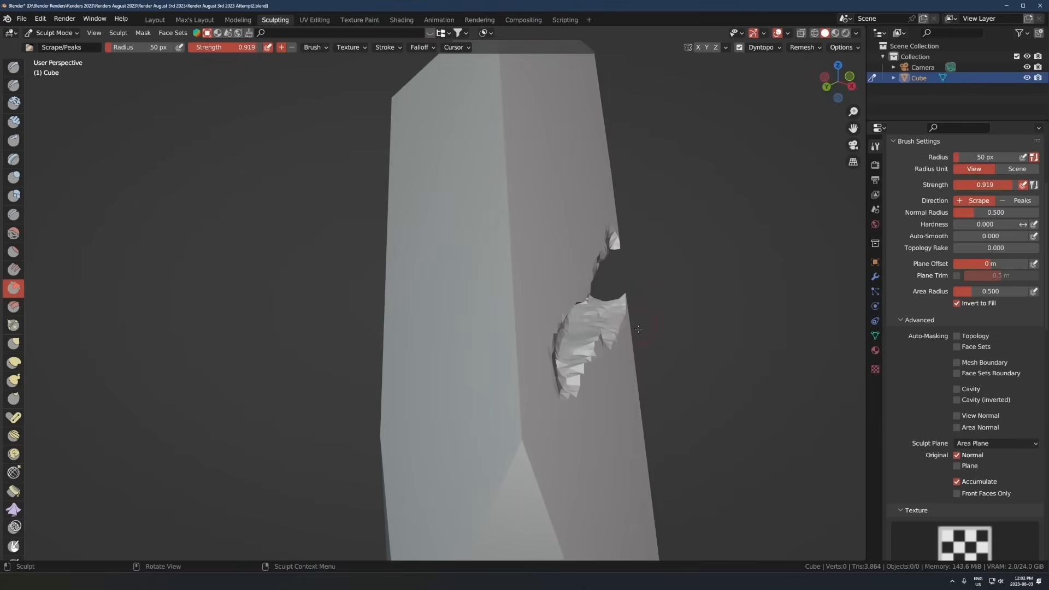
key(ctrl+z)
key(ctrl+z)
key(ctrl+z)
key(ctrl+z)
key(ctrl+shift+z)
Step: Disable Original Normal for the brush, try scraping the block's edges, and undo the strokes
click(956, 455)
middle_drag(705, 216, 656, 246)
drag(645, 235, 638, 330)
middle_drag(638, 329, 573, 371)
mouse_move(456, 361)
mouse_down()
mouse_move(515, 377)
mouse_move(501, 430)
mouse_up()
middle_drag(478, 448, 575, 294)
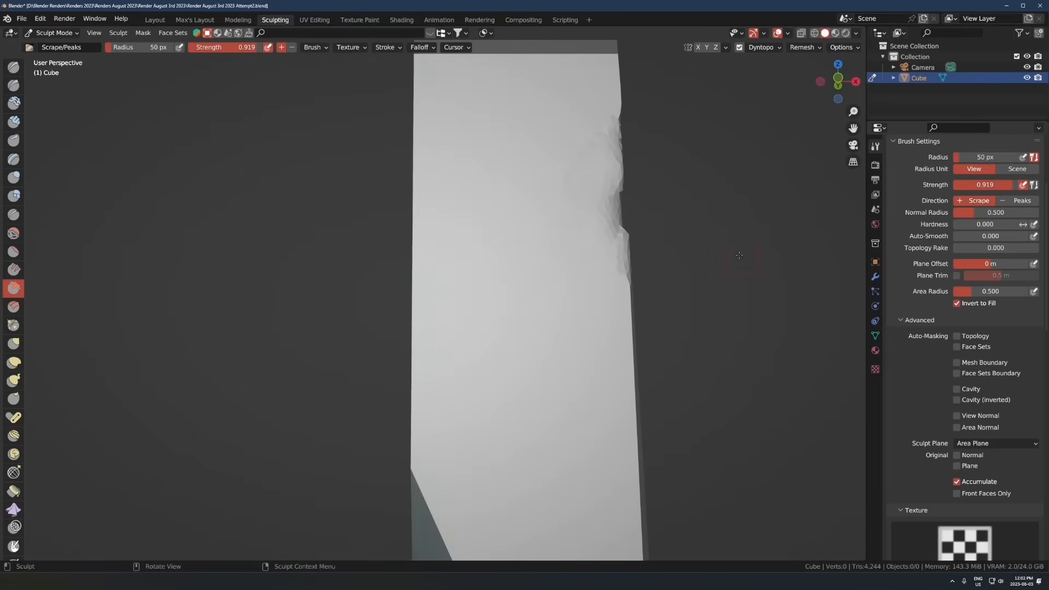
key(ctrl+z)
key(ctrl+z)
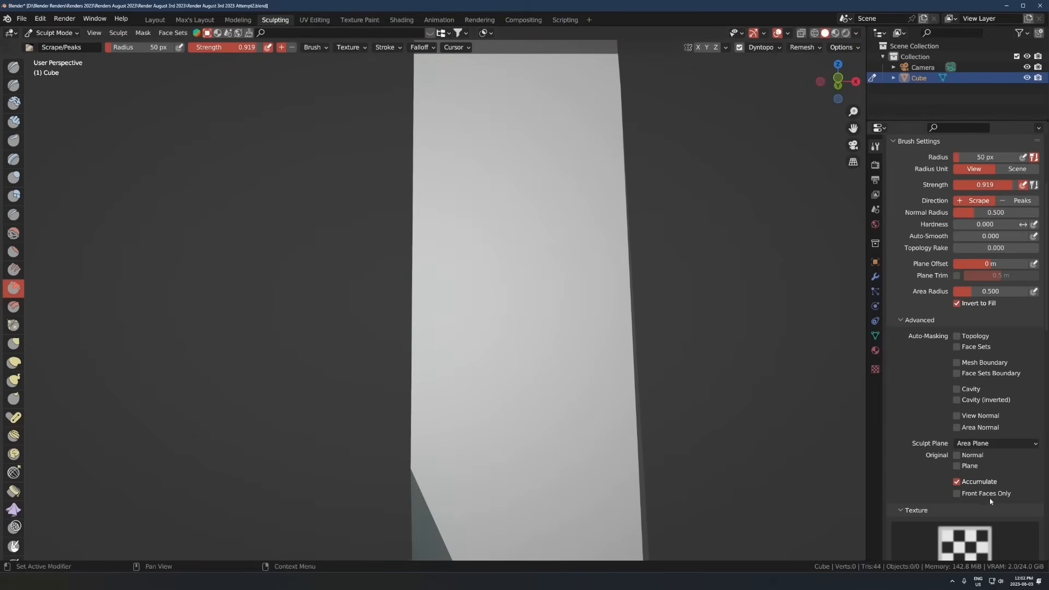
Step: Re-enable Original Normal, try a scrape stroke across the middle of the block, and undo it
click(973, 458)
middle_drag(614, 195, 591, 218)
mouse_move(580, 284)
mouse_down()
mouse_move(571, 334)
mouse_move(541, 330)
mouse_move(455, 362)
mouse_move(437, 352)
mouse_move(538, 324)
mouse_up()
mouse_move(523, 322)
middle_down()
mouse_move(499, 280)
mouse_move(445, 355)
mouse_move(556, 312)
middle_up()
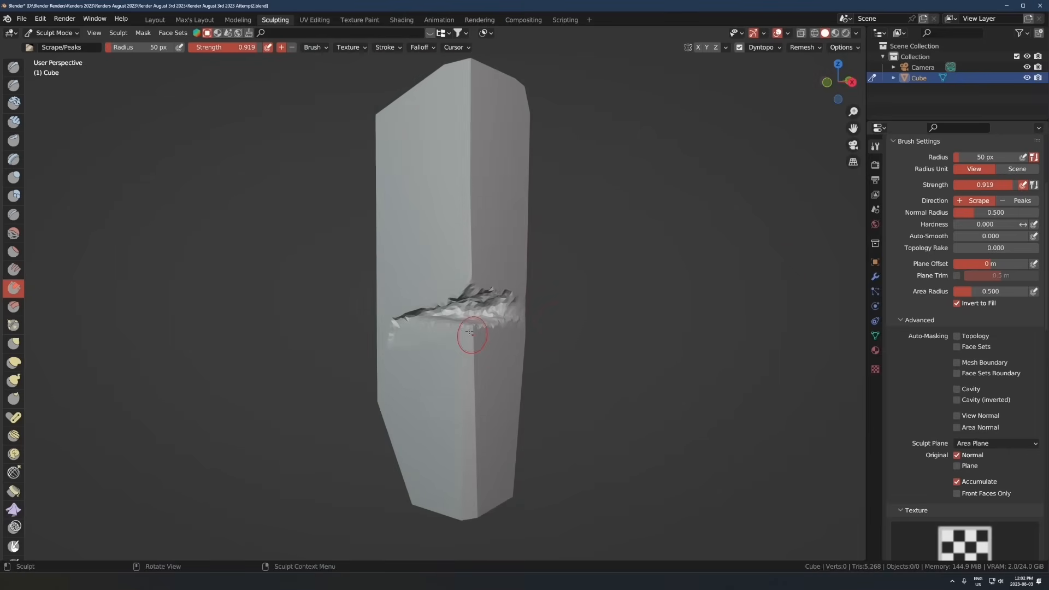
key(ctrl+z)
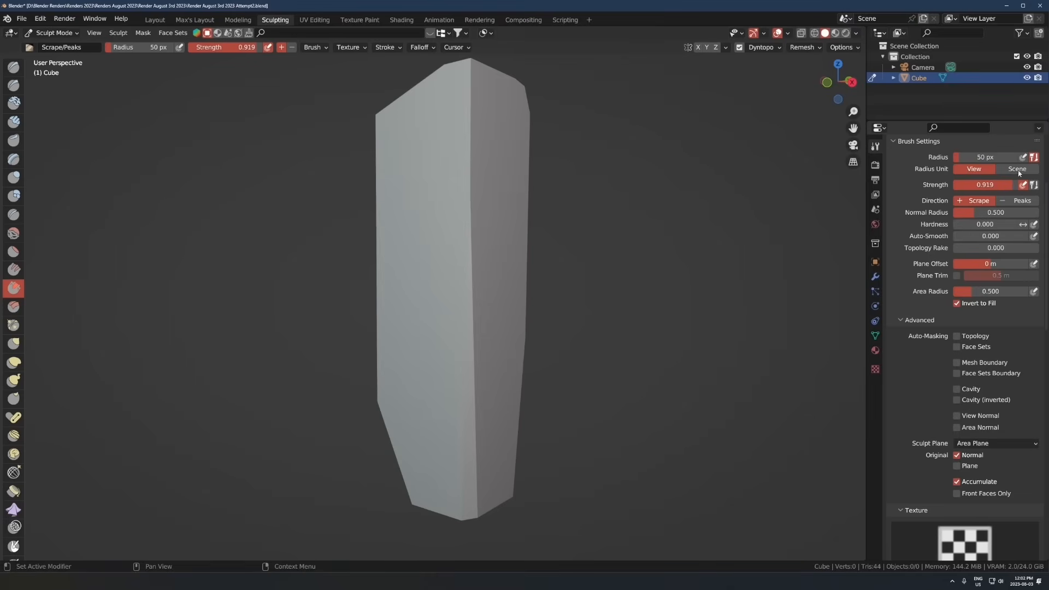
Step: Collapse the brush's Advanced, Texture, Stroke and Falloff settings
click(914, 320)
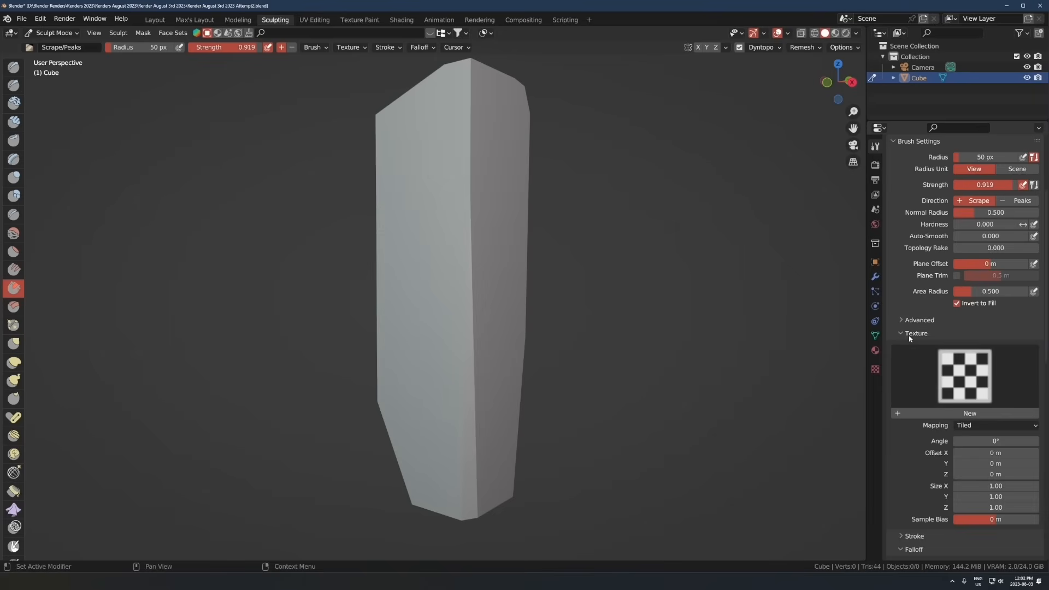
click(914, 333)
click(913, 357)
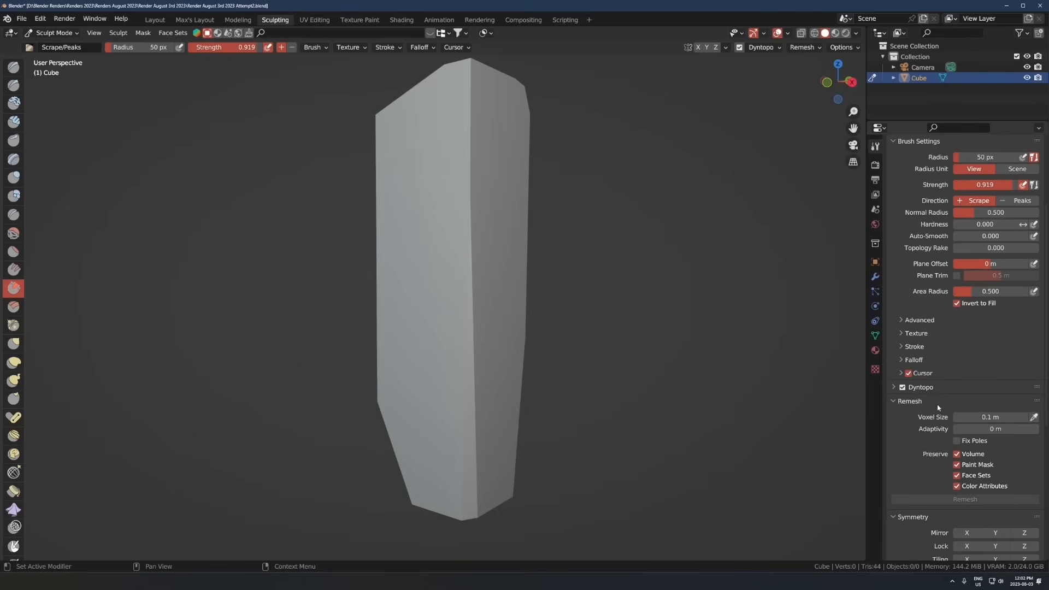
Step: Collapse the Remesh settings, expand the Dyntopo settings, and set the detail size to 5 px
click(917, 400)
click(915, 414)
click(969, 413)
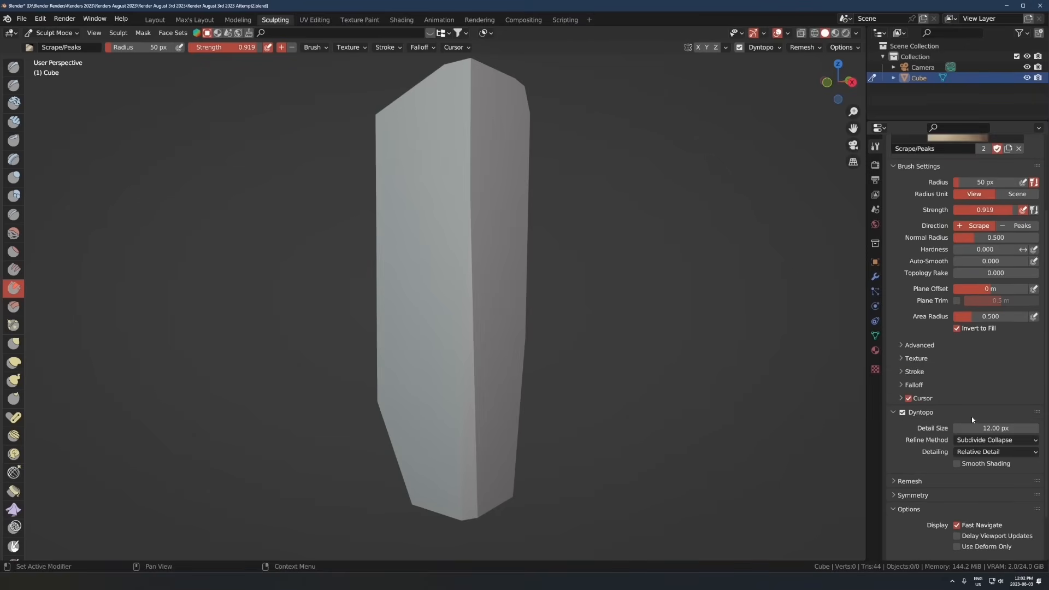
click(981, 428)
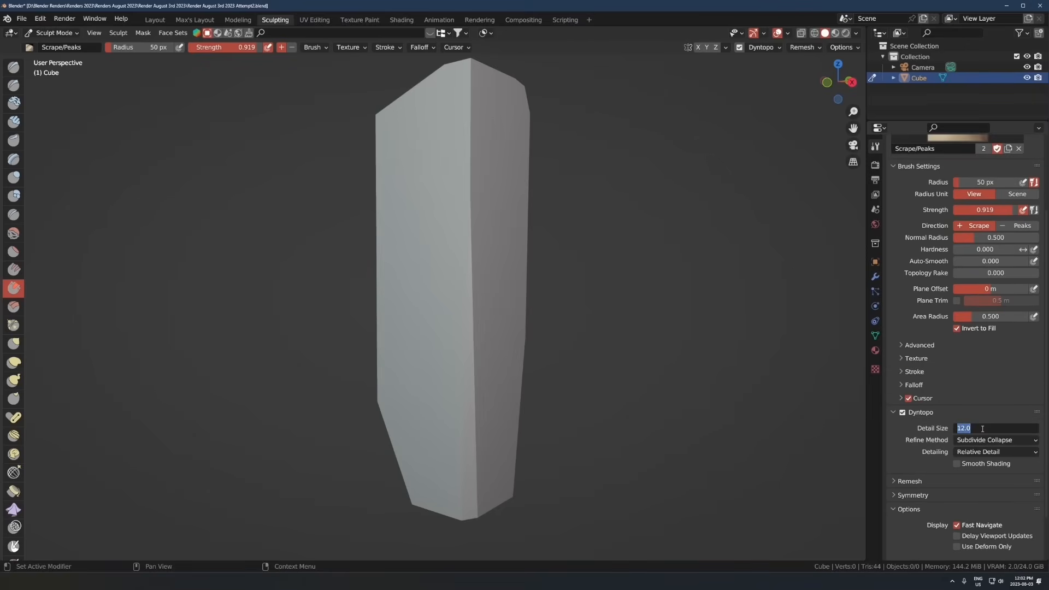
text(5)
key(Return)
Step: Try scraping down the block's front vertical edge at the current Dyntopo detail and undo the strokes
scroll(498, 234, up, 1)
drag(483, 188, 468, 265)
scroll(487, 239, up, 2)
mouse_move(515, 184)
mouse_down()
mouse_move(407, 271)
mouse_move(603, 175)
mouse_up()
key(ctrl+z)
key(ctrl+z)
key(ctrl+z)
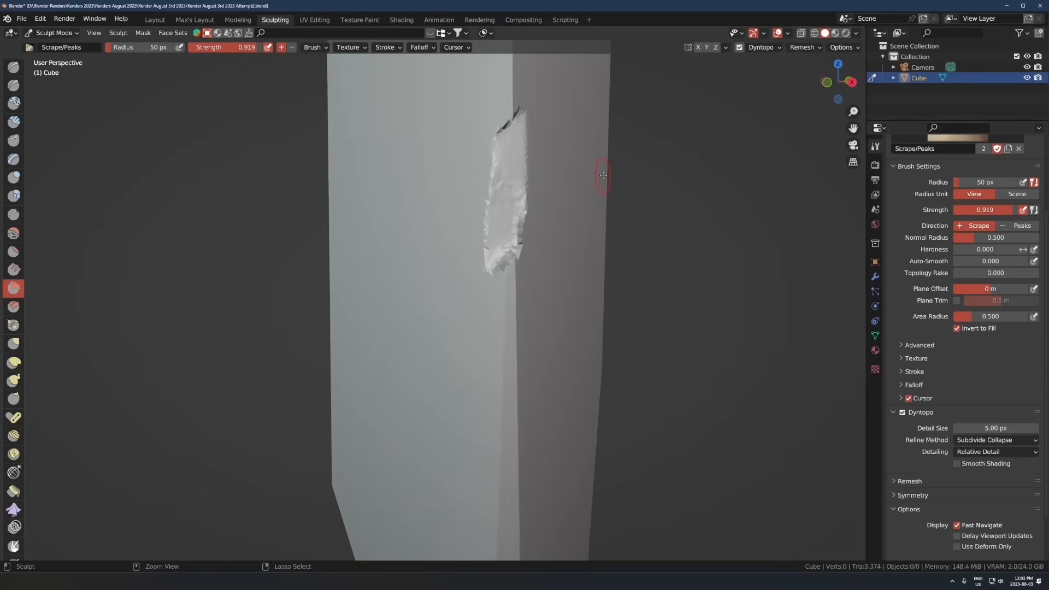
Step: Set the Dyntopo detail size to 3 px, try a scrape stroke across the front vertical edge, and undo it
click(985, 428)
text(3)
key(Return)
mouse_move(612, 245)
mouse_down()
mouse_move(503, 294)
mouse_move(529, 301)
mouse_up()
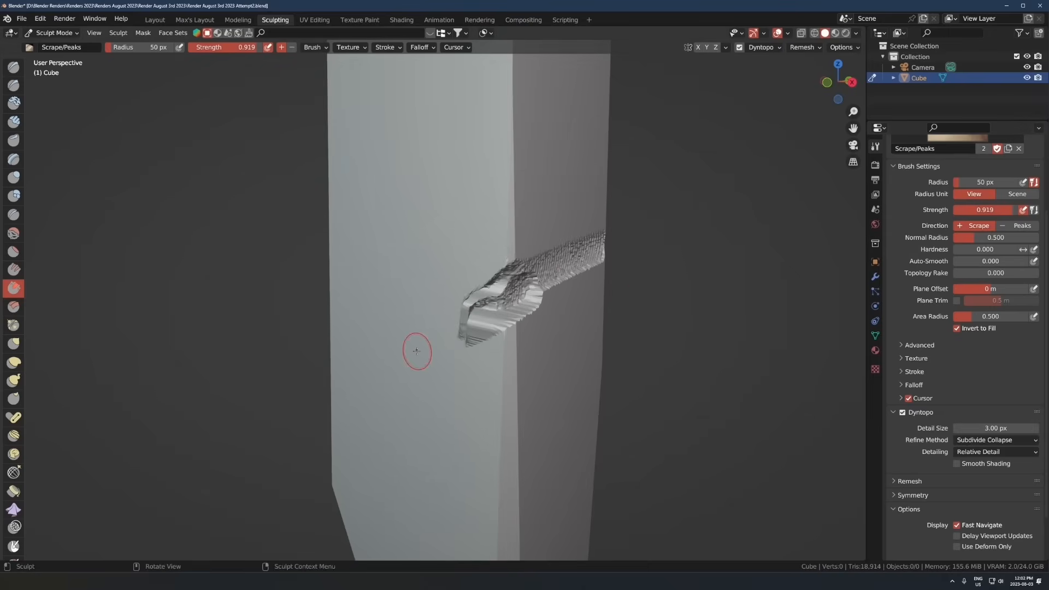
middle_drag(422, 356, 508, 382)
key(ctrl+z)
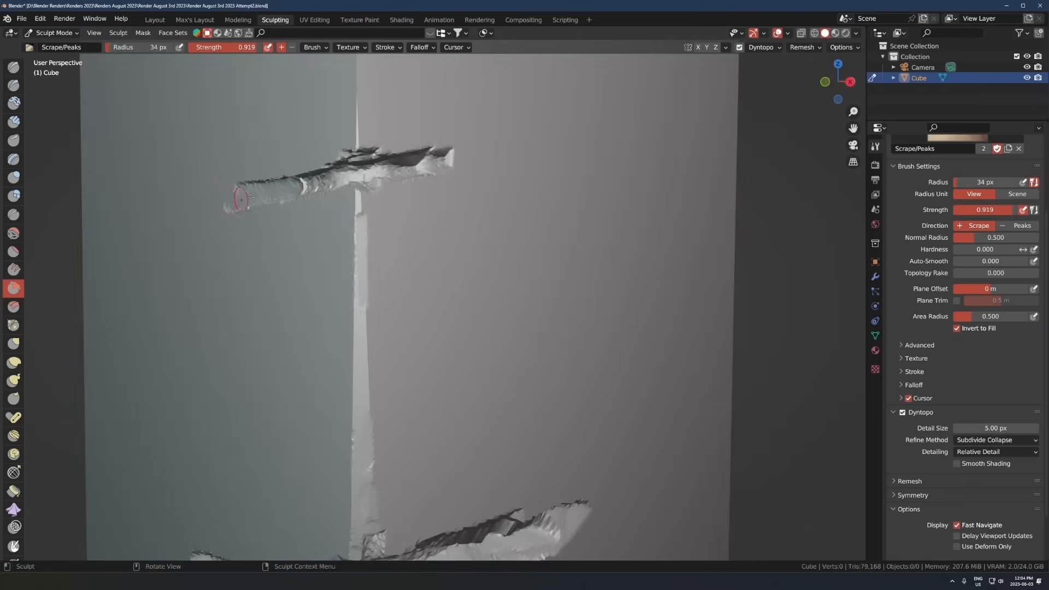
Step: Scrape chips above and below the upper crack on the vertical edge, and carve a long, nearly horizontal crack midway down
drag(432, 168, 467, 171)
drag(332, 213, 347, 208)
mouse_move(354, 187)
mouse_down()
mouse_move(368, 191)
mouse_move(355, 184)
mouse_up()
drag(361, 131, 362, 146)
mouse_move(361, 143)
mouse_down()
mouse_move(366, 108)
mouse_move(361, 138)
mouse_up()
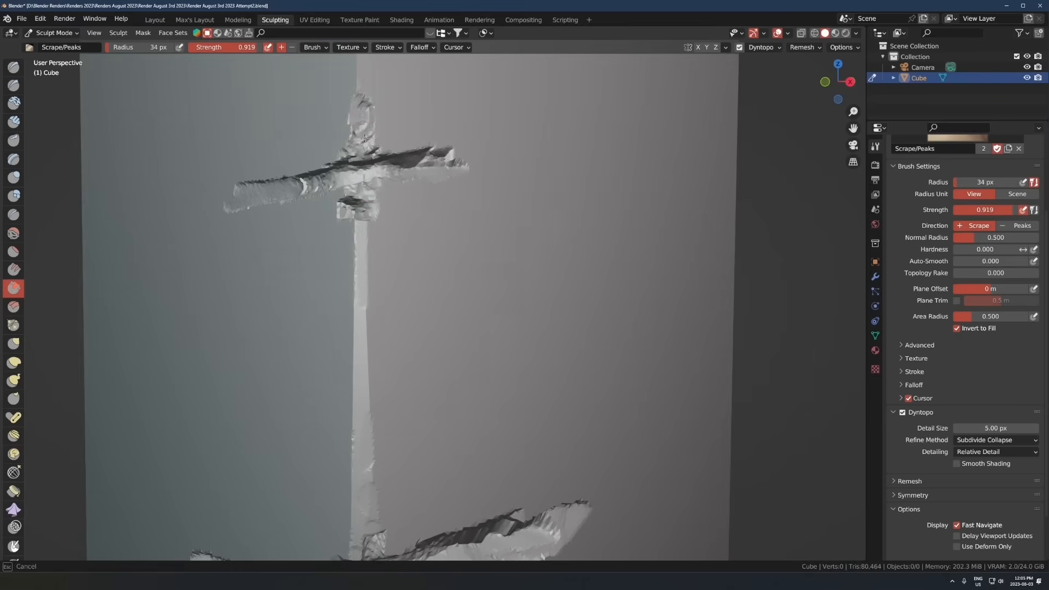
drag(334, 328, 568, 281)
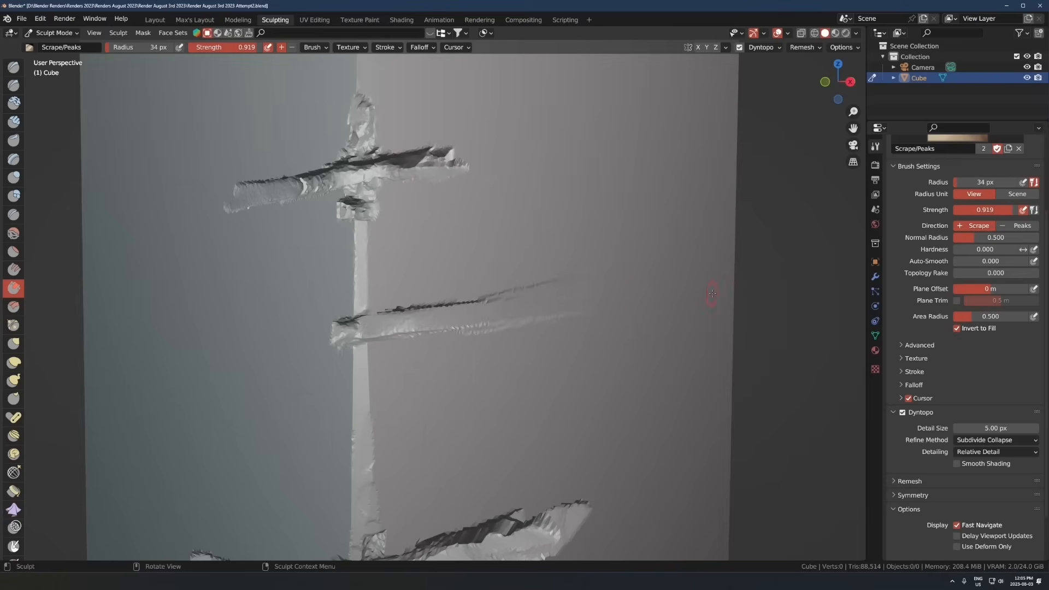
Step: Scrape a diagonal crack around the pillar's lower vertical edge, extending it across the adjacent face
scroll(591, 306, down, 6)
mouse_move(591, 306)
middle_down()
mouse_move(546, 290)
mouse_move(574, 278)
middle_up()
scroll(546, 289, down, 3)
scroll(485, 300, up, 3)
mouse_move(524, 314)
middle_down()
mouse_move(479, 328)
mouse_move(428, 232)
mouse_move(446, 302)
mouse_move(546, 273)
mouse_move(644, 262)
mouse_move(628, 453)
mouse_move(453, 392)
mouse_move(435, 147)
mouse_move(481, 349)
middle_up()
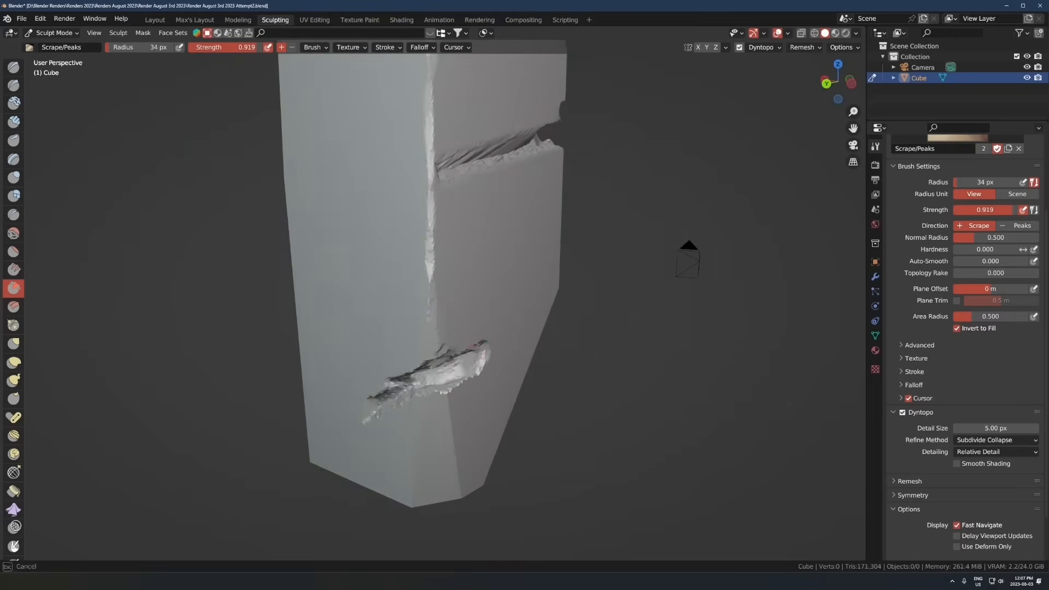
drag(480, 350, 315, 420)
mouse_move(315, 421)
middle_down()
mouse_move(484, 346)
mouse_move(437, 220)
mouse_move(477, 406)
mouse_move(428, 255)
mouse_move(301, 374)
mouse_move(317, 403)
mouse_move(537, 488)
mouse_move(281, 459)
mouse_move(464, 393)
mouse_move(514, 260)
mouse_move(574, 284)
mouse_move(376, 350)
mouse_move(474, 437)
mouse_move(433, 419)
mouse_move(473, 314)
mouse_move(489, 366)
mouse_move(358, 447)
mouse_move(389, 336)
mouse_move(534, 426)
mouse_move(363, 349)
mouse_move(442, 309)
mouse_move(506, 213)
mouse_move(438, 234)
mouse_move(426, 459)
mouse_move(486, 251)
mouse_move(465, 257)
mouse_move(459, 241)
mouse_move(485, 284)
mouse_move(375, 306)
mouse_move(423, 239)
mouse_move(473, 300)
mouse_move(415, 328)
middle_up()
Step: Save the blend file and return to sculpting the pillar
key(ctrl+Tab)
key(ctrl+s)
key(ctrl+Tab)
click(402, 424)
mouse_move(403, 423)
middle_down()
mouse_move(444, 389)
mouse_move(265, 381)
mouse_move(508, 351)
mouse_move(421, 440)
mouse_move(407, 191)
mouse_move(461, 269)
mouse_move(470, 393)
middle_up()
key(f)
key(f)
Step: Switch the sculpted pillar to Object Mode and apply its object transform
key(ctrl+Tab)
key(ctrl+a)
click(405, 425)
mouse_move(404, 425)
middle_down()
mouse_move(347, 298)
mouse_move(426, 374)
middle_up()
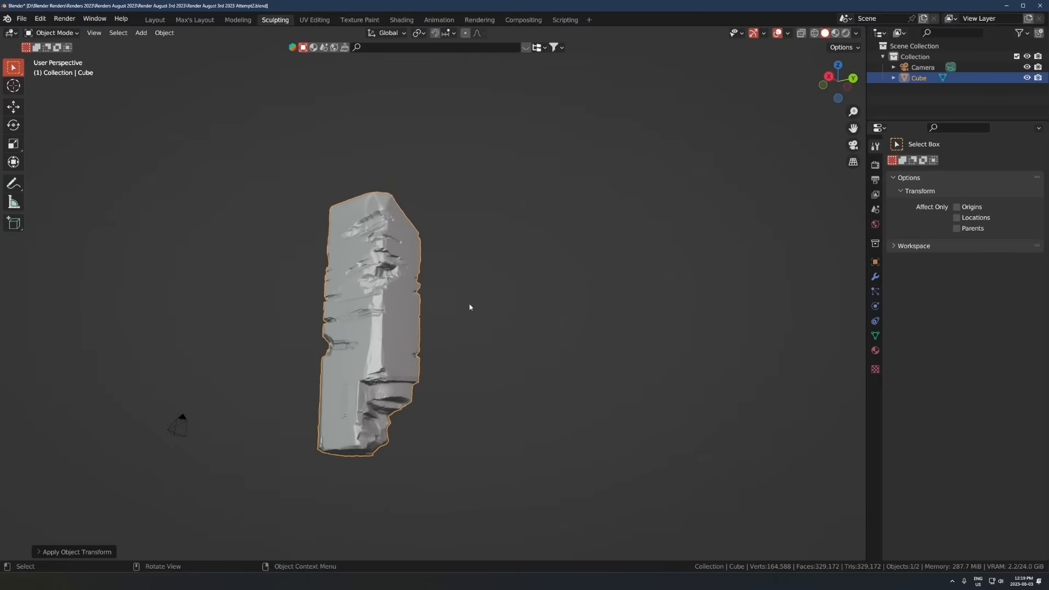
scroll(435, 297, up, 2)
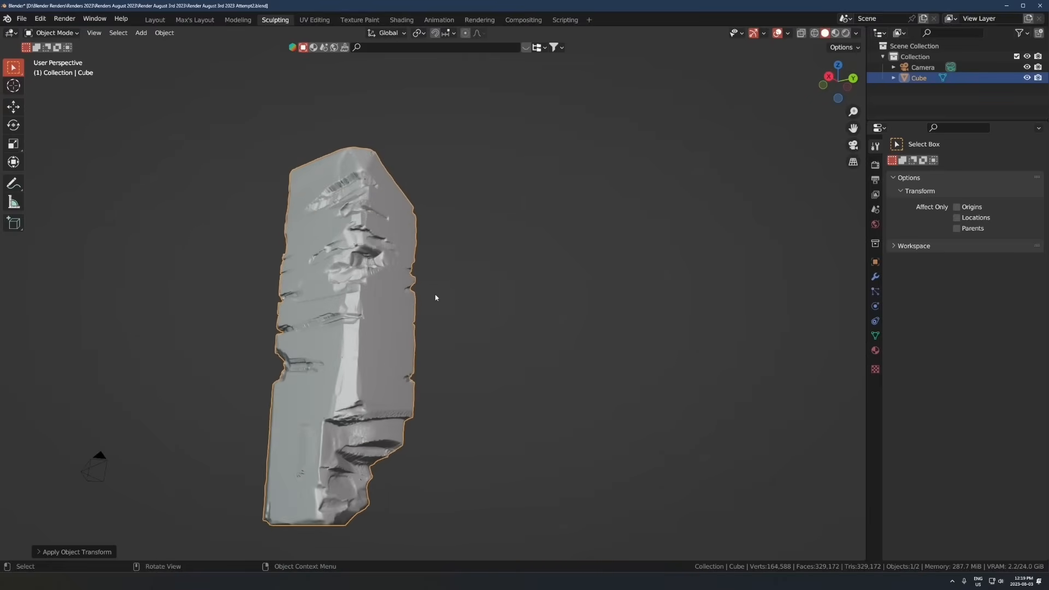
middle_drag(398, 304, 404, 293)
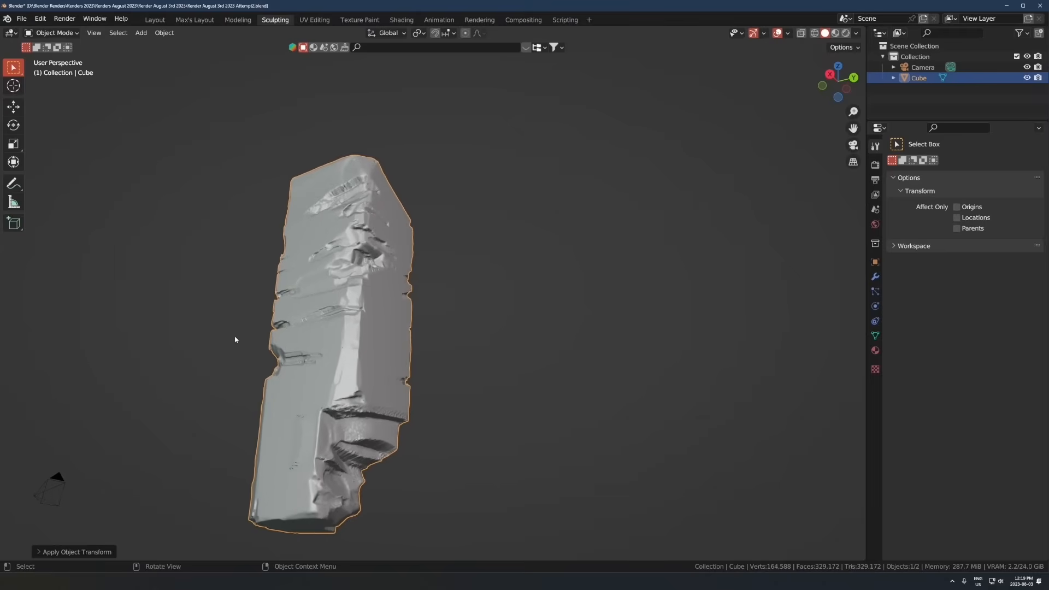
key(ctrl+space)
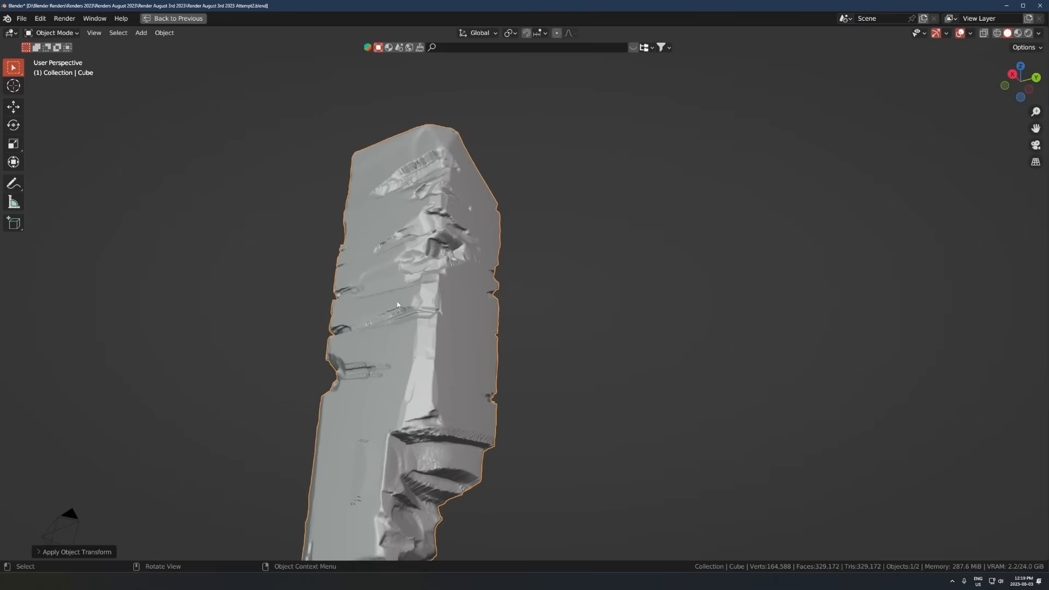
scroll(396, 304, down, 3)
key(ctrl+space)
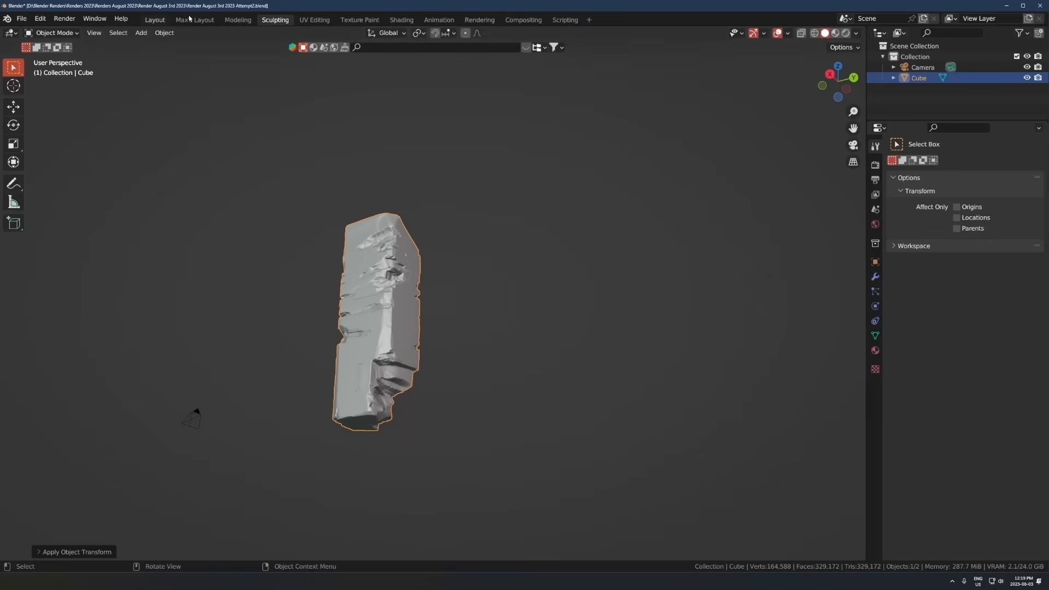
Step: Switch to the Layout workspace and save the blend file
click(155, 20)
scroll(507, 246, up, 4)
middle_drag(508, 246, 474, 343)
scroll(533, 262, down, 3)
key(ctrl+s)
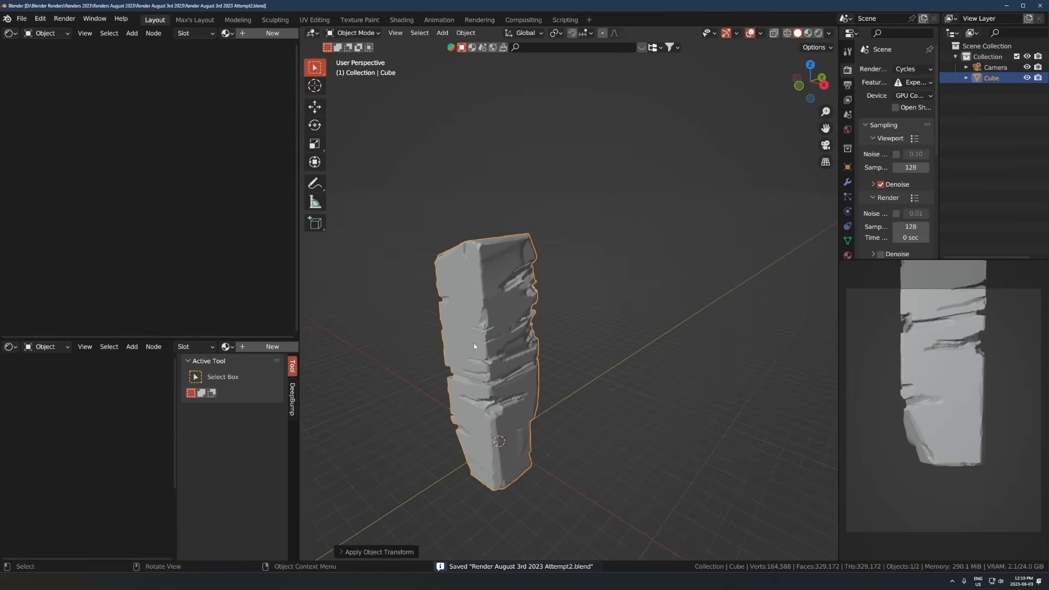
Step: Create a new material for the pillar and reframe its shader nodes
click(272, 33)
click(173, 108)
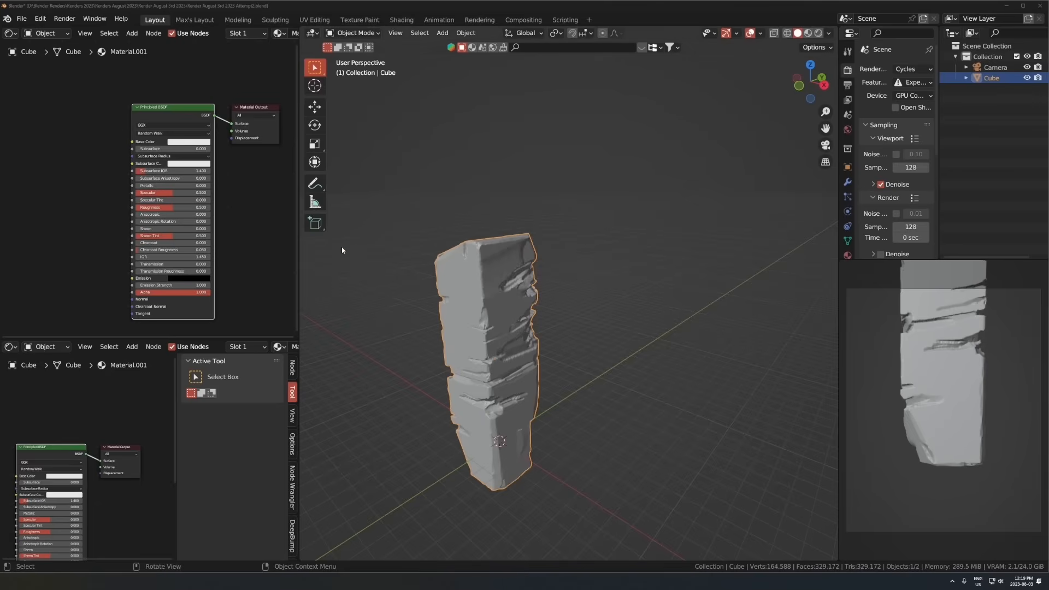
click(178, 80)
middle_drag(82, 133, 181, 132)
scroll(181, 132, down, 1)
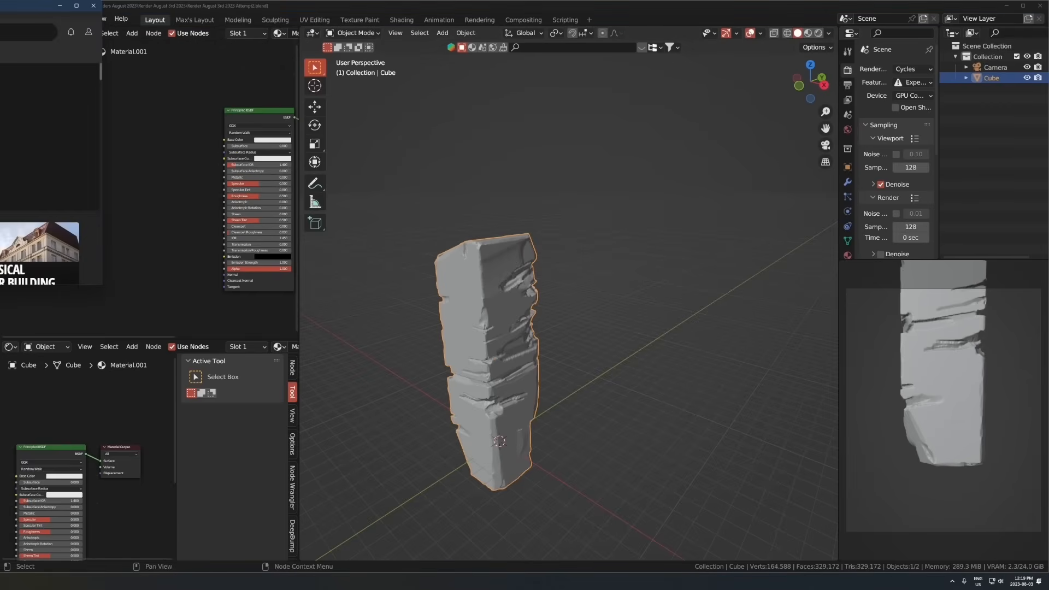
Step: Switch to Quixel Bridge, move its window over the viewport, and enlarge it for browsing assets
drag(0, 5, 500, 62)
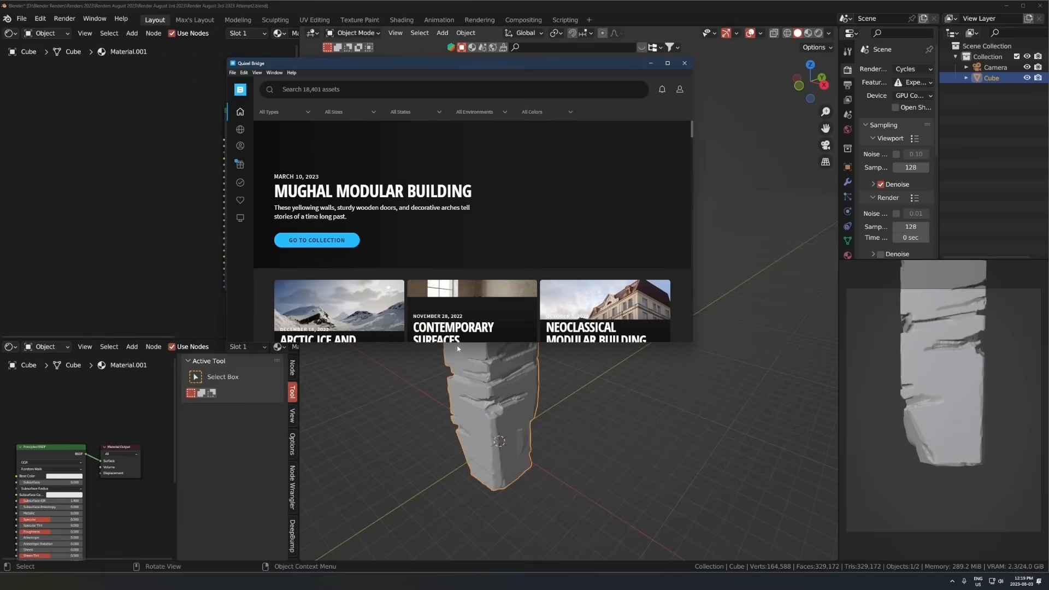
drag(451, 342, 453, 520)
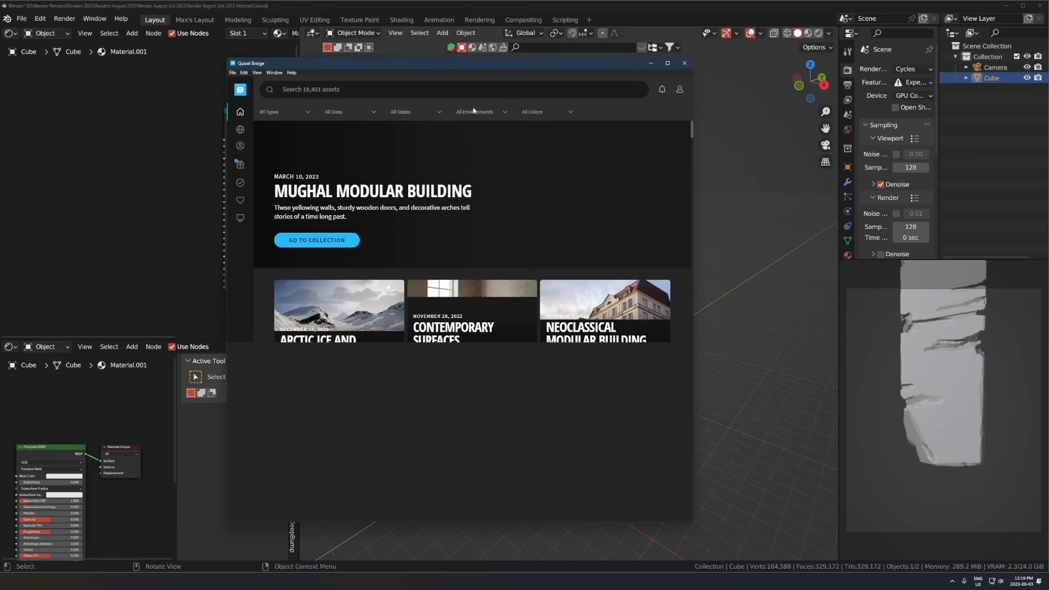
double_click(467, 58)
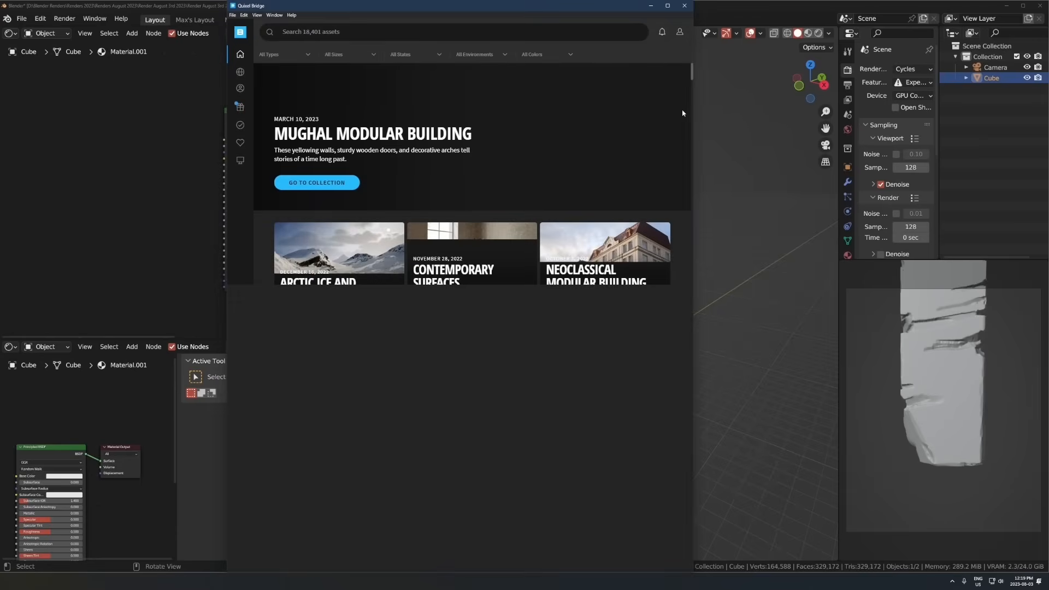
drag(693, 111, 895, 111)
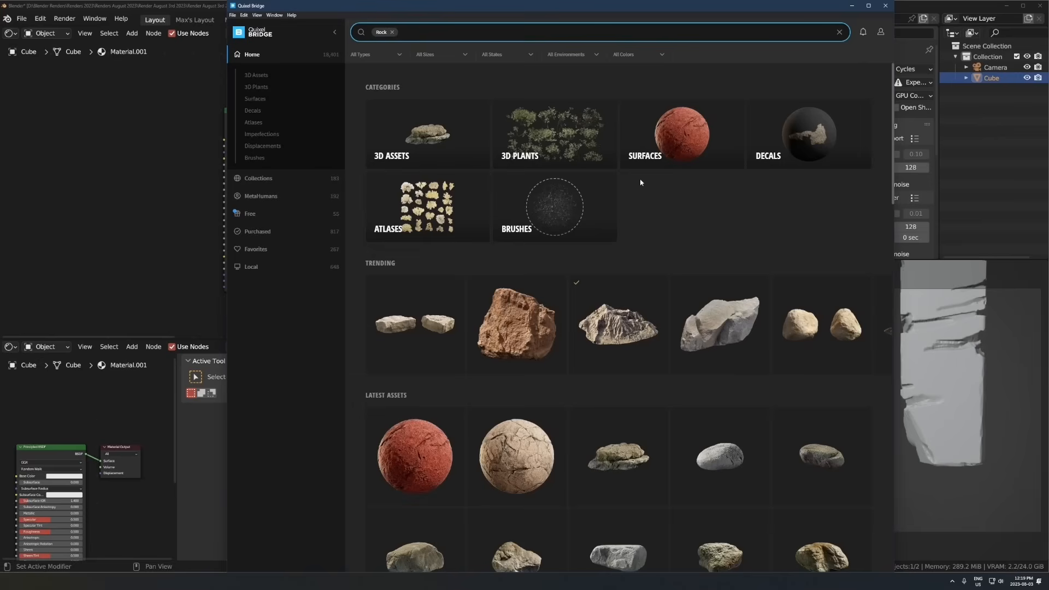
Step: Limit the Rock search to the Surfaces category and browse the available rock materials
click(651, 143)
scroll(478, 354, down, 7)
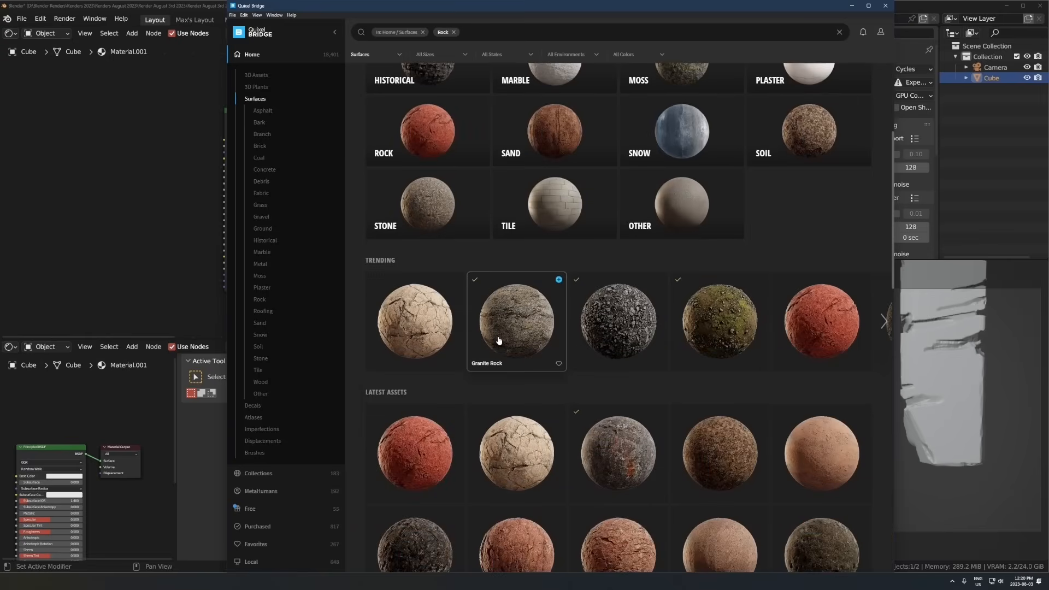
scroll(498, 340, down, 6)
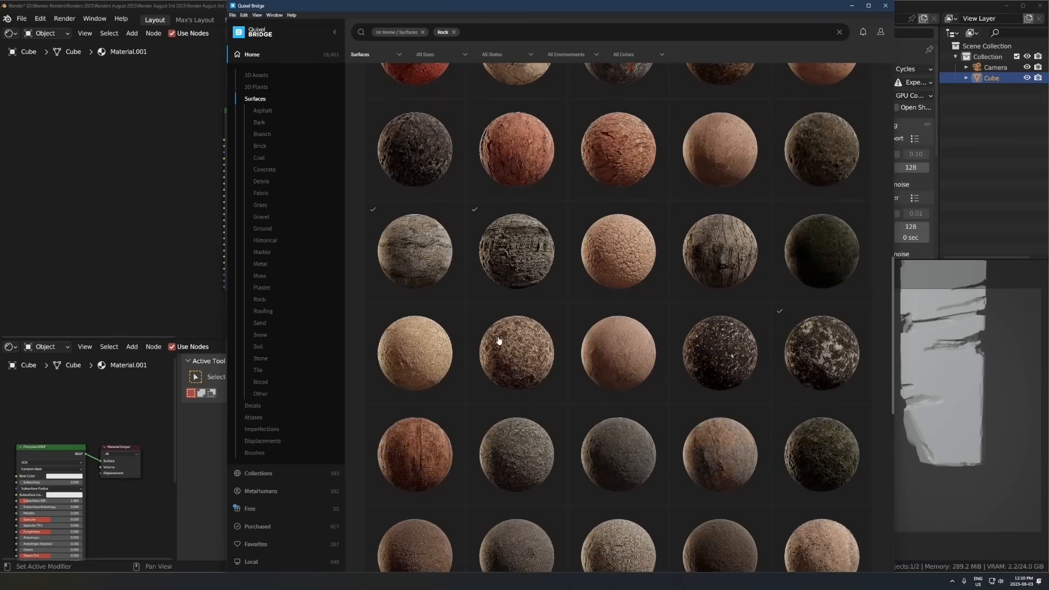
scroll(499, 340, down, 10)
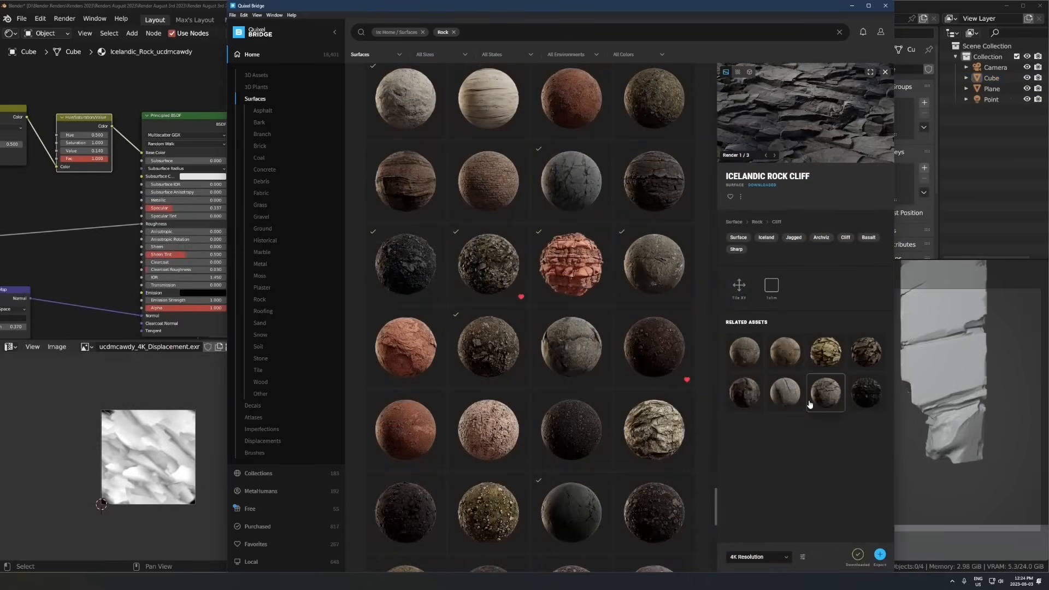
Step: View the Cracked Nordic Coastal Rock surface, and export the Shale Beach Cliff surface at 4K resolution to Blender
click(826, 354)
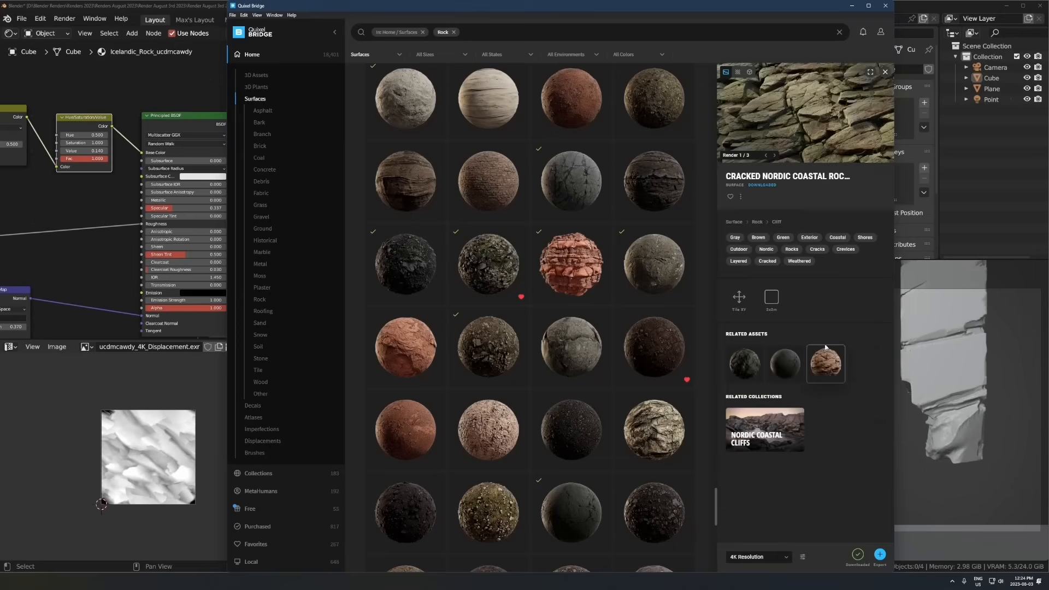
click(655, 178)
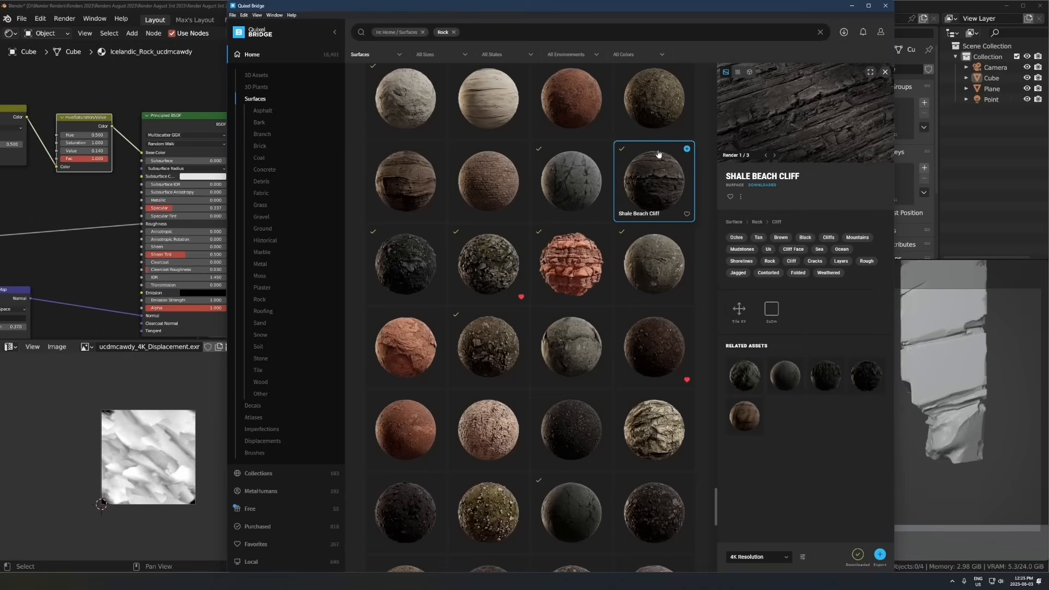
click(686, 149)
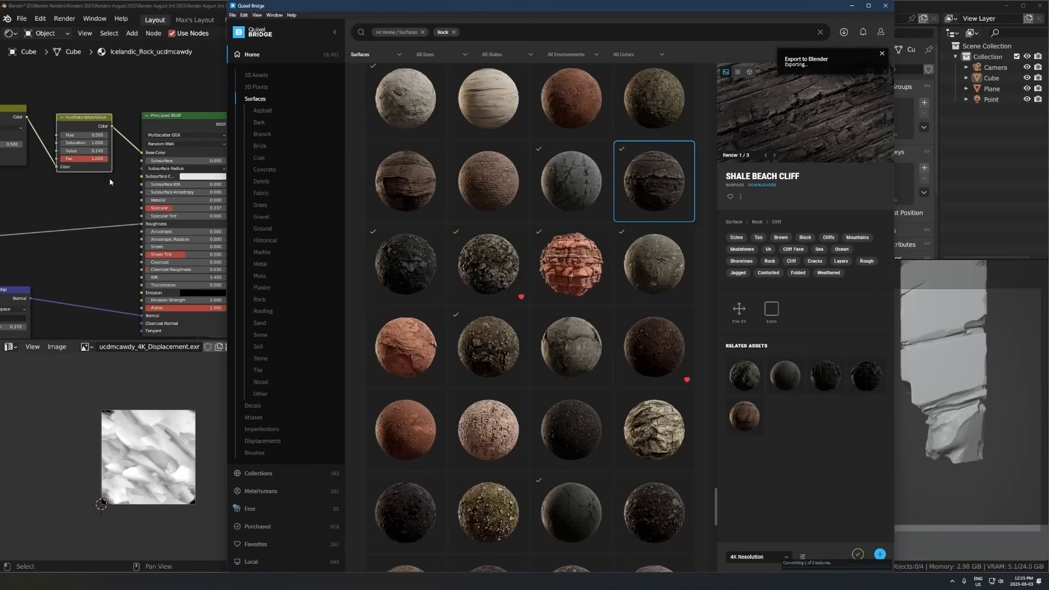
Step: Return to Blender and assign the imported Shale_Beach_ve4kbgeg material to the pillar in place of the Icelandic rock material
click(100, 191)
click(278, 35)
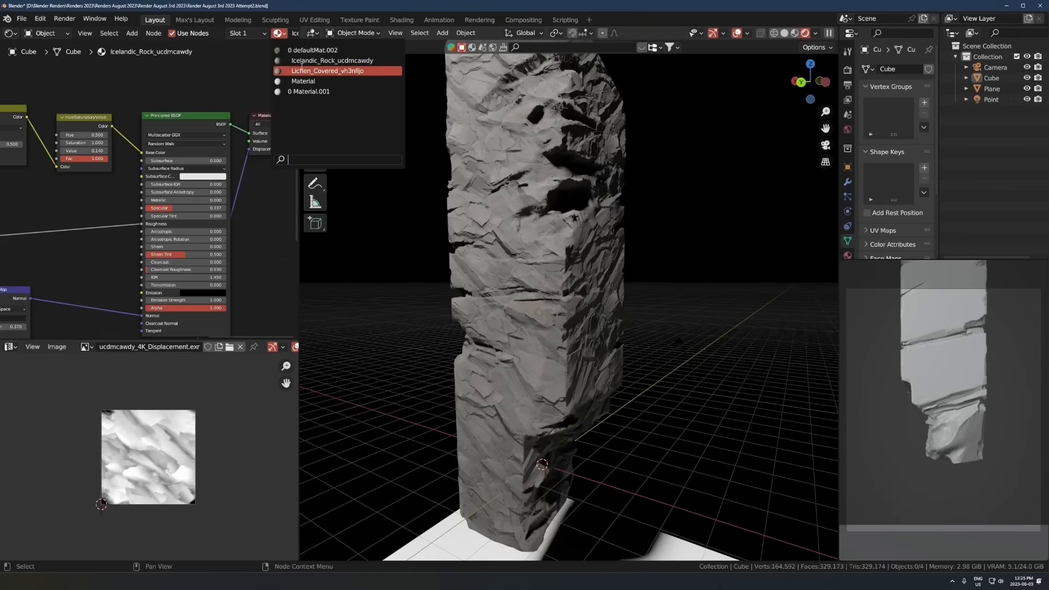
click(278, 36)
click(278, 35)
click(278, 35)
click(279, 35)
click(279, 35)
click(279, 35)
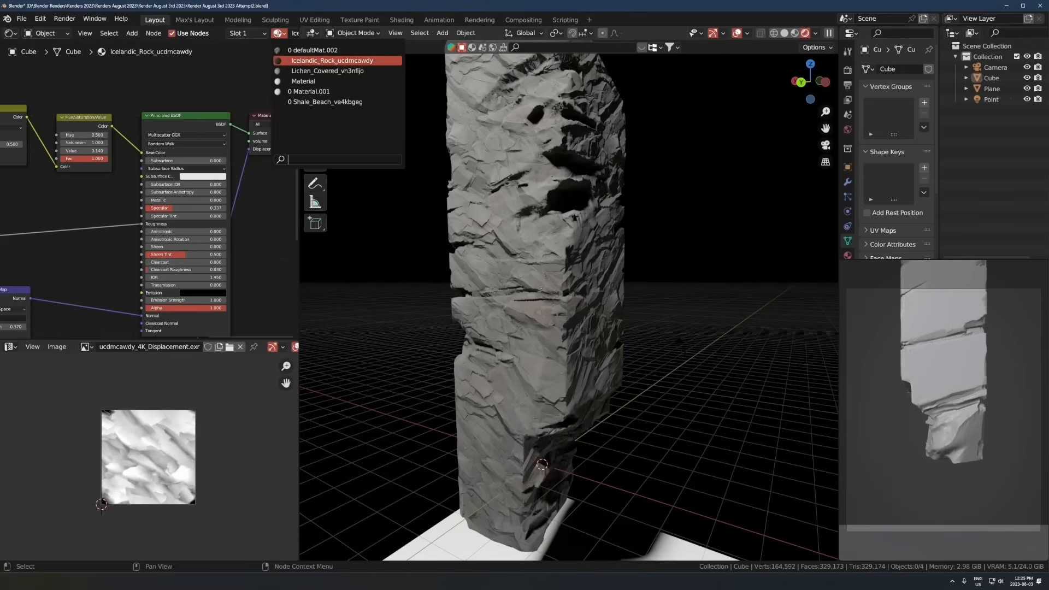
click(298, 81)
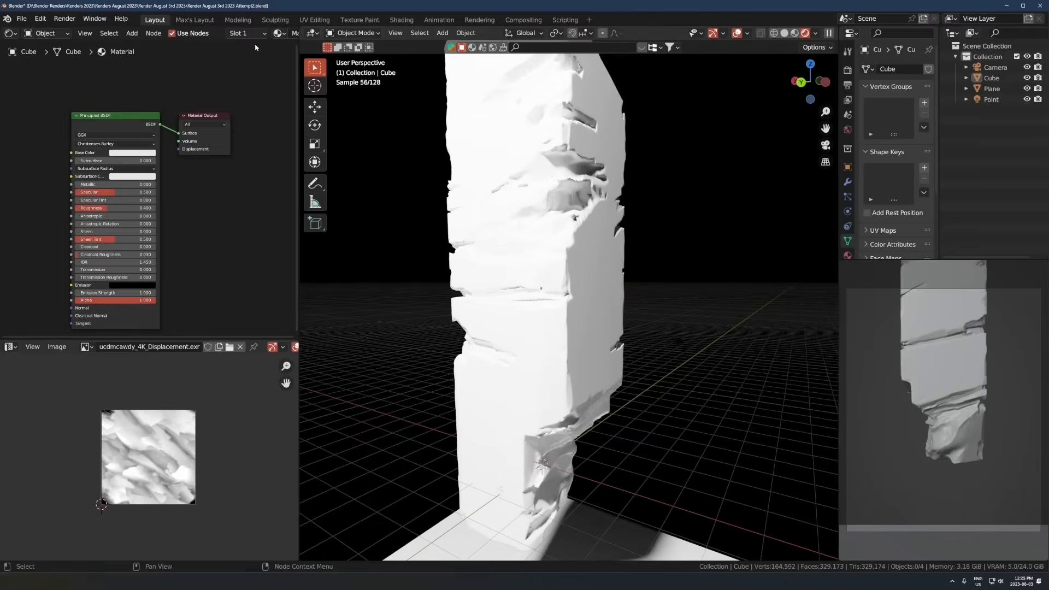
click(281, 42)
click(323, 102)
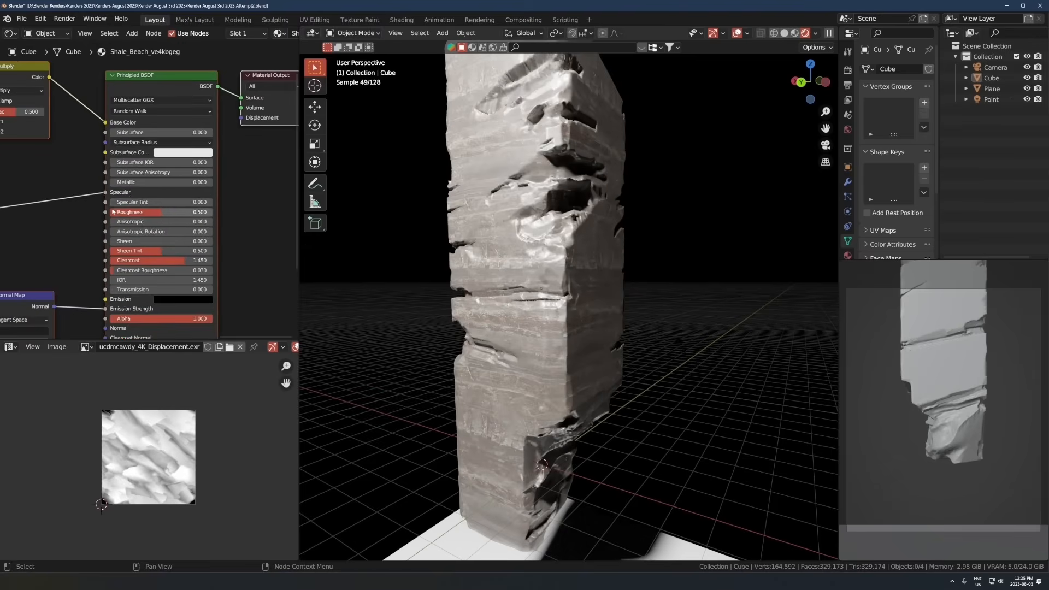
Step: Move the Principled BSDF's Specular link to the Roughness input and set Clearcoat to 0
drag(105, 192, 106, 212)
drag(174, 261, 108, 262)
Step: Move the Normal Map link from Emission Strength to the Principled BSDF's Normal input
middle_drag(86, 285, 110, 181)
scroll(125, 177, up, 5)
drag(121, 218, 122, 245)
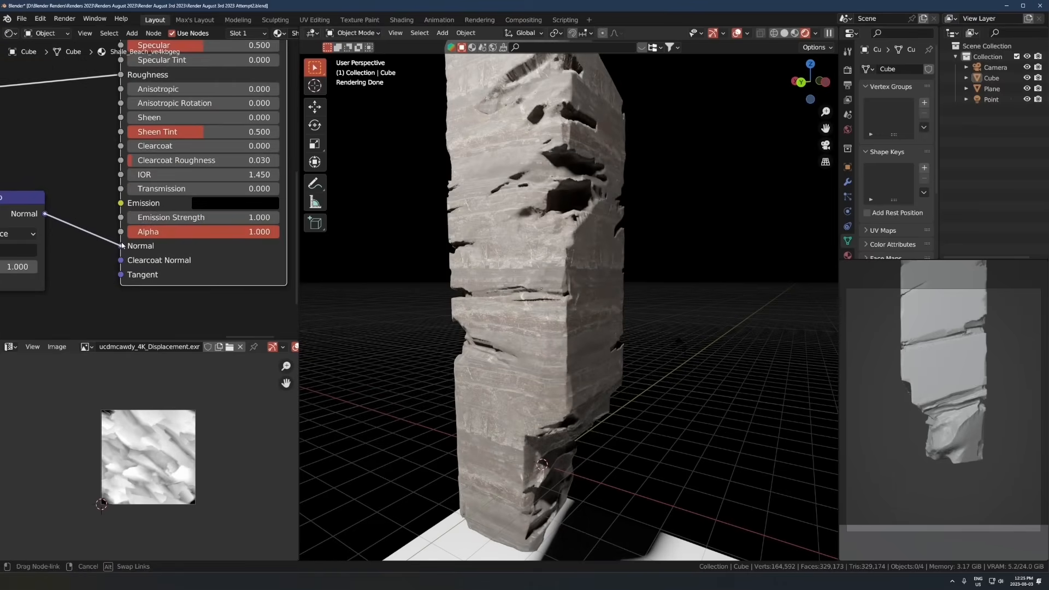
scroll(628, 284, down, 4)
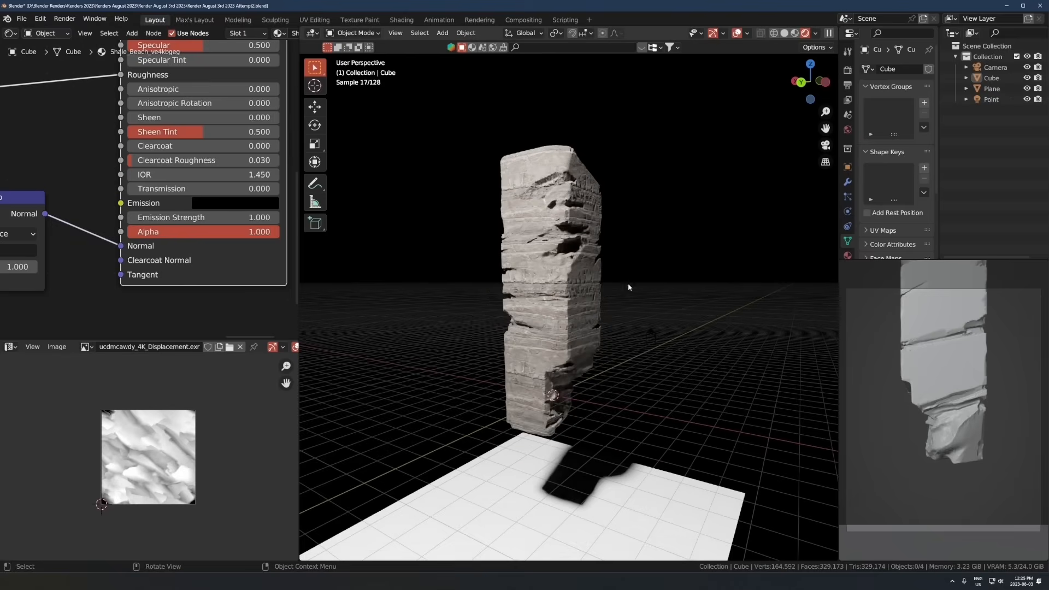
Step: Rotate the pillar's entire UV layout a few degrees counterclockwise to tilt the shale layers
key(Tab)
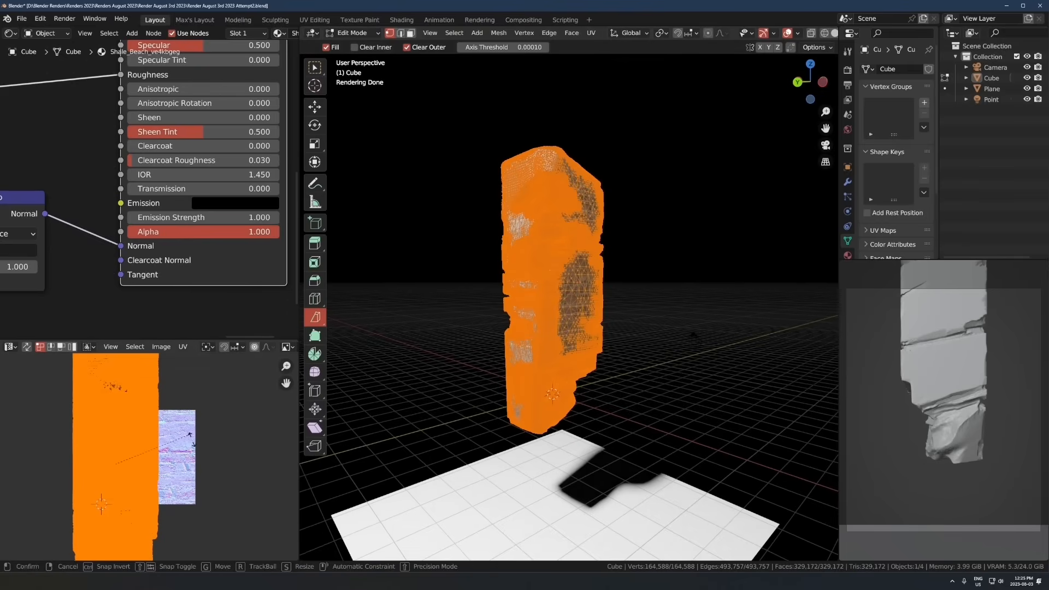
key(r)
click(191, 445)
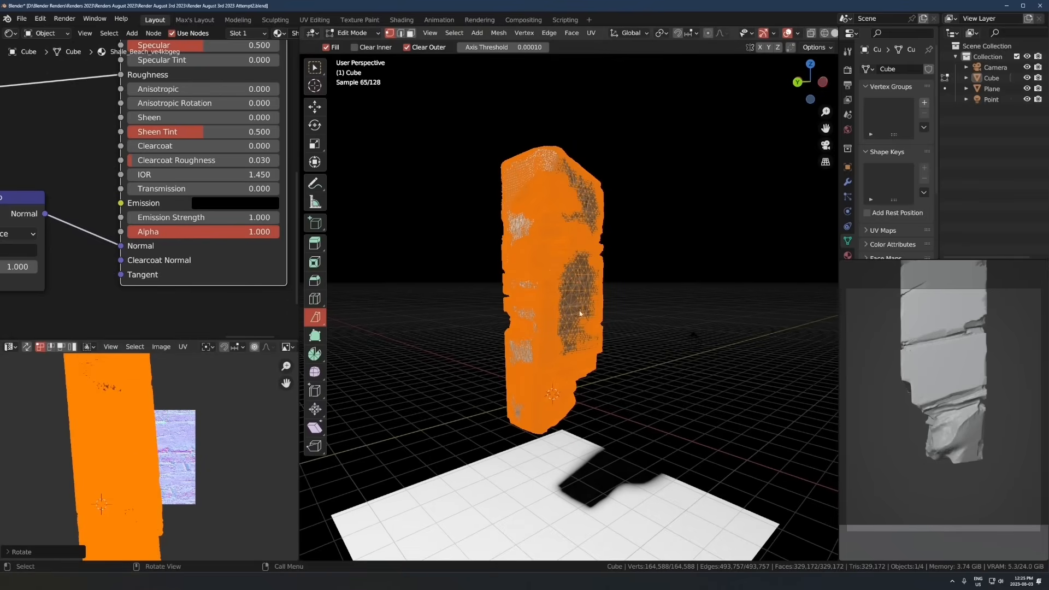
key(Tab)
scroll(642, 322, up, 5)
middle_drag(642, 322, 538, 334)
scroll(538, 334, down, 5)
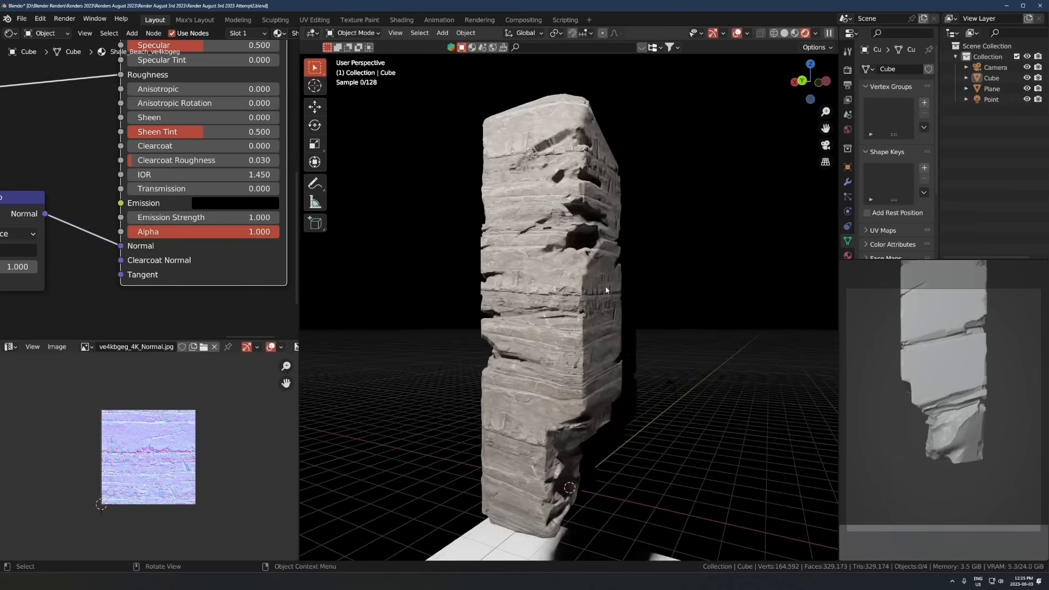
Step: Raise the Multiply node's factor to 0.831 and save the file
middle_drag(125, 235, 171, 415)
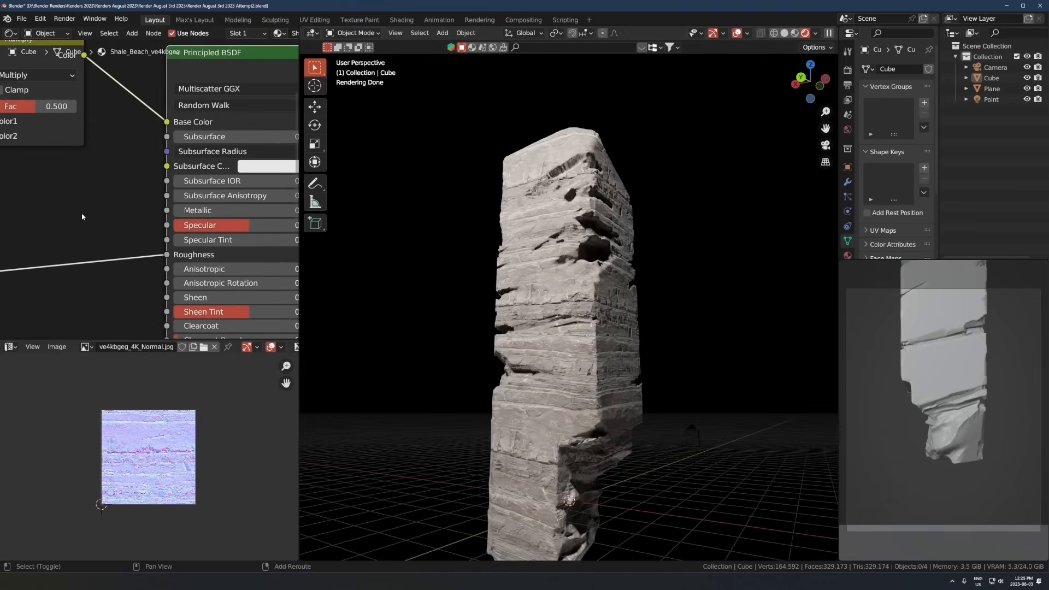
drag(35, 106, 64, 108)
scroll(66, 260, down, 1)
middle_drag(67, 260, 54, 272)
scroll(108, 217, up, 2)
click(107, 215)
middle_drag(102, 206, 108, 222)
scroll(107, 201, down, 3)
key(ctrl+s)
Step: Add an Ambient Occlusion node above the Multiply node and set its samples to 7
key(shift+a)
text(ambioe)
key(BackSpace)
key(BackSpace)
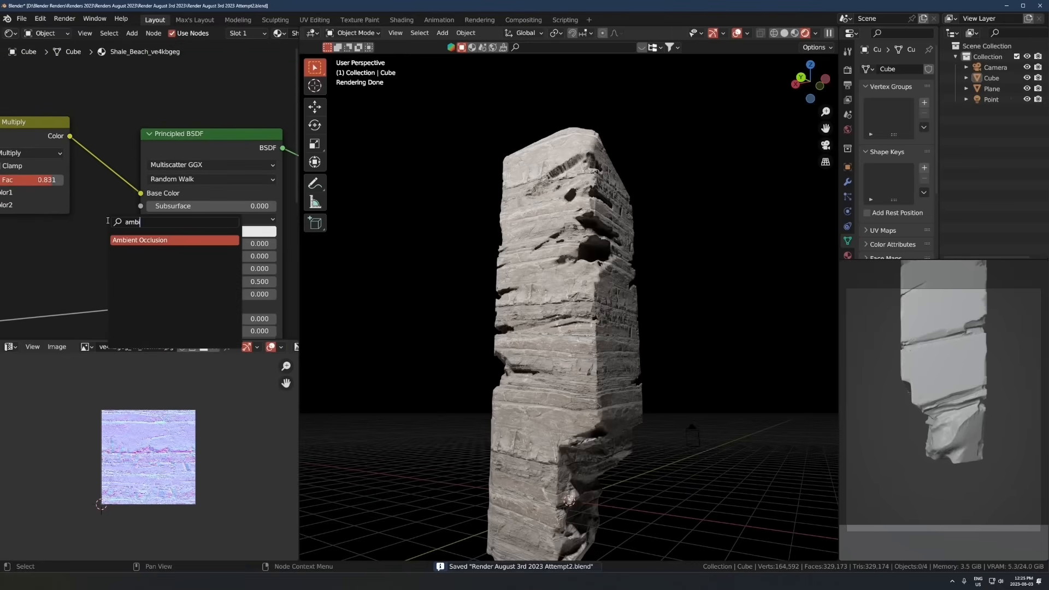
click(124, 238)
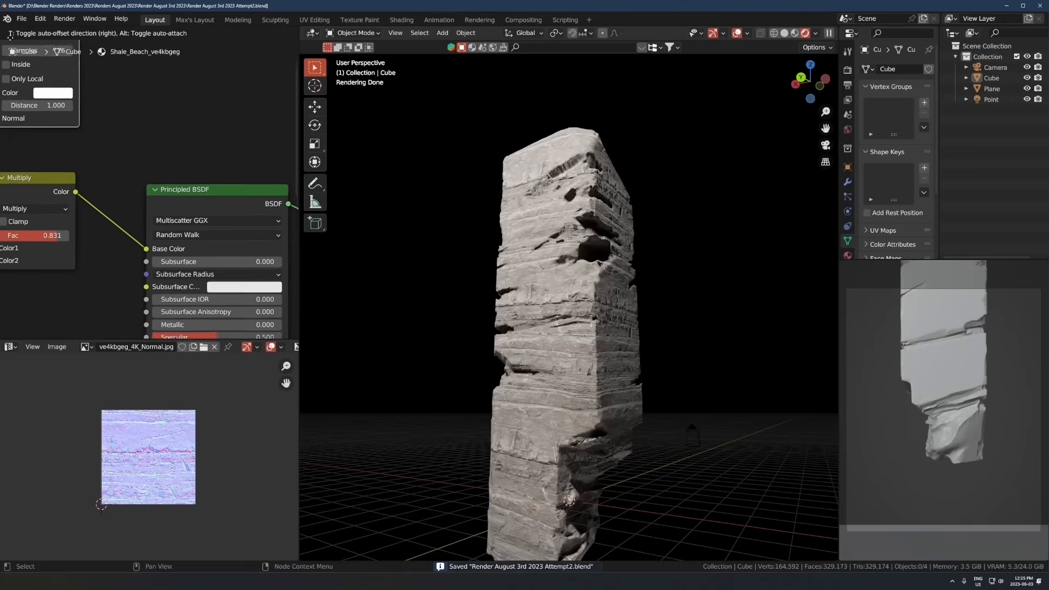
click(174, 160)
shift+drag(163, 174, 137, 174)
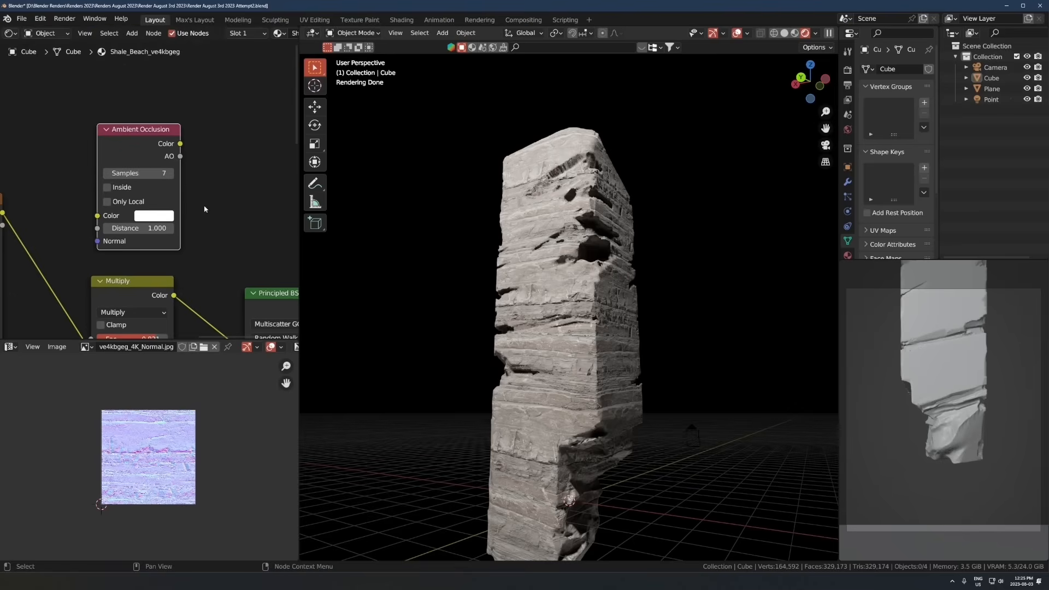
Step: Move the Principled BSDF and the nodes after it farther from the Multiply node to make room for another node
scroll(202, 263, down, 3)
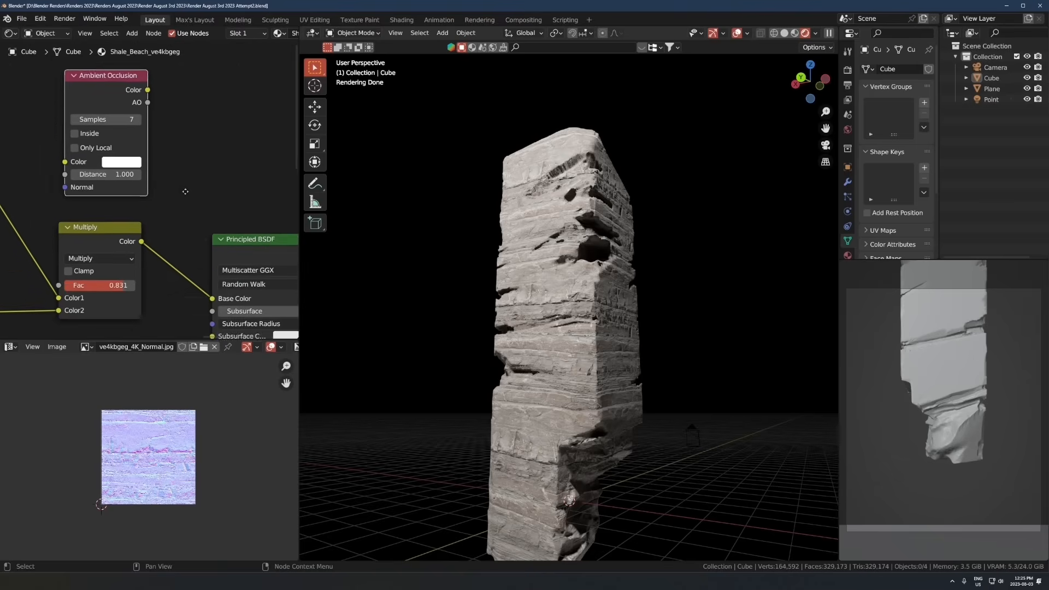
scroll(239, 219, down, 4)
drag(227, 181, 276, 243)
key(g)
click(298, 246)
scroll(182, 205, up, 4)
Step: Duplicate the Multiply node, place the copy near the Principled BSDF and keep its blend mode on Multiply
click(97, 206)
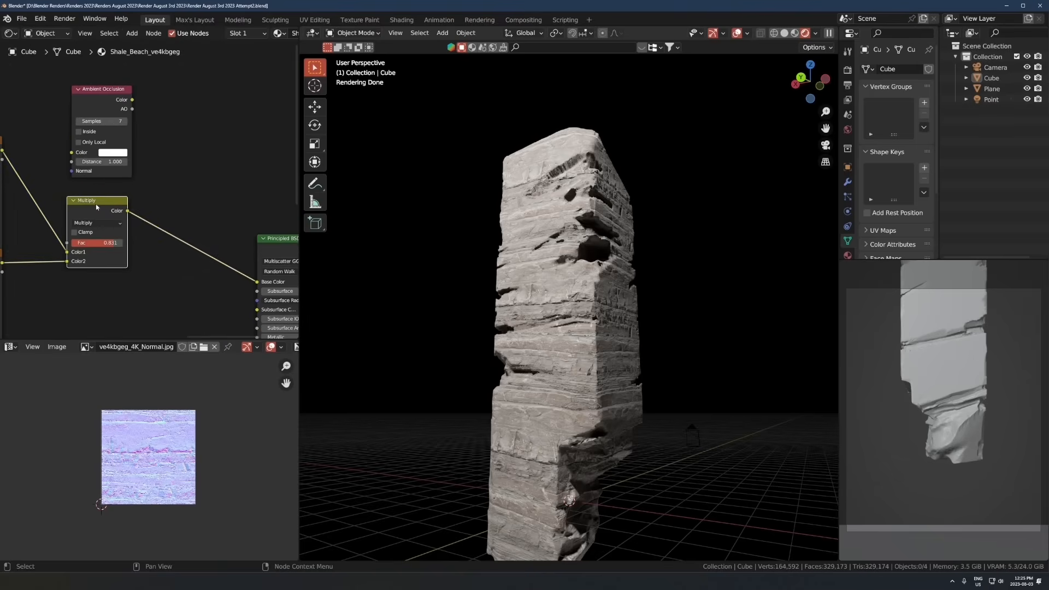
key(shift+d)
click(224, 158)
click(224, 175)
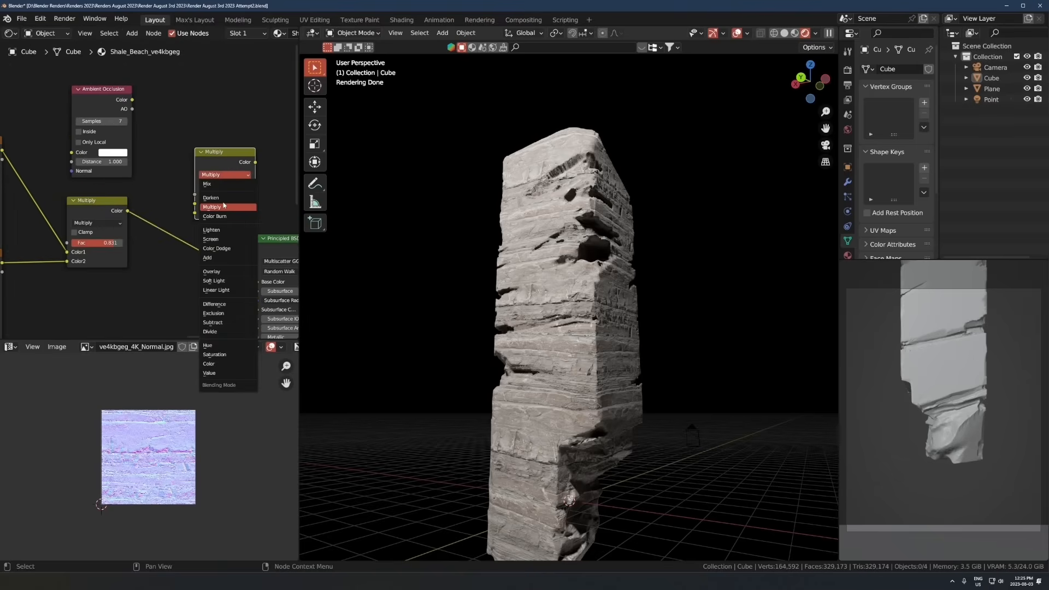
click(224, 207)
scroll(232, 240, up, 1)
middle_drag(212, 284, 177, 289)
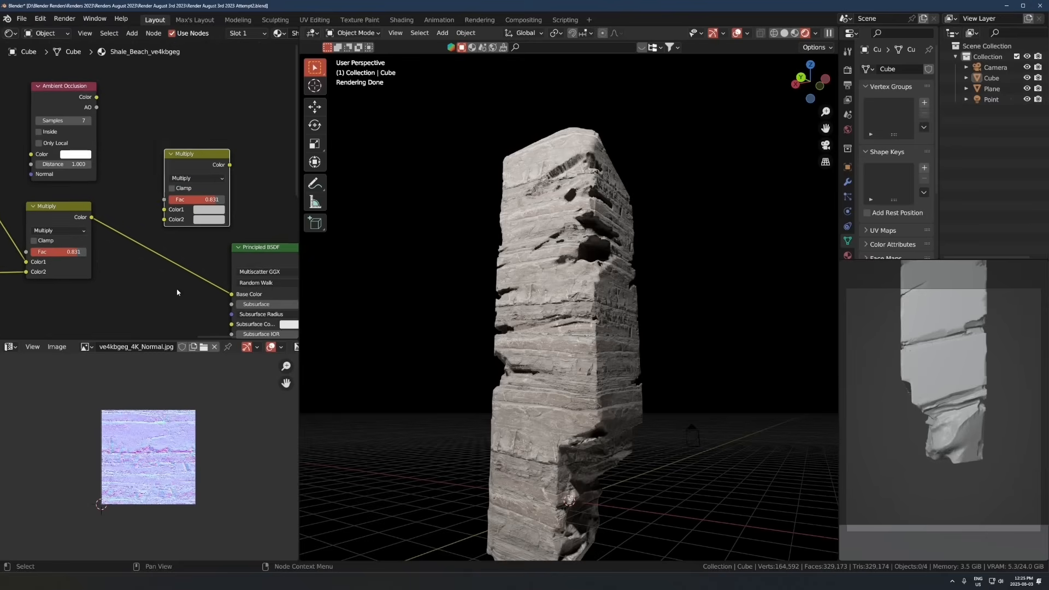
scroll(179, 245, up, 1)
Step: Insert the duplicated Multiply node before the Principled BSDF's Base Color and connect the AO output to its Color2 input
drag(227, 156, 205, 214)
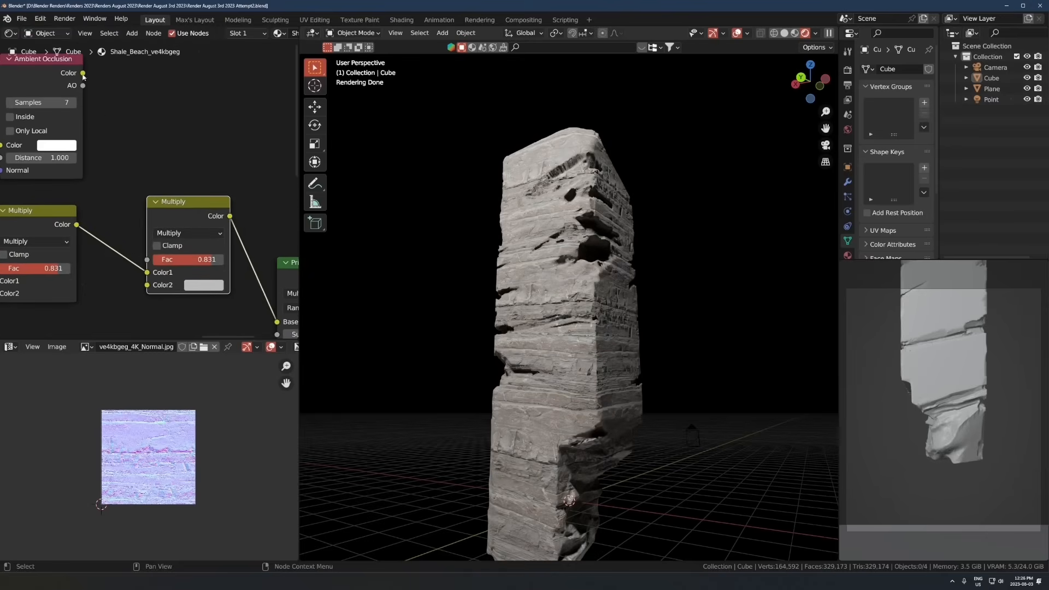
drag(83, 85, 147, 285)
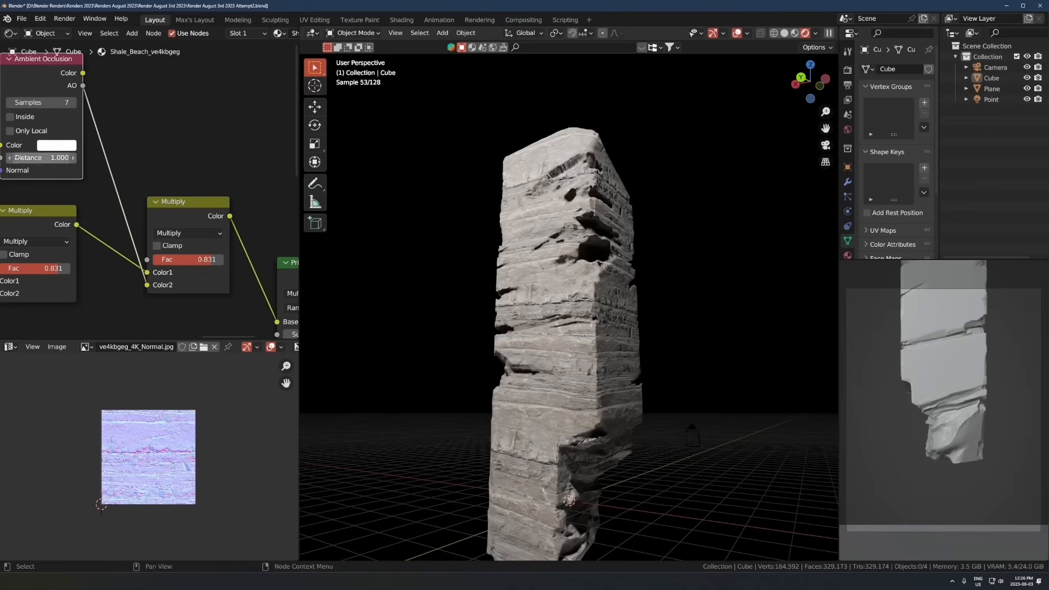
middle_drag(142, 218, 161, 225)
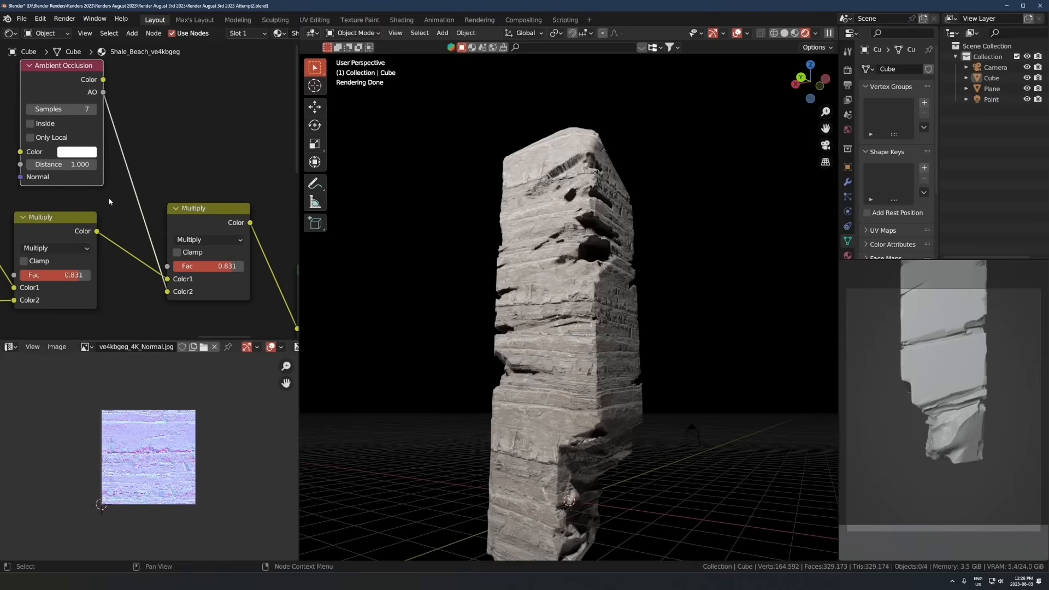
scroll(97, 183, up, 2)
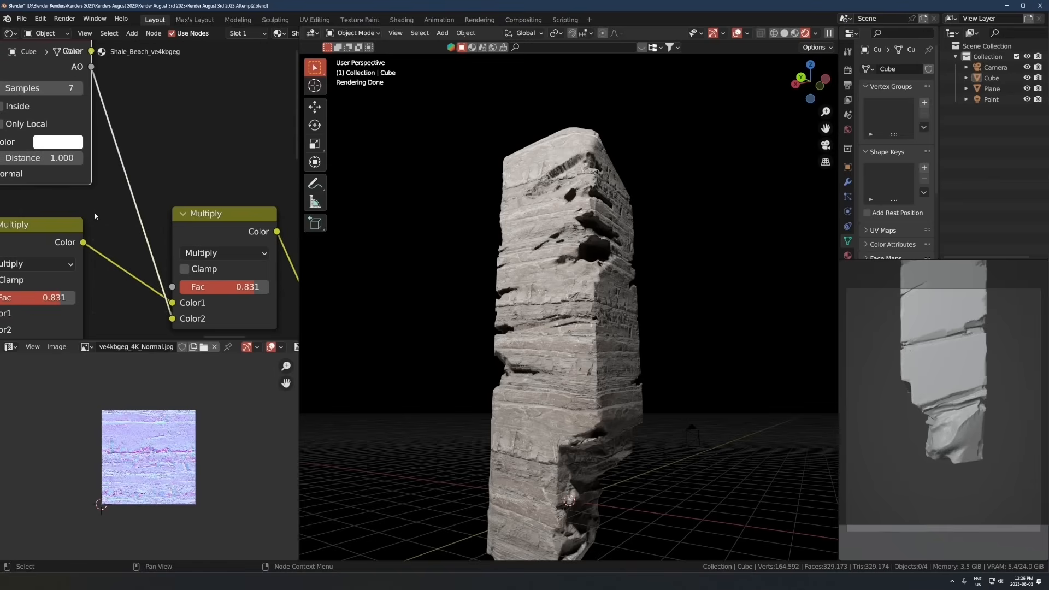
scroll(136, 205, down, 1)
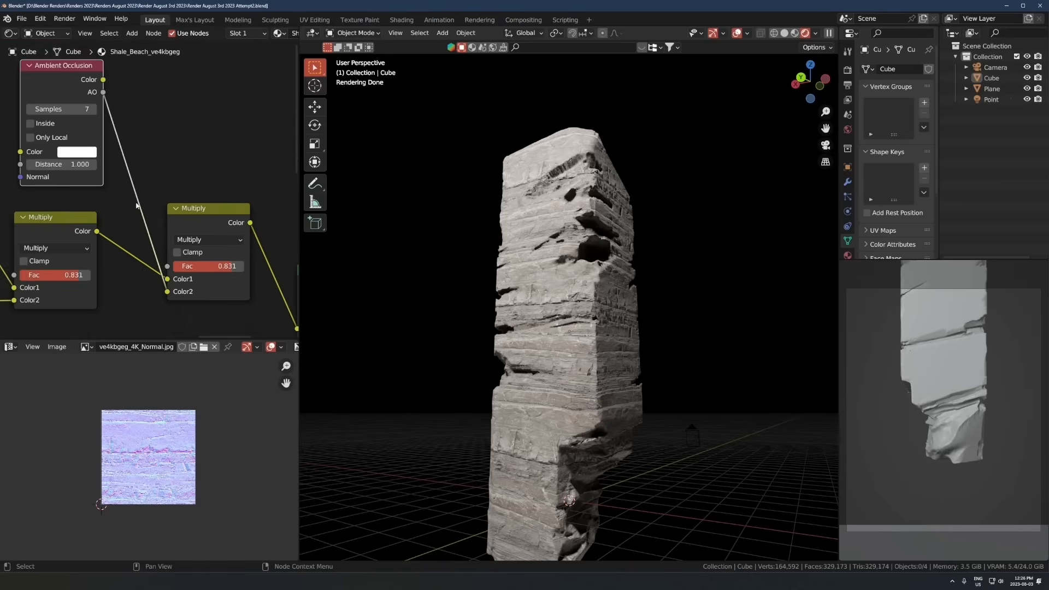
Step: Add a Color Ramp on the link between the AO output and the second Multiply node's Color2 input
scroll(148, 207, down, 1)
key(shift+a)
text(col)
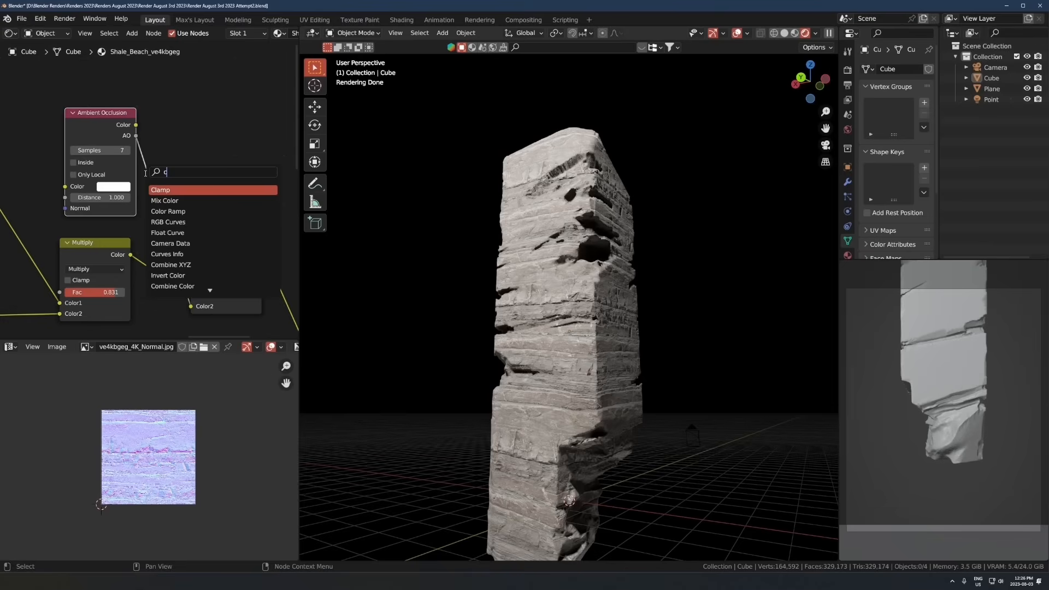
click(183, 202)
middle_drag(214, 255, 143, 263)
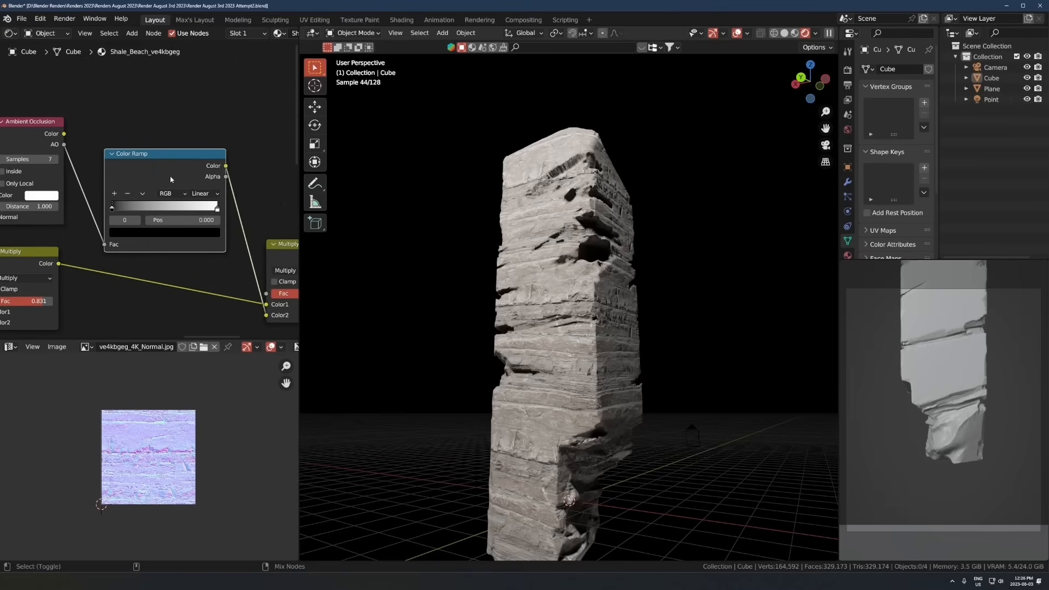
Step: Preview the Color Ramp's Color output and the second Multiply node on the pillar, ending on the Color Ramp
ctrl+shift+click(169, 181)
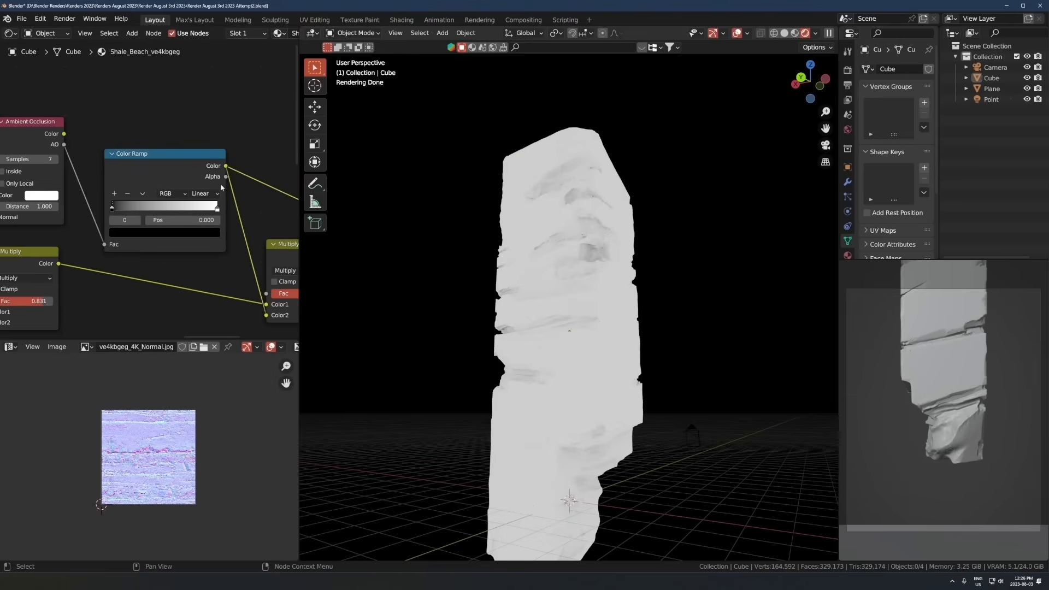
scroll(187, 190, down, 1)
ctrl+shift+click(146, 171)
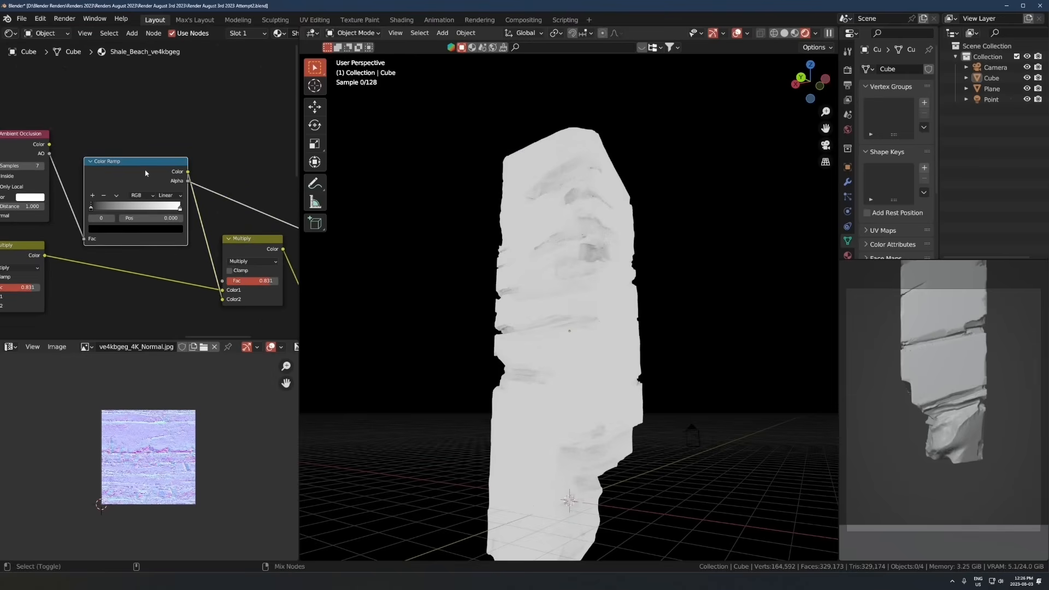
ctrl+shift+click(155, 225)
middle_drag(251, 237, 200, 228)
ctrl+shift+click(208, 239)
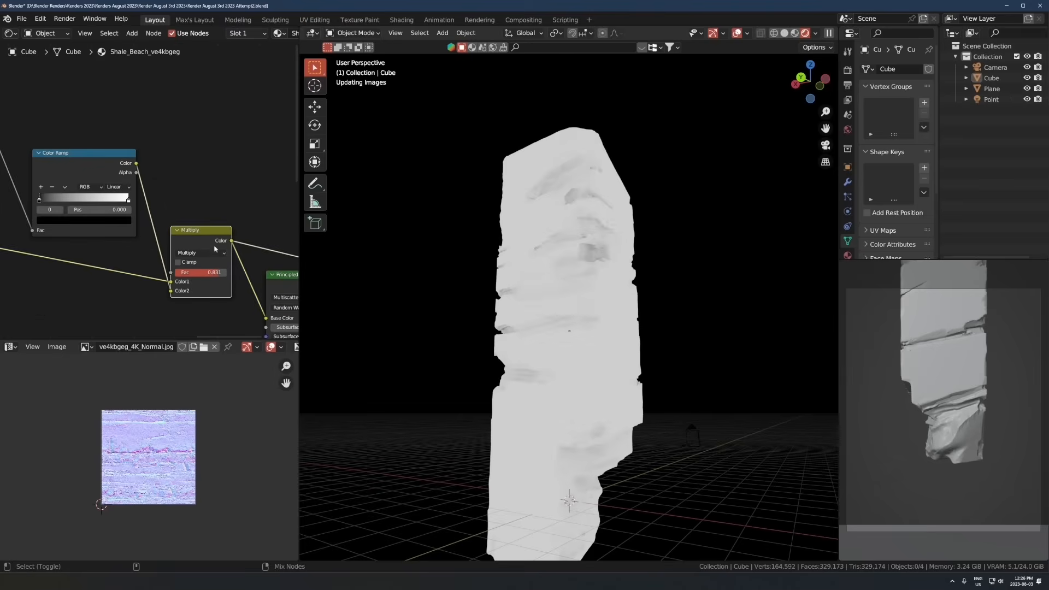
click(273, 275)
ctrl+shift+click(107, 172)
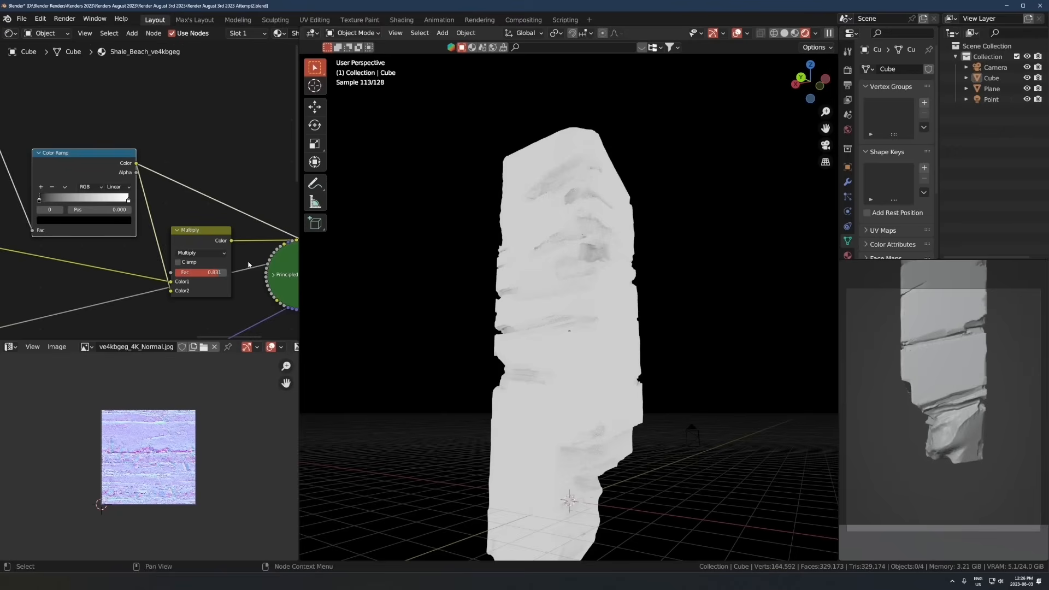
click(273, 275)
Step: Flip the Color Ramp to run white to black, with the white stop at 0.456 and the black stop at 0.604
scroll(125, 236, up, 3)
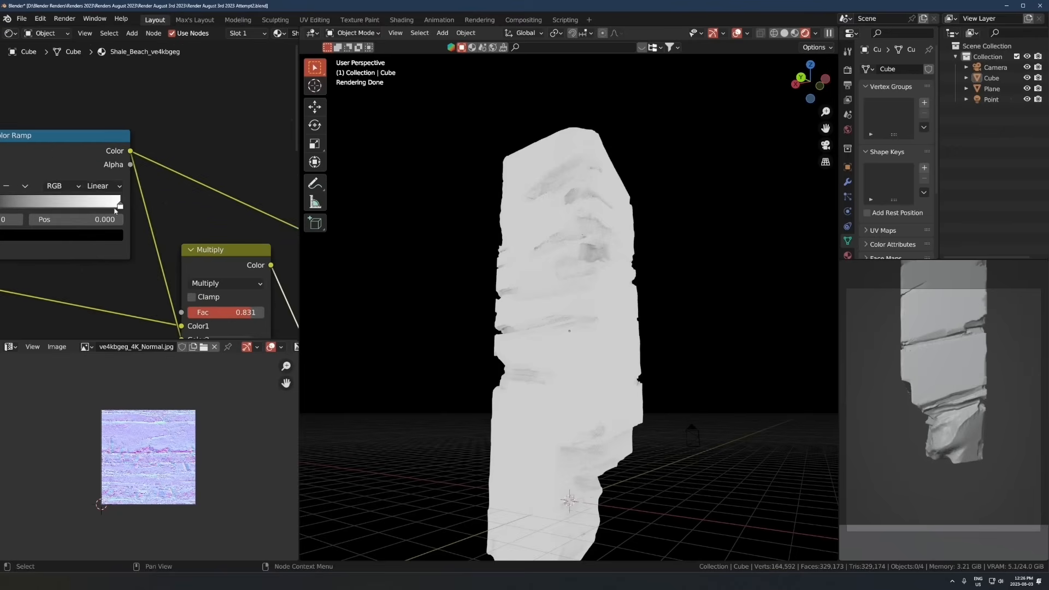
scroll(121, 177, down, 1)
drag(98, 207, 184, 208)
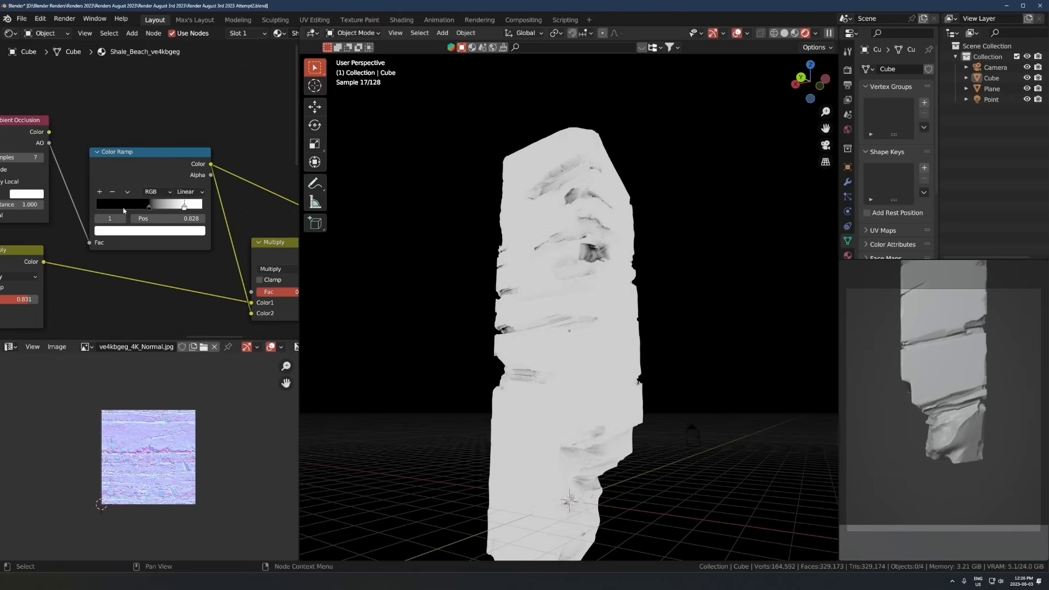
middle_drag(123, 217, 135, 216)
mouse_move(163, 208)
mouse_down()
mouse_move(213, 209)
mouse_move(115, 209)
mouse_move(143, 208)
mouse_up()
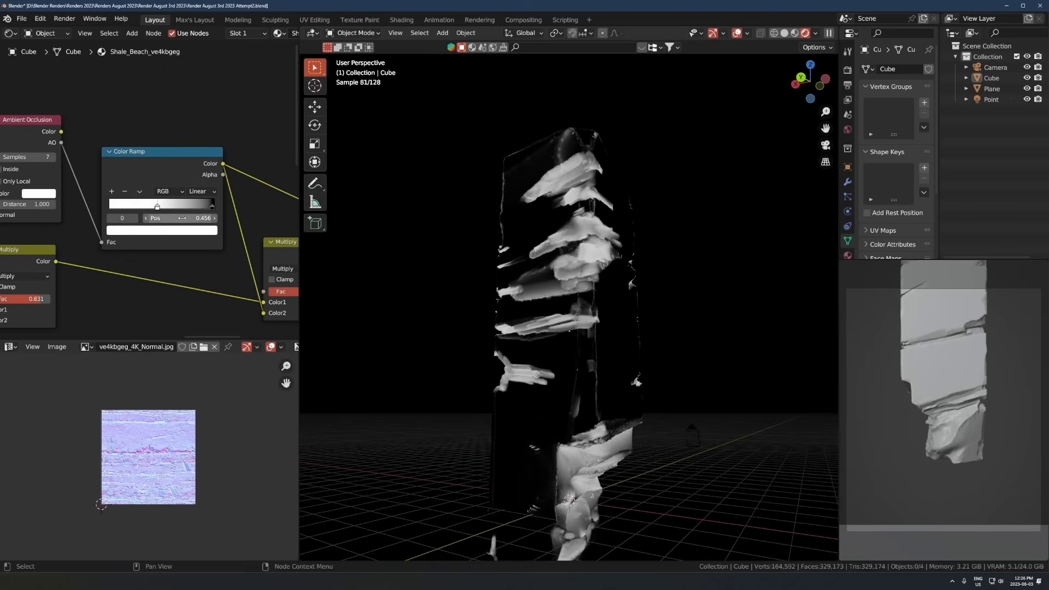
drag(207, 209, 173, 208)
Step: Enable Inside and Only Local on the Ambient Occlusion node and set the Color Ramp's black stop to 0.577
middle_drag(40, 188, 124, 194)
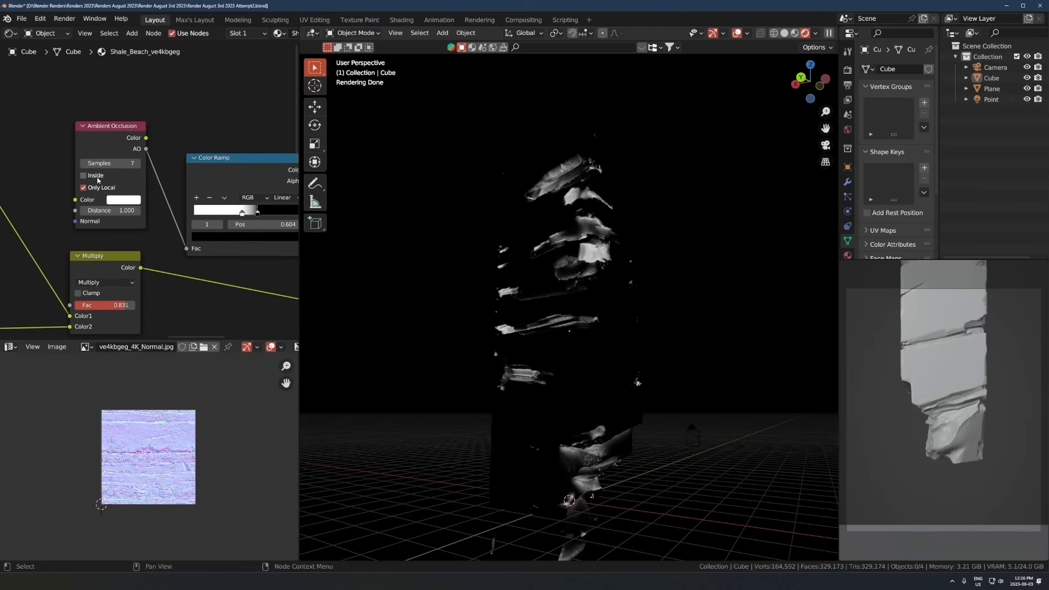
click(96, 177)
scroll(159, 238, up, 2)
middle_drag(160, 239, 111, 242)
mouse_move(222, 214)
mouse_down()
mouse_move(236, 214)
mouse_move(218, 215)
mouse_up()
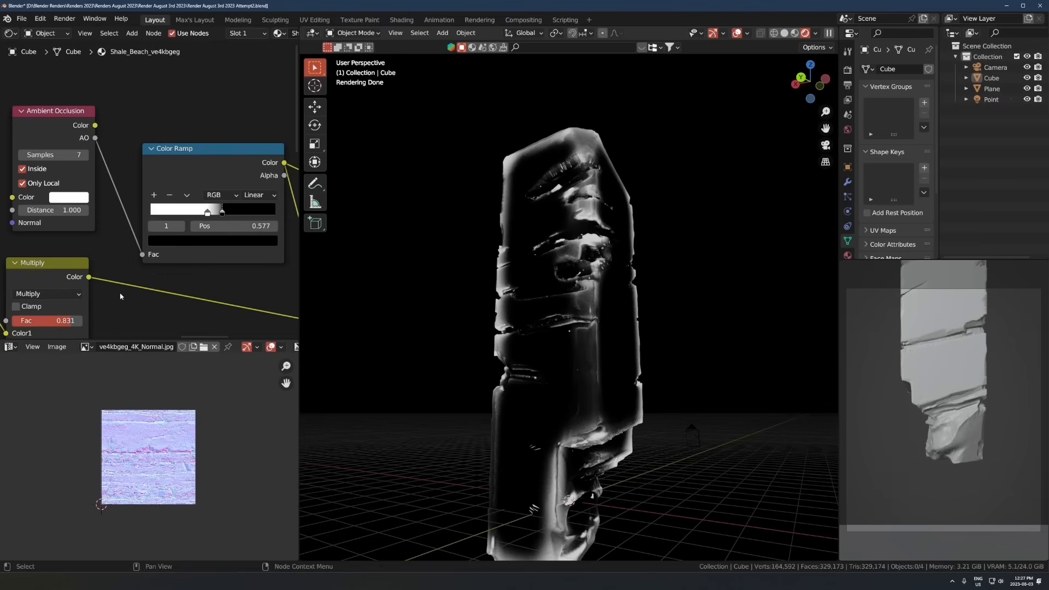
Step: Set the ambient occlusion distance to 0.040 and shift the ramp's white stop to 0.855 and black stop to 0.949
shift+drag(74, 210, 36, 211)
drag(207, 212, 241, 211)
shift+drag(53, 210, 37, 210)
drag(263, 212, 252, 213)
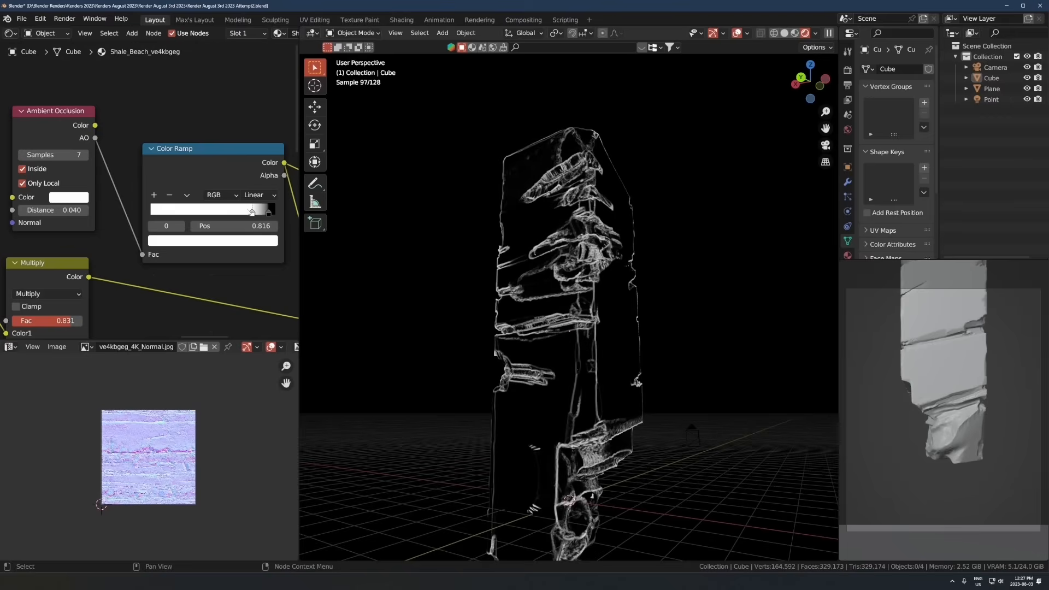
mouse_move(67, 211)
shift+mouse_down()
mouse_move(81, 211)
mouse_move(68, 211)
shift+mouse_up()
middle_drag(111, 266, 51, 252)
drag(192, 201, 197, 201)
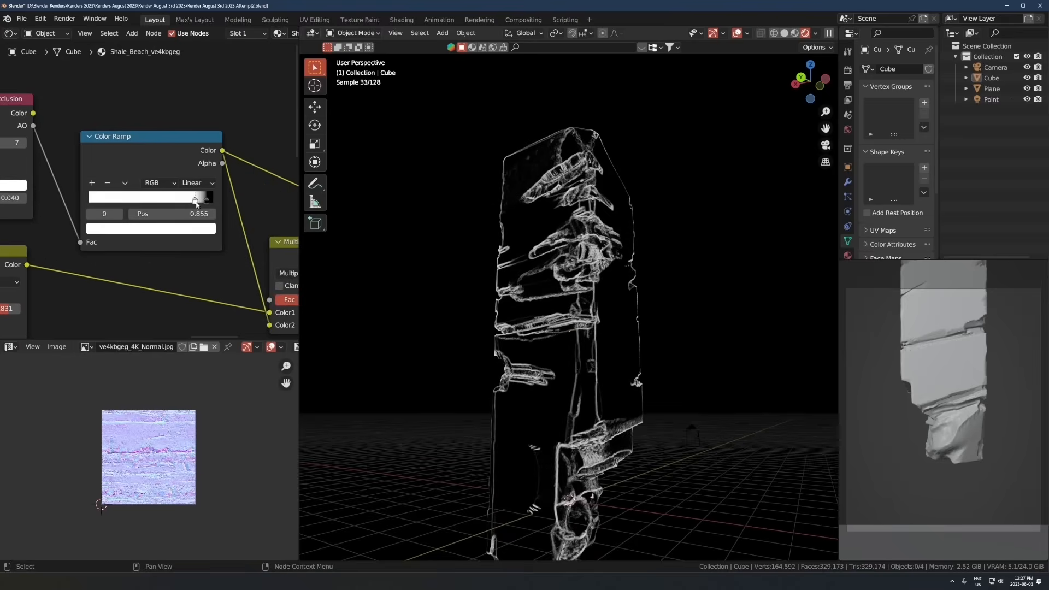
Step: Preview the second Multiply node's output on the pillar and change its blend mode to Overlay
middle_drag(174, 186, 124, 192)
scroll(124, 193, down, 2)
ctrl+shift+click(218, 257)
middle_drag(147, 283, 65, 237)
mouse_move(182, 243)
mouse_down()
mouse_move(193, 244)
mouse_move(160, 244)
mouse_move(178, 244)
mouse_up()
click(161, 223)
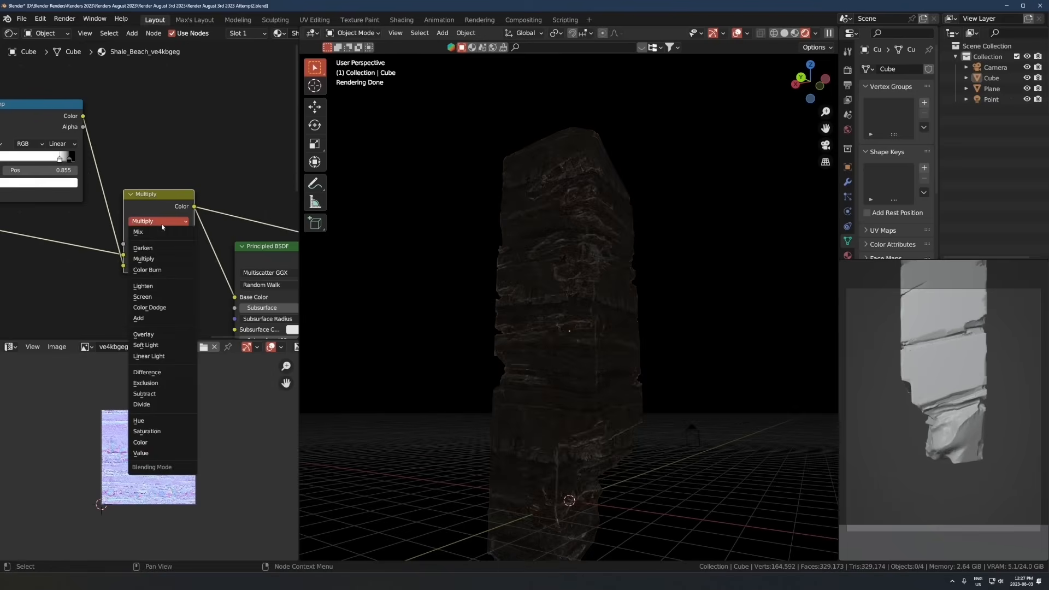
click(143, 333)
scroll(56, 222, up, 1)
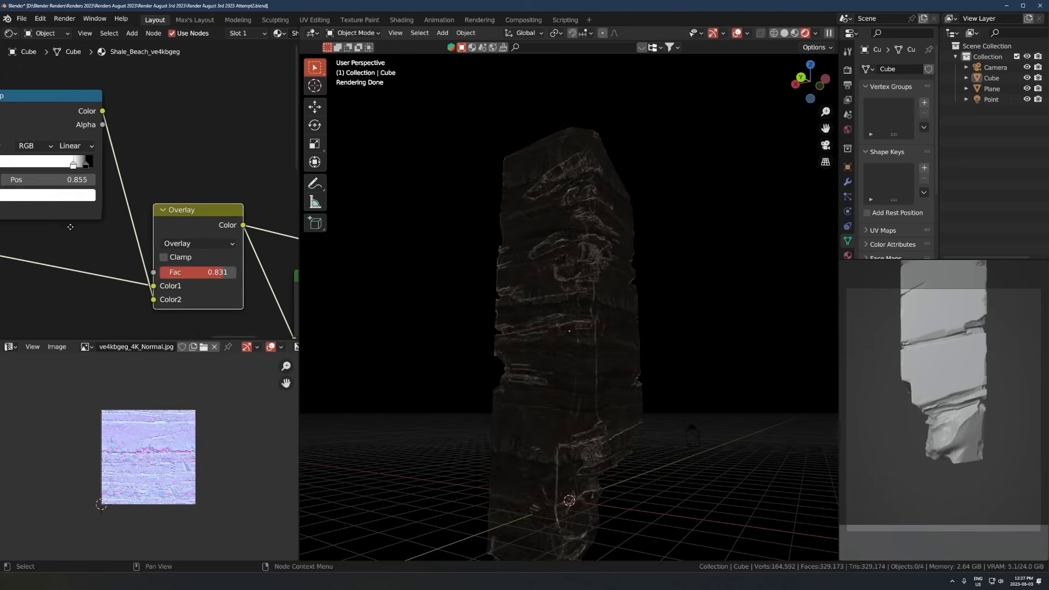
Step: Route the Principled BSDF back to the material output and inspect the shaded pillar's edges from another side
middle_drag(57, 223, 107, 240)
click(135, 180)
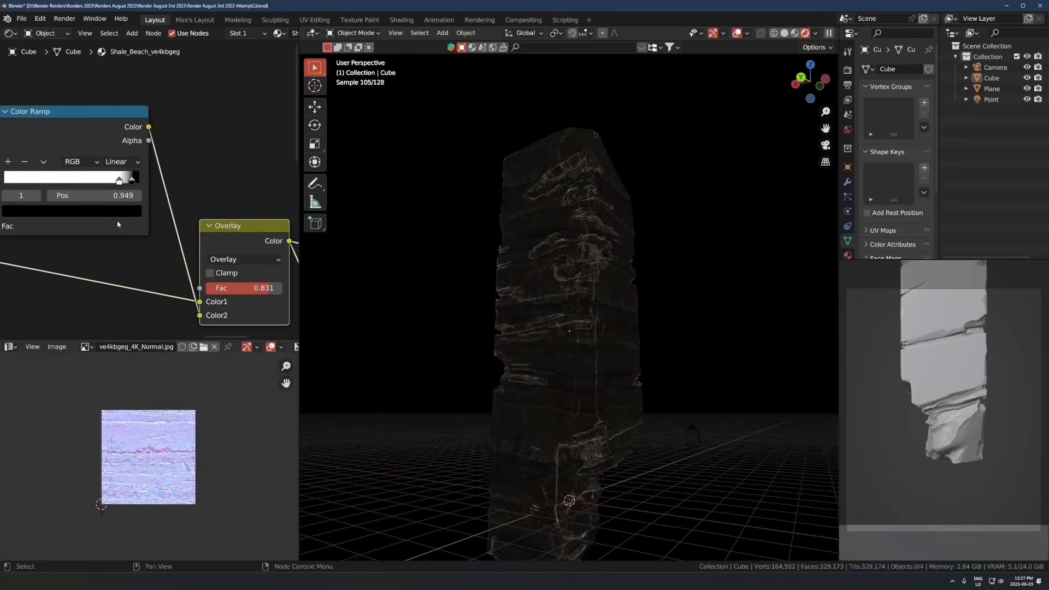
middle_drag(483, 311, 614, 322)
middle_drag(289, 265, 164, 233)
scroll(187, 239, down, 4)
ctrl+shift+click(237, 262)
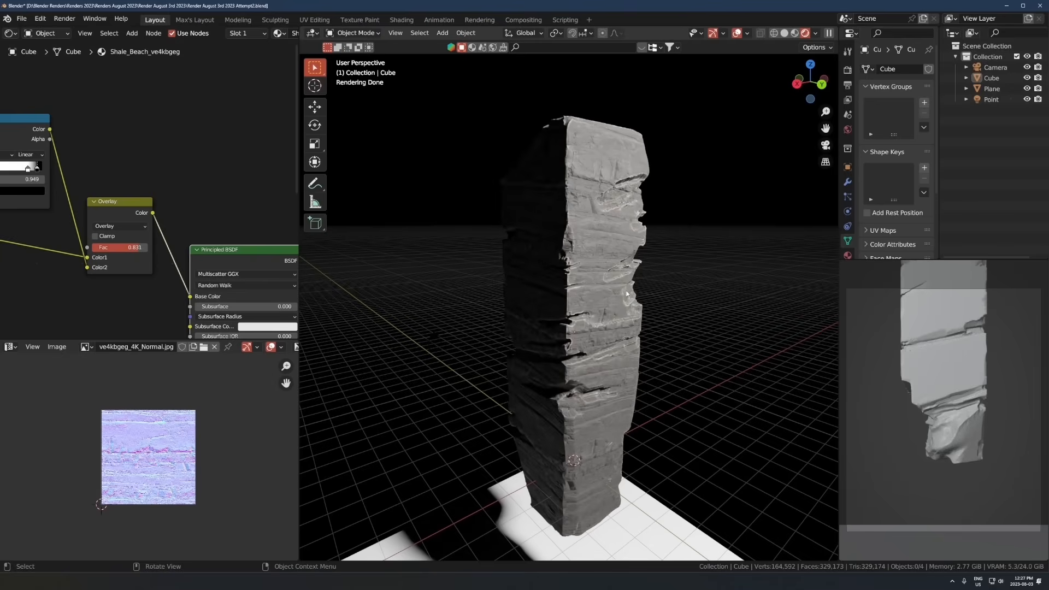
middle_drag(627, 293, 592, 297)
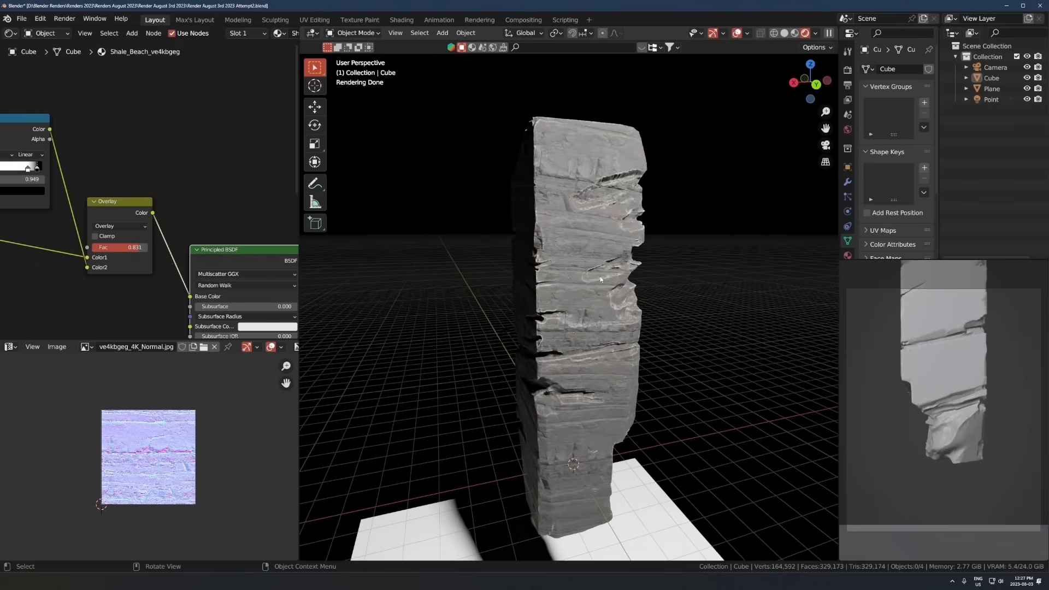
Step: Lighten the Color Ramp's black stop to a gray with value 0.440, and select the white stop
middle_drag(125, 229, 226, 249)
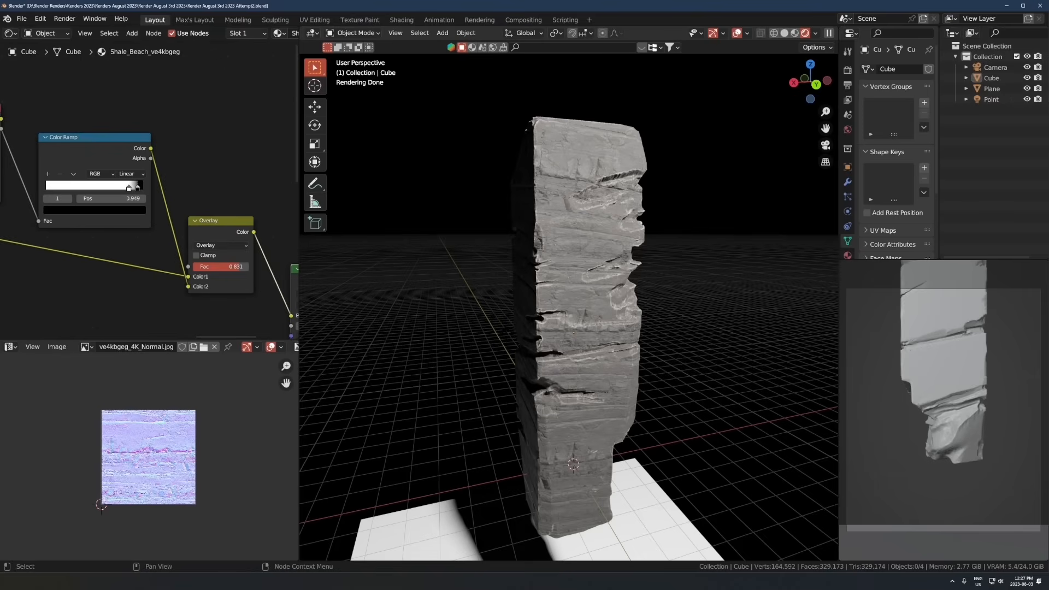
scroll(149, 187, up, 2)
middle_drag(137, 189, 147, 184)
click(93, 214)
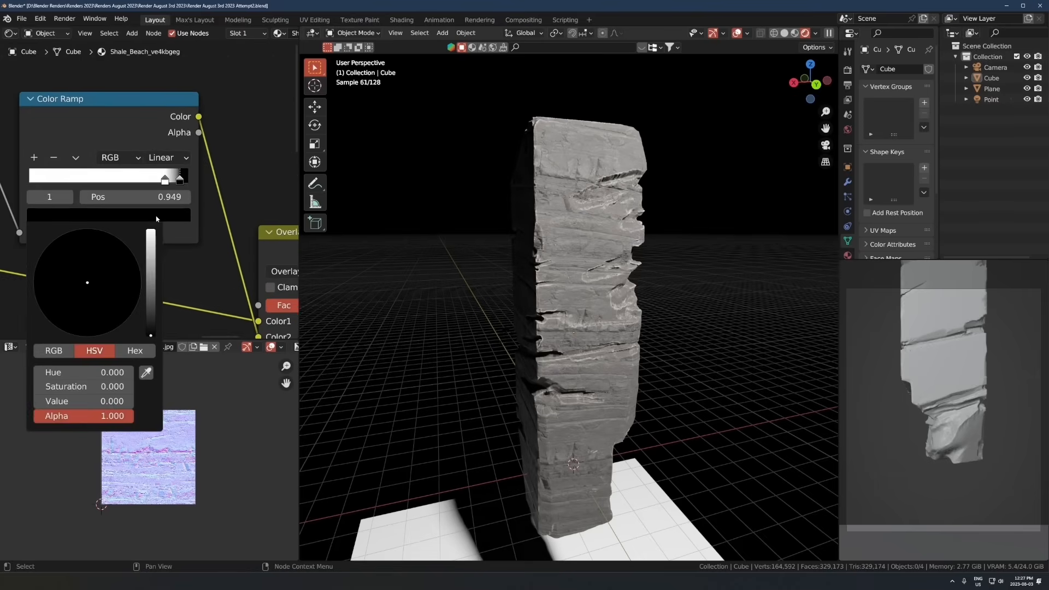
mouse_move(65, 401)
mouse_down()
mouse_move(107, 401)
mouse_move(69, 401)
mouse_move(78, 401)
mouse_up()
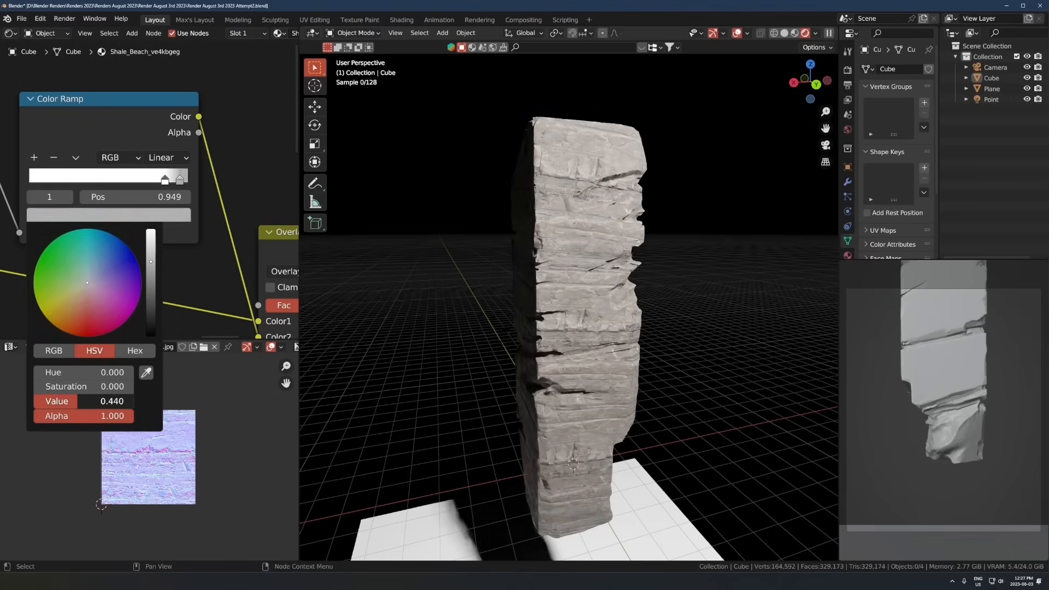
click(165, 179)
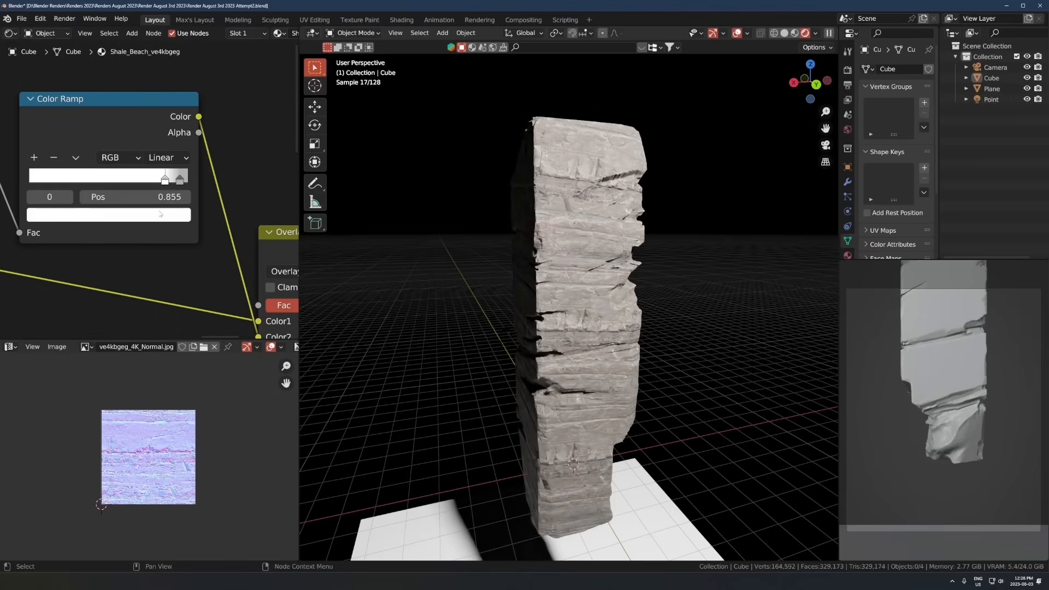
Step: Set the Color Ramp's white stop to a color value of 10 and the Overlay node's factor to 0.831
click(109, 215)
click(70, 402)
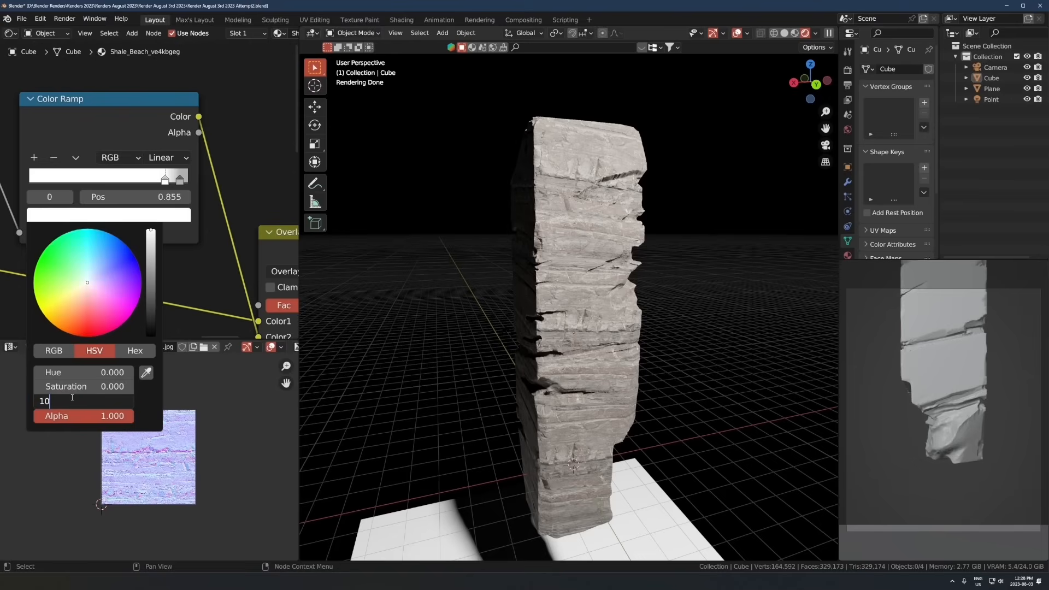
text(10)
key(Return)
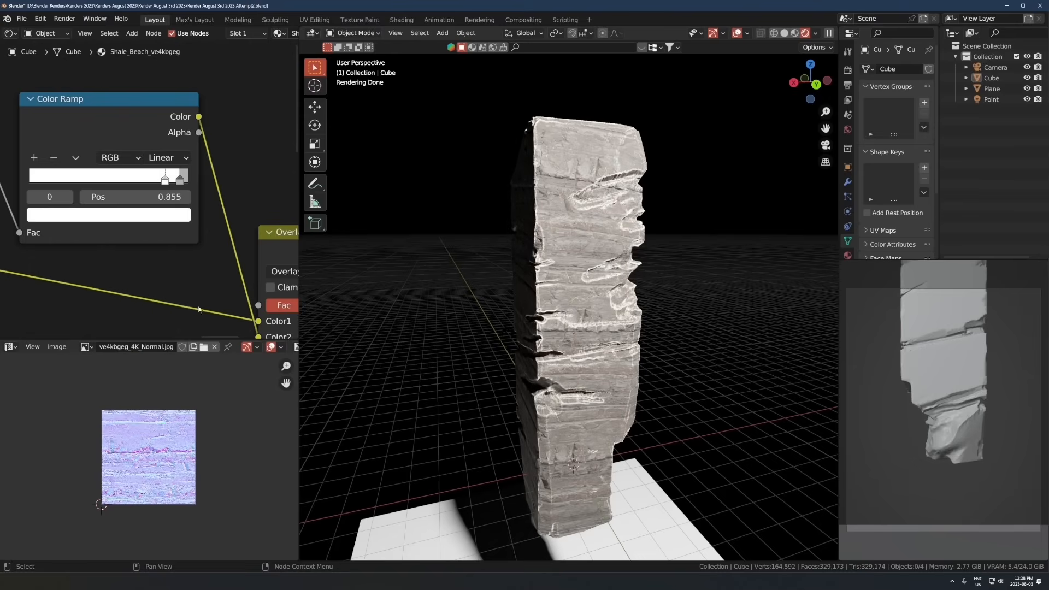
middle_drag(711, 351, 568, 326)
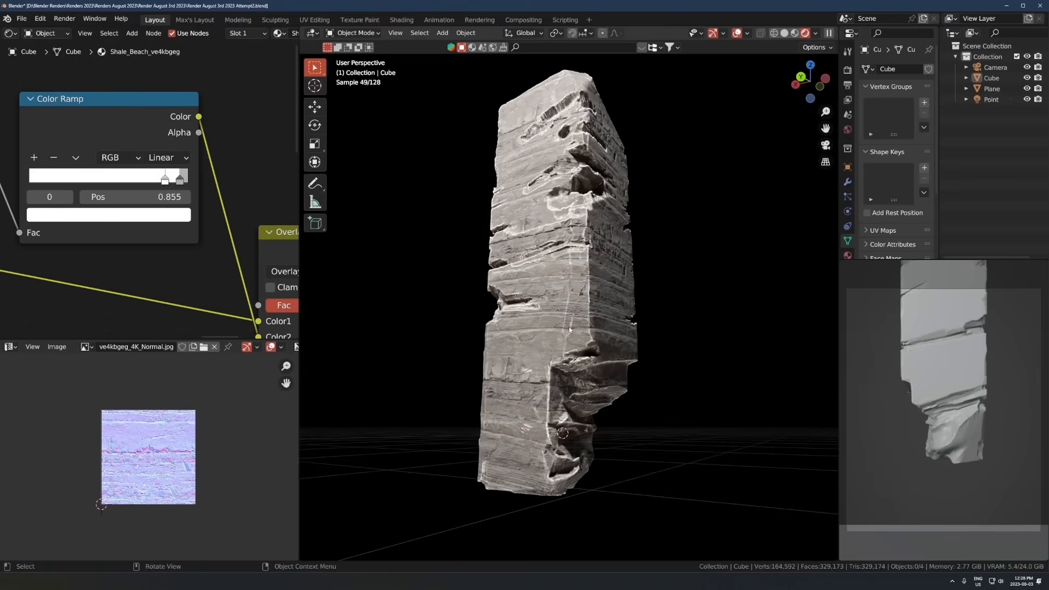
middle_drag(214, 262, 135, 167)
mouse_move(224, 213)
mouse_down()
mouse_move(187, 212)
mouse_move(243, 216)
mouse_up()
Step: Try the Multiply blend mode on the Overlay node, and undo the change
click(232, 176)
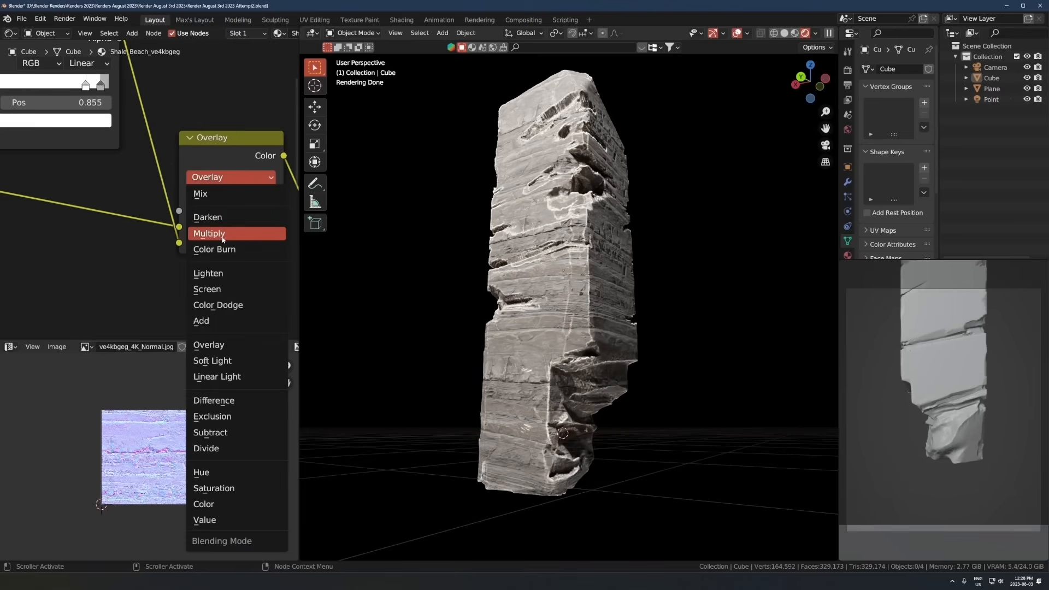
click(223, 235)
key(ctrl+z)
middle_drag(517, 272, 546, 287)
Step: Darken the gray stop of the ambient occlusion Color Ramp and inspect the edges on the pillar's broken lower part
click(101, 87)
click(96, 120)
drag(126, 170, 126, 188)
middle_drag(700, 318, 637, 316)
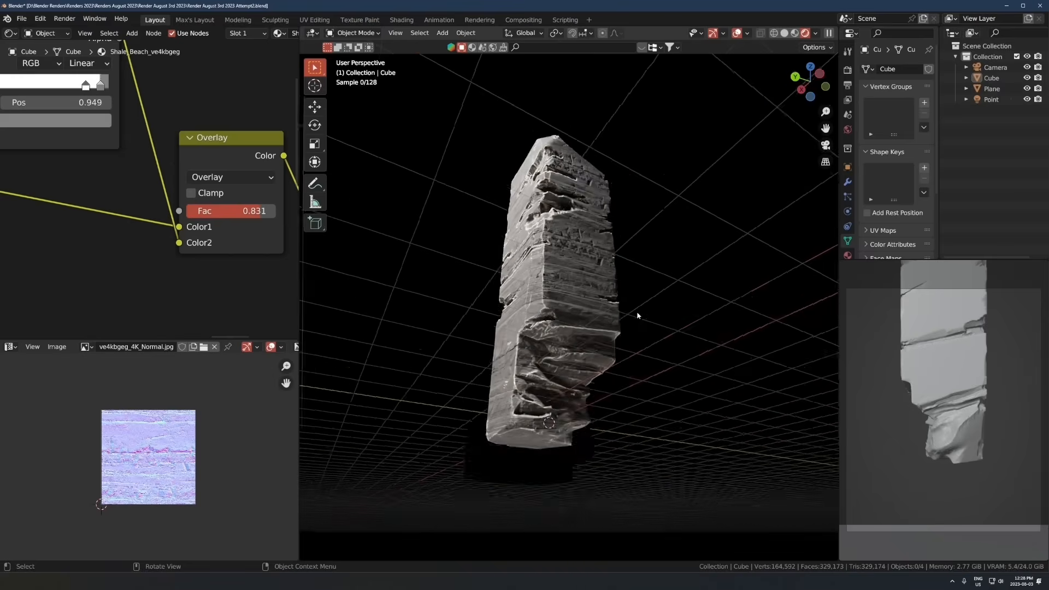
scroll(634, 311, up, 5)
Step: Fine-tune the ambient occlusion distance slightly downward and check the edge highlights up close and from a distance
middle_drag(160, 239, 430, 371)
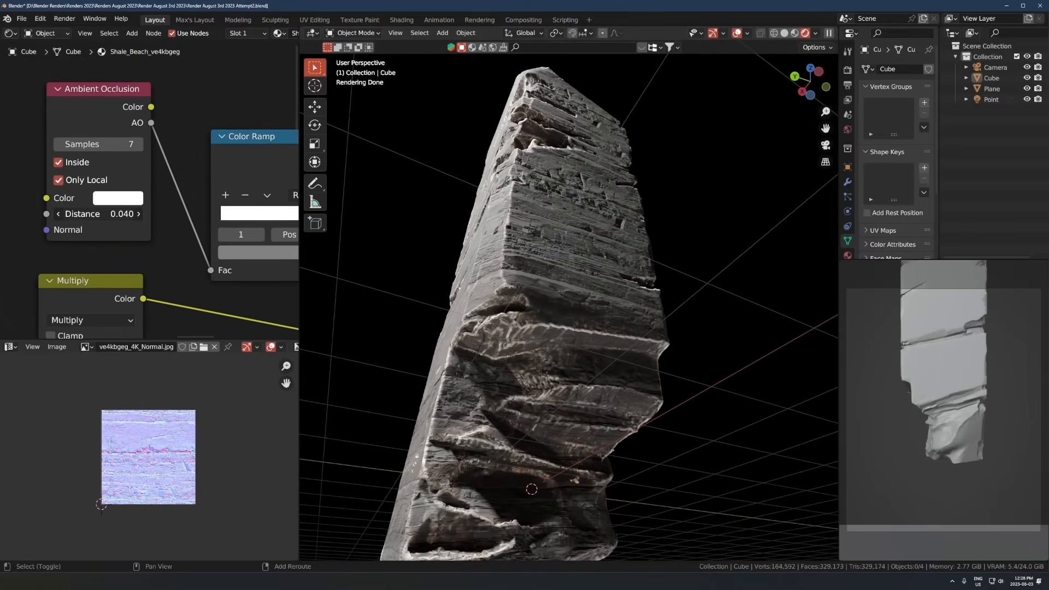
shift+drag(109, 214, 99, 214)
middle_drag(271, 218, 132, 230)
mouse_move(217, 230)
mouse_down()
mouse_move(204, 230)
mouse_move(229, 230)
mouse_up()
right_click(228, 229)
scroll(444, 352, up, 6)
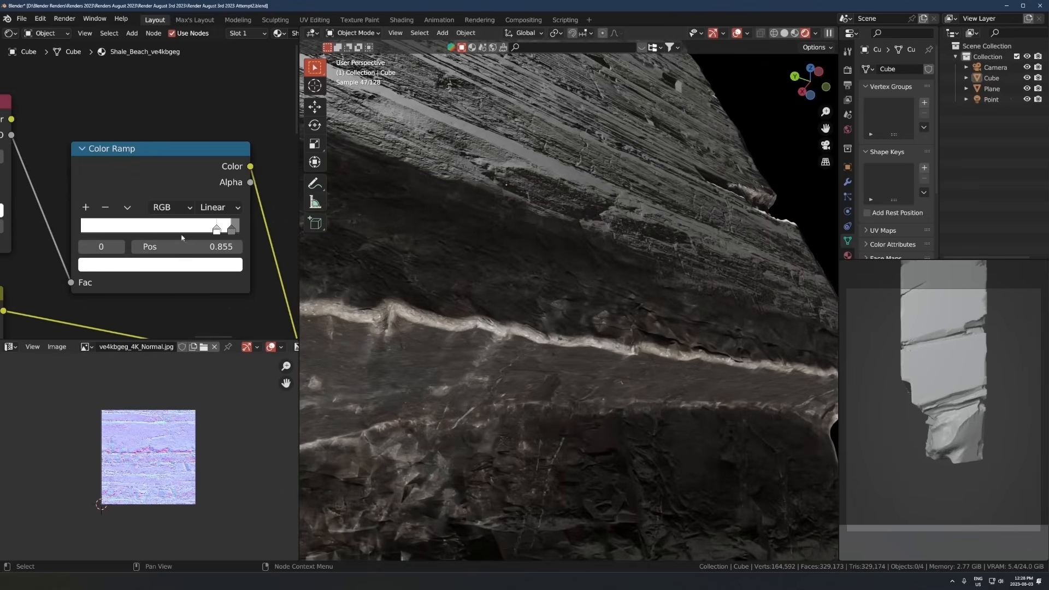
scroll(583, 344, down, 8)
middle_drag(565, 335, 659, 322)
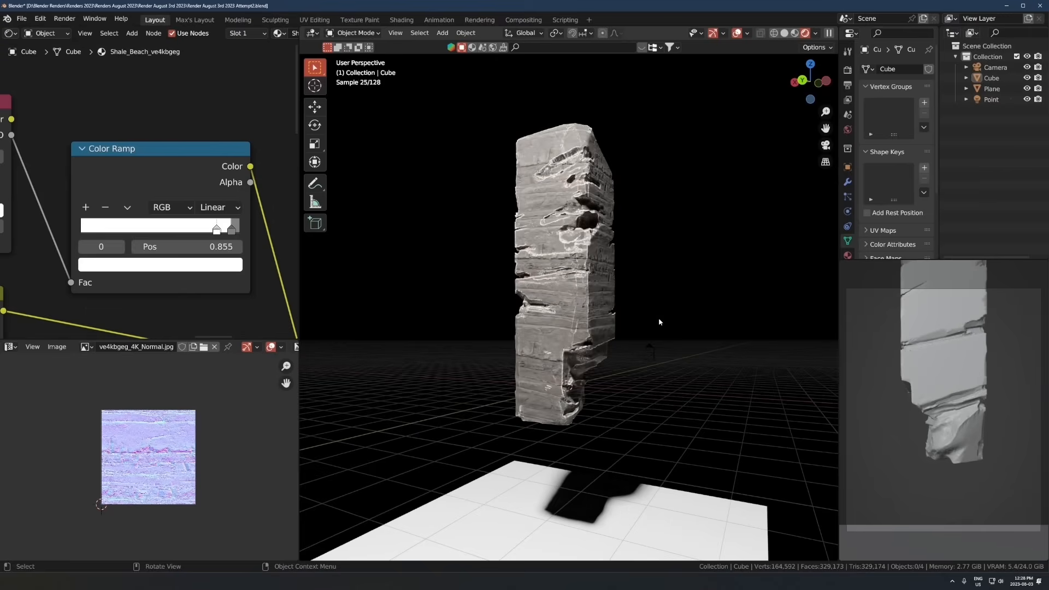
scroll(154, 213, down, 4)
middle_drag(217, 266, 167, 279)
drag(230, 276, 223, 278)
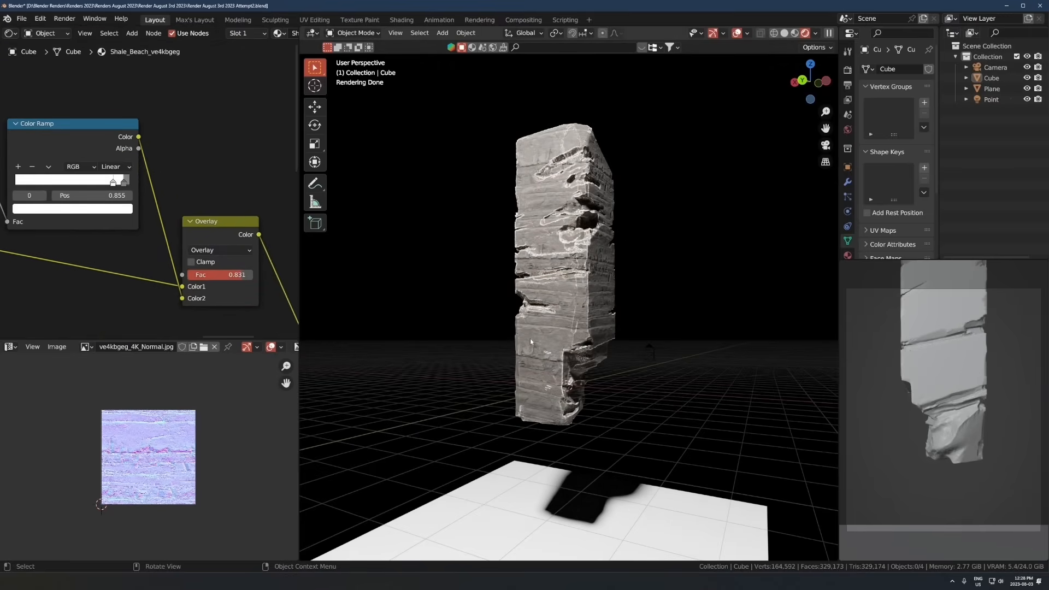
Step: Set the Principled BSDF's metallic to 0.350 and specular to 0.325, and inspect the pillar's shading
middle_drag(267, 267, 73, 211)
scroll(409, 250, down, 1)
middle_drag(158, 257, 174, 210)
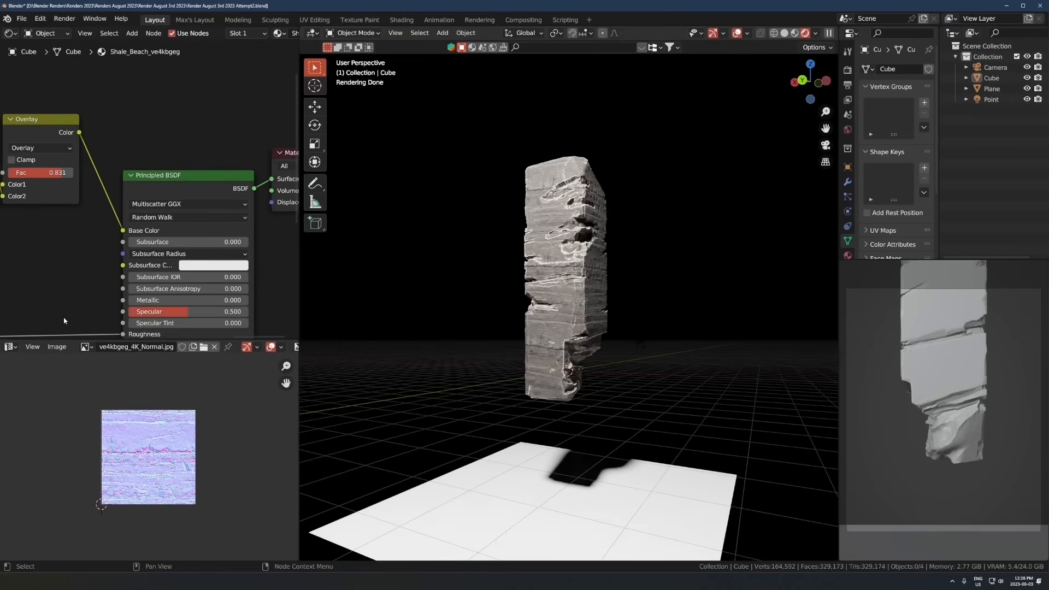
middle_drag(75, 317, 139, 273)
mouse_move(217, 269)
mouse_down()
mouse_move(171, 269)
mouse_move(209, 269)
mouse_up()
right_click(218, 268)
right_click(218, 269)
drag(218, 257, 260, 257)
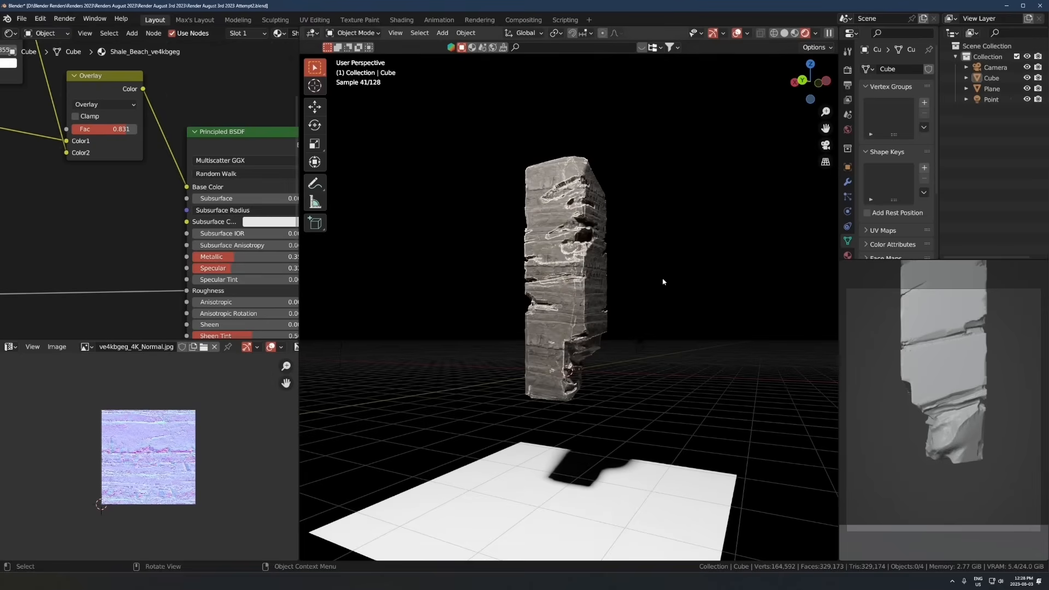
scroll(663, 281, up, 5)
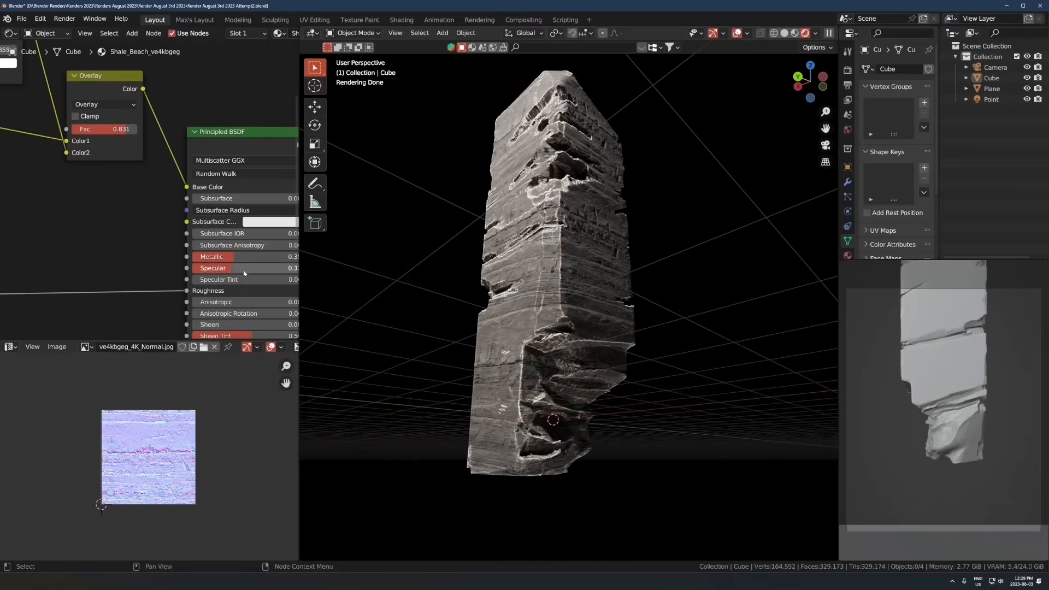
middle_drag(200, 275, 147, 276)
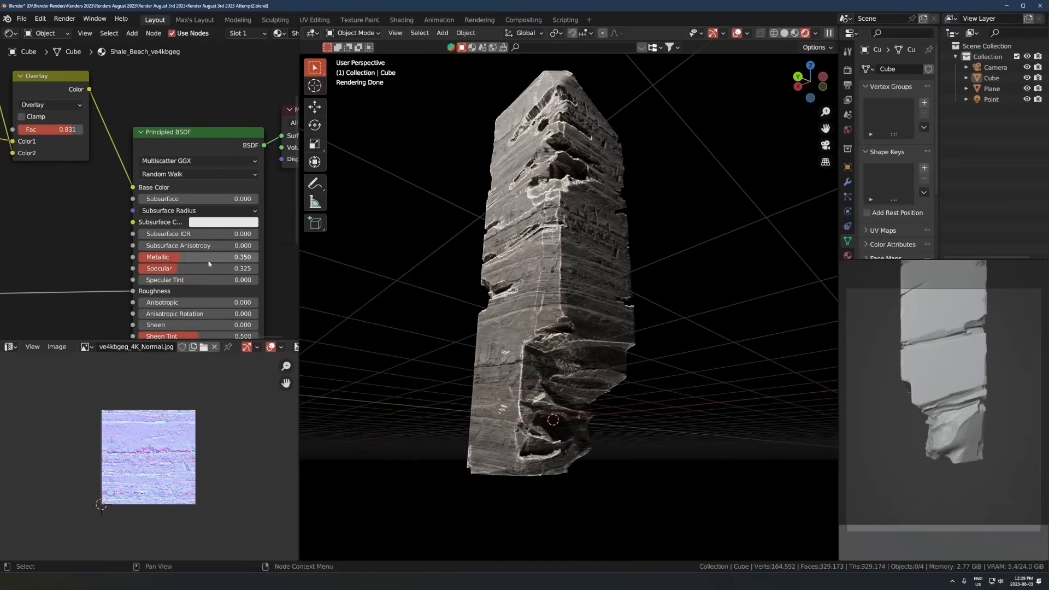
scroll(105, 302, up, 2)
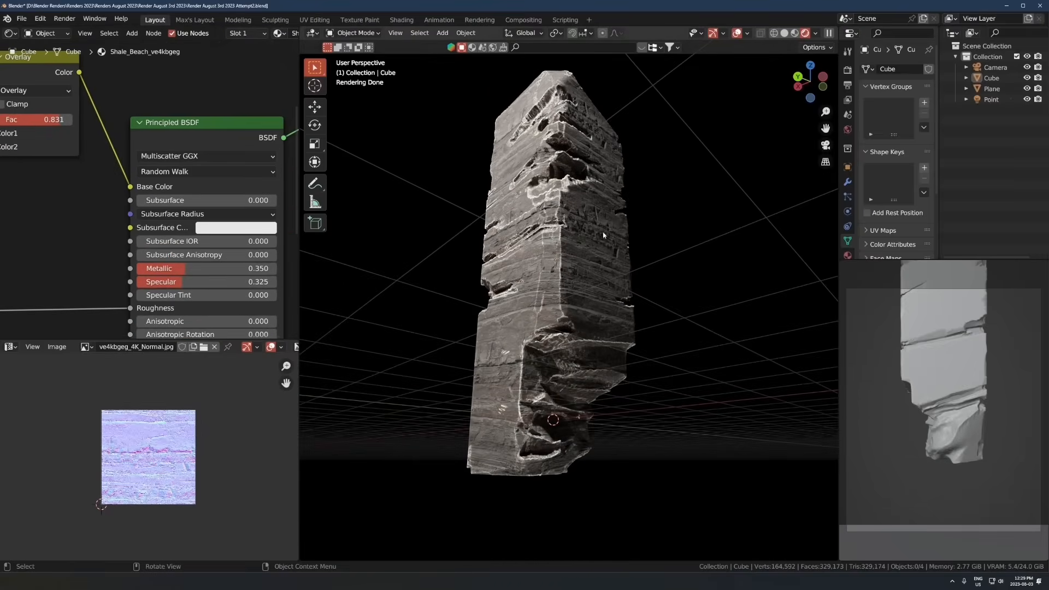
middle_drag(608, 240, 633, 241)
Step: Insert a Color Ramp before the Principled BSDF's roughness input and move its black stop to 0.843 while previewing its output
scroll(131, 292, down, 1)
middle_drag(131, 292, 183, 265)
scroll(184, 265, down, 1)
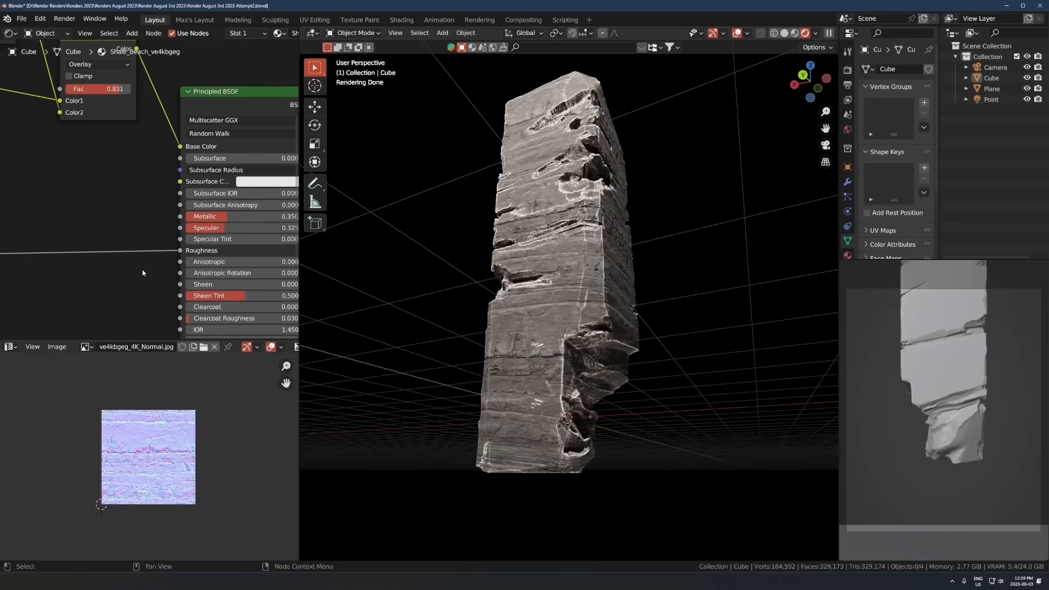
key(shift+a)
text(col)
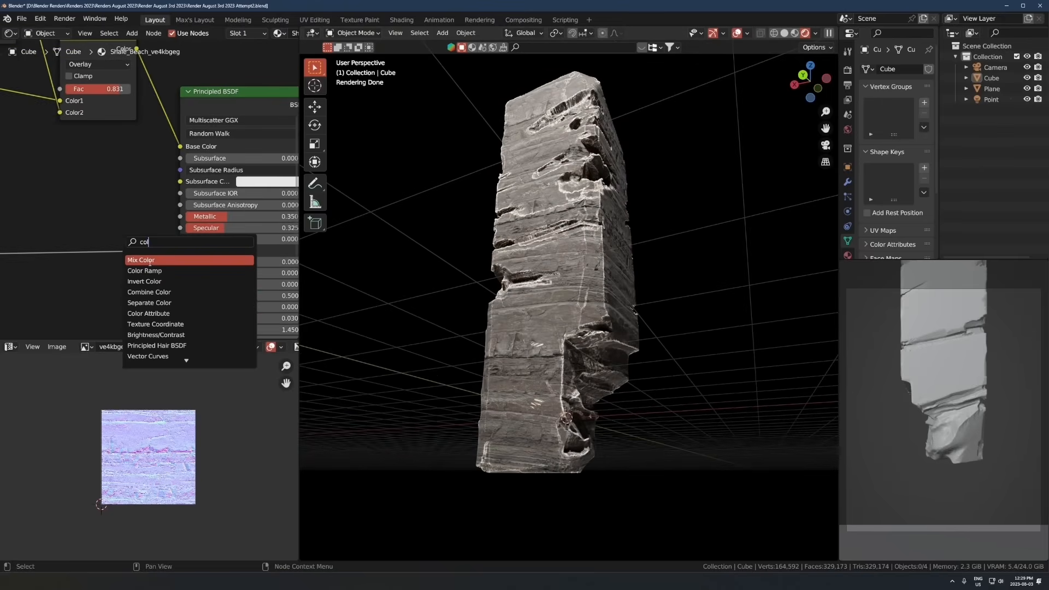
click(143, 270)
click(93, 247)
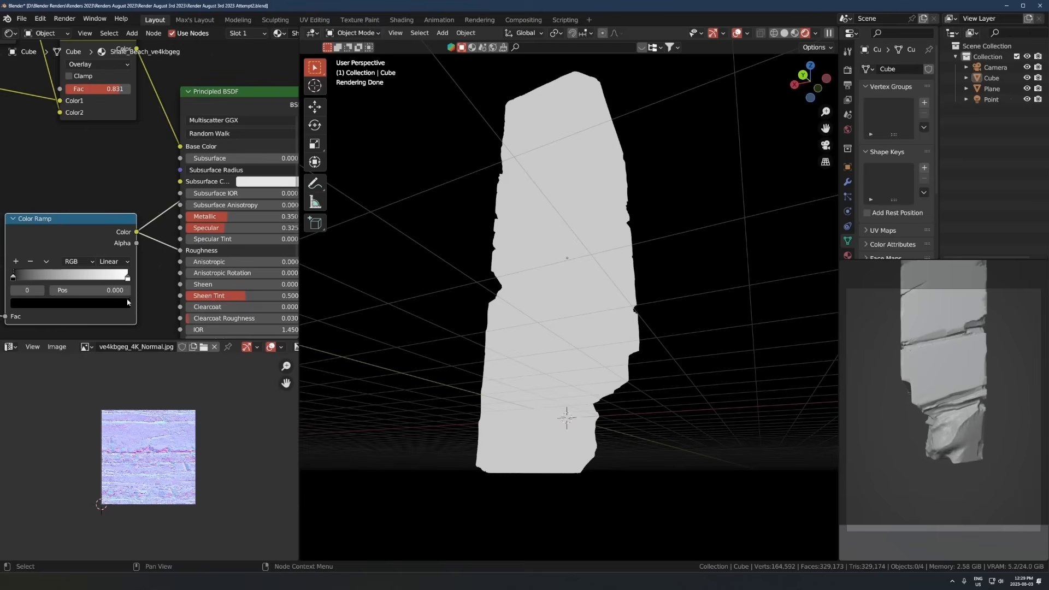
drag(17, 279, 119, 278)
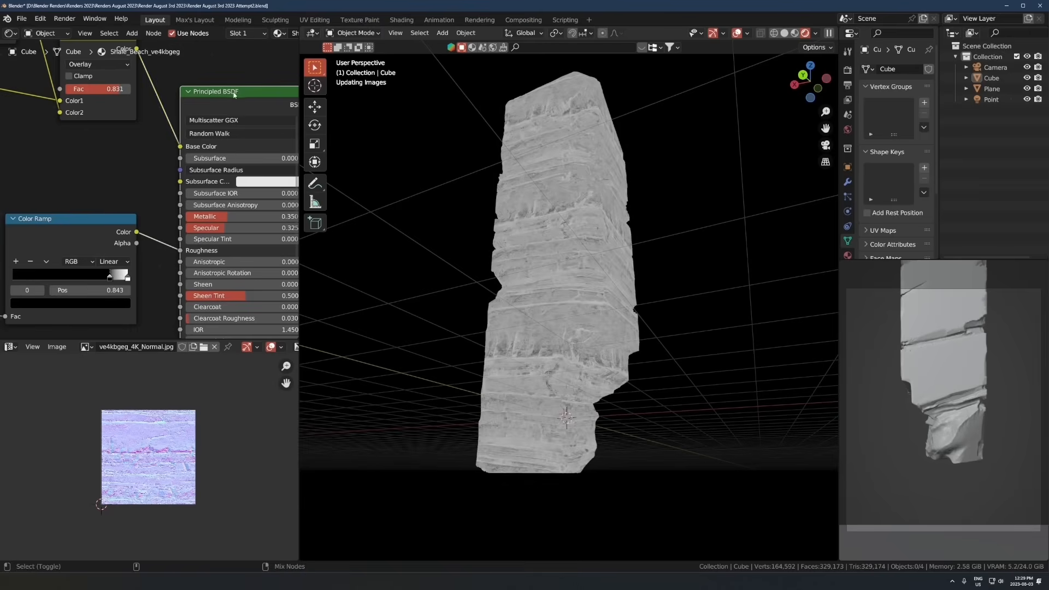
middle_drag(401, 205, 382, 213)
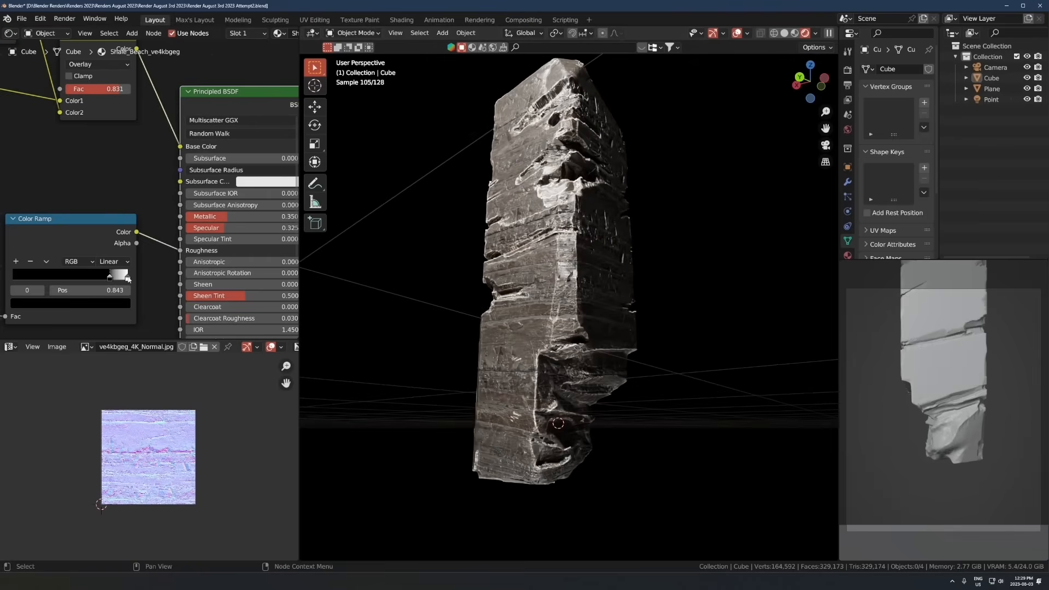
Step: Try the roughness ramp's white stop at 0.912 and 0.934, inspecting the pillar from below
drag(128, 279, 119, 280)
middle_drag(551, 306, 633, 264)
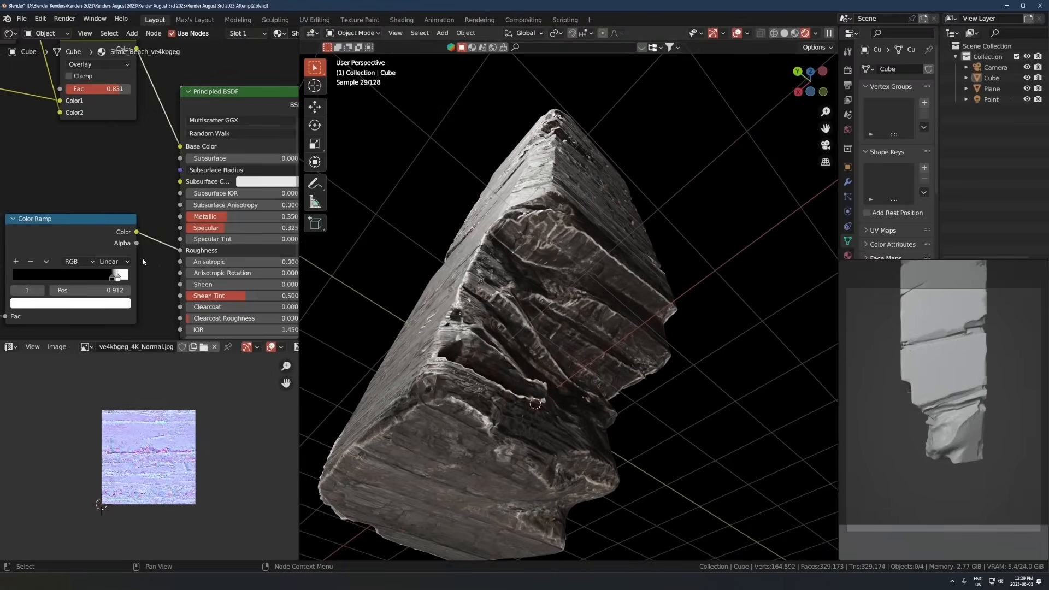
drag(118, 277, 121, 278)
middle_drag(426, 274, 494, 311)
scroll(138, 302, down, 5)
Step: Examine the nodes feeding the shader and the pillar's surface from another side, and select the pillar
middle_drag(138, 302, 224, 198)
scroll(149, 252, up, 3)
middle_drag(149, 253, 295, 256)
mouse_move(159, 244)
mouse_down()
mouse_move(109, 244)
mouse_move(153, 244)
mouse_up()
middle_drag(706, 379, 664, 423)
scroll(638, 304, down, 4)
scroll(639, 304, up, 4)
click(557, 277)
middle_drag(163, 188, 10, 273)
scroll(162, 192, down, 4)
scroll(170, 154, up, 3)
drag(179, 140, 188, 140)
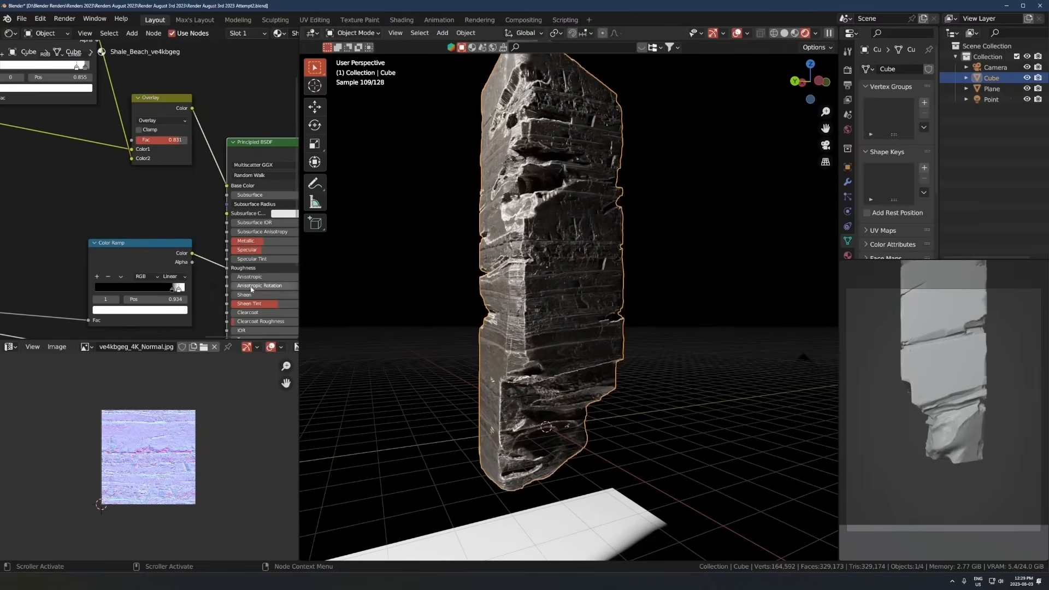
Step: Preview the roughness Color Ramp on the pillar, and route the Principled BSDF back to the material output
middle_drag(244, 289, 227, 256)
ctrl+shift+click(123, 215)
scroll(140, 243, up, 3)
ctrl+shift+click(273, 103)
Step: Move the roughness ramp's white stop to 0.909
drag(168, 274, 162, 273)
middle_drag(605, 290, 629, 266)
key(ctrl+z)
drag(167, 274, 164, 274)
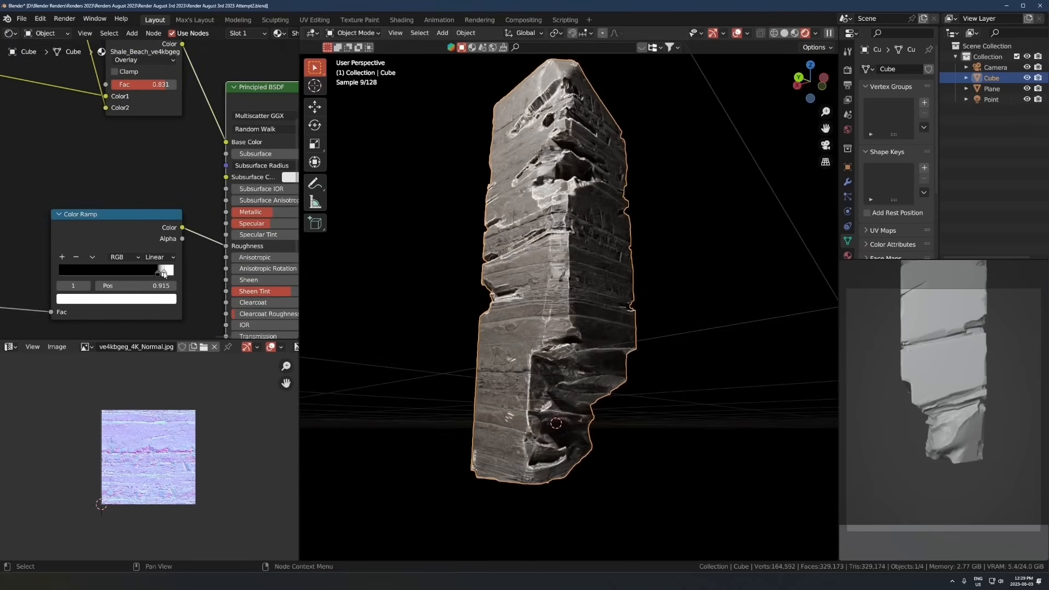
Step: Switch the main viewport to solid shading, and briefly isolate the pillar in local view
middle_drag(583, 285, 595, 326)
scroll(594, 326, down, 3)
key(z)
click(682, 306)
key(KP_Divide)
scroll(697, 316, down, 6)
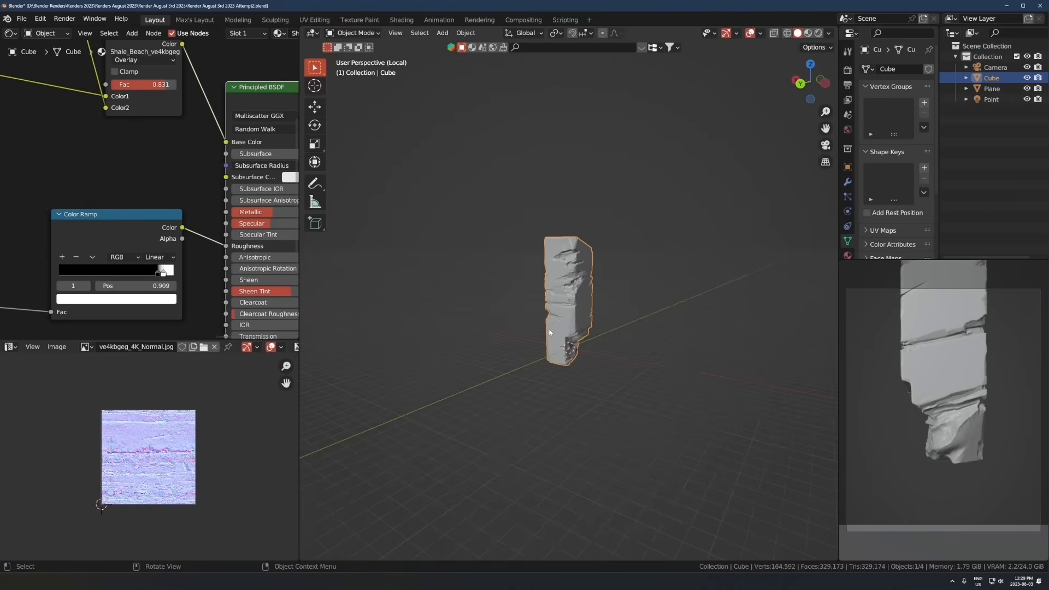
key(KP_Divide)
Step: Switch the camera viewport to rendered shading and fit the whole camera frame inside it
key(z)
click(895, 286)
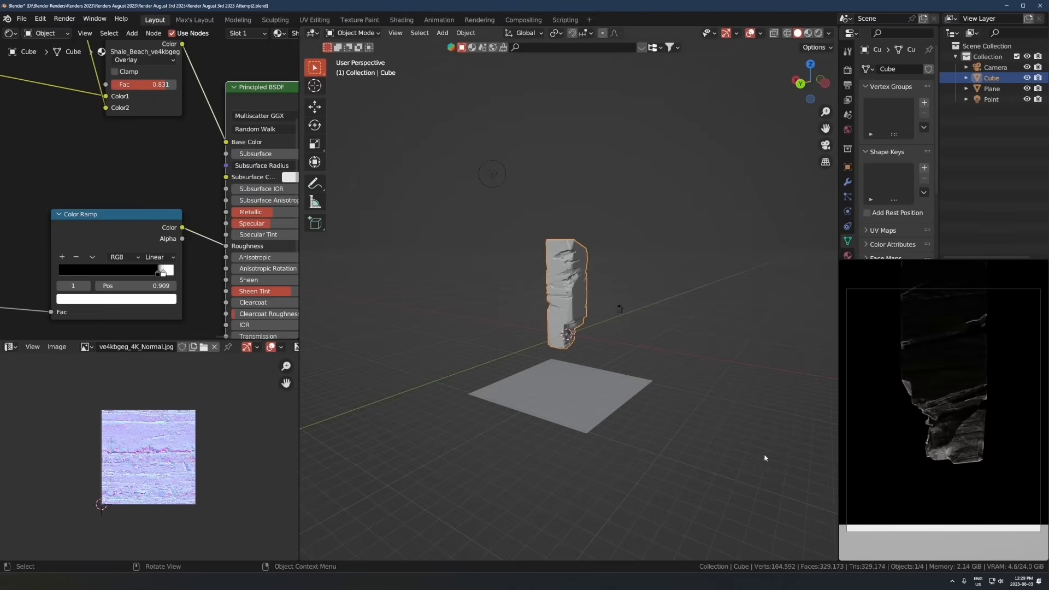
scroll(981, 424, down, 3)
drag(934, 409, 887, 465)
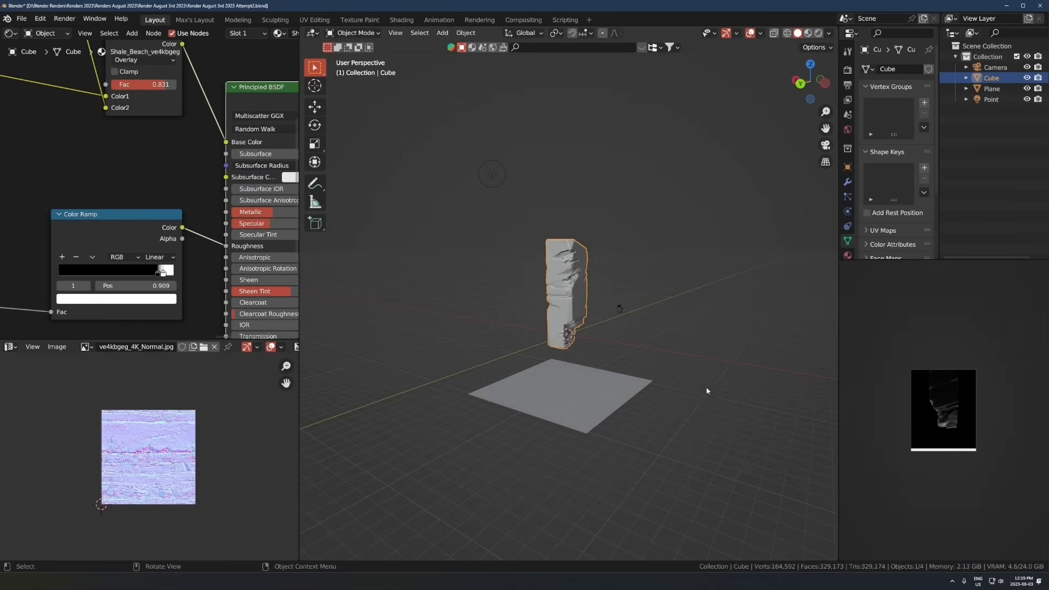
Step: Enlarge the pillar well beyond the ground plane's size and move it to the left side of the camera frame
middle_drag(591, 397, 593, 330)
scroll(625, 345, down, 2)
key(s)
click(620, 345)
key(s)
click(776, 383)
key(g)
click(690, 342)
scroll(690, 342, down, 3)
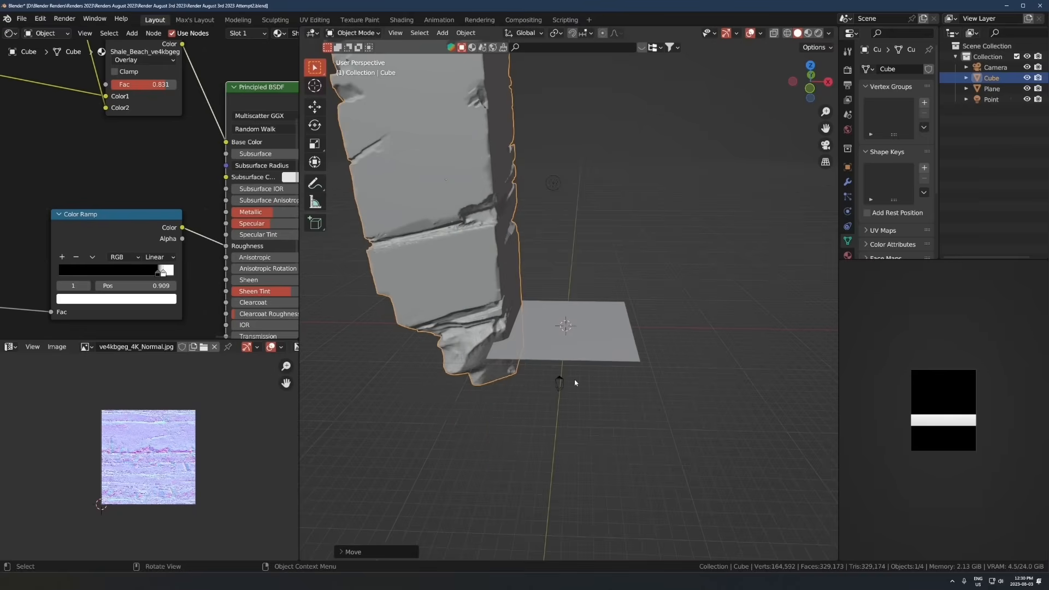
Step: Scale up the ground plane so it extends well past the pillar and the camera
click(595, 324)
scroll(594, 324, down, 3)
key(s)
click(786, 304)
Step: Select the camera, and widen the properties editor and the camera viewport
click(563, 343)
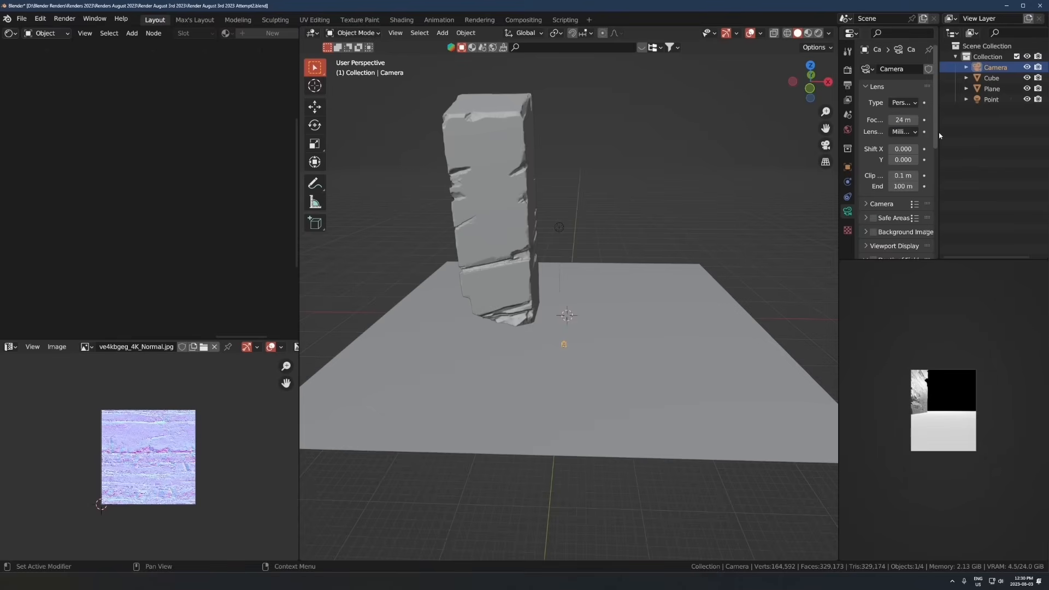
drag(938, 132, 967, 134)
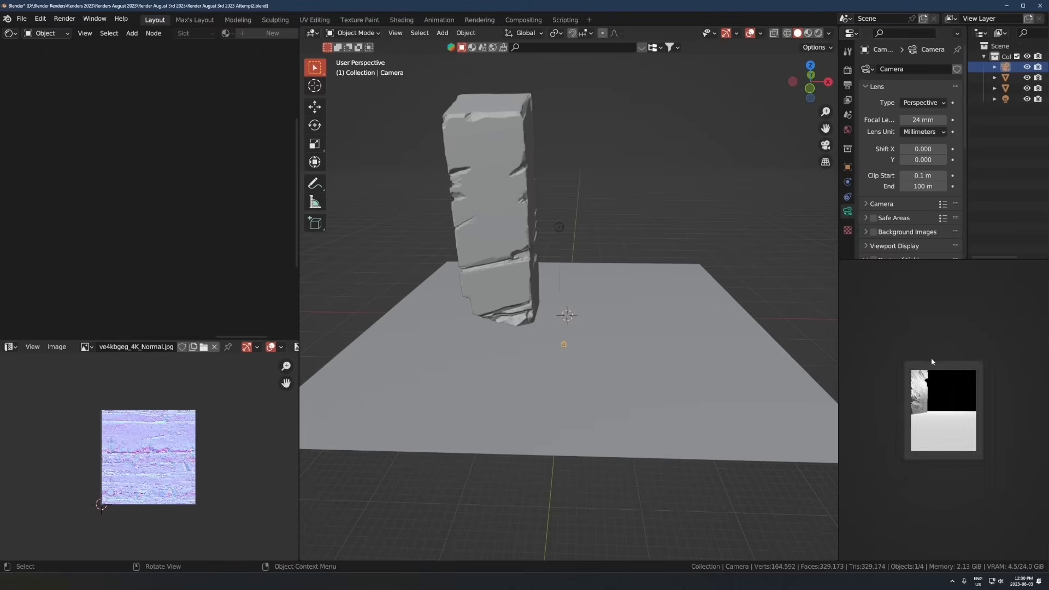
scroll(932, 361, up, 5)
drag(839, 335, 805, 335)
Step: Move the camera back about 14 m along Y and tilt it upward around the X axis
middle_drag(606, 319, 560, 342)
scroll(561, 343, down, 3)
key(g)
key(y)
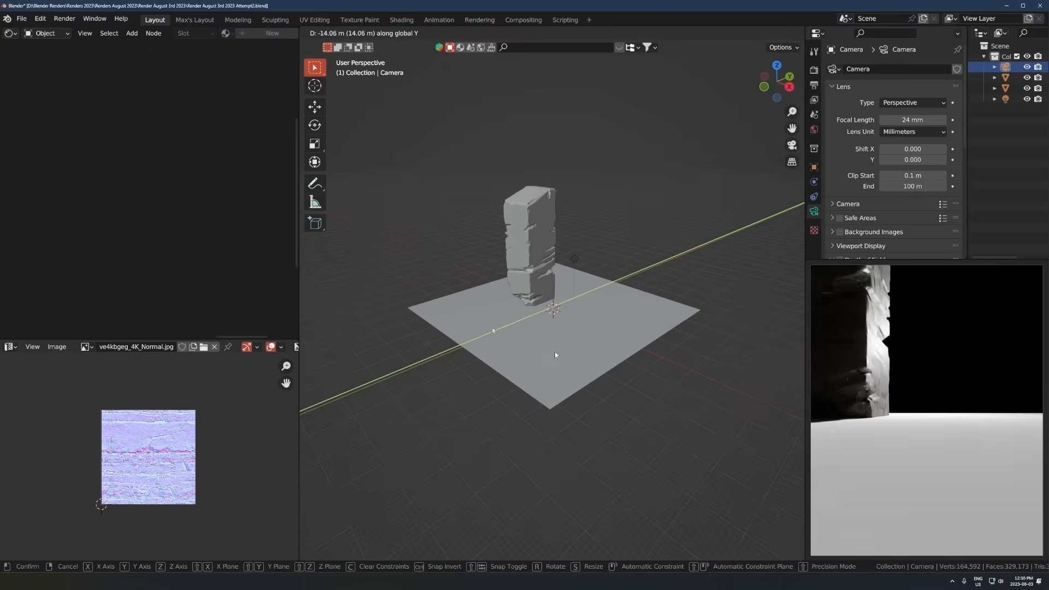
click(556, 350)
key(r)
key(x)
click(567, 327)
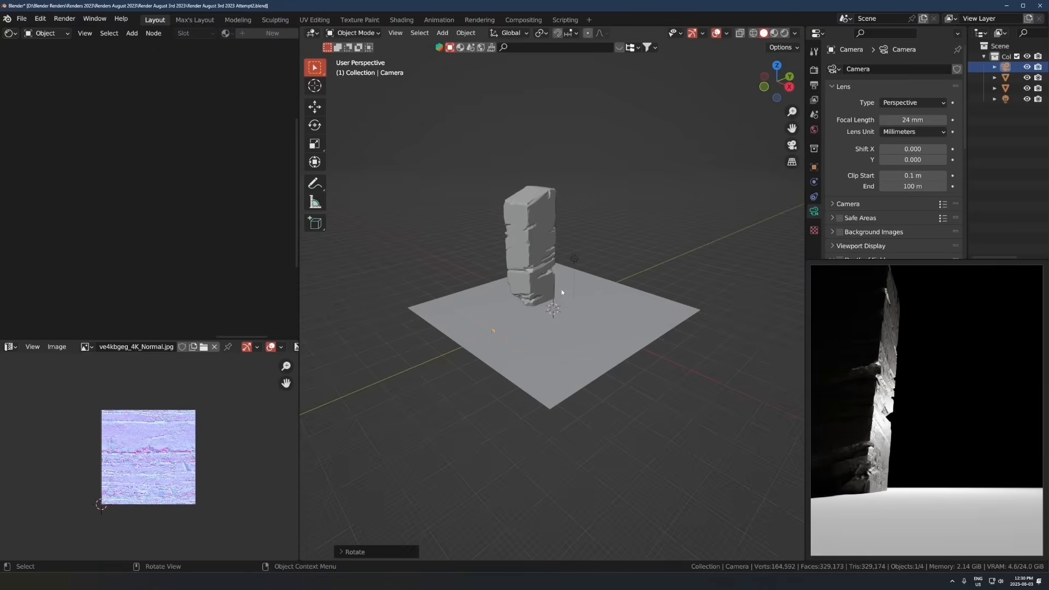
Step: Move the pillar farther back along Y and adjust its height along Z above the ground plane
key(KP_Decimal)
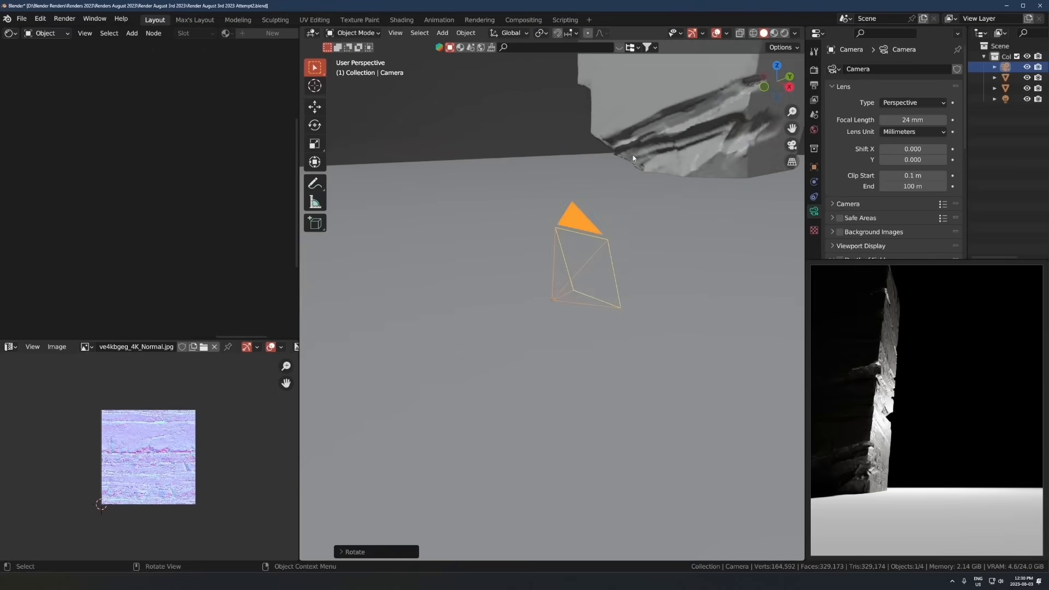
click(632, 158)
scroll(633, 159, down, 3)
key(g)
key(z)
key(r)
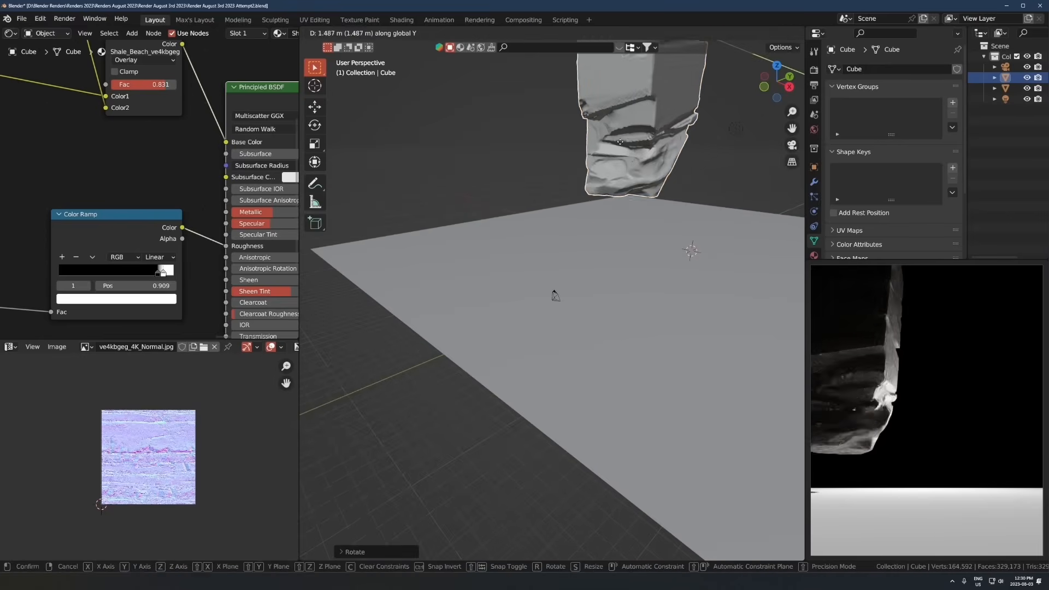
click(642, 141)
key(g)
key(z)
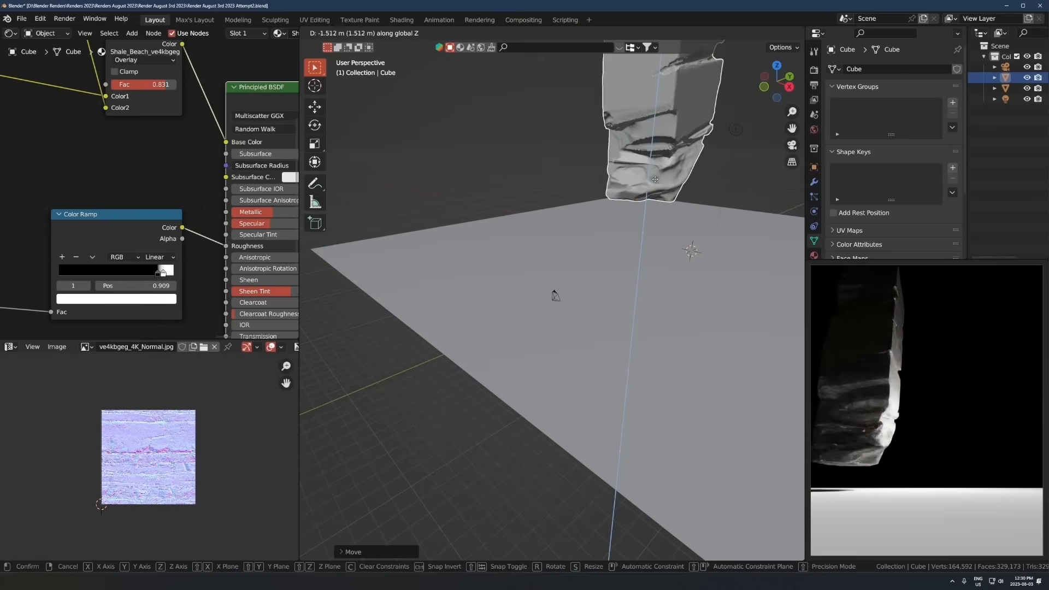
click(657, 219)
scroll(692, 173, down, 2)
Step: Move the point light along Y to well behind the pillar so that it is lit from the back
click(692, 174)
scroll(691, 174, down, 5)
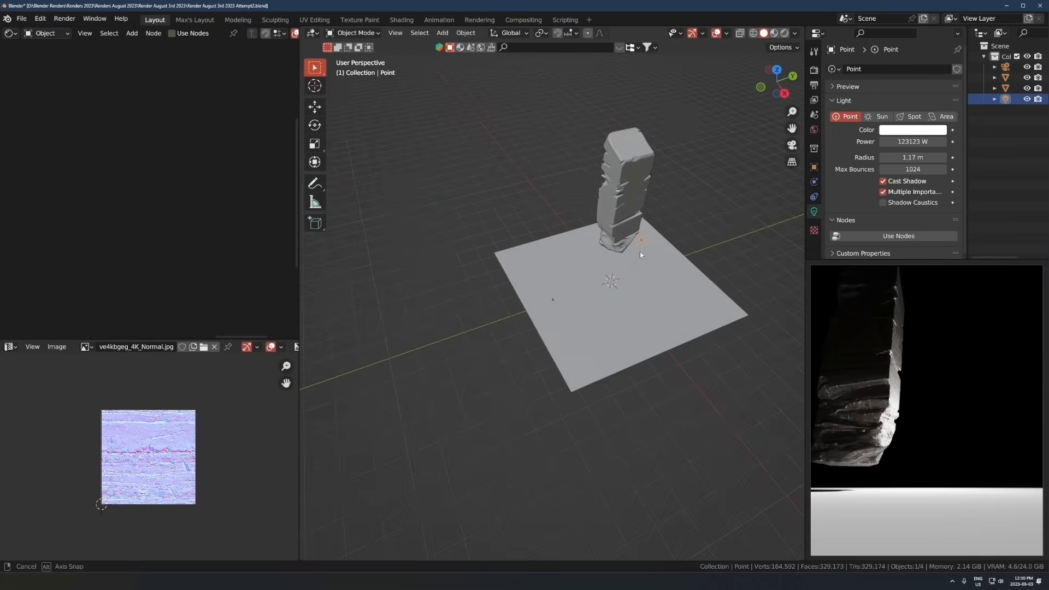
key(g)
key(y)
click(746, 229)
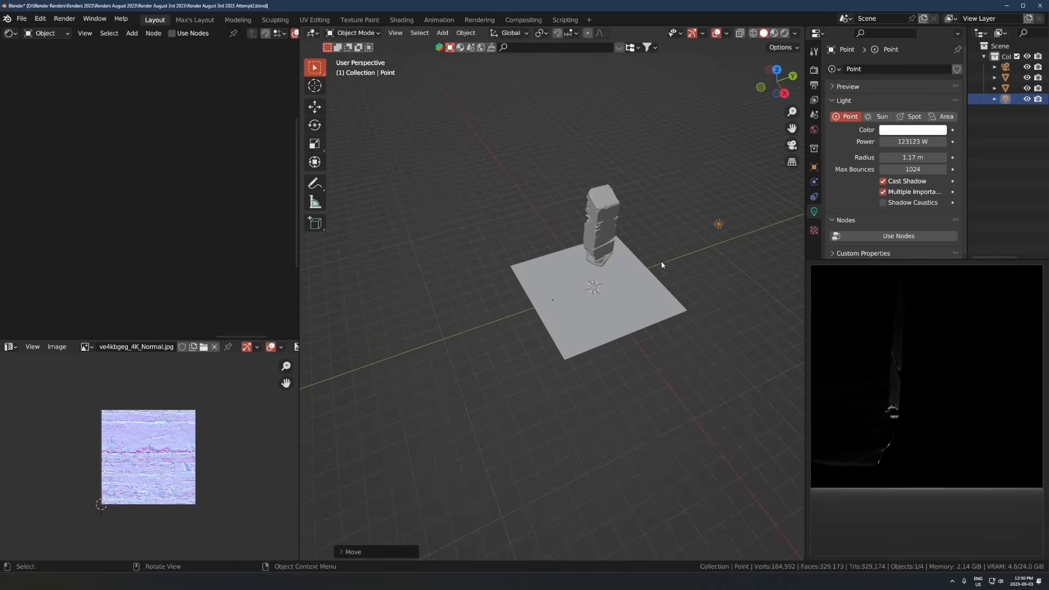
Step: Select the camera and set its clip end distance to 12312 m
shift+middle_drag(661, 265, 628, 264)
click(519, 301)
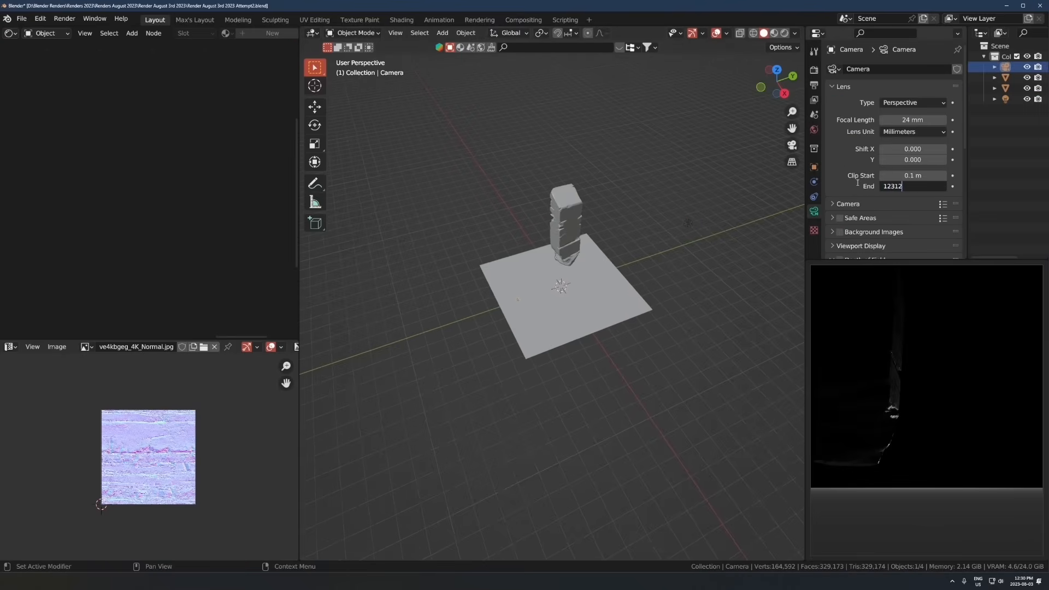
scroll(598, 291, up, 2)
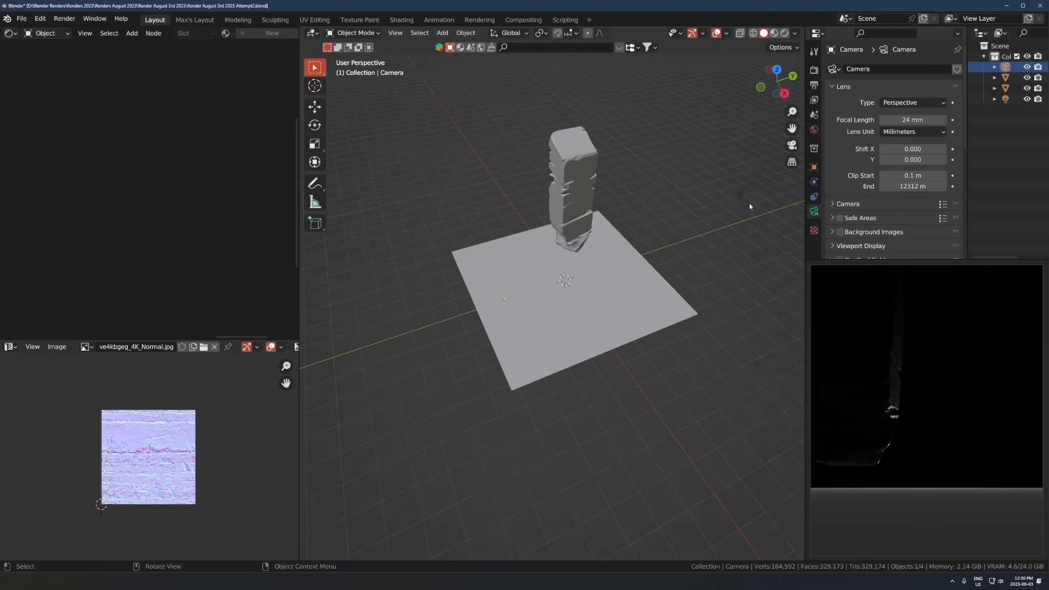
Step: Scale the ground plane up to several times its size and move it back along Y
click(741, 196)
click(582, 301)
scroll(581, 300, down, 4)
key(s)
click(322, 280)
scroll(506, 290, down, 3)
key(g)
key(y)
click(592, 290)
Step: Give the point light a pale cyan colour, a 7.37 m radius and a power of 1232123 W
scroll(656, 256, up, 3)
click(644, 247)
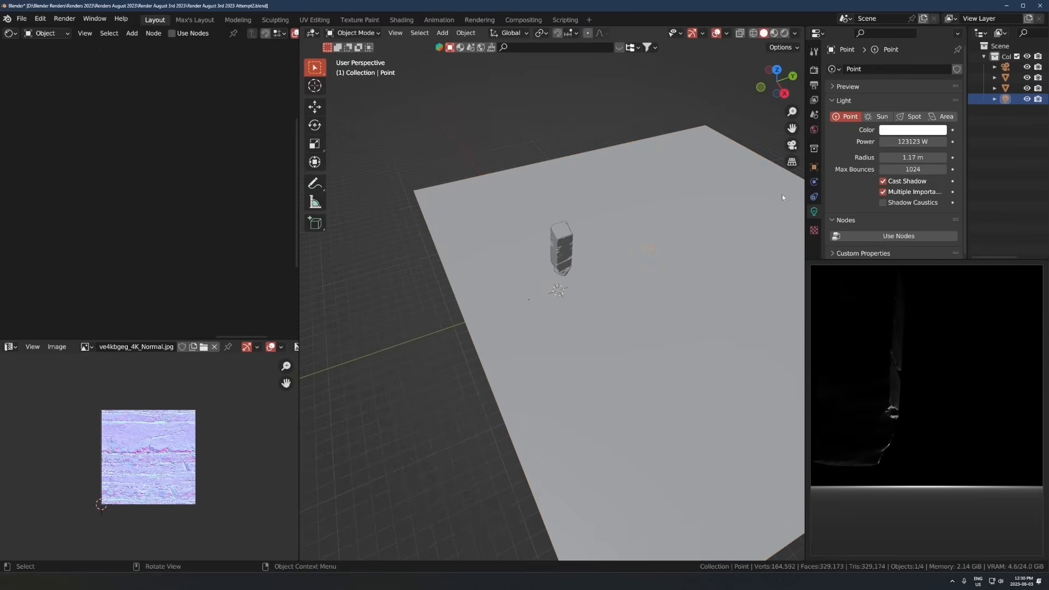
click(914, 132)
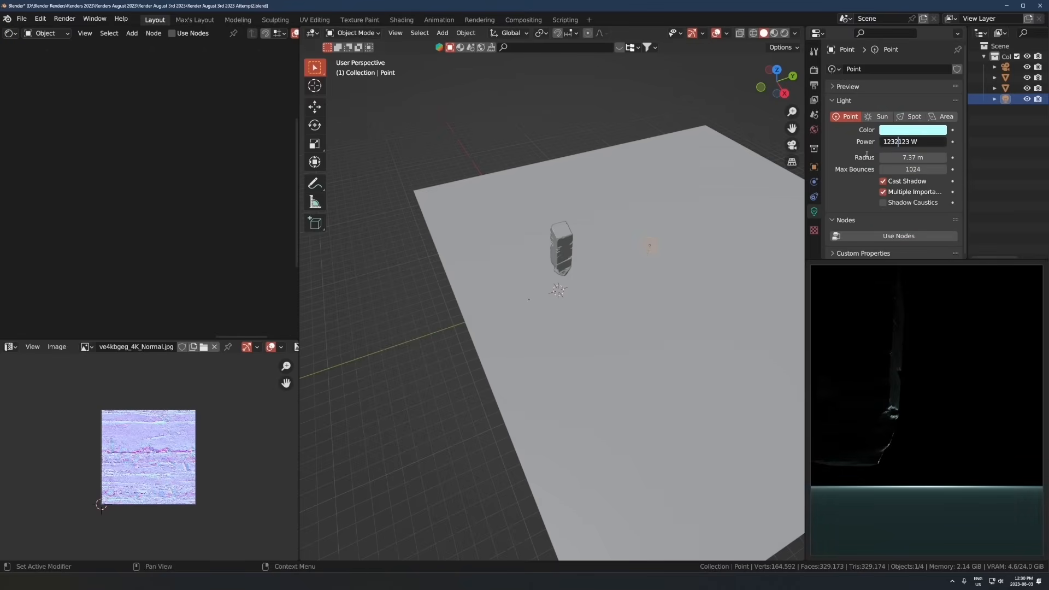
key(Return)
Step: Reposition the point light along Y so that it sits closer behind the pillar
scroll(565, 340, down, 2)
key(g)
key(y)
click(593, 311)
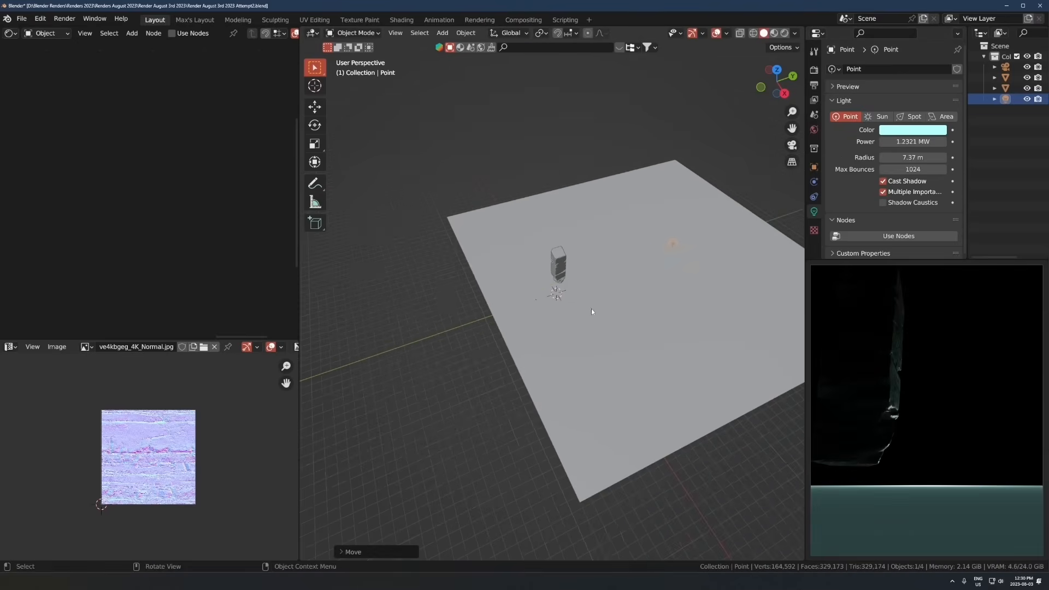
click(564, 278)
middle_drag(565, 280, 593, 261)
scroll(601, 258, up, 1)
click(656, 244)
key(g)
key(y)
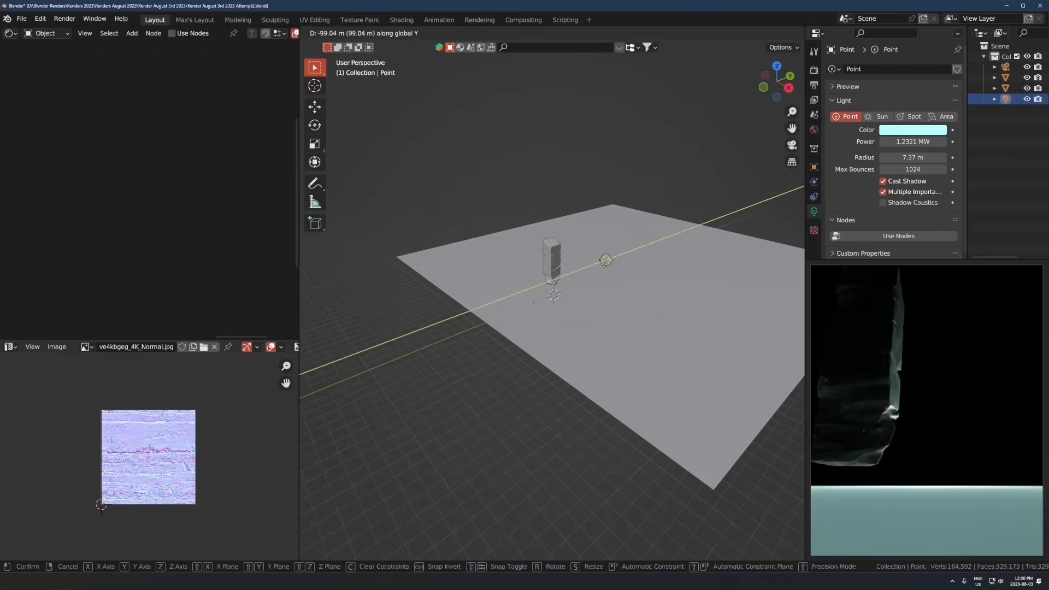
click(590, 265)
Step: Link the rock pillar's material to the ground plane
scroll(558, 263, up, 3)
click(557, 263)
middle_drag(582, 318, 601, 289)
click(602, 289)
shift+click(538, 256)
key(ctrl+l)
click(538, 256)
Step: Scale up the ground plane's UVs so the rock texture repeats more finely across it
click(666, 345)
key(Tab)
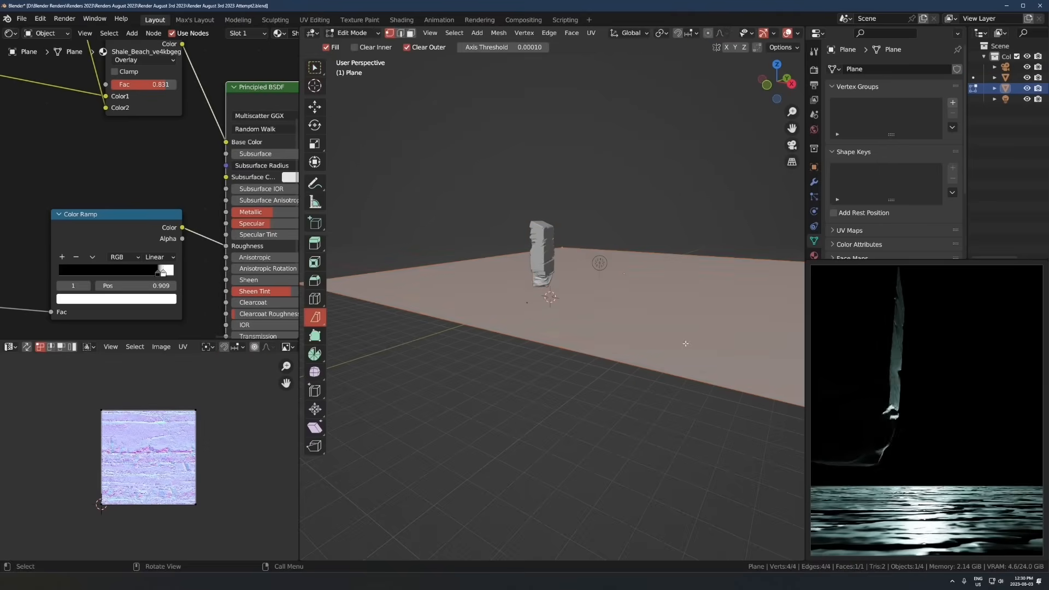
key(s)
click(187, 455)
click(213, 455)
key(Tab)
Step: Add a cube and scale it up until it is large enough to enclose the whole scene
scroll(606, 331, up, 4)
shift+middle_drag(605, 308, 606, 334)
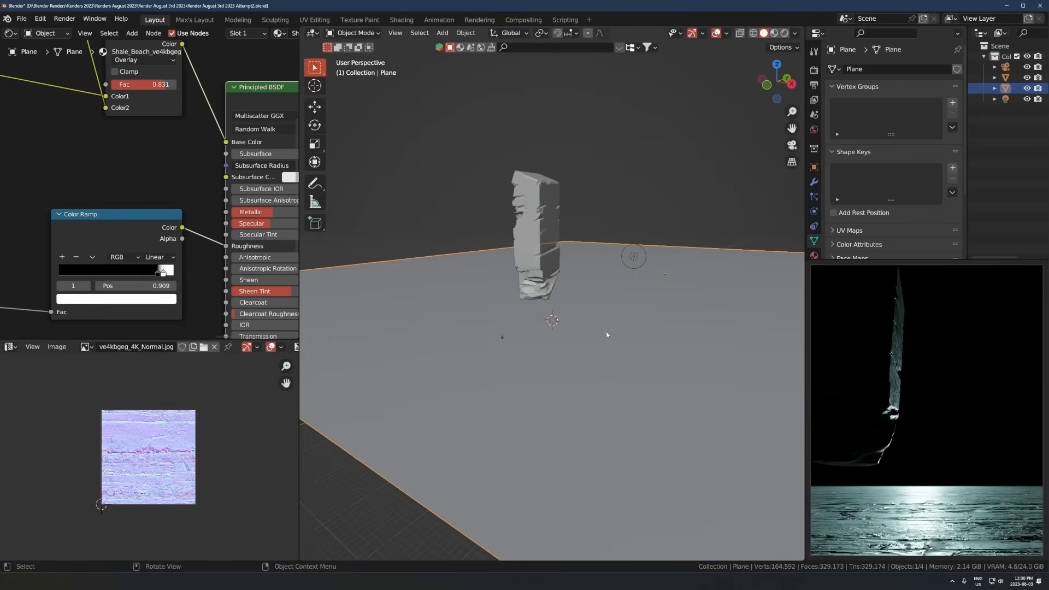
scroll(566, 295, up, 1)
key(shift+a)
mouse_move(546, 257)
click(617, 269)
scroll(560, 308, down, 5)
key(s)
click(752, 241)
scroll(644, 287, down, 4)
middle_drag(638, 289, 635, 339)
scroll(635, 339, down, 1)
key(s)
click(306, 330)
Step: Shift the large cube horizontally to cover the scene, and set it to display as a wireframe outline
key(g)
key(shift+z)
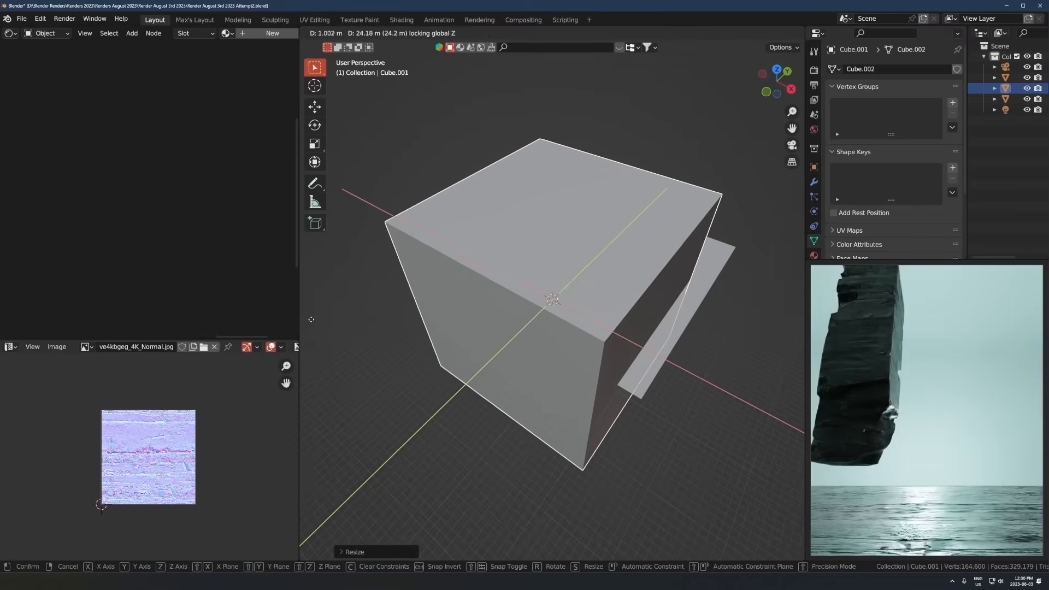
click(321, 317)
key(q)
click(516, 267)
scroll(541, 260, up, 3)
middle_drag(557, 266, 559, 259)
scroll(558, 259, down, 3)
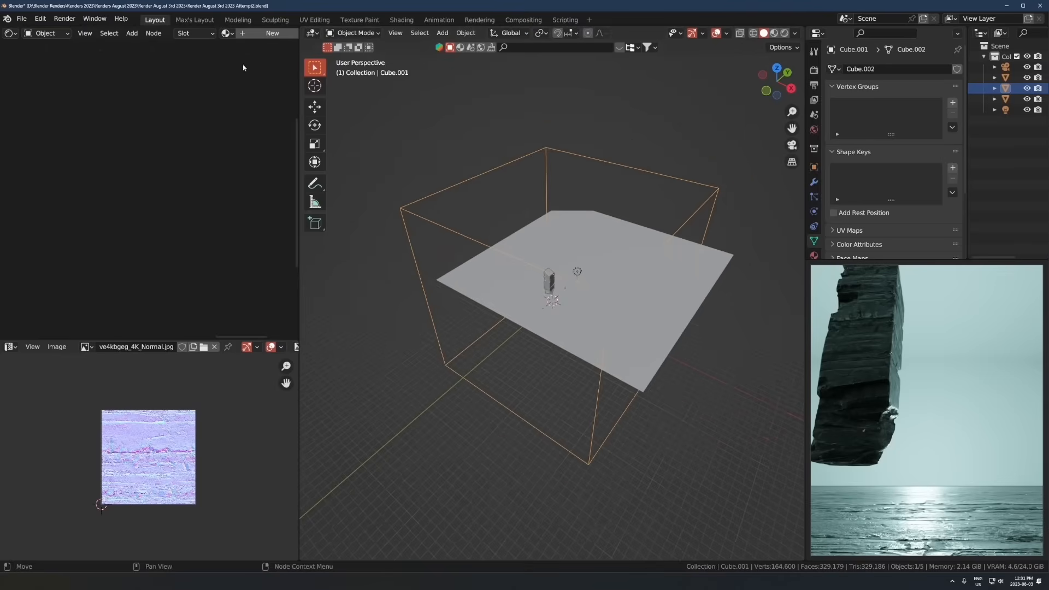
Step: Create a new material for the large cube with a Volume Scatter node feeding the Volume output instead of the default shader
click(272, 33)
key(x)
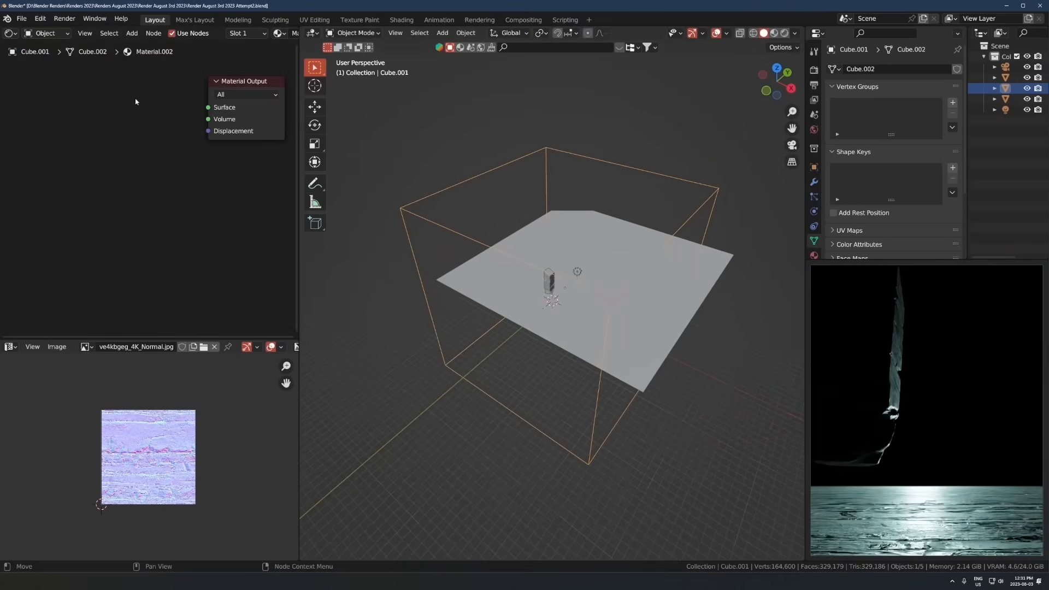
key(shift+a)
text(s)
click(149, 118)
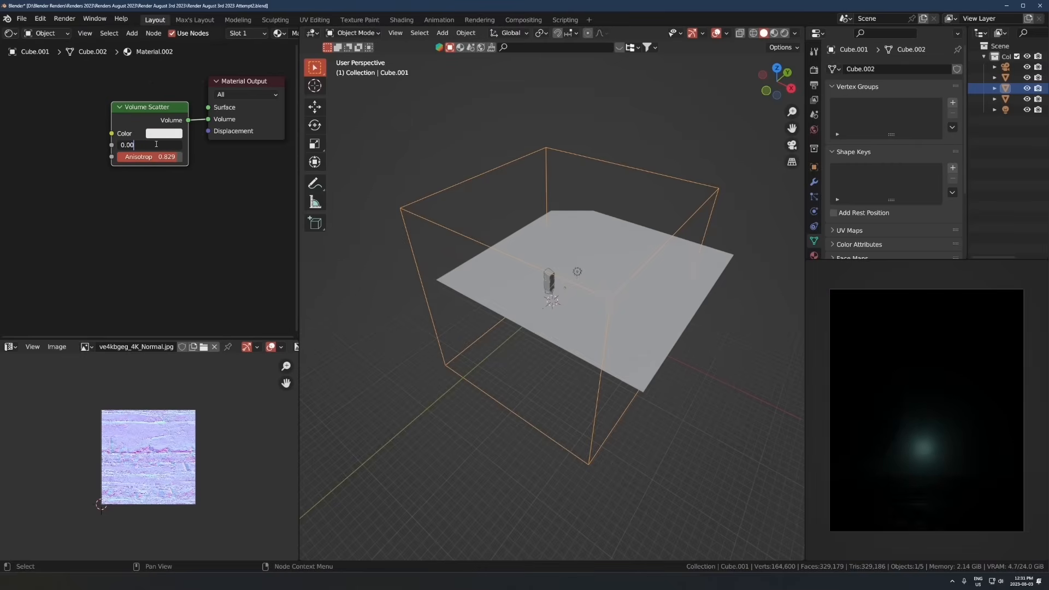
Step: Set the Volume Scatter's anisotropy to 0.829 and its density to 0.001, and save the file
text(1)
key(Return)
scroll(568, 278, up, 2)
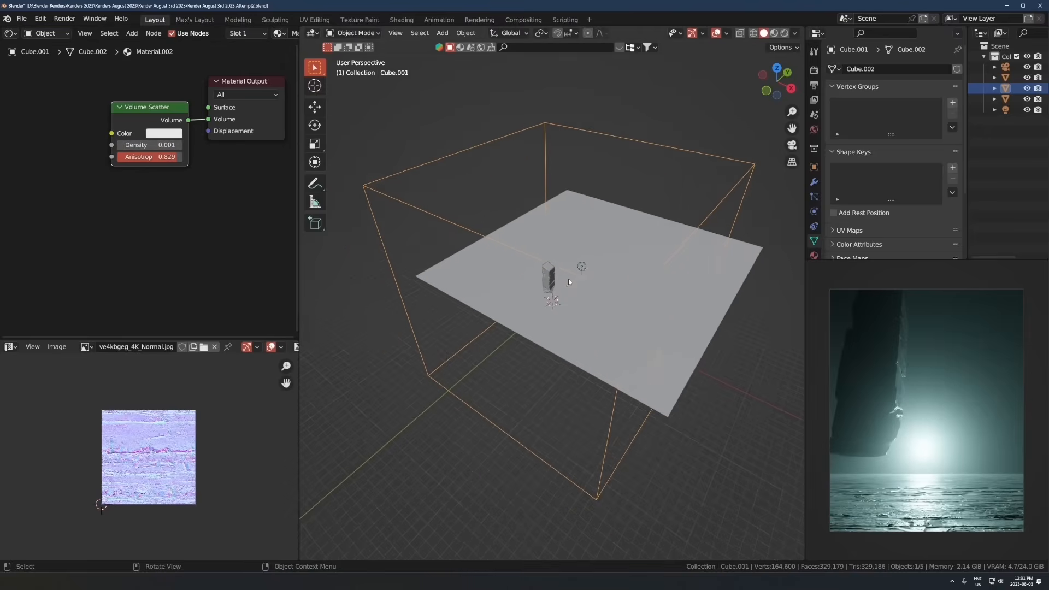
key(ctrl+s)
Step: Scale the rock pillar up by about 1.18 and reposition it in the camera view
click(551, 275)
scroll(573, 287, up, 3)
middle_drag(584, 285, 615, 300)
key(KP_Decimal)
key(s)
right_click(656, 304)
key(s)
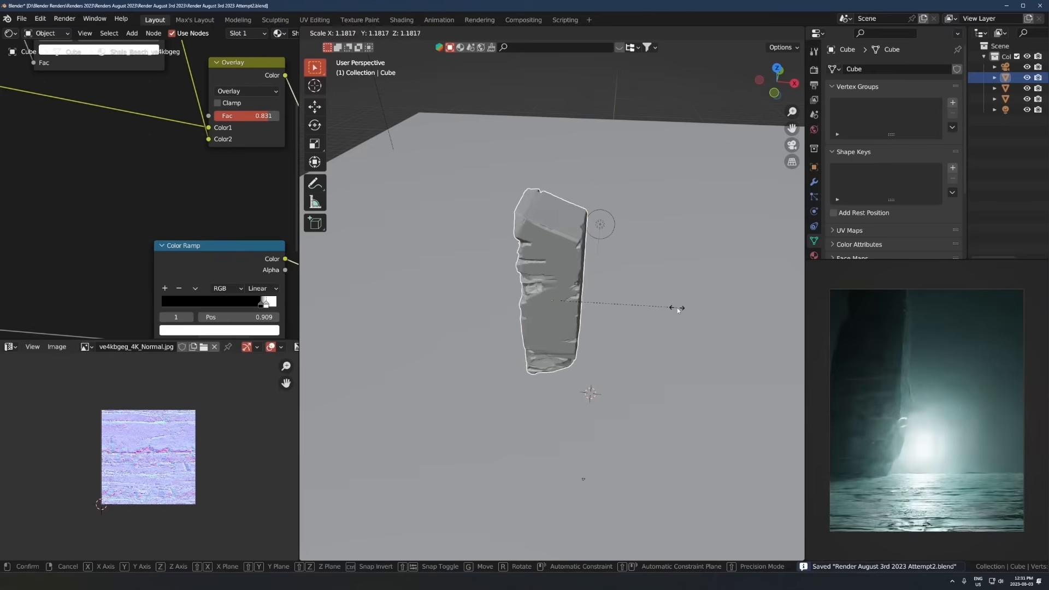
click(677, 307)
key(g)
click(668, 318)
Step: Add a cube near the pillar, raise it 1 m along Z and narrow it horizontally into a thin column
shift+middle_drag(600, 405, 526, 283)
key(shift+a)
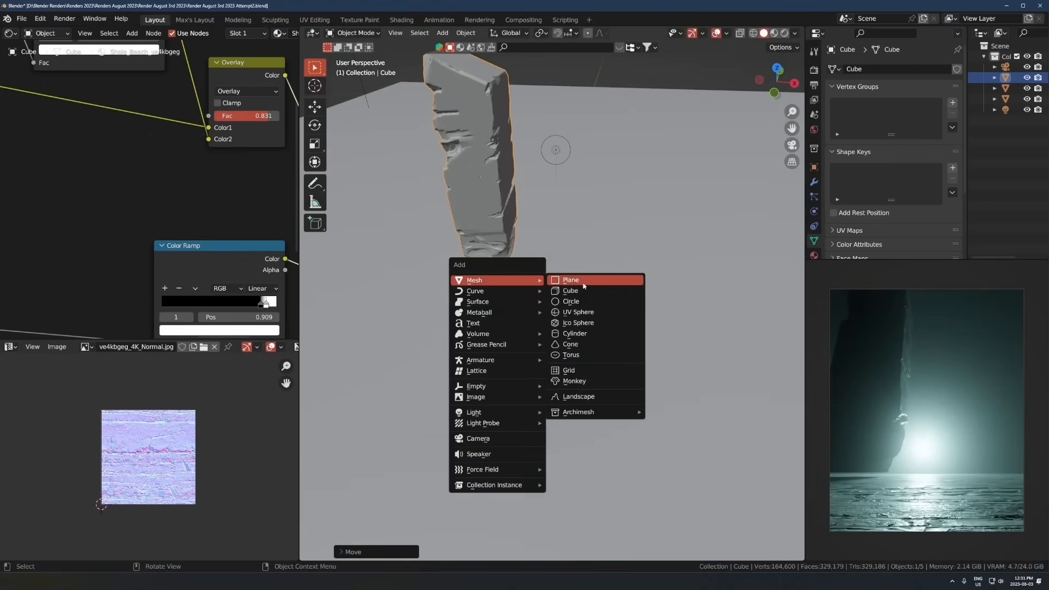
click(578, 290)
key(KP_Decimal)
key(g)
key(z)
key(1)
click(591, 300)
key(s)
key(shift+z)
click(564, 214)
Step: Resize the thin column to human scale, rest its base on the ground plane and widen it slightly horizontally
middle_drag(629, 196, 657, 181)
key(s)
click(644, 187)
key(g)
key(z)
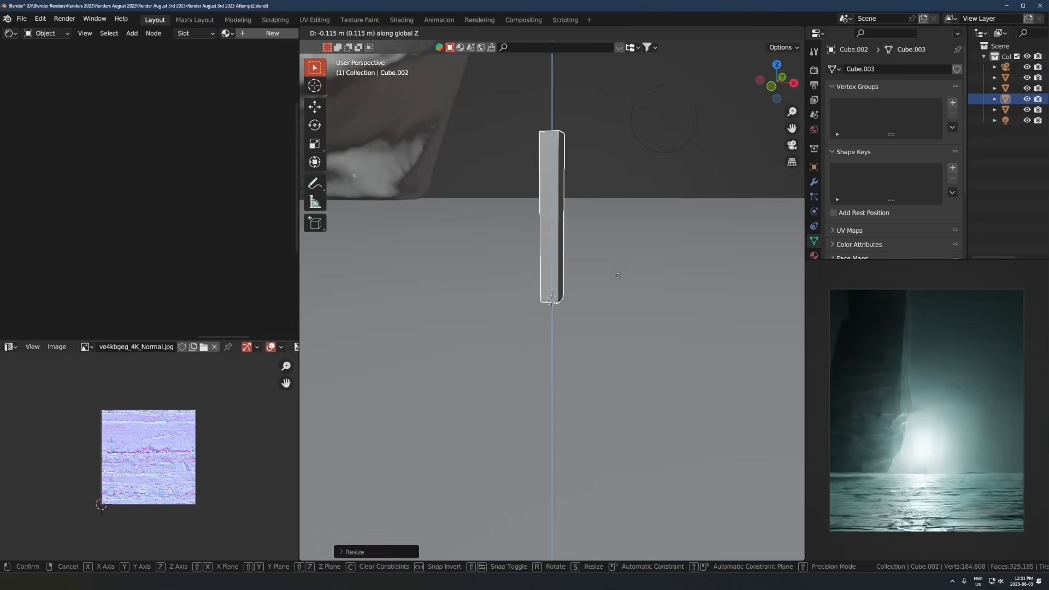
click(617, 280)
key(s)
key(shift+z)
click(677, 327)
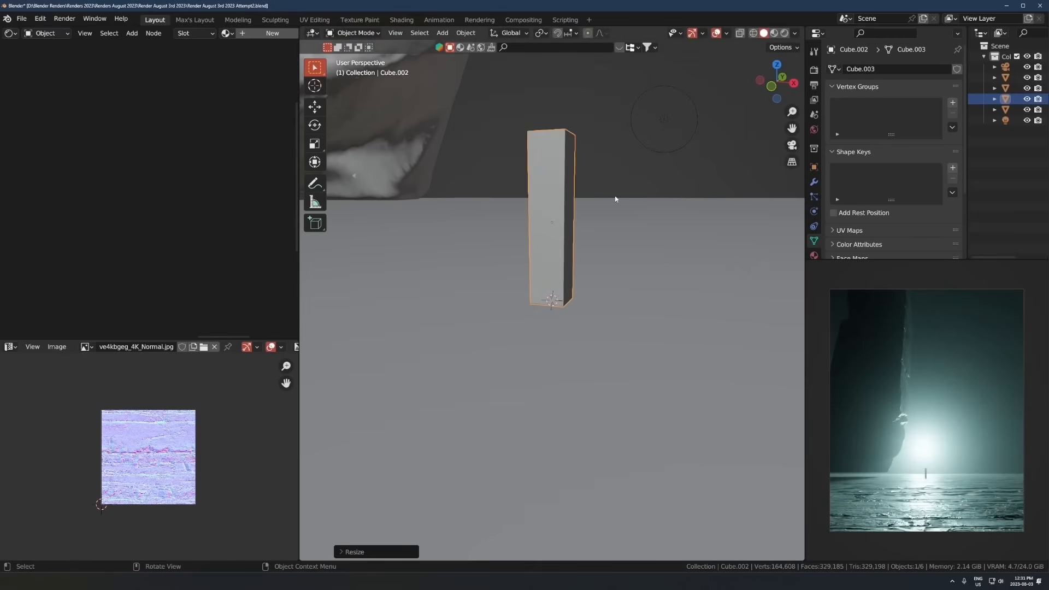
Step: Select the rock pillar and adjust its position along X and along Y
scroll(486, 170, down, 15)
click(493, 218)
key(g)
key(x)
click(610, 248)
key(g)
key(y)
click(603, 234)
Step: Make a linked duplicate of the rock pillar along X and rotate it 180° about Z
middle_drag(592, 228, 588, 248)
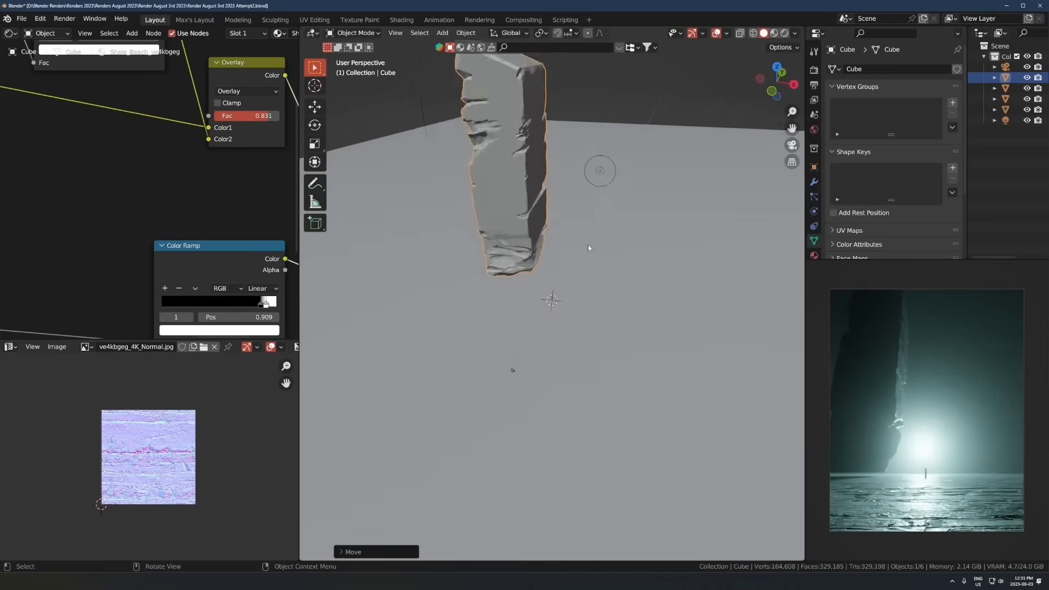
key(alt+d)
key(x)
click(556, 281)
text(rz180)
click(553, 282)
Step: Scale the pillar copy down, place it in front of the original and adjust its height along Z
key(g)
click(555, 274)
key(s)
click(588, 227)
key(g)
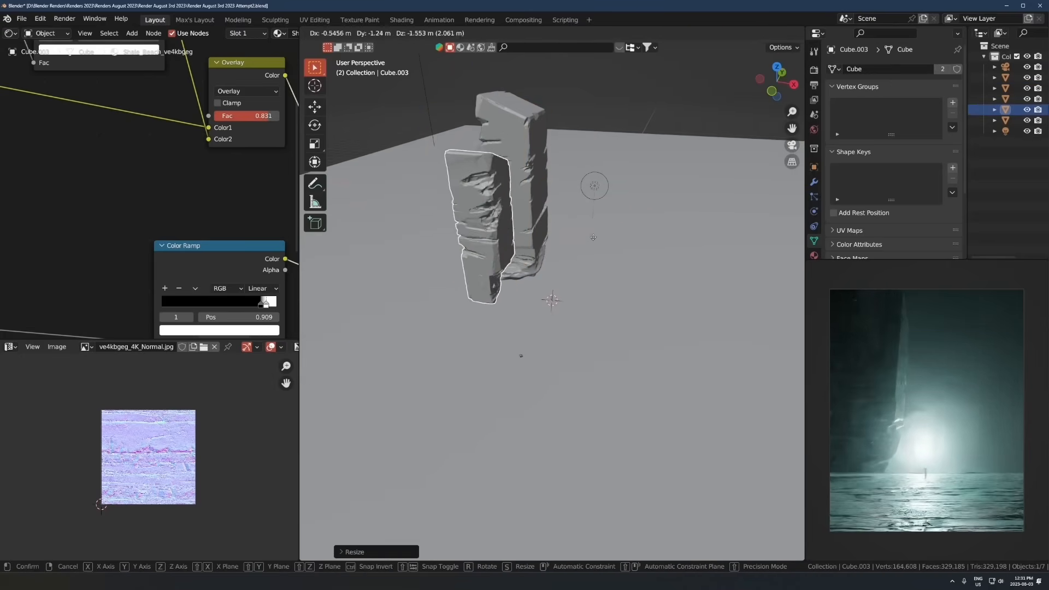
key(z)
click(589, 253)
key(g)
key(z)
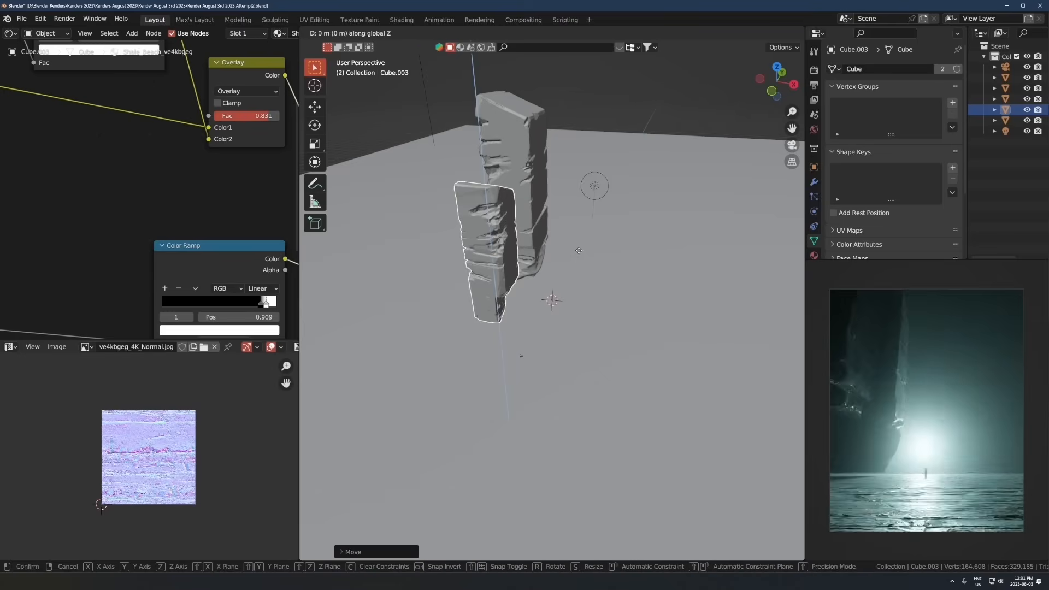
click(634, 284)
Step: Rotate the smaller foreground pillar about Z and raise it along Z
key(r)
key(z)
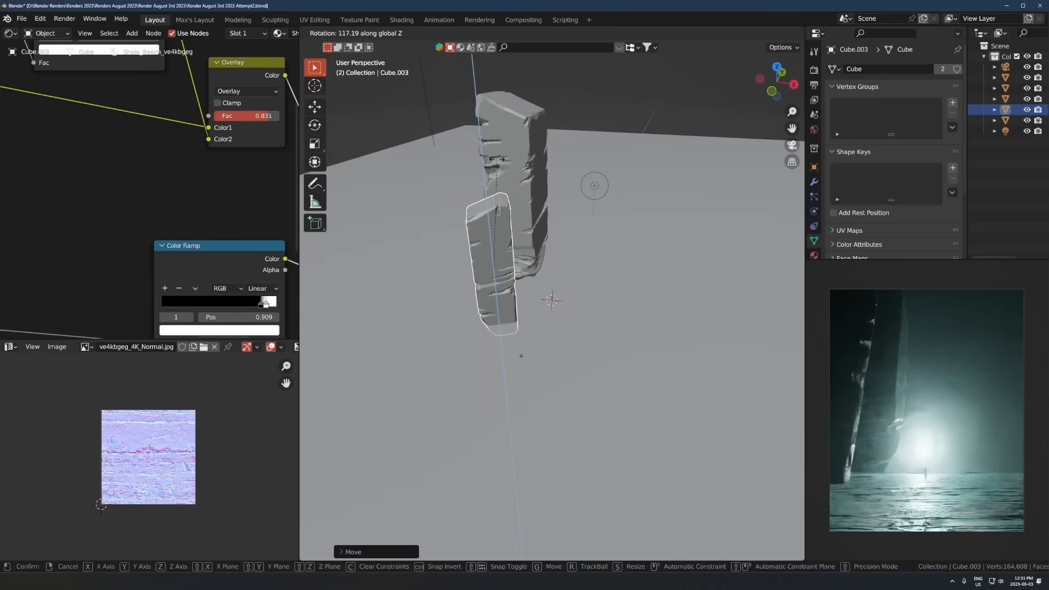
click(513, 183)
key(g)
key(z)
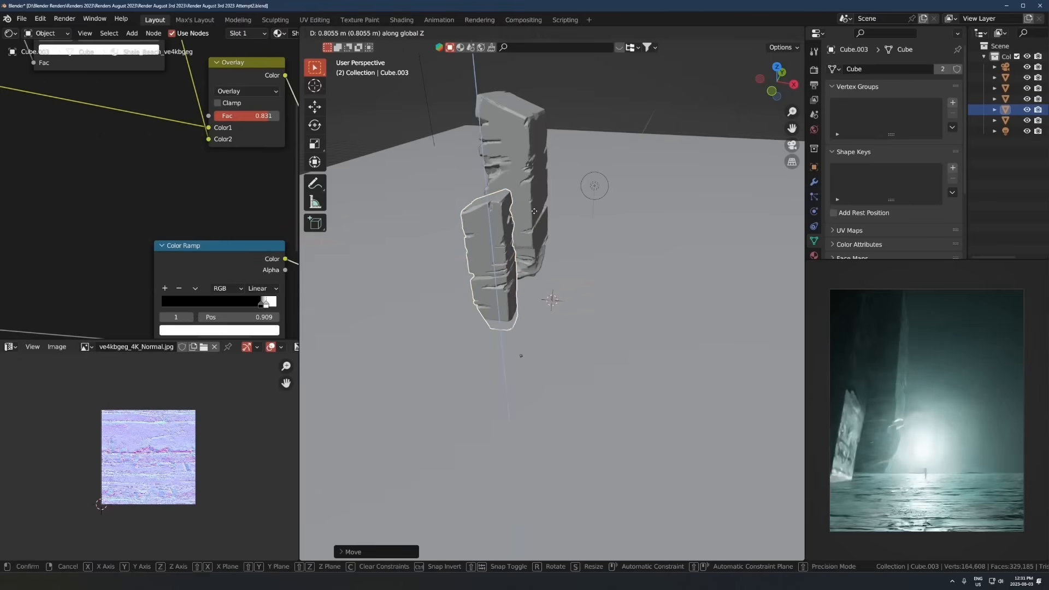
click(538, 193)
Step: Place a linked duplicate of the smaller pillar on the opposite side of the scene and scale it up
middle_drag(588, 251, 579, 229)
key(alt+d)
click(598, 211)
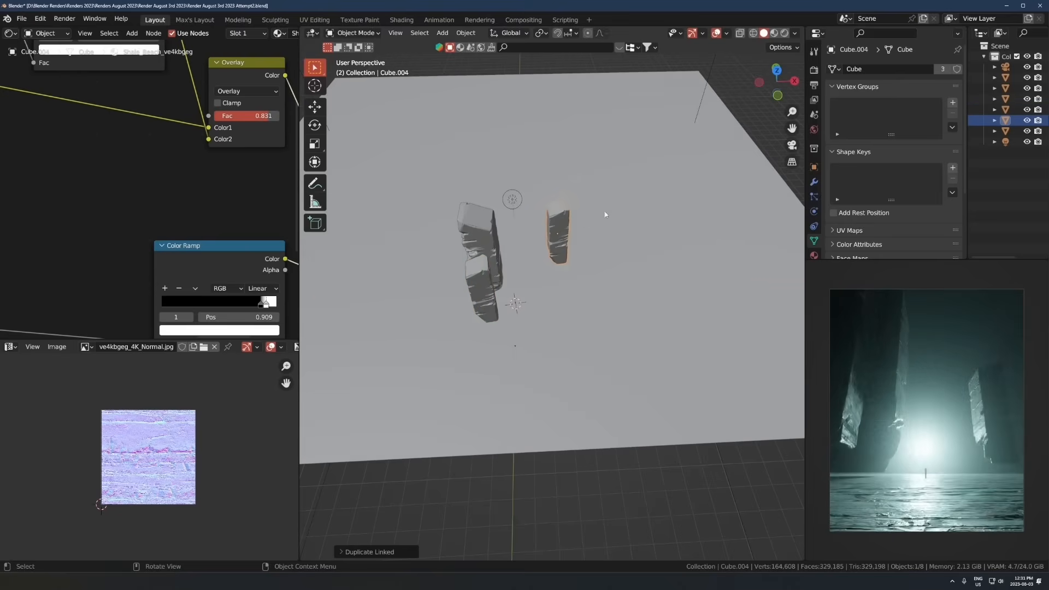
key(s)
click(626, 275)
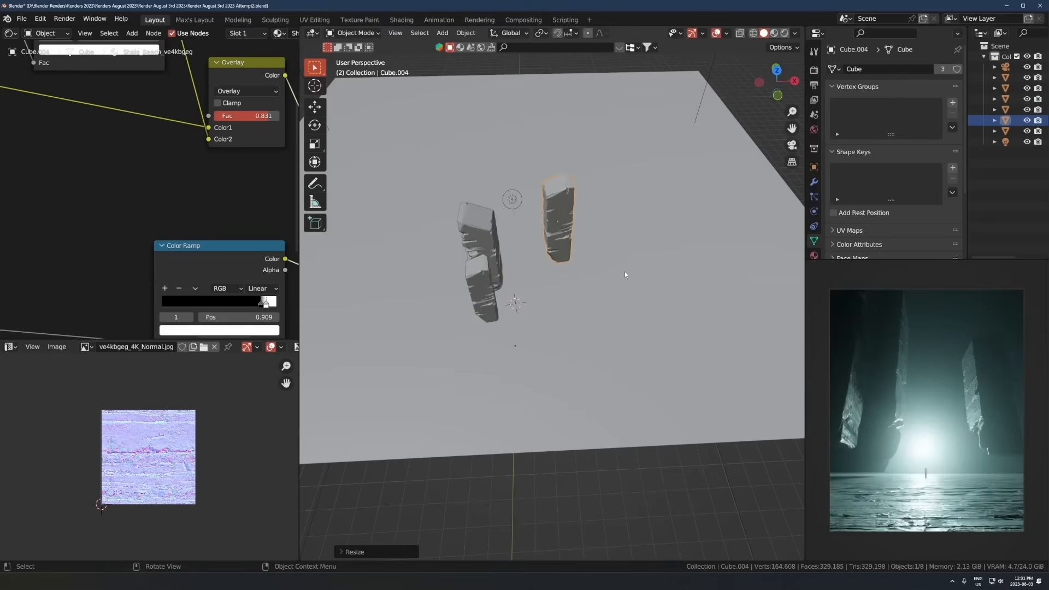
Step: Make another linked pillar duplicate behind the original, rotate it and shift it horizontally away from the light
middle_drag(637, 336, 620, 311)
key(alt+d)
click(533, 250)
key(r)
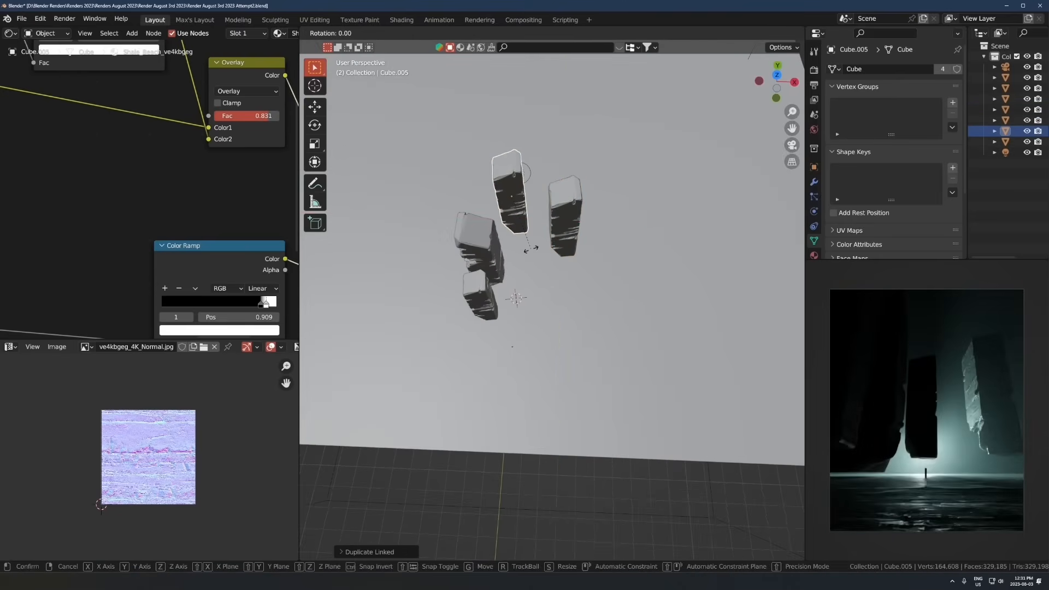
key(Return)
key(g)
key(shift+z)
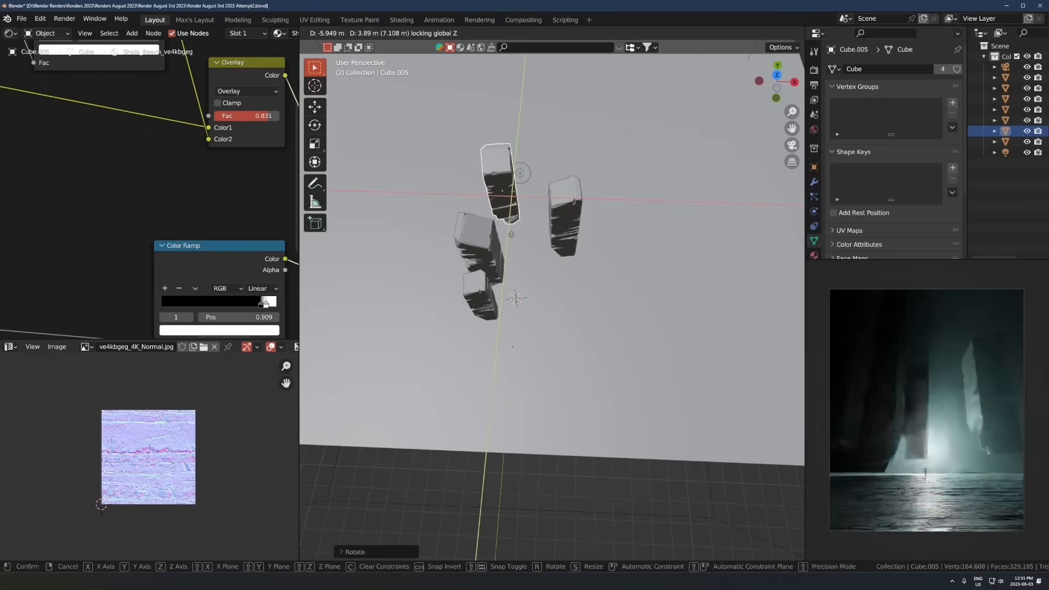
click(518, 241)
Step: Move the point light farther back along Y, behind the rear pillar
middle_drag(519, 251, 531, 241)
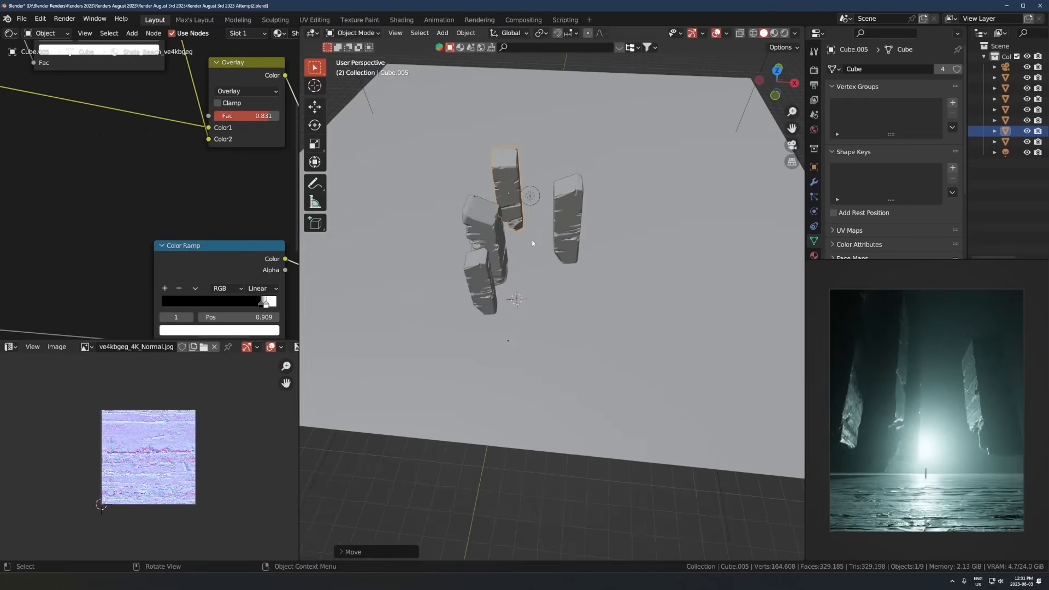
click(536, 198)
key(g)
key(y)
click(618, 195)
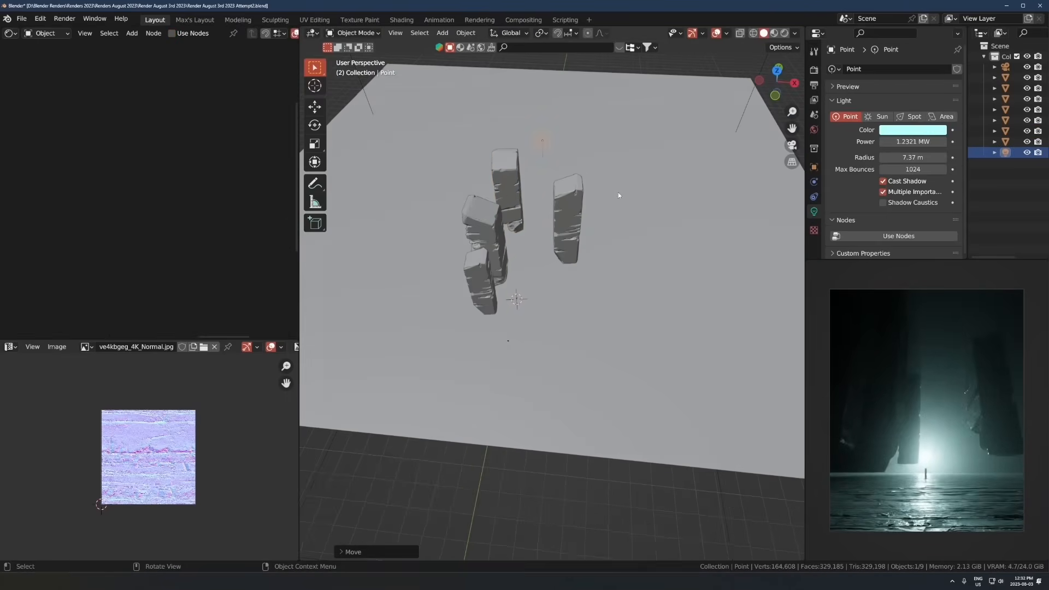
Step: Move the rear pillar about 5.6 m in the negative X direction and rotate it
click(520, 191)
key(g)
key(x)
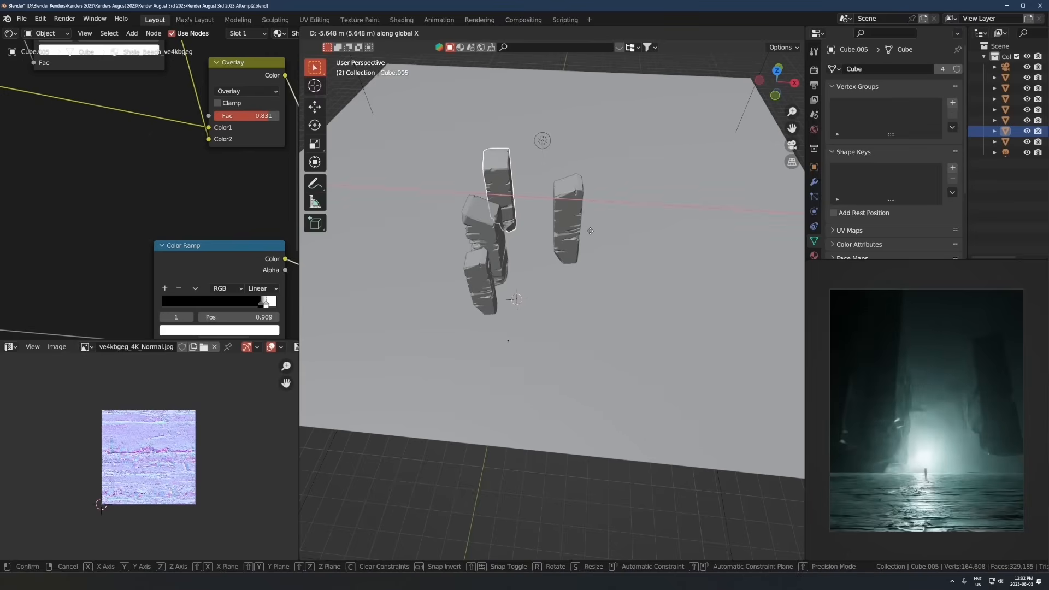
click(590, 231)
key(r)
click(602, 244)
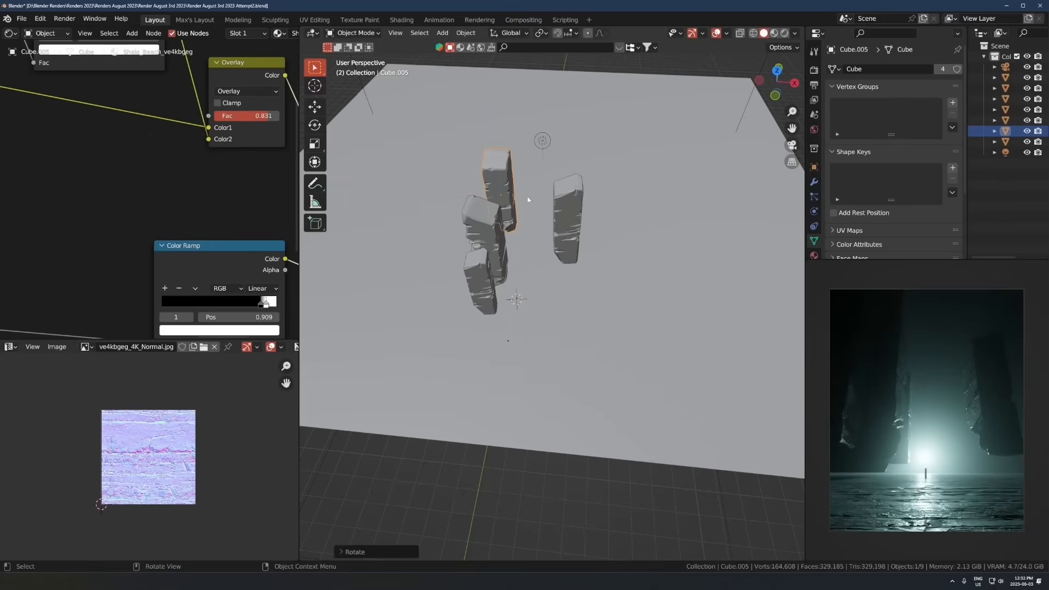
Step: Make a linked duplicate of the rear pillar and place it in front of the pillar on the opposite side
key(shift+d)
key(shift+z)
key(g)
click(642, 275)
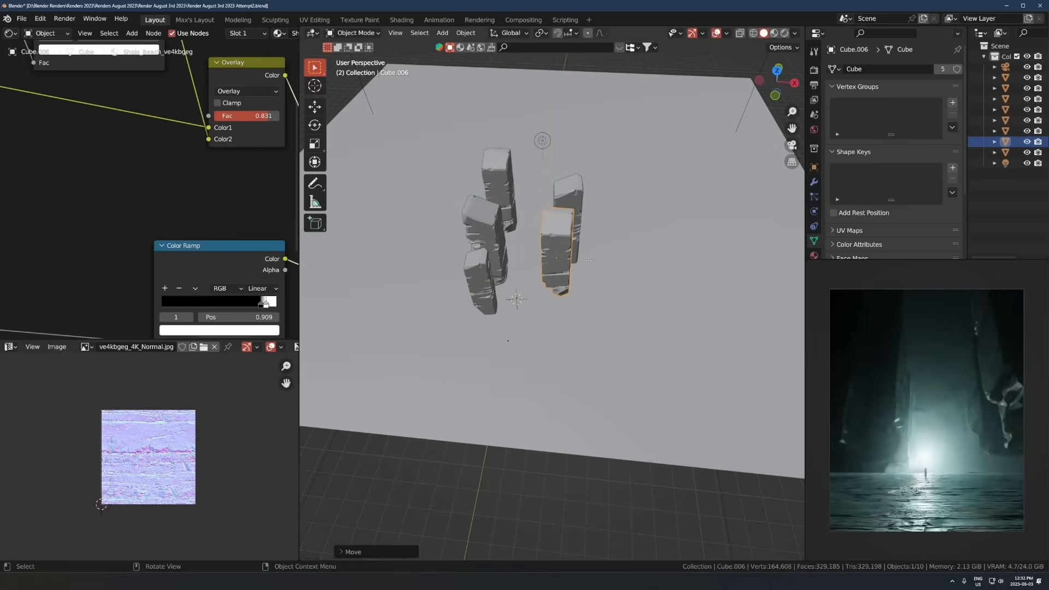
Step: Scale up the UV layout of the selected pillar's mesh for finer rock texture detail
key(Tab)
scroll(207, 437, down, 2)
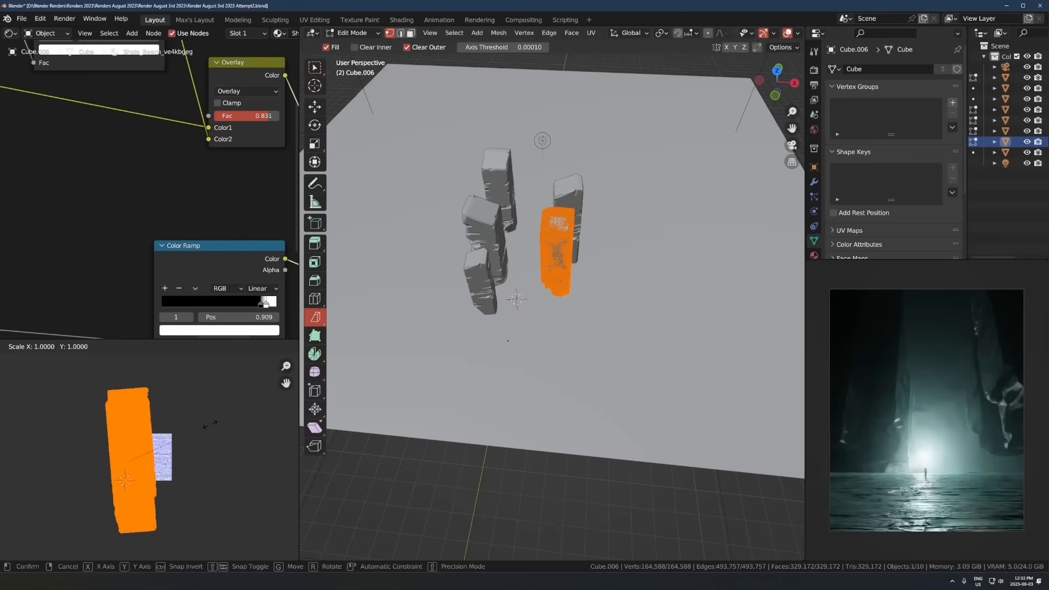
click(211, 427)
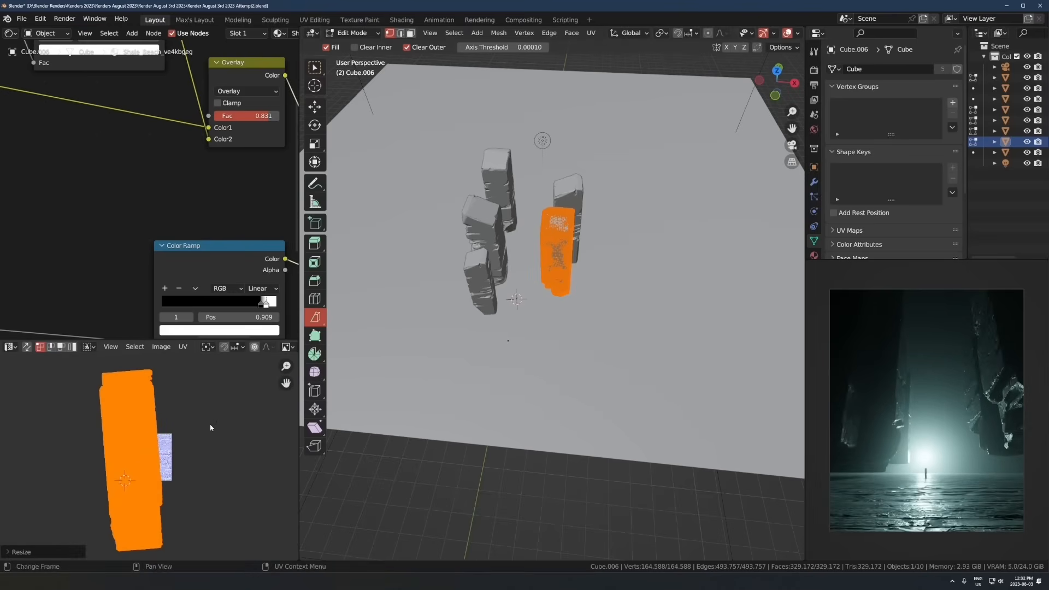
key(Tab)
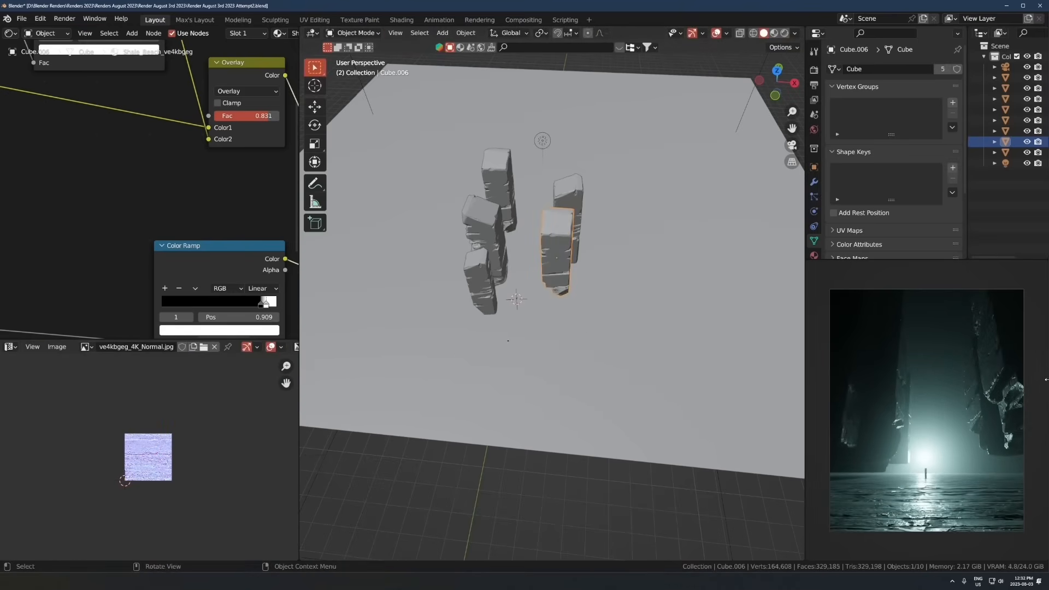
Step: Make an independent duplicate of the front pillar, scale it down, and place it against that pillar's lower section
scroll(928, 415, up, 8)
shift+middle_drag(1010, 366, 871, 404)
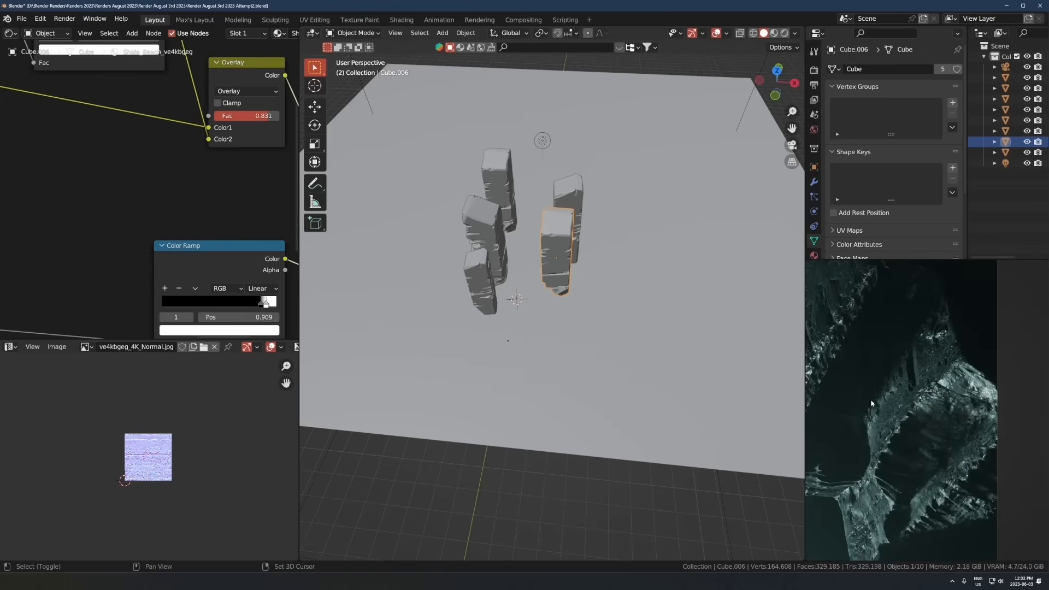
right_click(530, 271)
click(530, 272)
middle_drag(709, 361, 622, 218)
scroll(598, 254, up, 4)
key(shift+d)
right_click(636, 225)
key(s)
click(610, 249)
key(g)
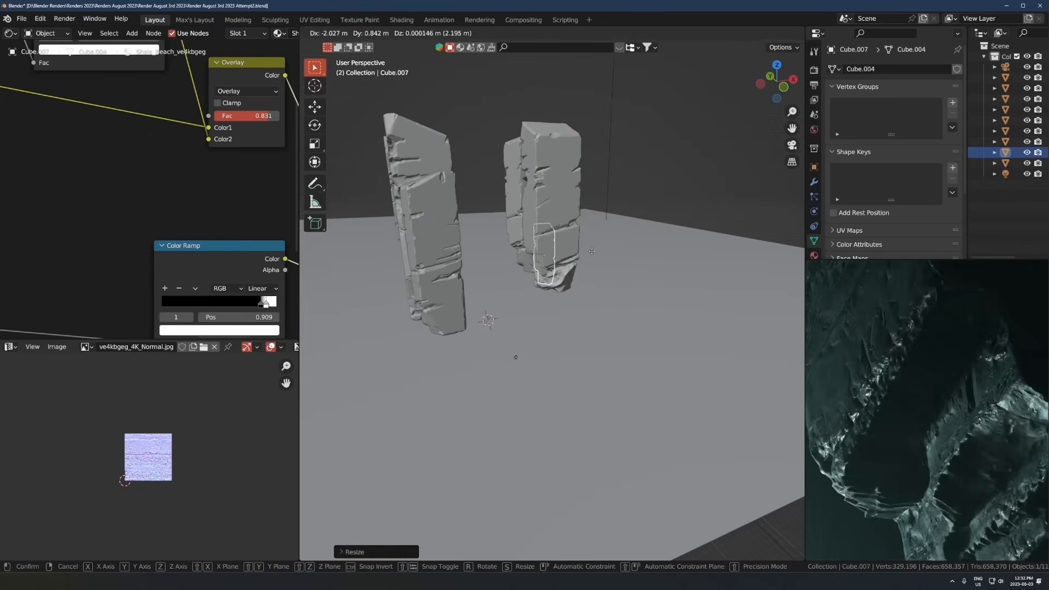
click(546, 254)
Step: Lower the small rock fragment and flip it vertically with a Z scale of -1
scroll(547, 255, up, 6)
scroll(557, 286, down, 2)
middle_drag(557, 286, 567, 243)
key(g)
key(z)
click(573, 331)
text(sz-1)
key(Return)
Step: Rotate the fragment 90° about Z, adjust its height, and turn it about Z again
text(rz)
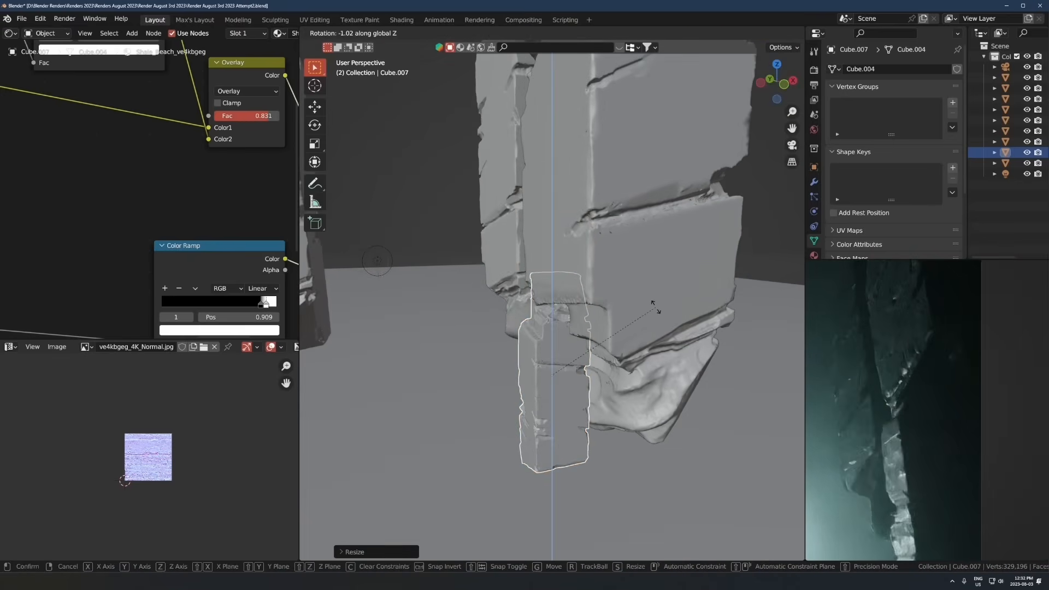
text(90)
key(Return)
key(g)
key(z)
click(644, 294)
text(rz18)
key(Return)
Step: Resize the fragment and fit it into the pillar's broken lower section
key(s)
click(646, 329)
middle_drag(646, 321, 625, 339)
key(s)
click(594, 373)
key(g)
click(616, 325)
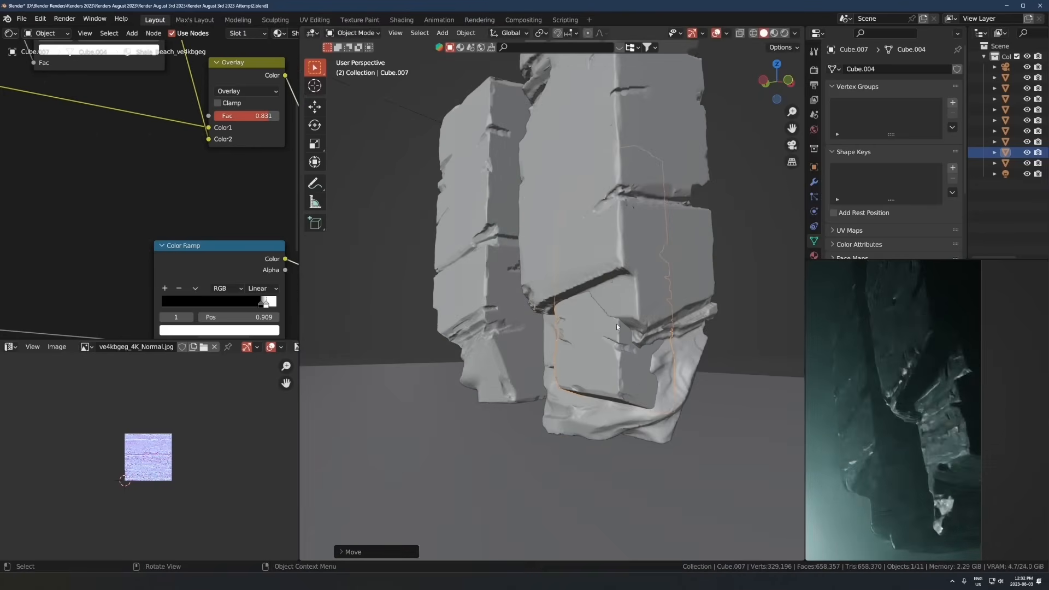
key(g)
click(583, 261)
Step: Scale the fragment in X and Y only, resize it uniformly, and reposition it on the pillar's corner
middle_drag(582, 279, 656, 292)
key(s)
key(shift+z)
click(689, 322)
key(s)
click(650, 295)
key(g)
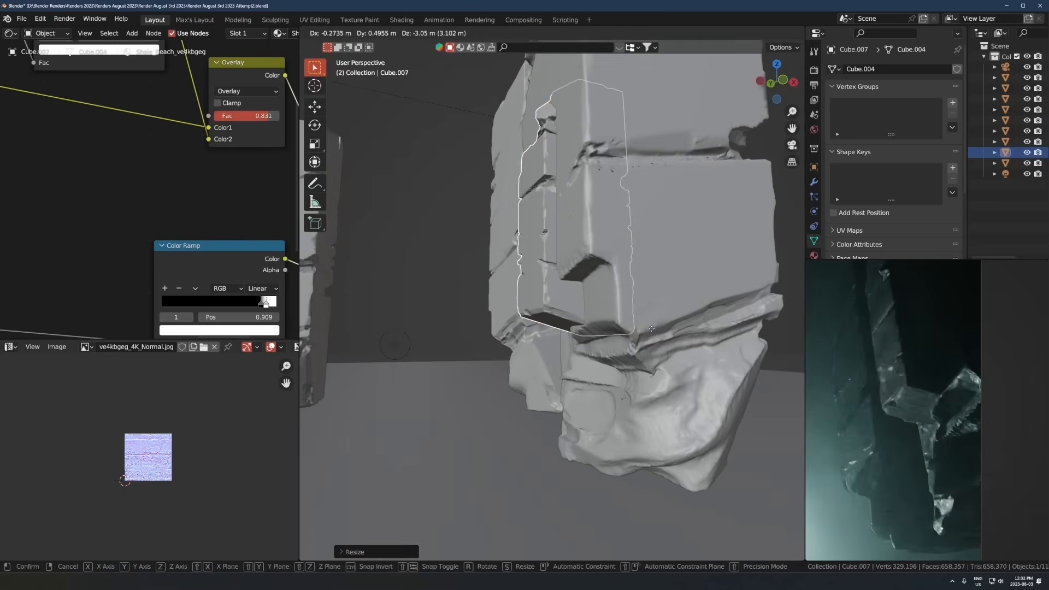
click(650, 284)
Step: Make three linked duplicates of the fragment, staggering them across the pillar's lower section with the last one lowest
middle_drag(650, 284, 600, 322)
key(shift+d)
key(y)
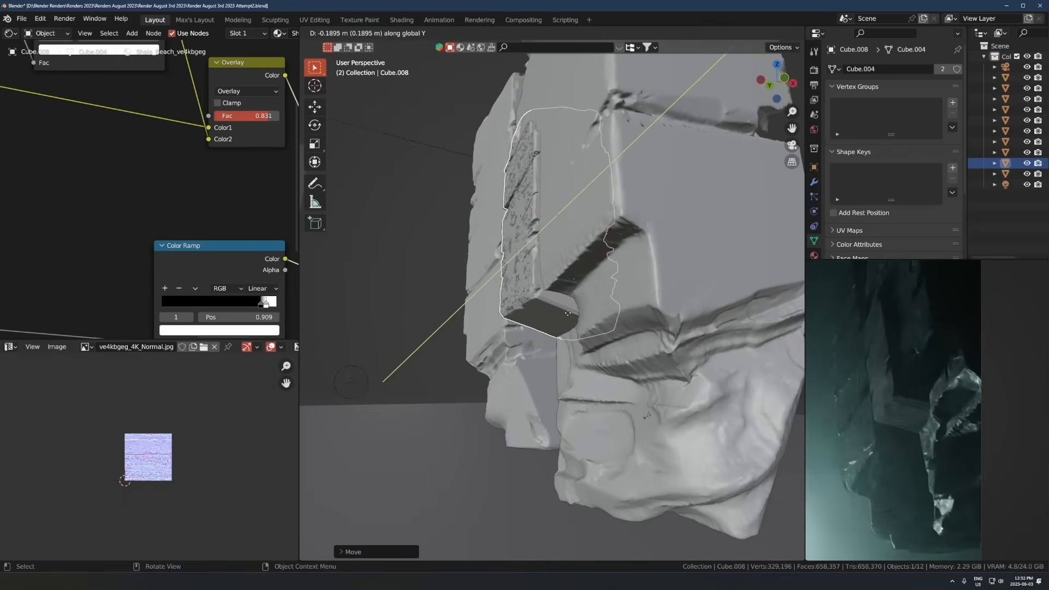
click(631, 275)
key(alt+d)
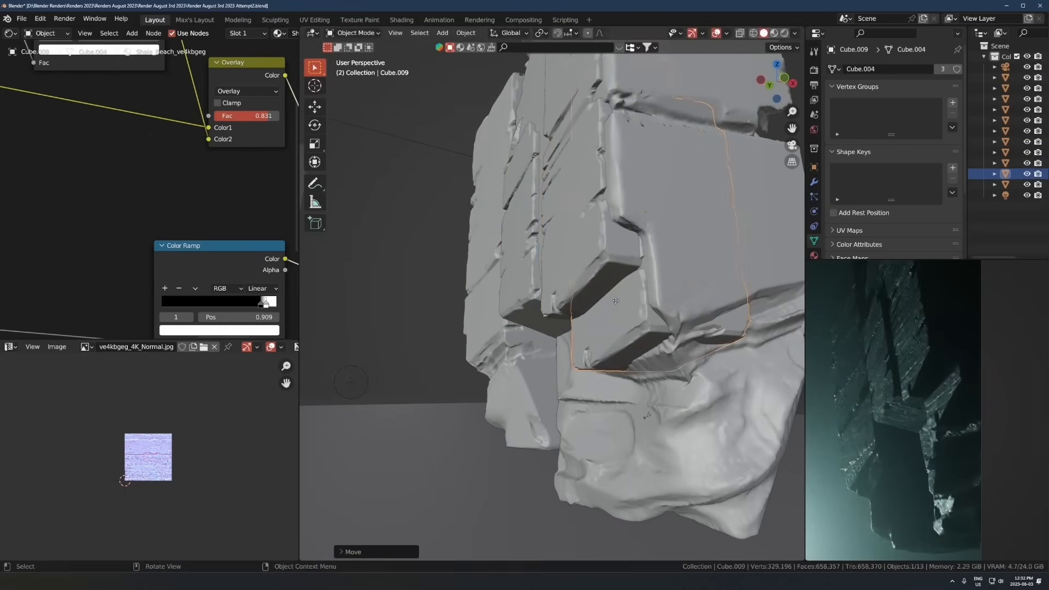
click(628, 336)
middle_drag(628, 336, 663, 330)
key(alt+d)
click(546, 440)
Step: Shift the lowest fragment horizontally under the pillar and rotate it 180° about Z
middle_drag(546, 440, 563, 457)
key(g)
key(shift+z)
click(556, 437)
text(rz180)
key(Return)
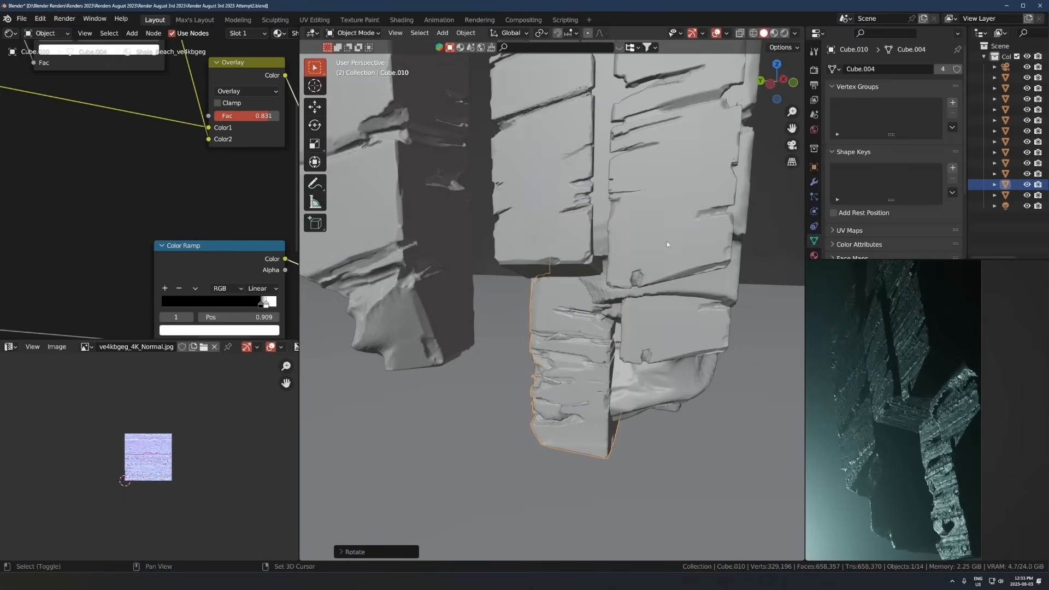
Step: Select the four rock fragments and scale down the UV layout of their shared mesh
shift+click(519, 224)
middle_drag(519, 224, 610, 254)
key(q)
key(Escape)
key(q)
click(544, 267)
key(Tab)
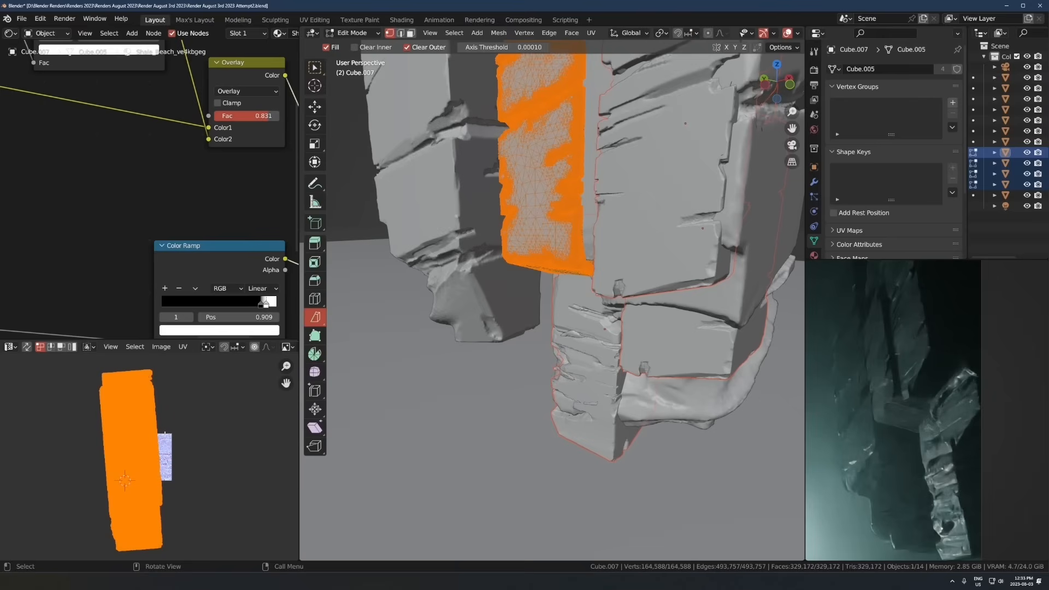
click(170, 434)
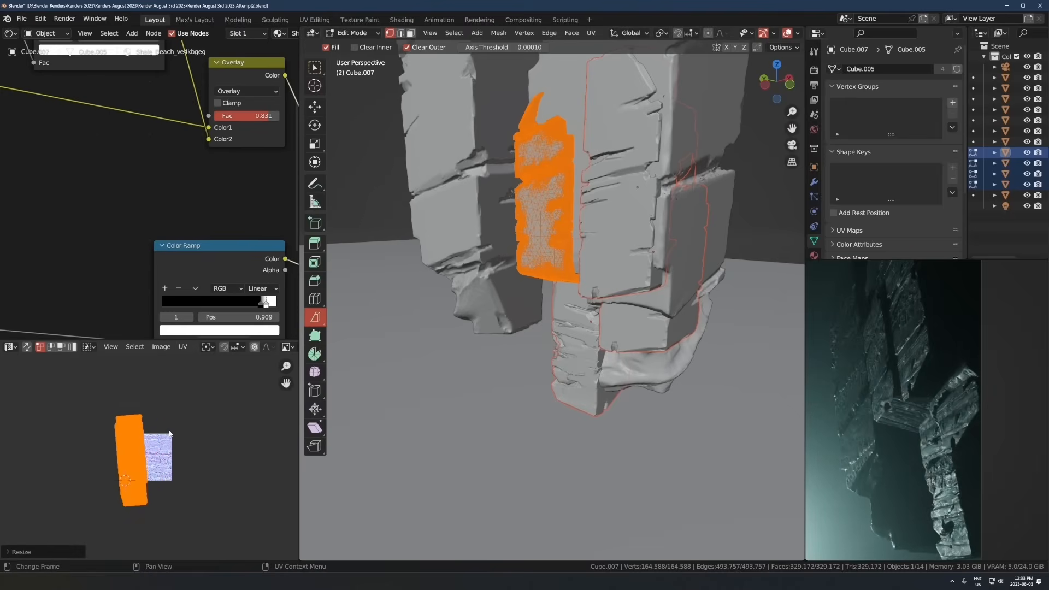
middle_drag(399, 375, 598, 232)
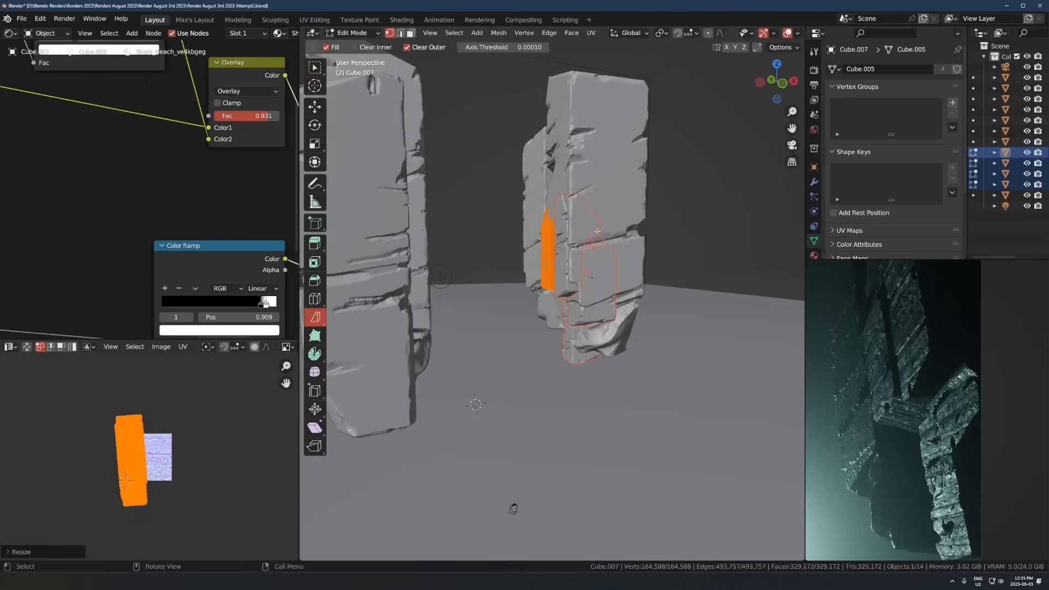
key(Tab)
Step: Make a linked duplicate of a rock fragment and move it horizontally into the open space between the pillars
scroll(589, 262, up, 3)
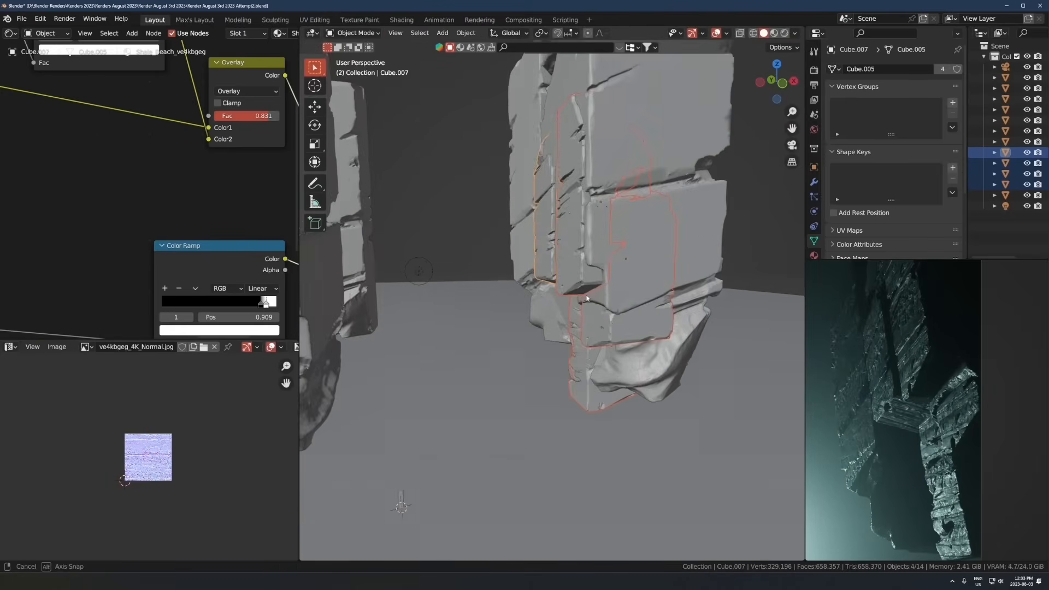
middle_drag(586, 294, 716, 358)
scroll(715, 358, down, 2)
scroll(877, 428, down, 3)
shift+middle_drag(877, 428, 905, 403)
scroll(905, 402, down, 1)
middle_drag(576, 295, 522, 271)
click(573, 289)
key(alt+d)
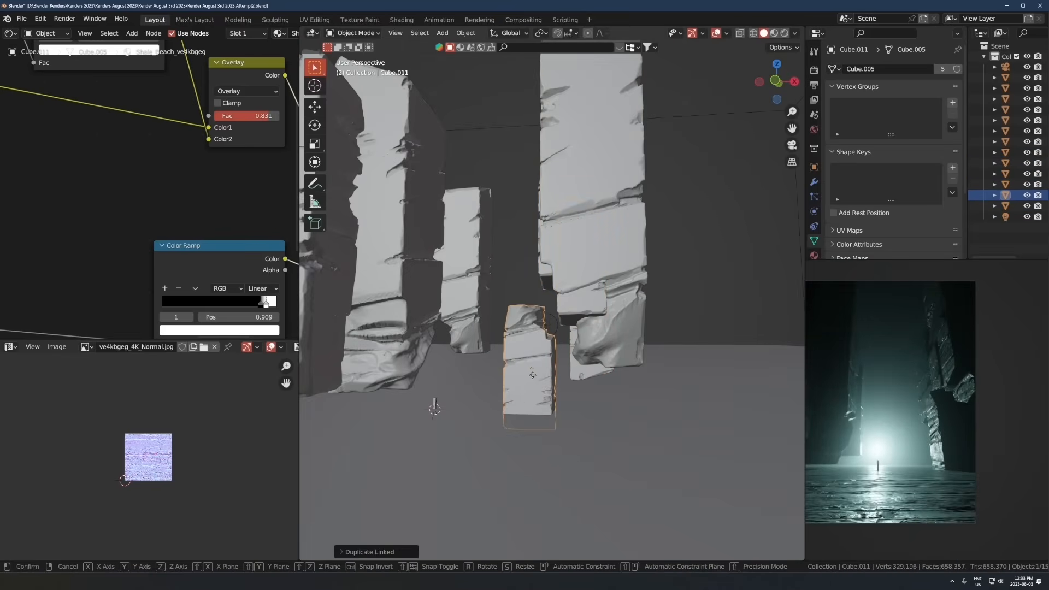
key(shift+z)
click(480, 333)
Step: Move the duplicated block back between the two rows of pillars, scale it up, and adjust its height
middle_drag(563, 294, 573, 306)
key(g)
key(z)
click(574, 239)
middle_drag(574, 240, 576, 256)
drag(576, 255, 582, 266)
key(g)
key(shift+z)
click(683, 222)
key(g)
key(z)
click(634, 252)
Step: Refine the block's horizontal position and height so it stands in front of the point light
middle_drag(633, 253, 626, 276)
key(g)
key(shift+z)
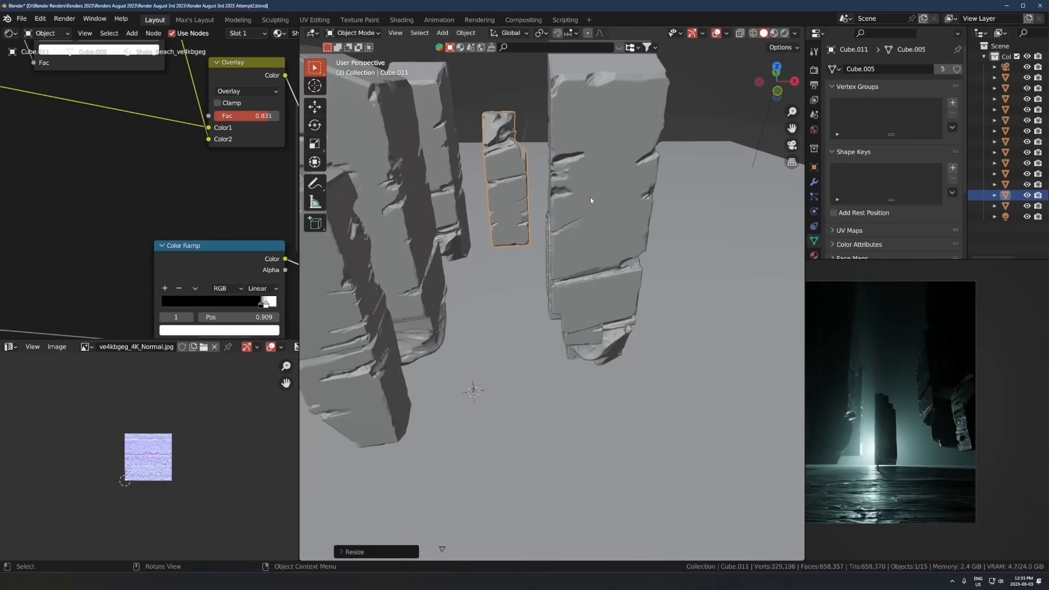
click(589, 206)
middle_drag(589, 205, 503, 230)
key(g)
key(z)
click(525, 240)
scroll(517, 131, down, 5)
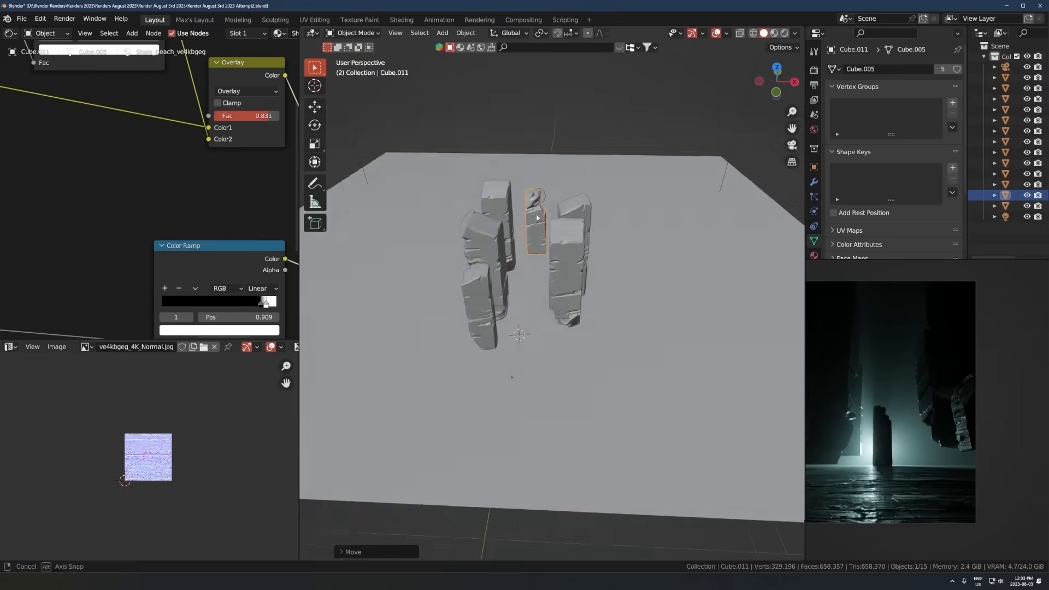
Step: Make a linked duplicate of the standing block, offset it as an upper spire, and scale it down
key(KP_Decimal)
scroll(556, 365, down, 3)
alt+drag(628, 385, 601, 370)
key(alt+d)
key(z)
click(674, 292)
key(s)
click(645, 298)
Step: Add another linked duplicate beside the block, rotate it, and lower it along Z
alt+drag(620, 257, 632, 315)
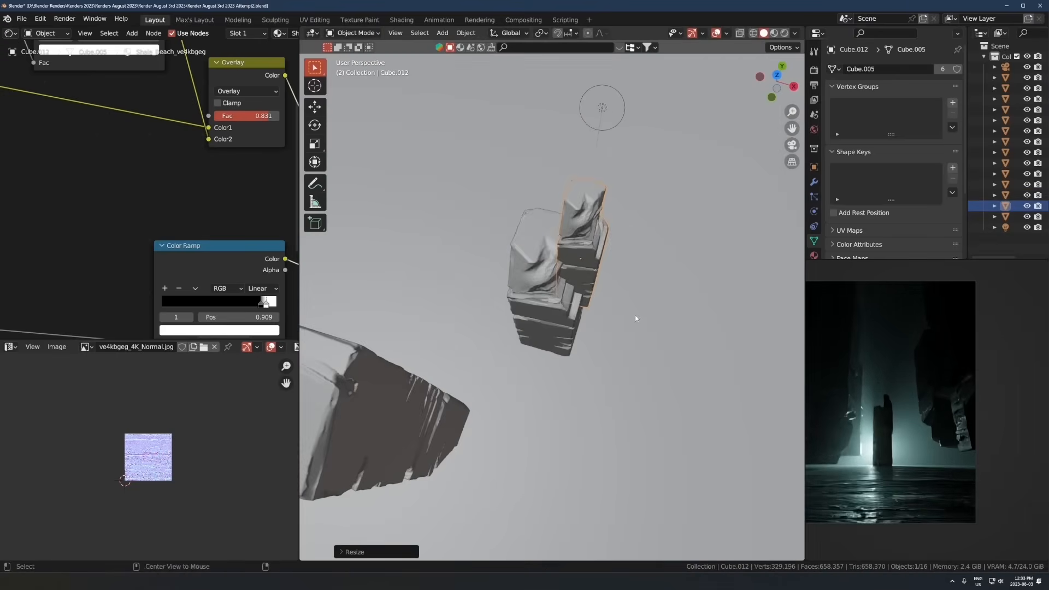
key(alt+d)
key(r)
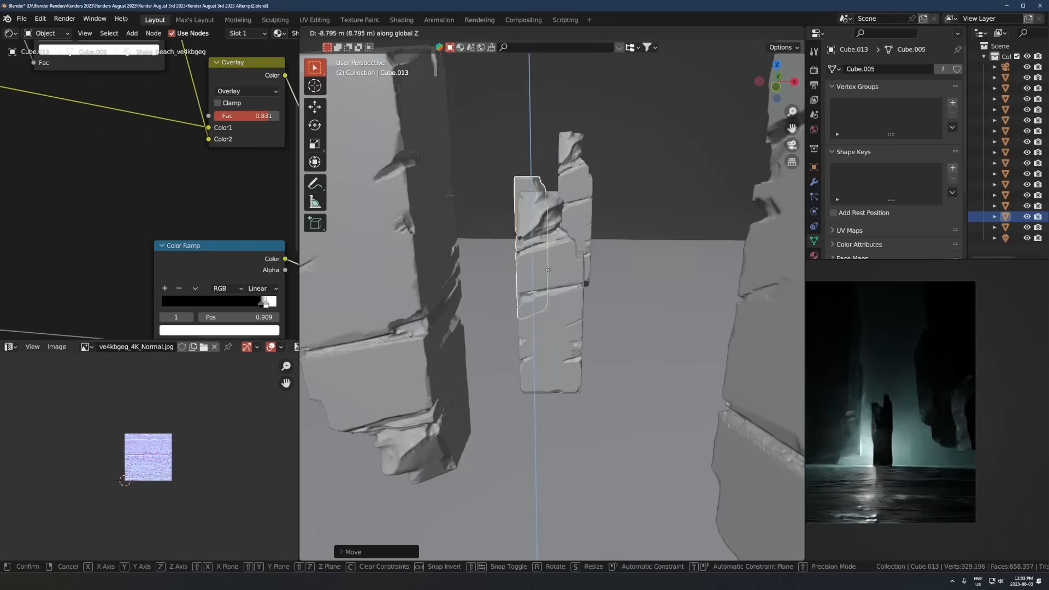
click(548, 270)
Step: Add two more linked duplicates at the tower's base, rotating one about Z and shifting it horizontally
key(alt+d)
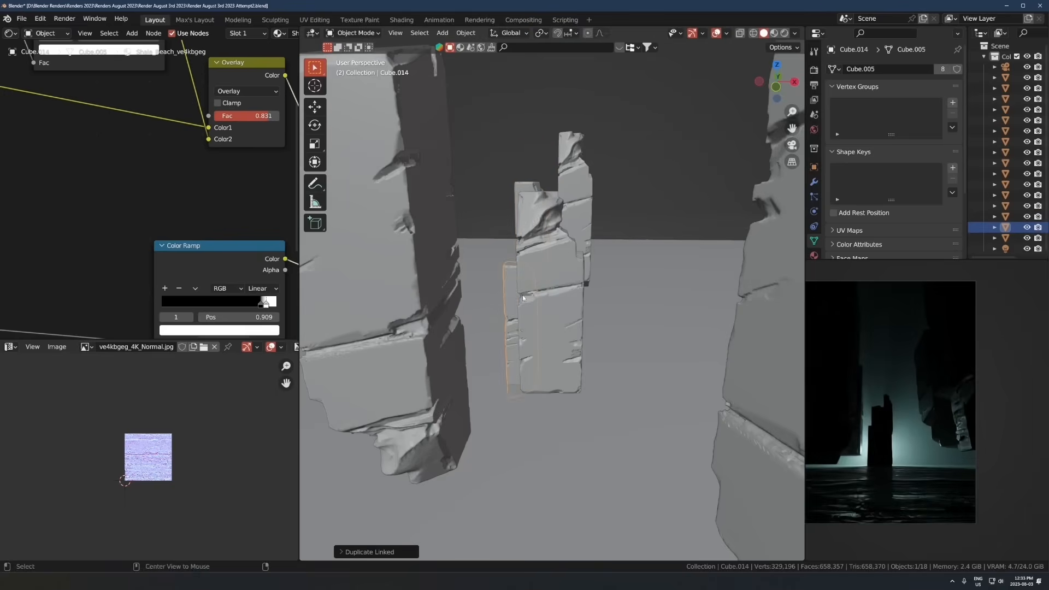
key(alt+d)
key(r)
key(z)
click(612, 309)
key(g)
key(shift+z)
click(610, 307)
Step: Adjust the height of the tower's spire, and add another linked duplicate offset vertically
click(579, 206)
key(g)
key(z)
click(642, 182)
click(532, 186)
key(alt+d)
key(z)
click(532, 153)
key(g)
key(z)
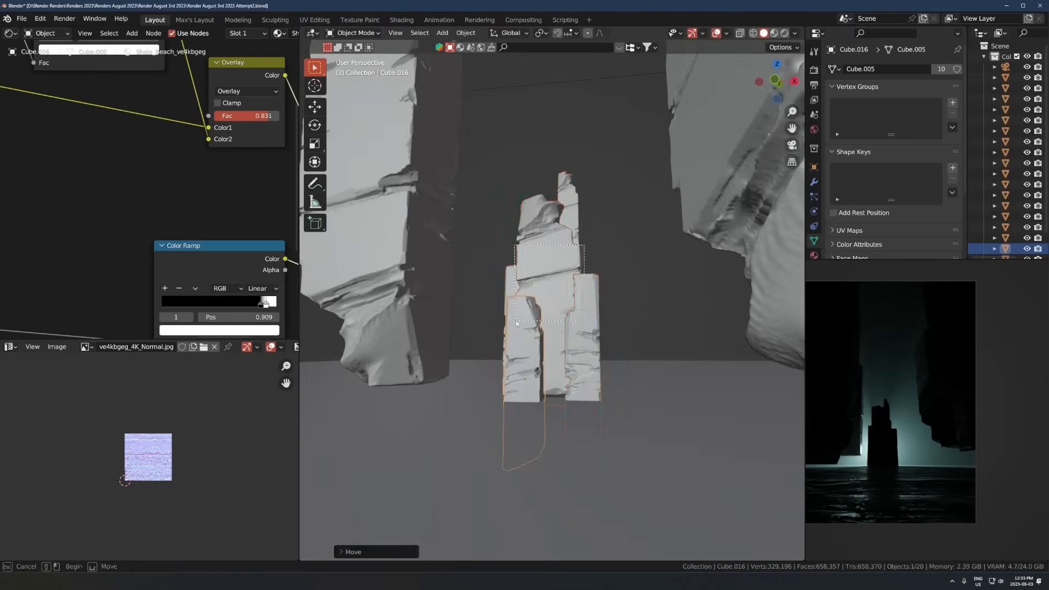
Step: Make linked duplicates of several tower blocks, rotate them about Z, and lower them toward the tower's base
key(alt+d)
key(g)
key(z)
key(r)
key(z)
key(g)
key(z)
click(579, 354)
key(g)
key(z)
click(588, 304)
Step: Select the tower's blocks together, move them horizontally among the pillars, and adjust their height
key(KP_0)
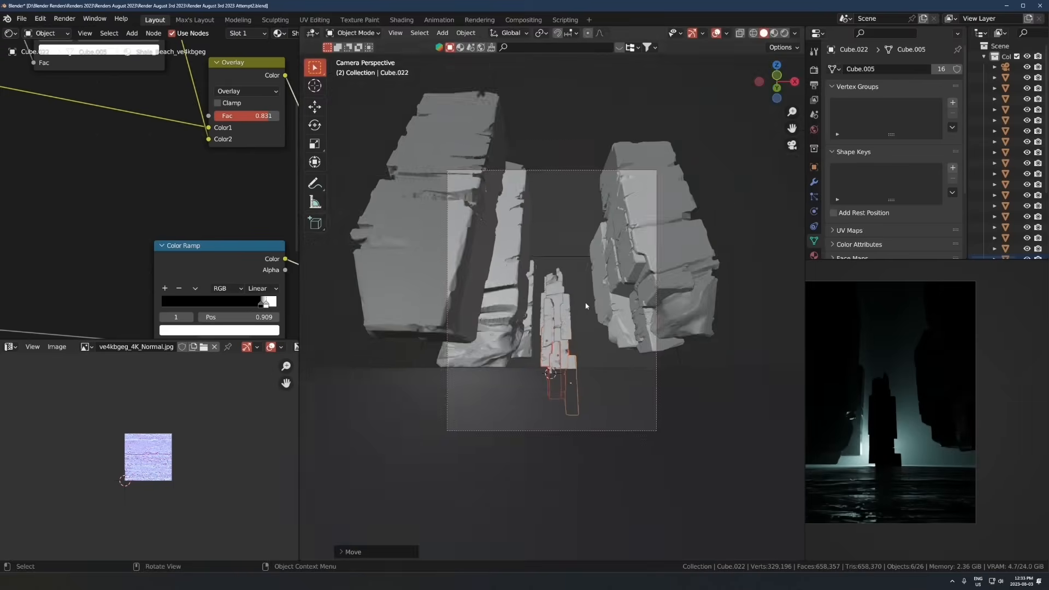
scroll(588, 304, up, 5)
click(581, 328)
key(g)
key(shift+z)
click(538, 221)
middle_drag(538, 221, 546, 229)
scroll(546, 229, down, 5)
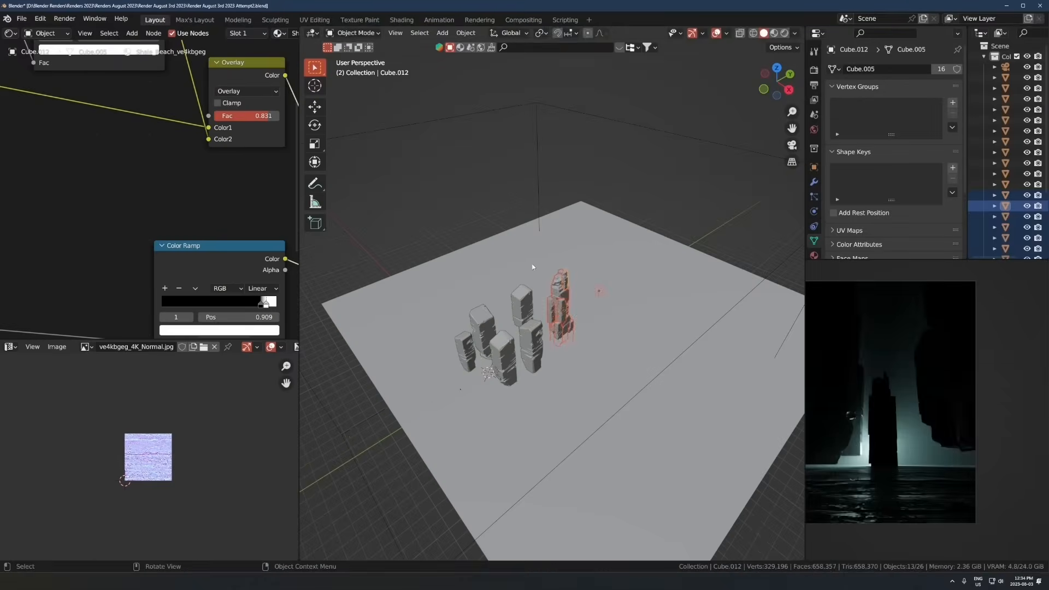
key(g)
key(z)
click(535, 379)
Step: Select the tower's blocks together, scale them up, move them, and rotate them about the Z axis
click(882, 192)
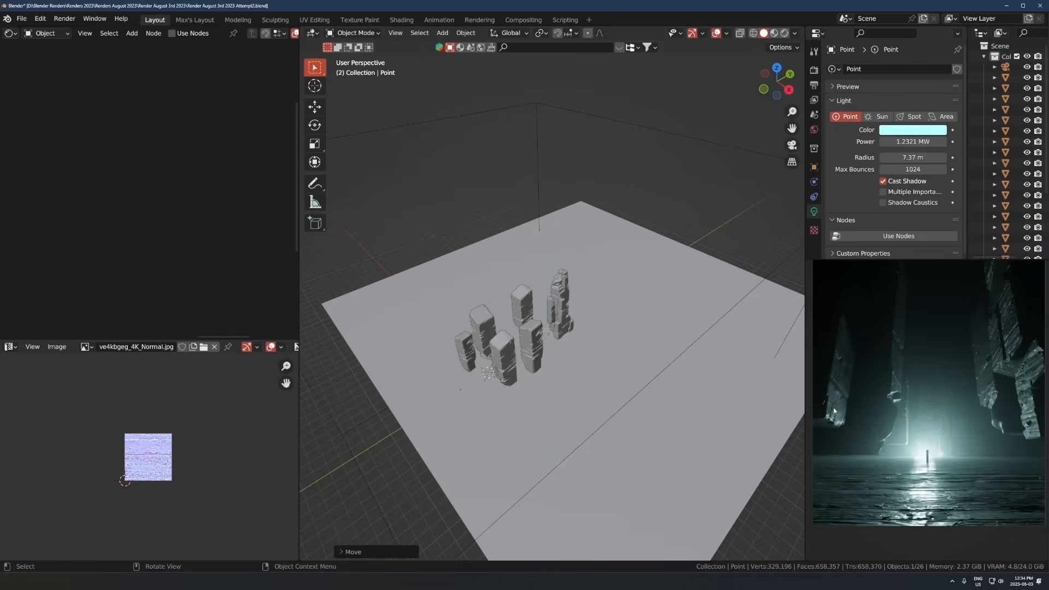
middle_drag(546, 361, 568, 306)
drag(593, 246, 554, 350)
key(s)
key(g)
click(590, 306)
key(r)
key(z)
click(627, 230)
Step: Rotate the whole tower about Z again and move it horizontally so it stands behind the rows of pillars
key(r)
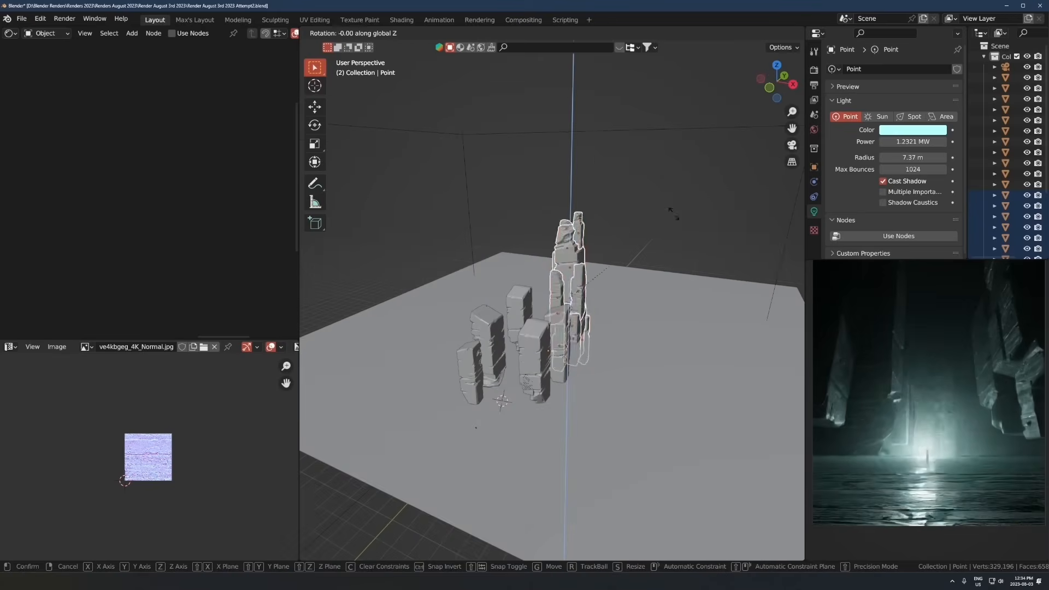
click(674, 212)
middle_drag(669, 219, 622, 314)
key(g)
key(shift+z)
click(601, 322)
Step: Select the point light at the tower's base and scale it while looking through the scene camera
scroll(568, 381, up, 1)
click(569, 381)
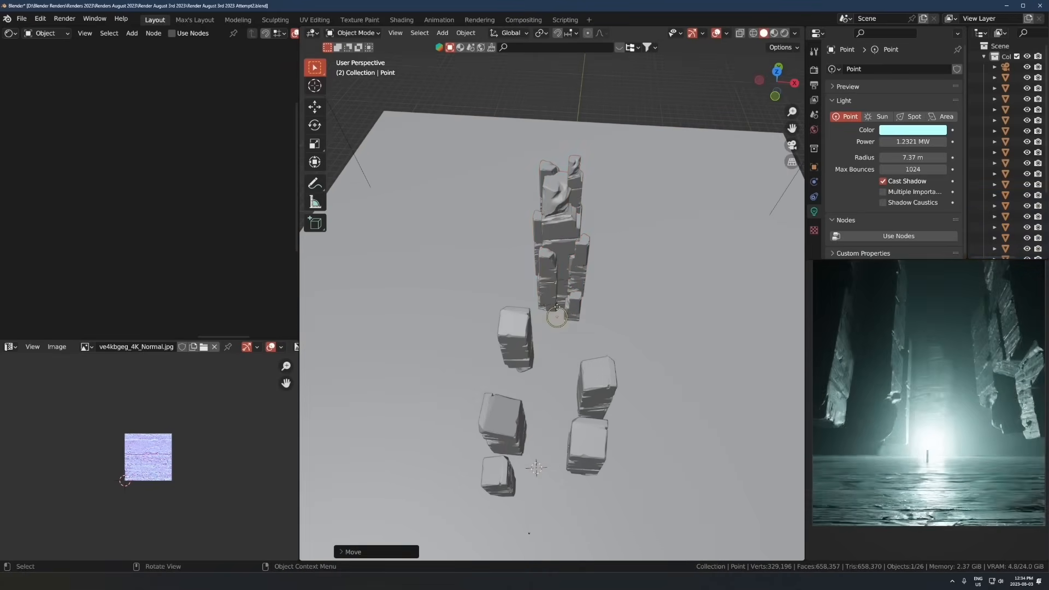
key(KP_0)
scroll(553, 302, down, 2)
key(s)
click(573, 262)
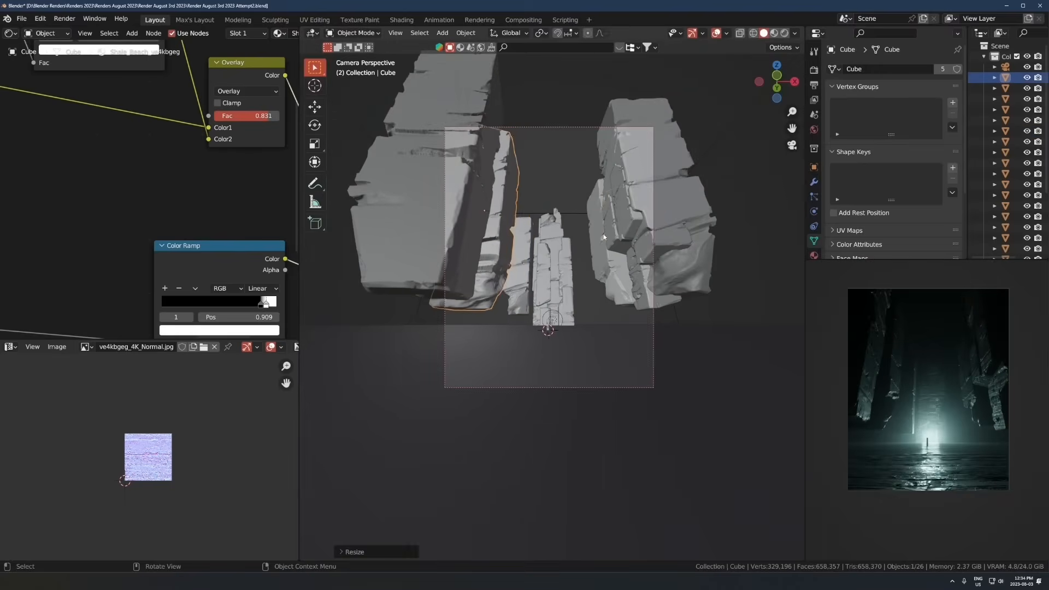
Step: Move the rear pillars on both sides along Y, and shift the farthest one along X
click(613, 252)
key(g)
key(y)
click(585, 246)
click(507, 241)
key(g)
key(y)
click(515, 251)
click(524, 267)
key(g)
key(x)
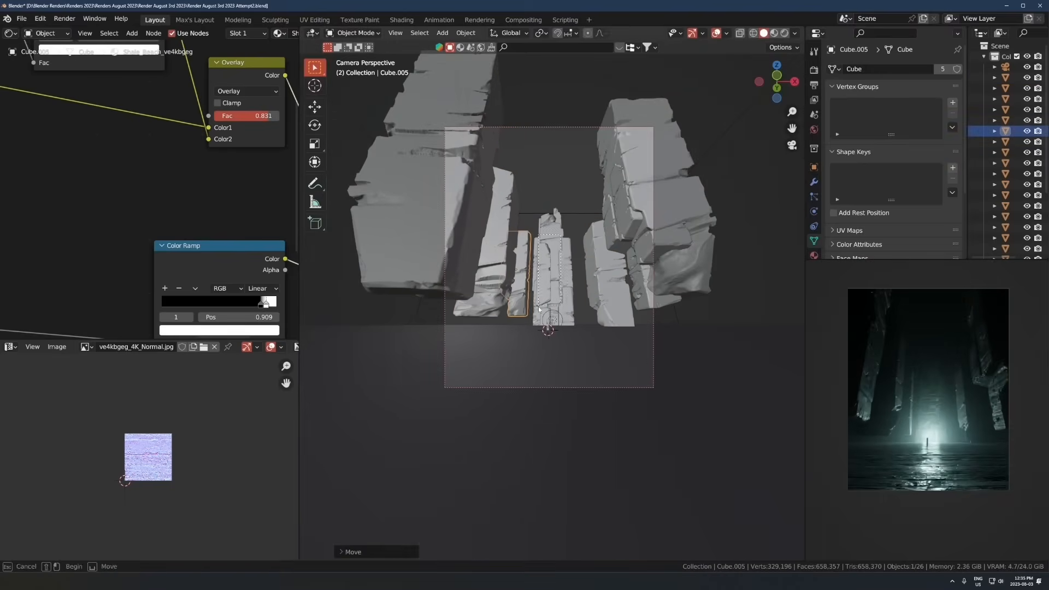
Step: Select all of the tower's blocks and adjust their distance from the camera along Y
drag(537, 218, 568, 295)
key(g)
key(y)
click(552, 289)
Step: Select the point light behind the figure and adjust its height along Z
scroll(552, 300, up, 3)
click(551, 343)
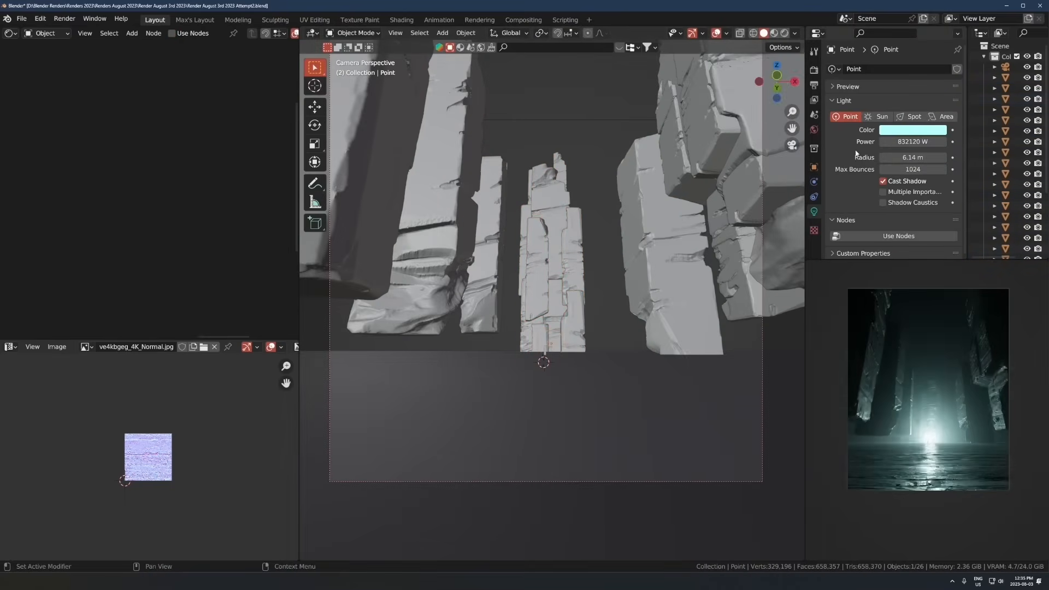
key(g)
key(z)
click(599, 291)
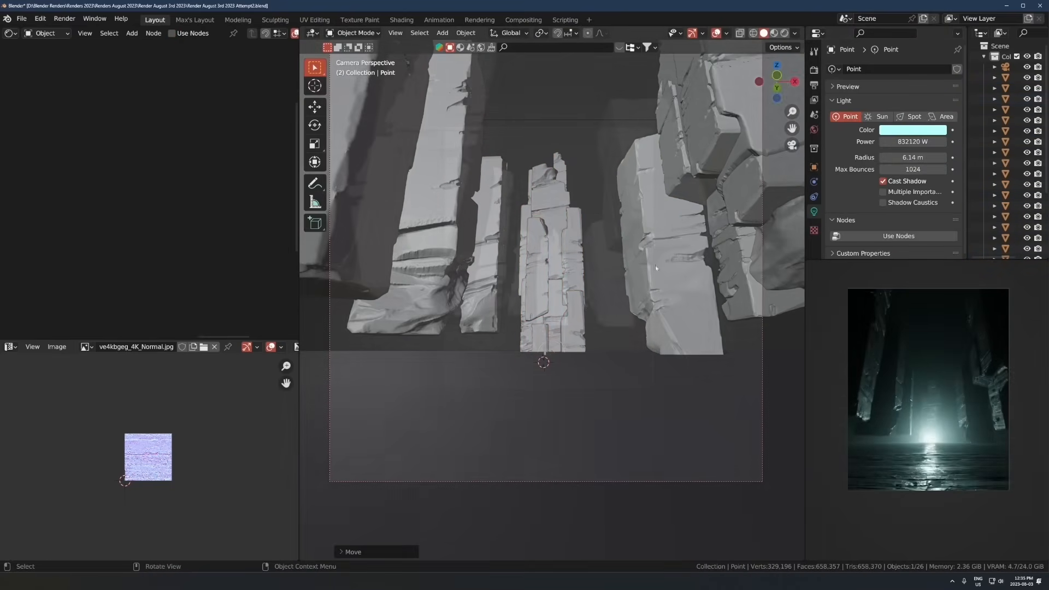
Step: Try a duplicate of the point light offset vertically, and delete it
scroll(596, 274, down, 3)
key(shift+d)
key(z)
click(580, 124)
key(x)
click(579, 124)
Step: Add a plane as a backdrop, rotate it upright about X, and scale it up
key(shift+a)
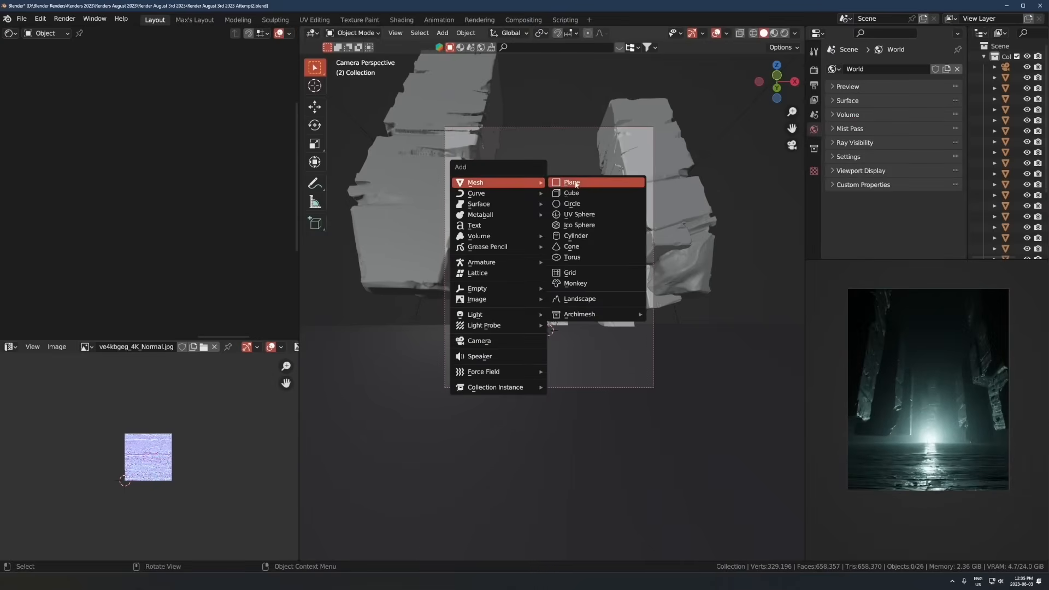
click(568, 182)
key(r)
key(x)
key(Return)
key(s)
click(423, 178)
Step: Move the backdrop plane along Y until it stands behind the tower, and enlarge it
middle_drag(622, 281, 543, 320)
scroll(543, 320, down, 5)
scroll(543, 320, down, 3)
key(g)
key(y)
click(736, 323)
key(g)
key(y)
click(658, 299)
key(s)
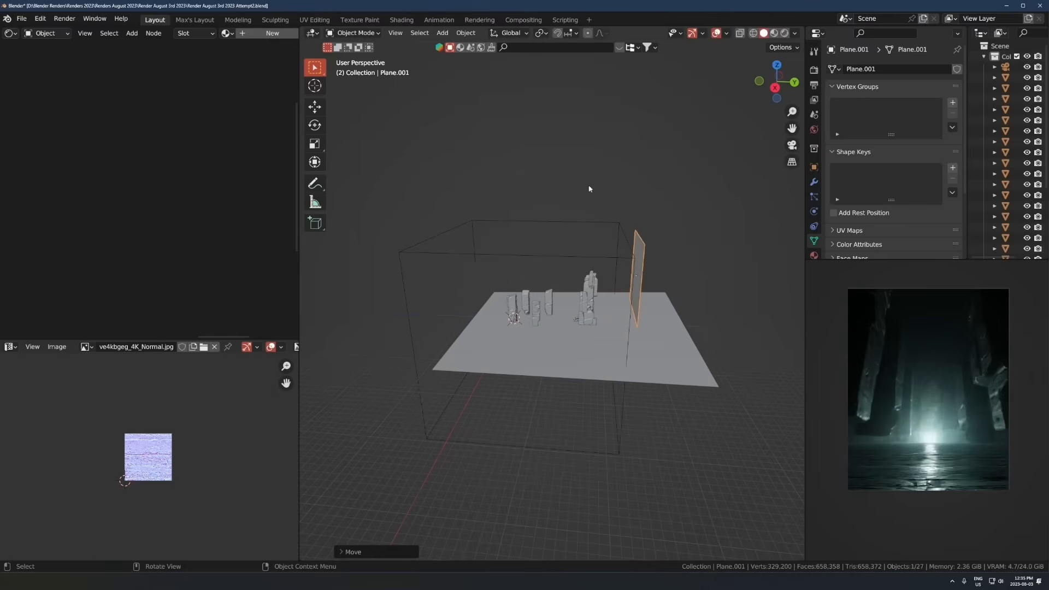
click(552, 220)
Step: Shift and enlarge the fog volume cube so that it encloses the backdrop plane
drag(552, 220, 580, 223)
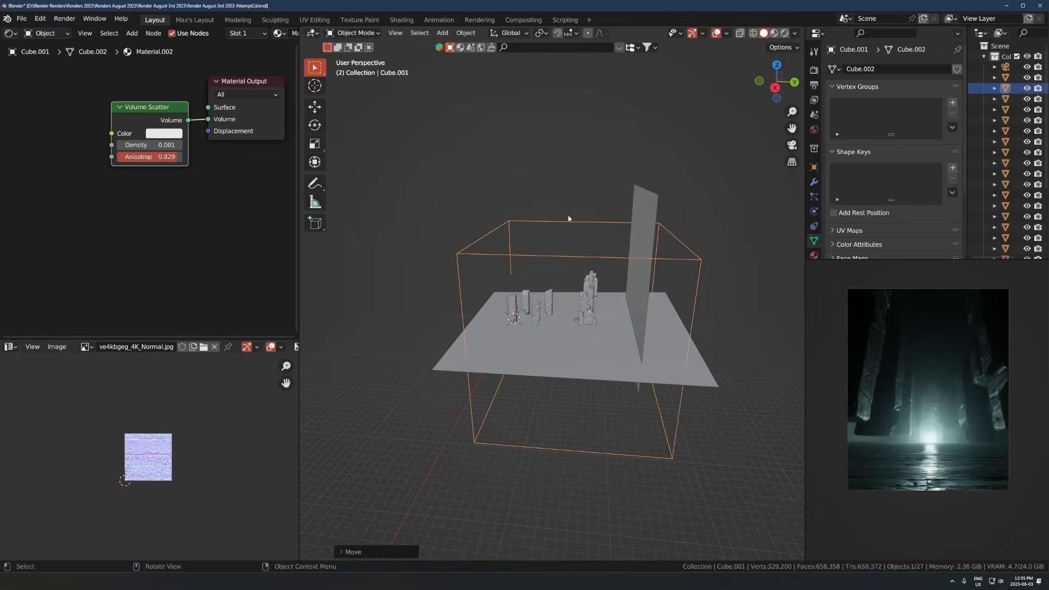
key(ctrl+z)
key(ctrl+z)
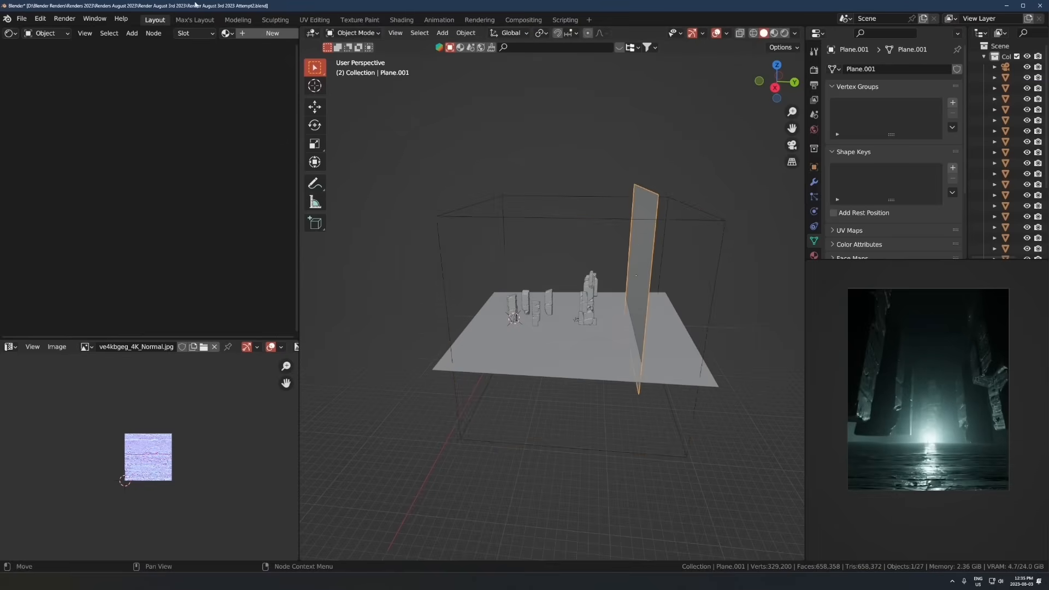
Step: Create a new material for the backdrop plane, and open the New Moody Skies Pack's Exports folder in File Explorer
click(263, 35)
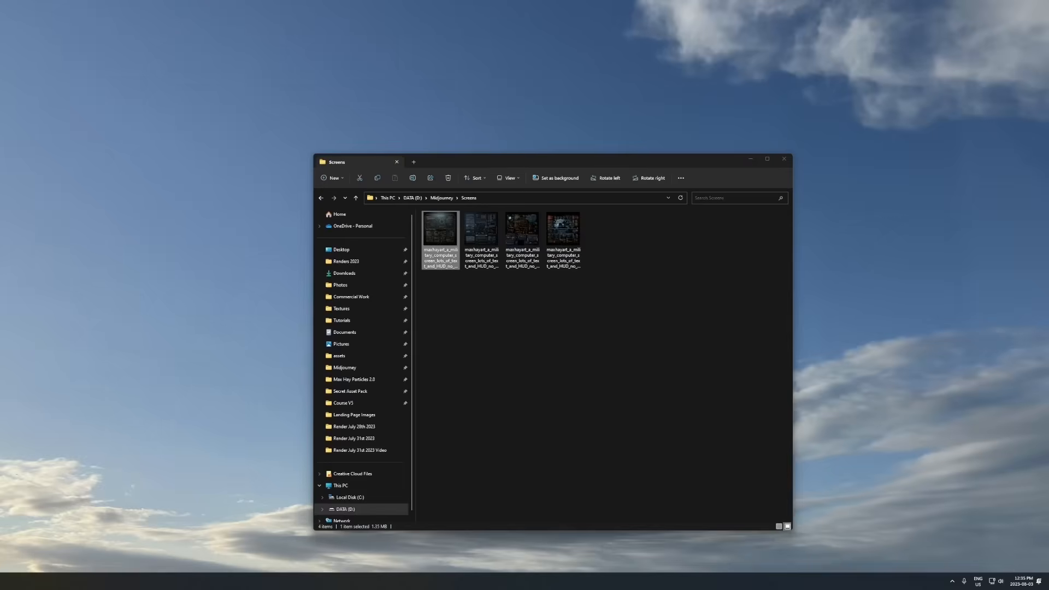
key(alt+Tab)
click(414, 162)
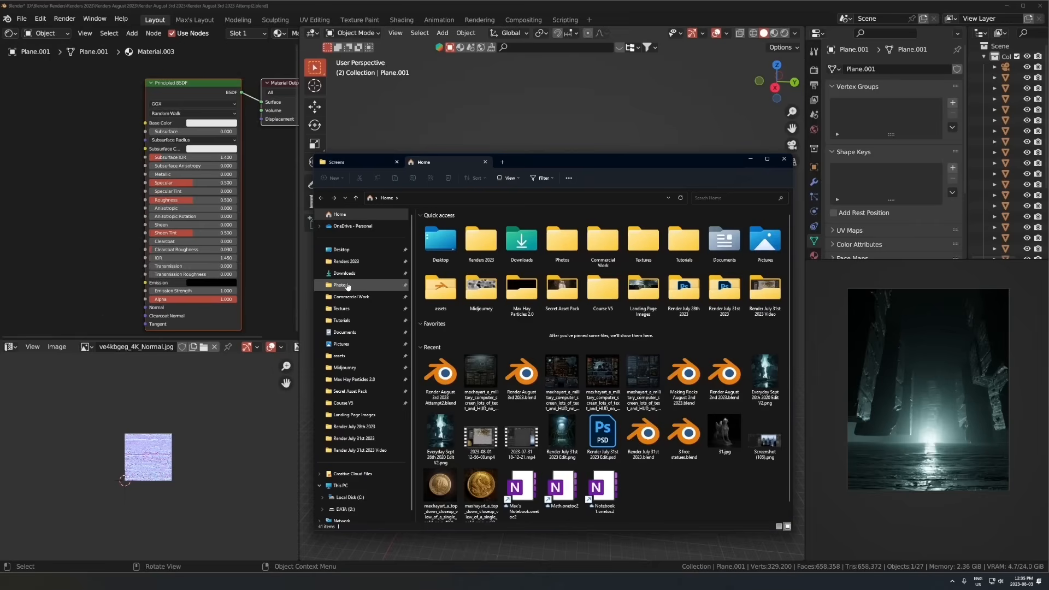
click(340, 285)
double_click(464, 301)
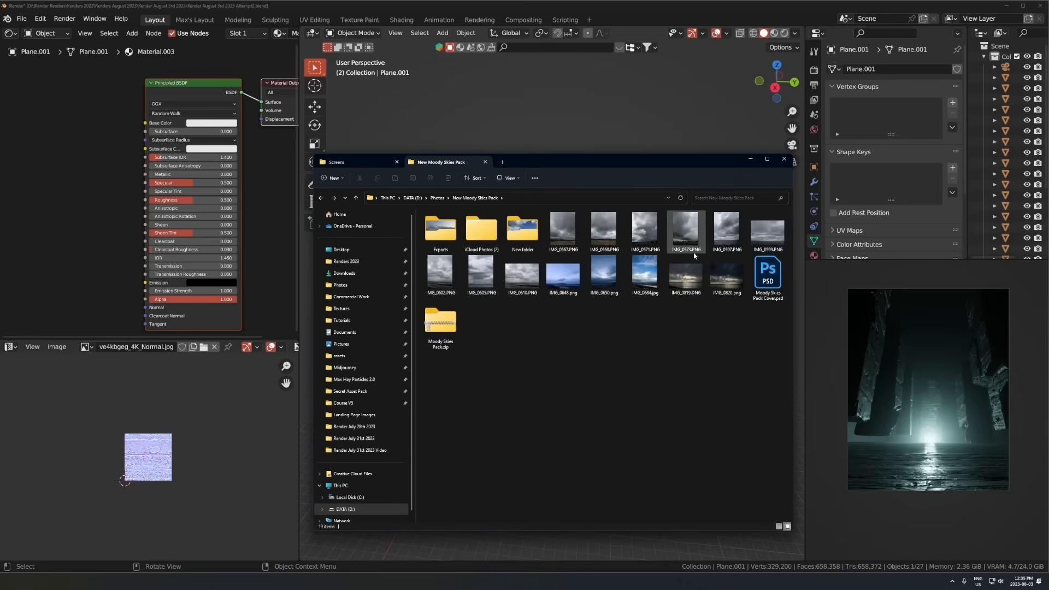
double_click(440, 229)
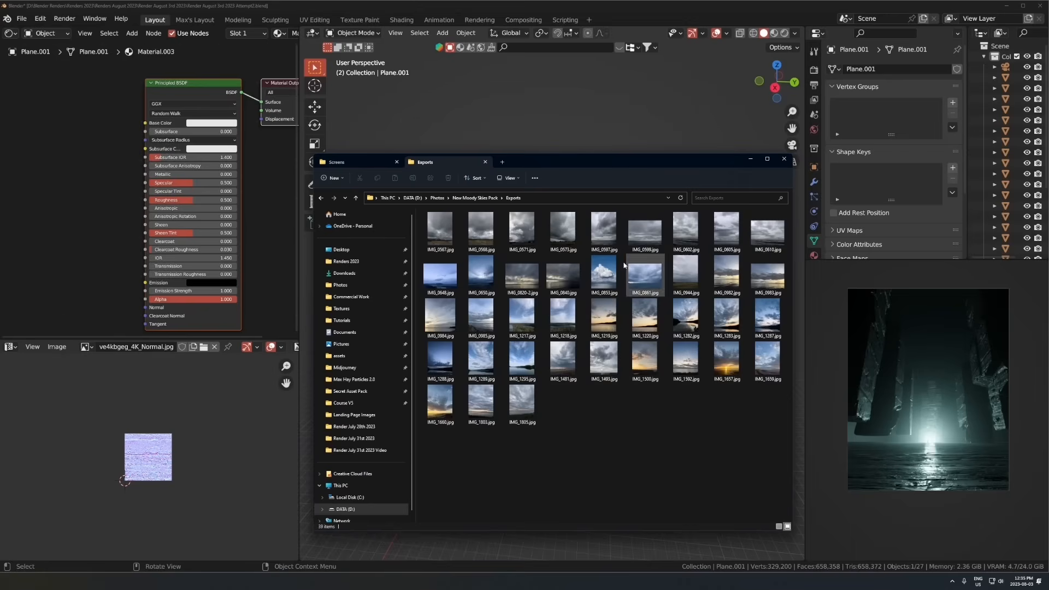
Step: Bring IMG_1493.jpg into the backdrop material and connect its color to the shader's Emission and Alpha
drag(77, 233, 44, 229)
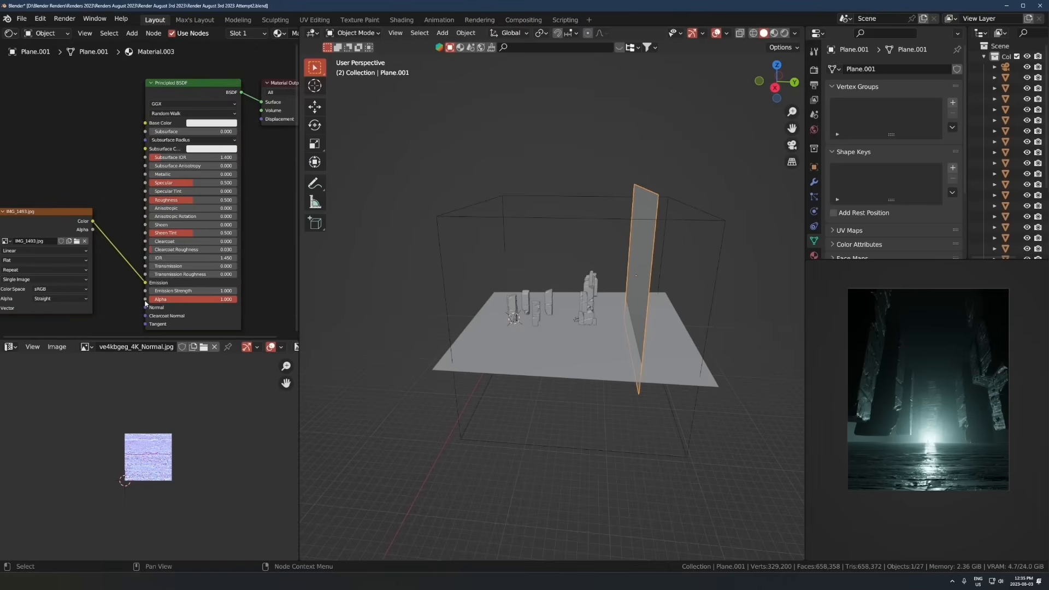
drag(145, 300, 127, 285)
drag(86, 221, 91, 221)
Step: Apply the backdrop plane's transform, and reposition its UVs over the sky image before returning to the camera view
scroll(501, 279, up, 3)
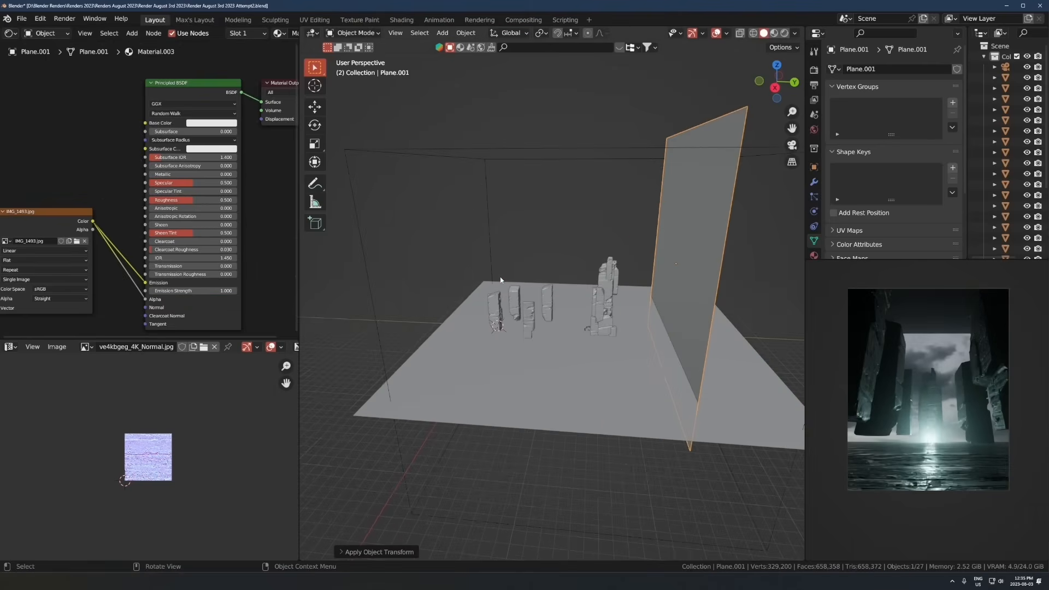
key(Tab)
key(g)
click(235, 429)
key(Tab)
key(KP_0)
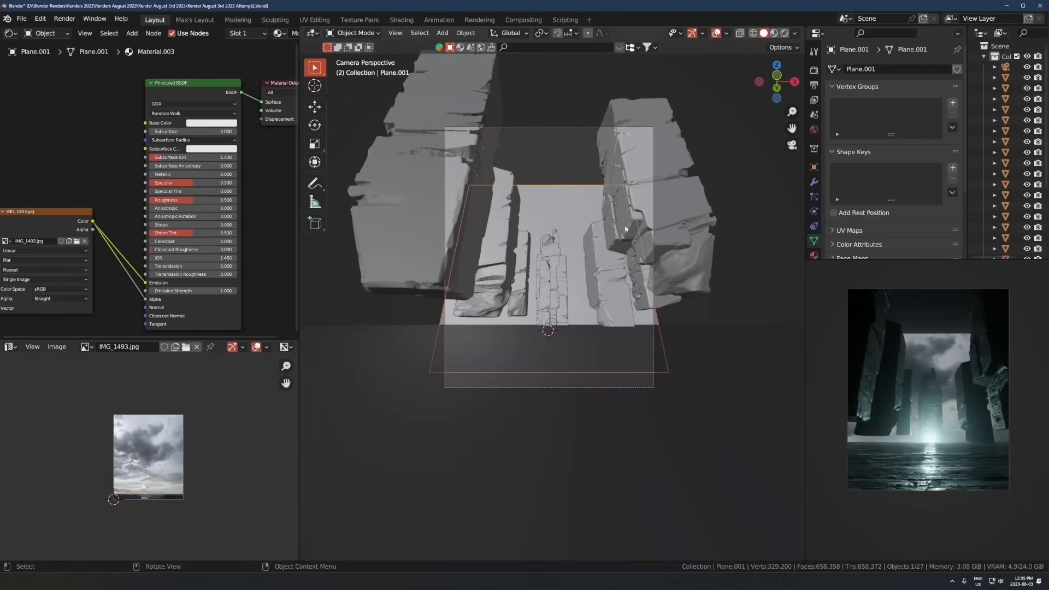
Step: Copy the scene camera's rotation onto the backdrop plane so that it faces the camera
shift+click(568, 127)
key(shift+a)
key(r)
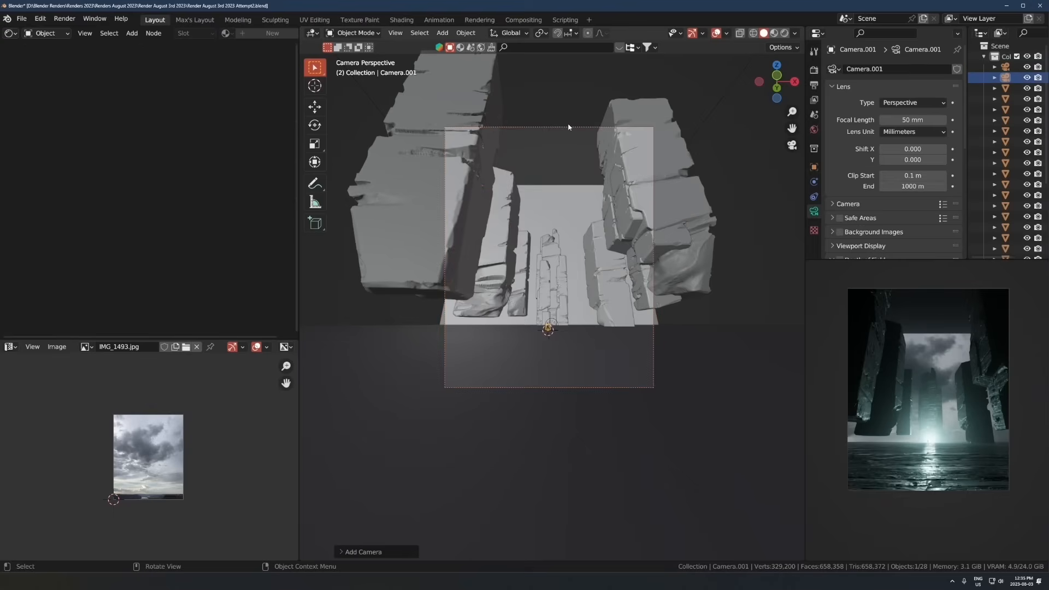
click(564, 189)
shift+click(558, 127)
key(ctrl+c)
click(558, 146)
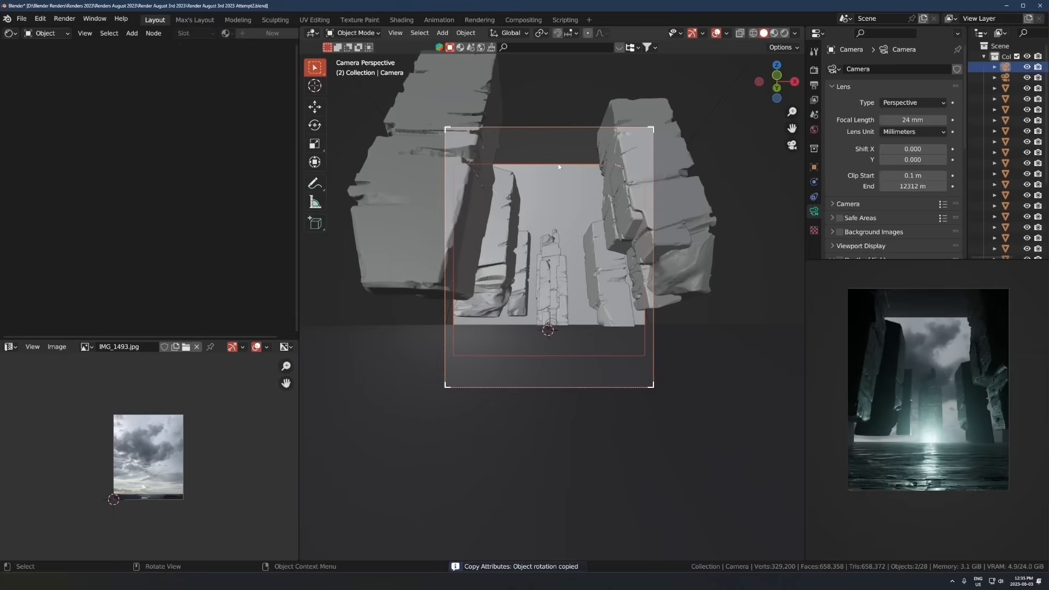
Step: Move the backdrop plane along its local Y axis, scale it up, and raise it to fill the sky area
click(565, 176)
key(g)
key(y)
key(y)
click(645, 227)
key(s)
click(666, 225)
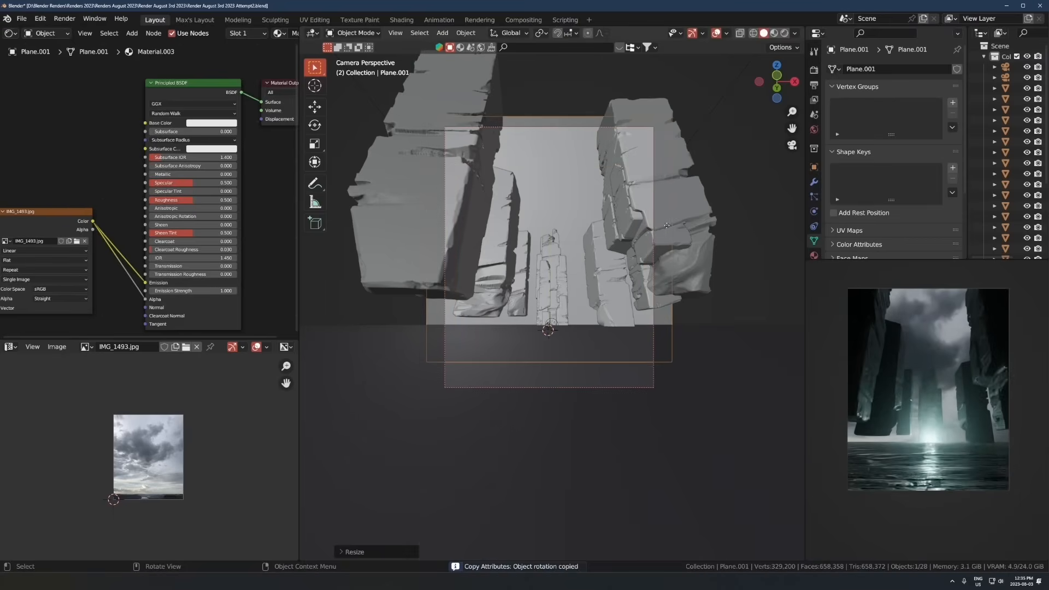
key(g)
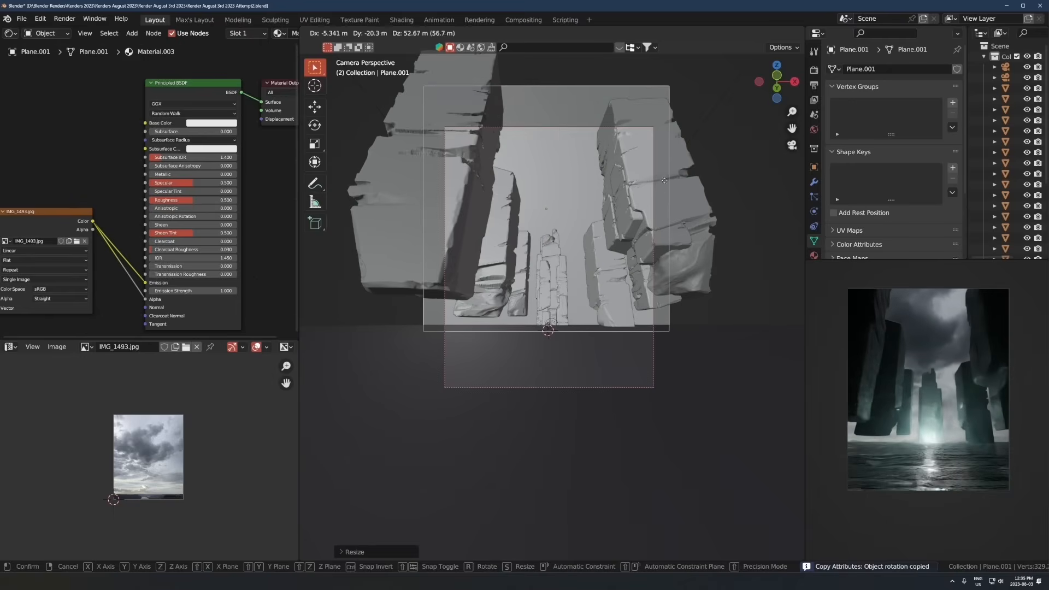
click(673, 116)
key(Tab)
key(g)
key(Escape)
key(Tab)
Step: Lower the backdrop plane along its local Y axis so that its bottom edge sits just below the horizon
key(g)
key(y)
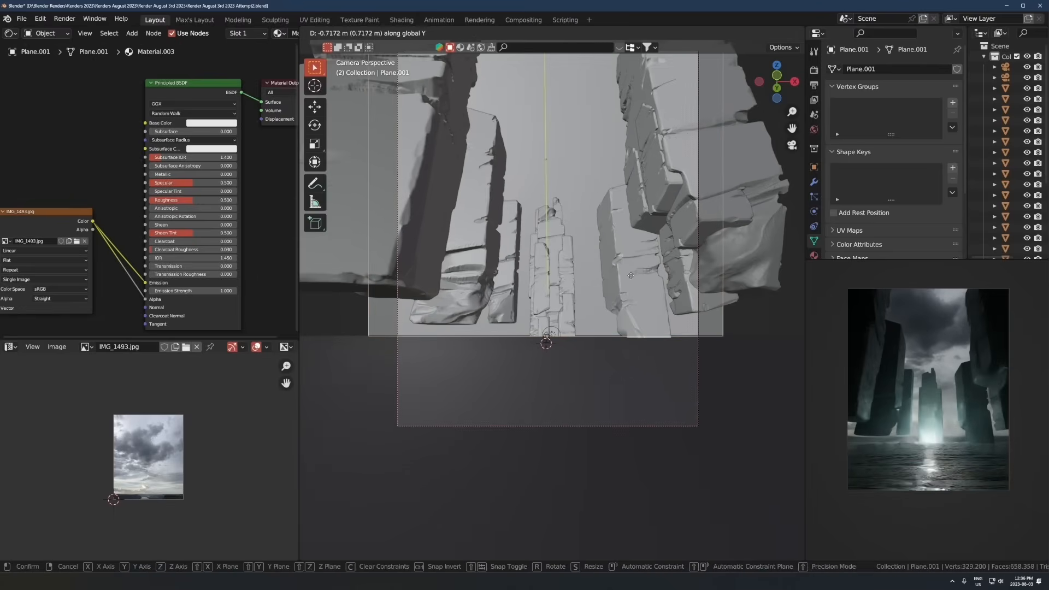
key(y)
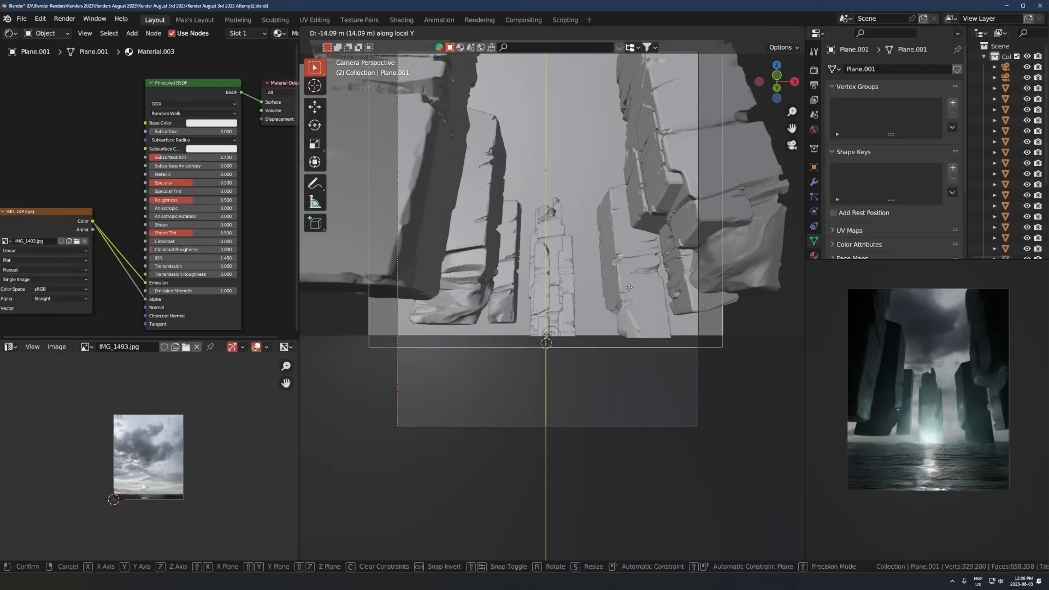
click(618, 321)
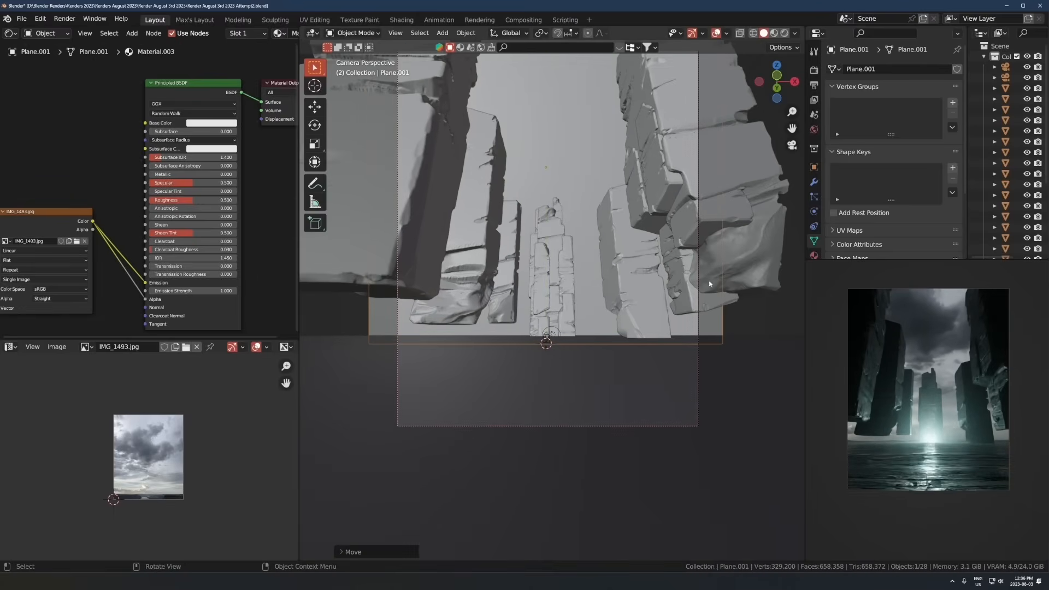
scroll(704, 312, up, 2)
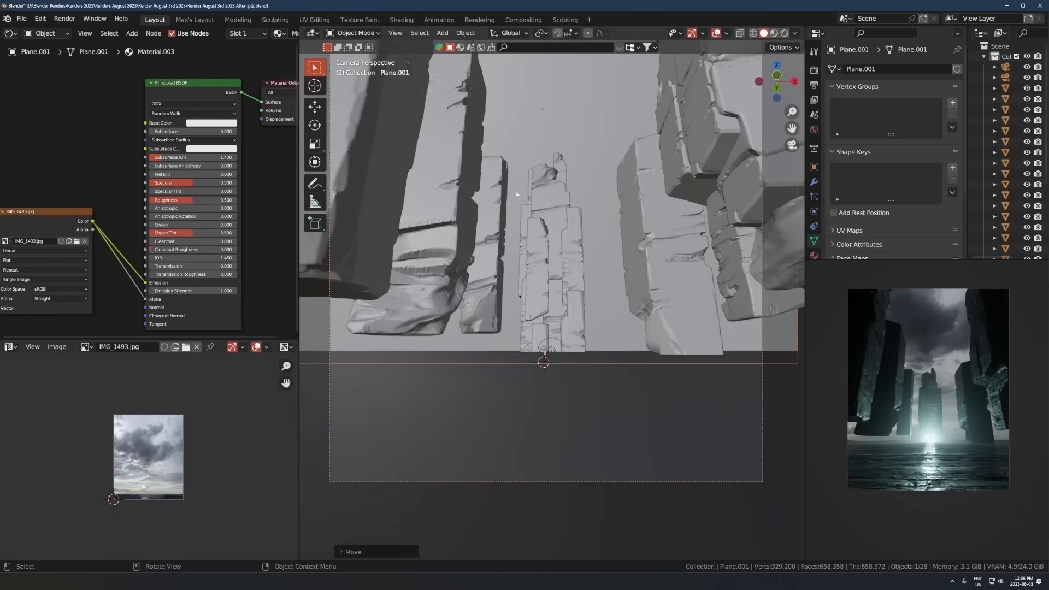
Step: Insert a Hue/Saturation/Value node between the sky image and Emission, and set its saturation to 0.330
middle_drag(69, 281, 132, 240)
drag(128, 190, 71, 229)
scroll(136, 262, up, 4)
key(shift+a)
click(153, 261)
text(hue)
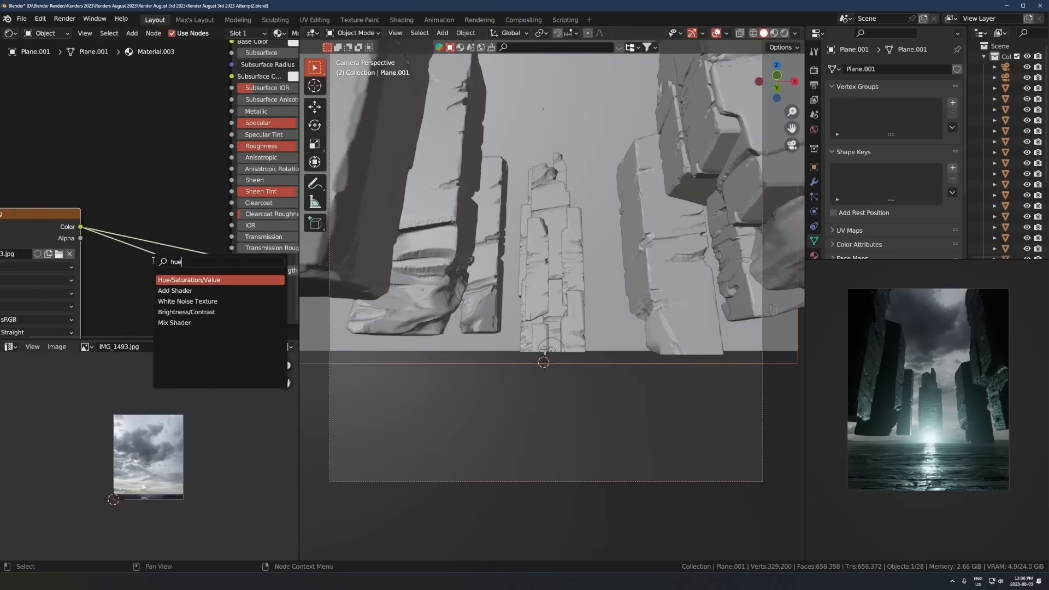
key(Return)
click(164, 208)
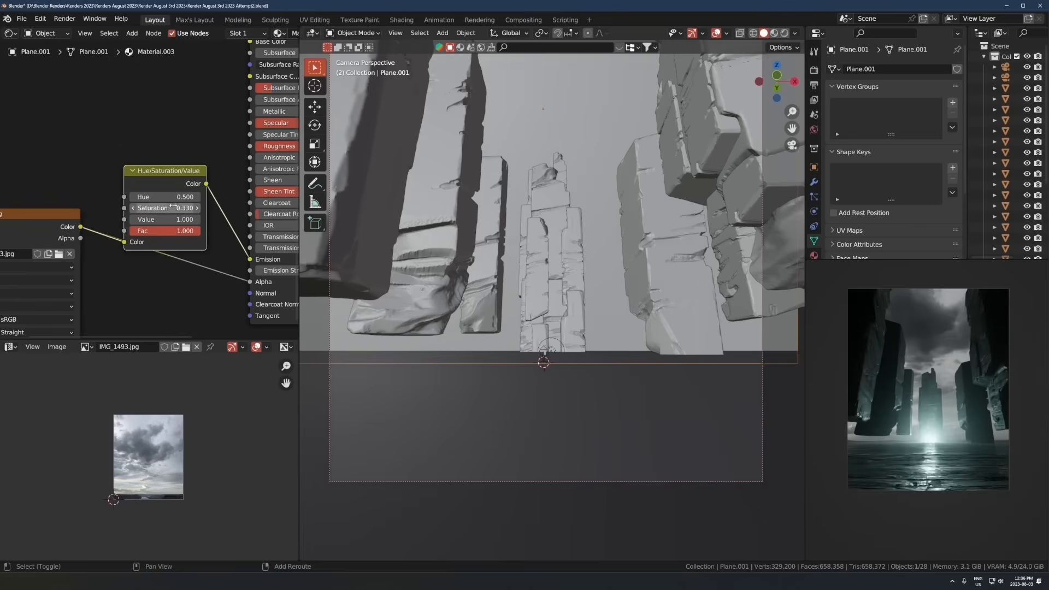
key(shift+a)
key(Return)
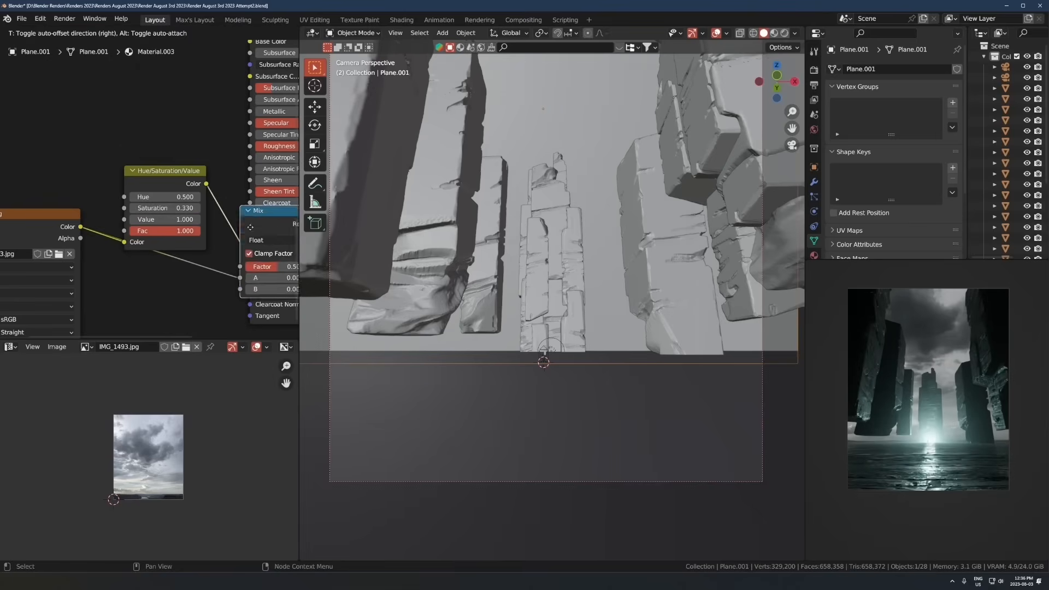
right_click(158, 84)
Step: Insert a Mix Color node set to Multiply between the Hue/Saturation/Value node and Emission
key(shift+a)
click(196, 95)
text(mixc)
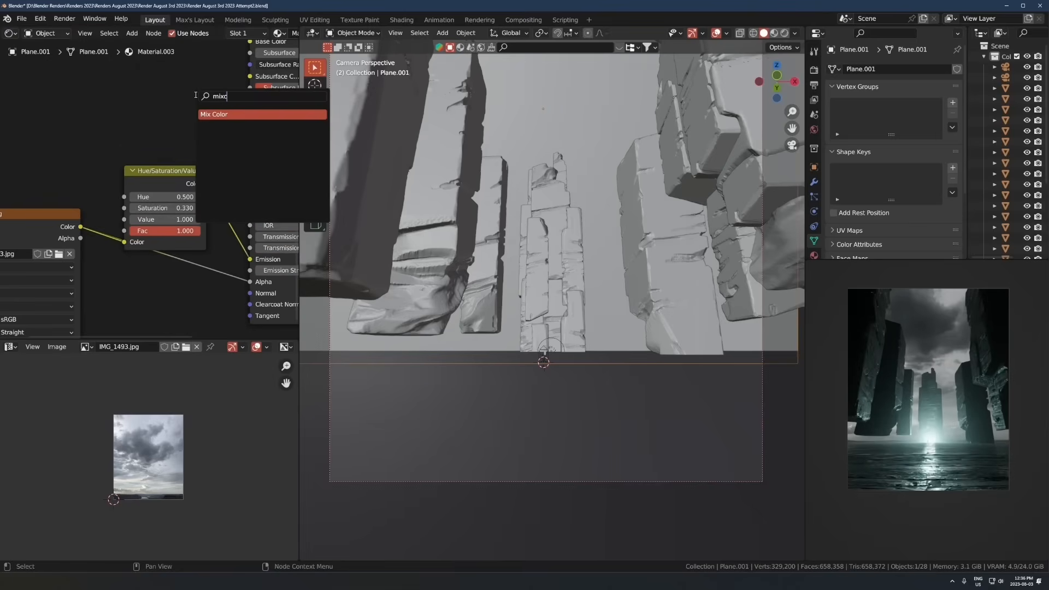
key(Return)
click(144, 85)
click(146, 120)
click(159, 69)
drag(154, 45, 204, 124)
scroll(268, 229, up, 3)
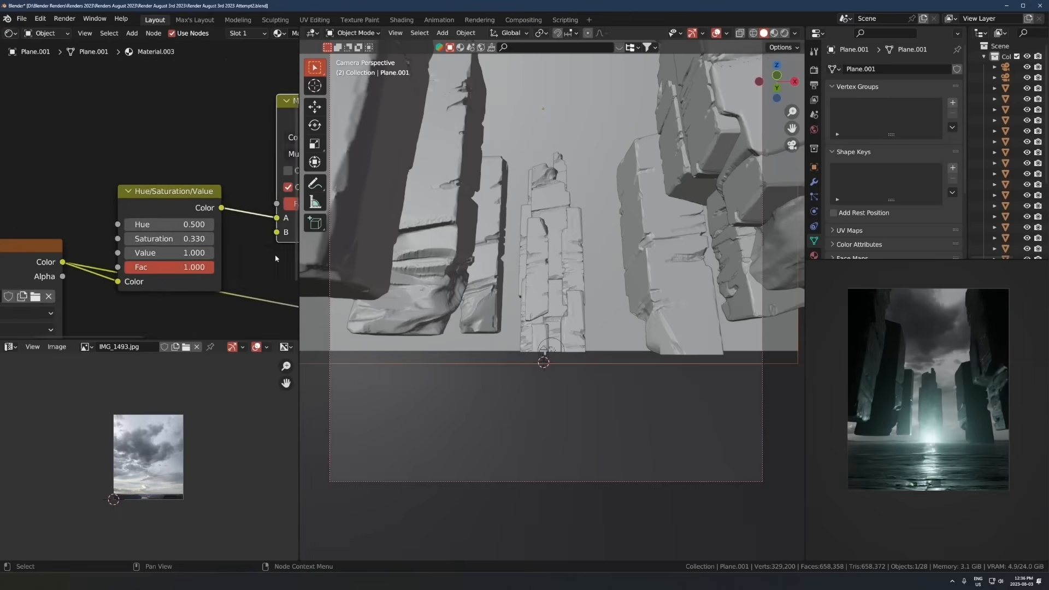
Step: Set the Multiply node's B color to light blue and its factor to 0.528
middle_drag(283, 252, 143, 253)
click(203, 233)
drag(239, 86, 295, 43)
drag(193, 204, 212, 206)
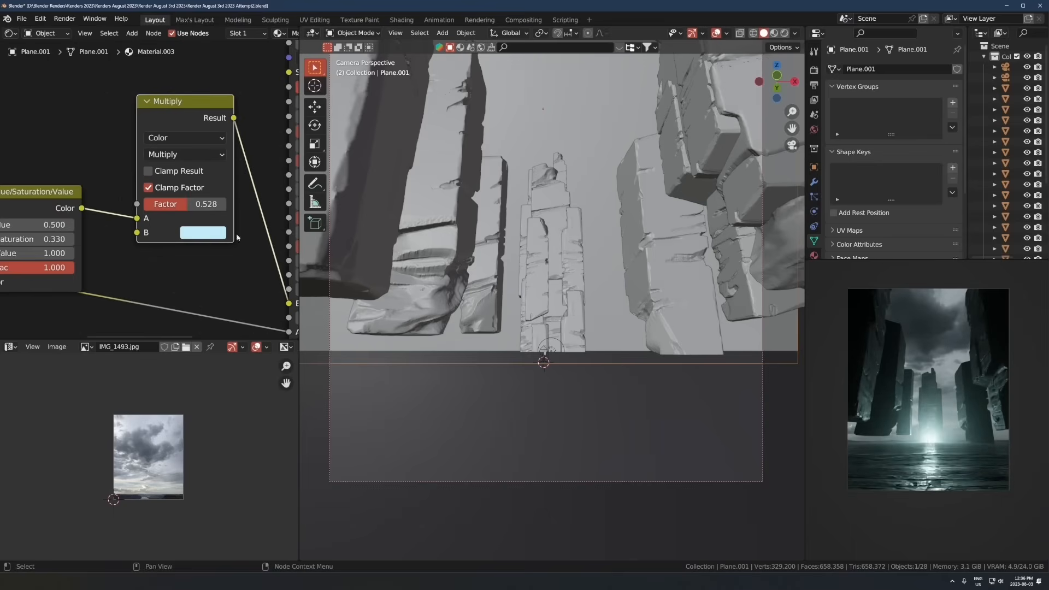
Step: Try the point light as an Area light with a free rotation, and undo the change
click(555, 349)
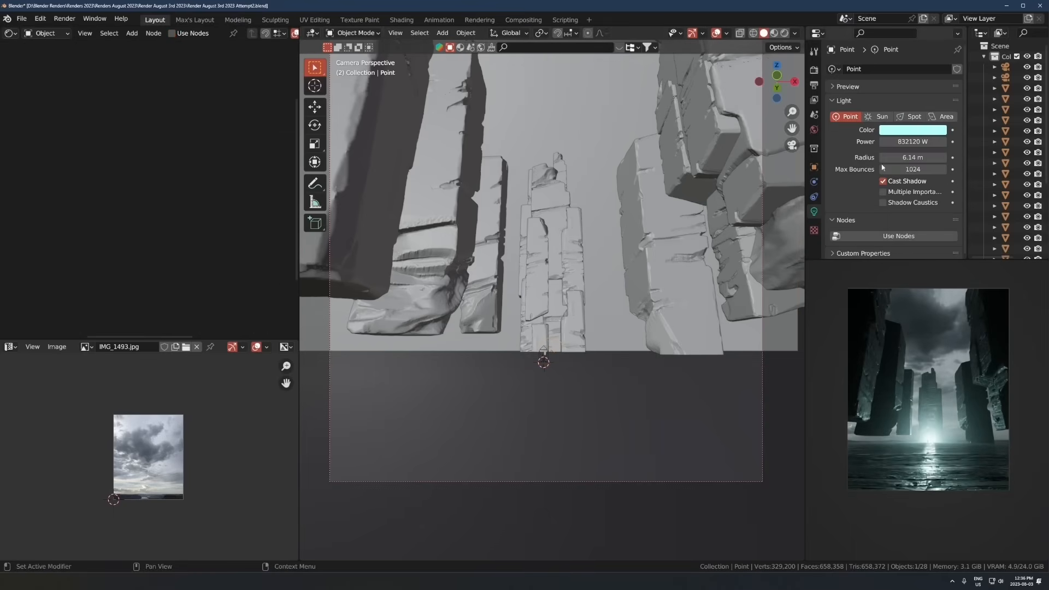
click(941, 117)
key(r)
key(r)
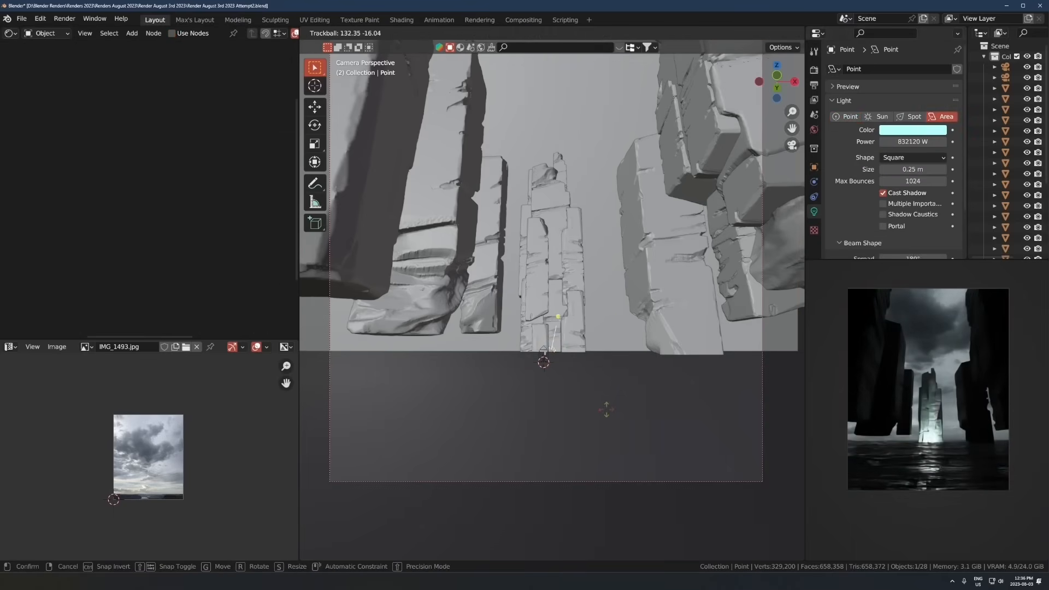
right_click(600, 441)
key(ctrl+z)
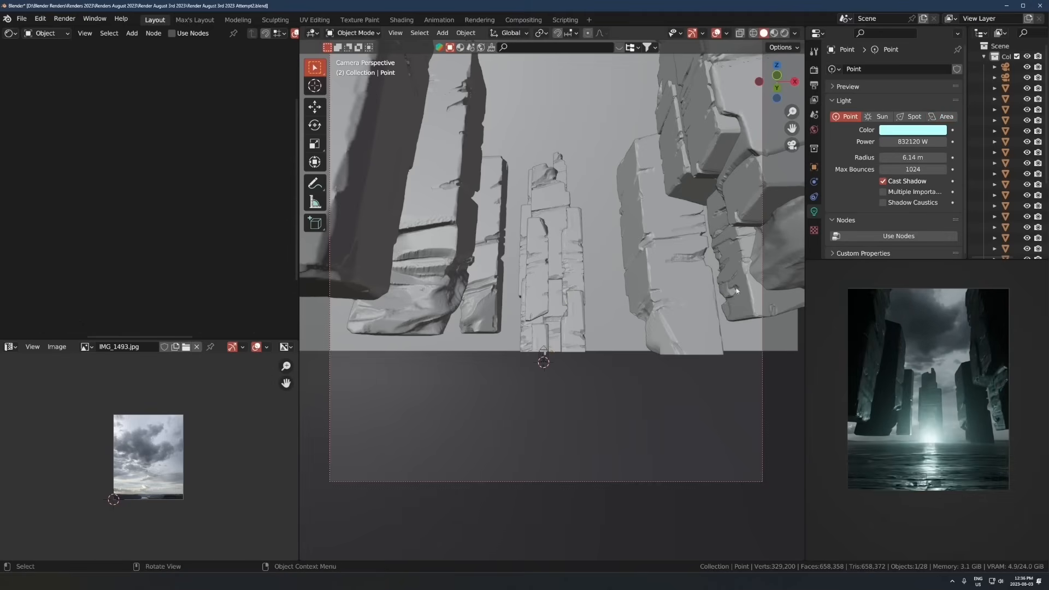
Step: Shift the point light slightly along the vertical axis behind the central tower
key(g)
key(z)
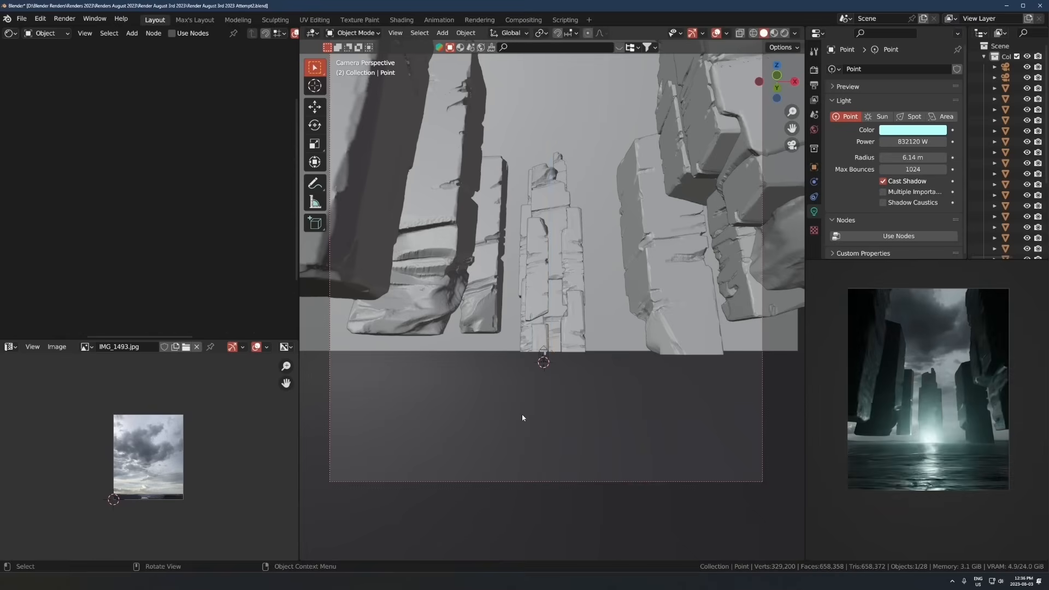
click(551, 507)
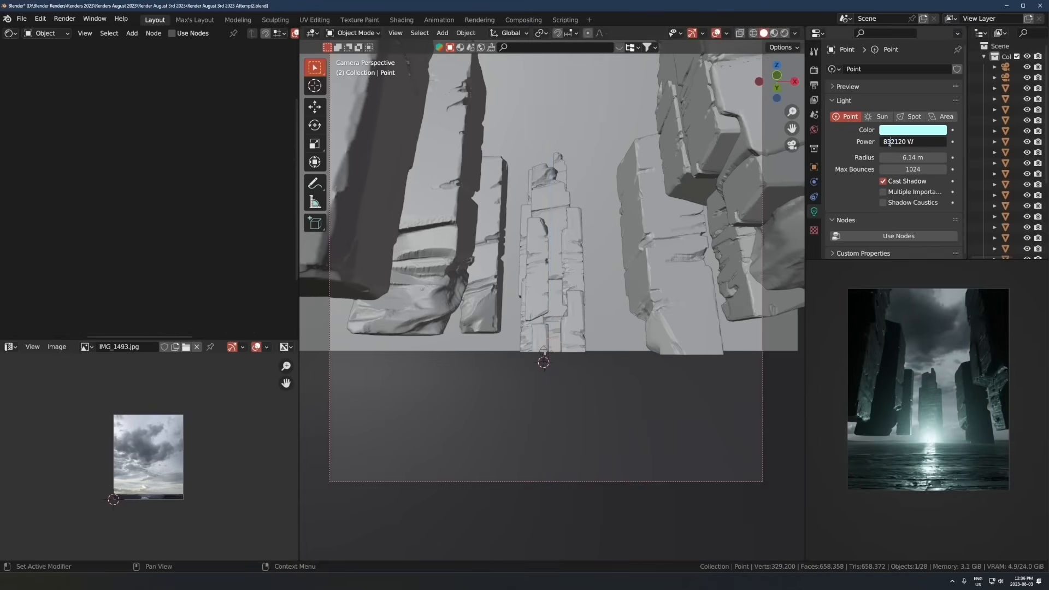
Step: Try a different power value for the point light, and undo the change
key(BackSpace)
key(BackSpace)
text(2)
key(Return)
key(ctrl+z)
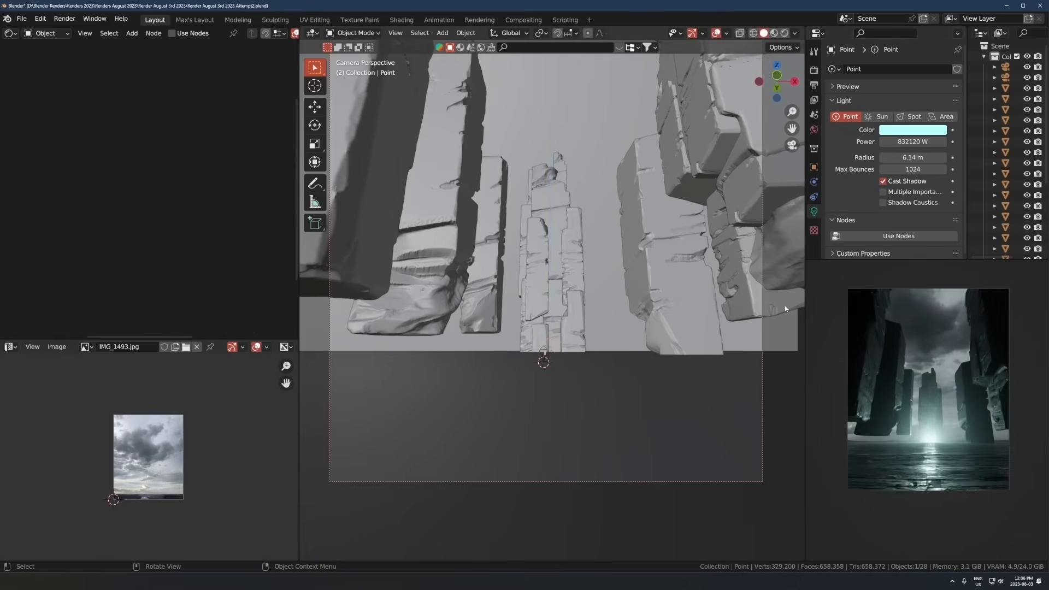
Step: Hide the point light in both the viewport and renders
scroll(1018, 175, down, 2)
click(1022, 257)
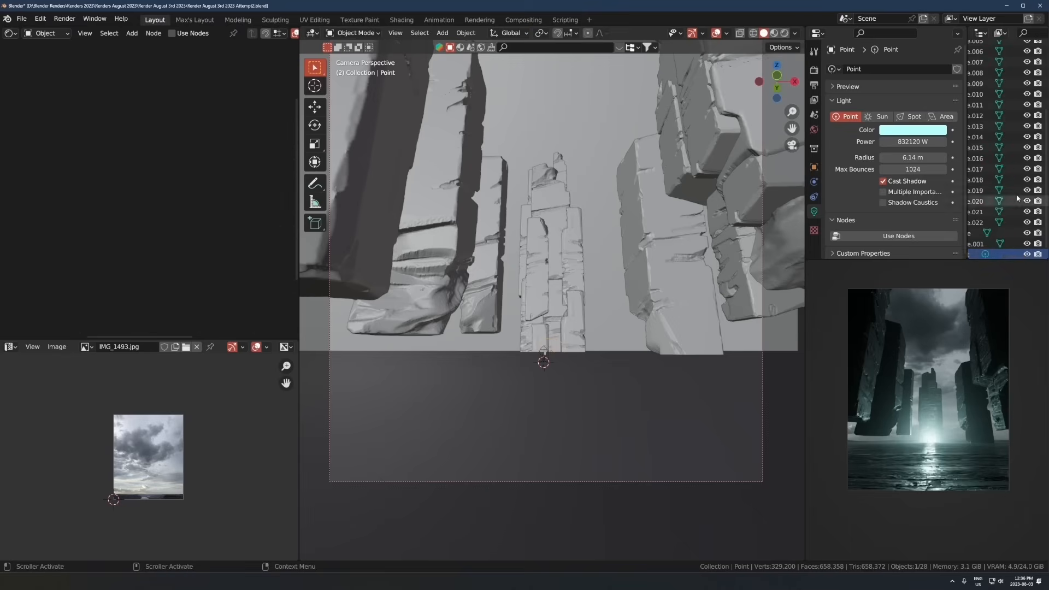
middle_drag(1017, 207, 1040, 192)
drag(1038, 248, 1026, 248)
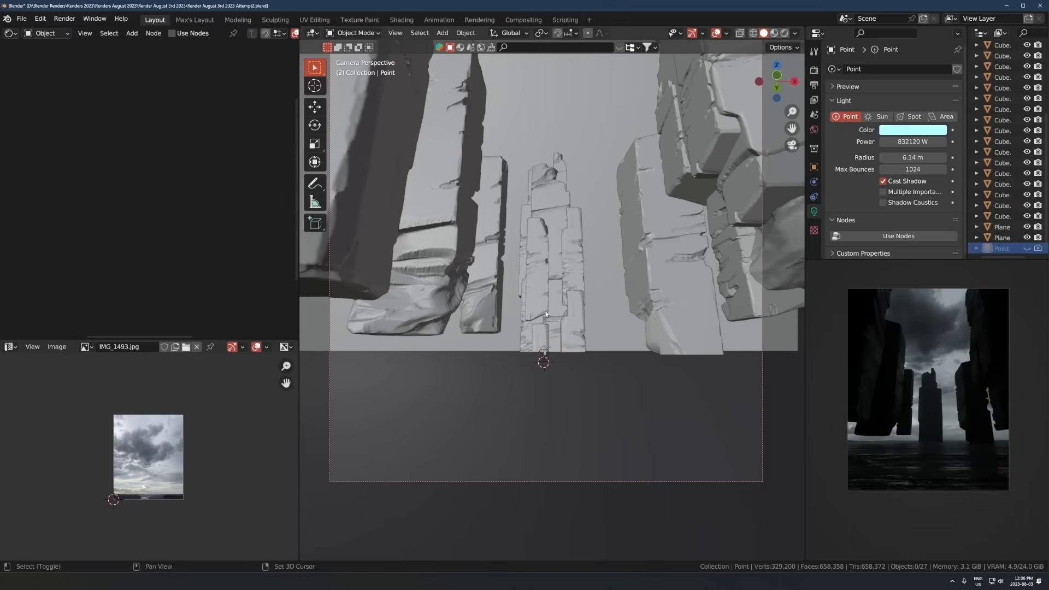
Step: Add an area light at the central tower's base and raise it vertically above the ground
key(shift+a)
mouse_move(546, 445)
click(589, 470)
key(g)
key(z)
click(589, 343)
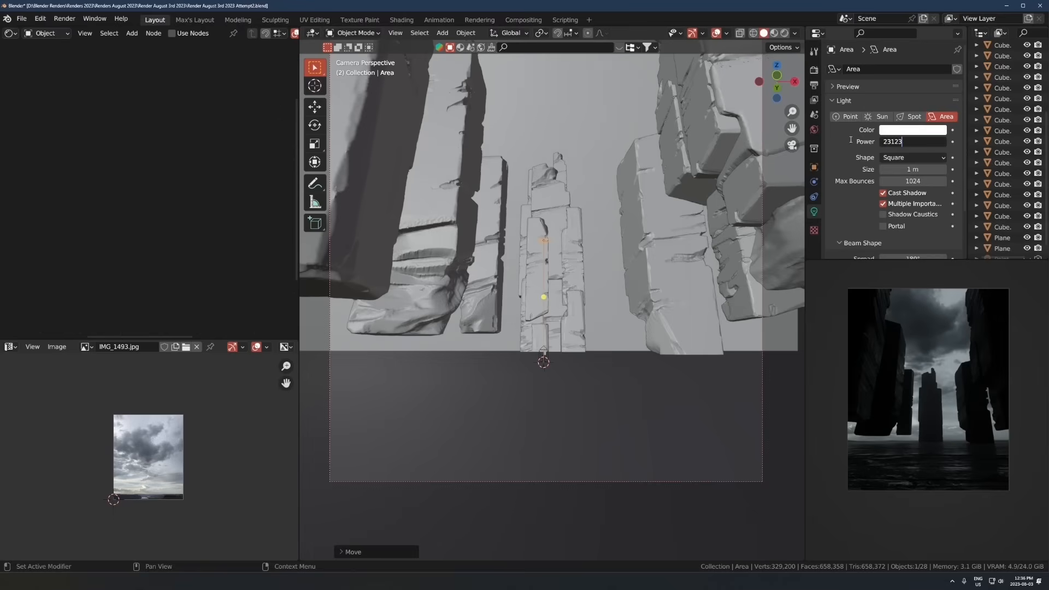
Step: Set the area light's power to 23.123 MW and reposition the light along the Y axis
key(Return)
scroll(546, 218, down, 3)
key(g)
key(y)
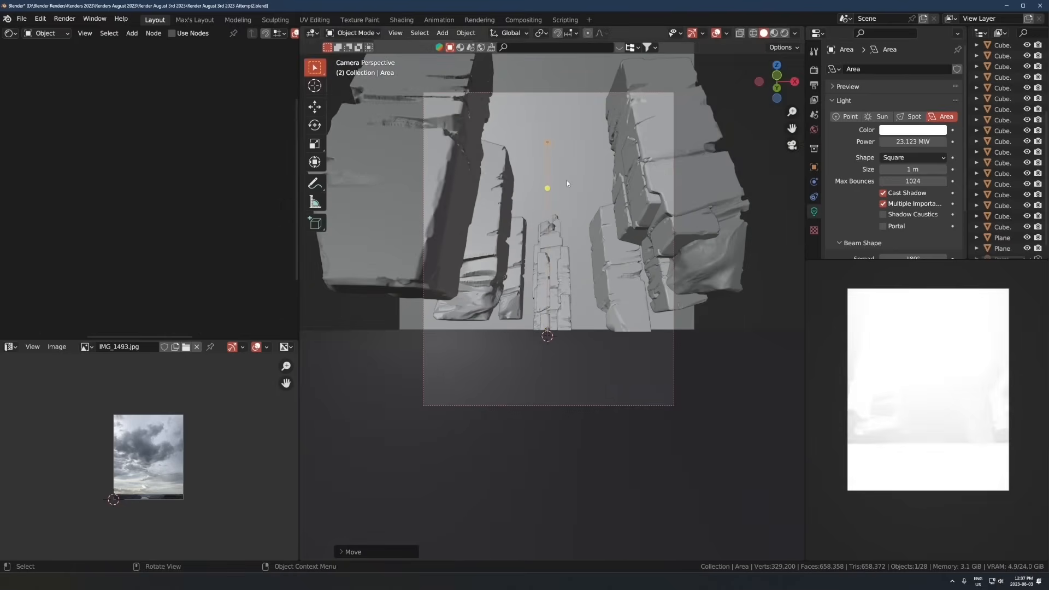
click(571, 243)
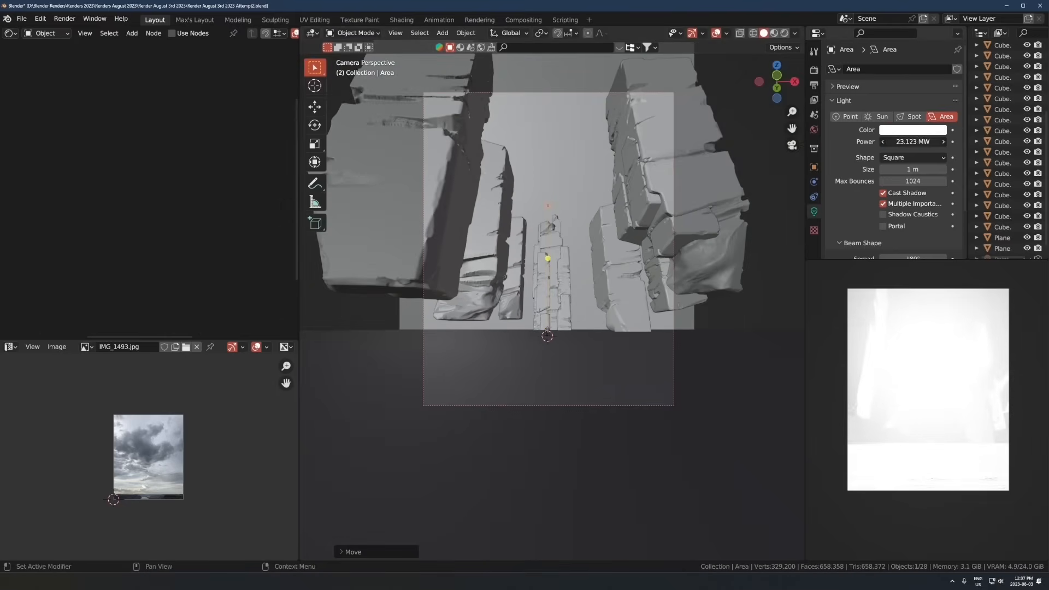
Step: Set the area light's power to 3.1233 MW and its size to 50 m
key(Delete)
key(Return)
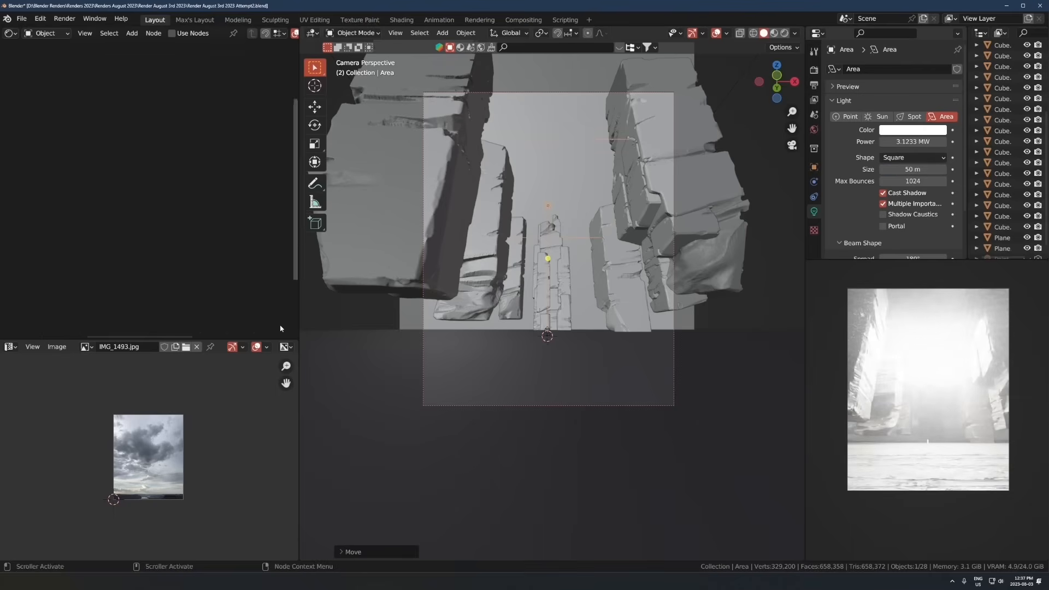
Step: Move the area light about 135 m back along the Y axis and raise it high above the pillars
scroll(536, 356, down, 3)
key(g)
key(z)
click(541, 222)
key(g)
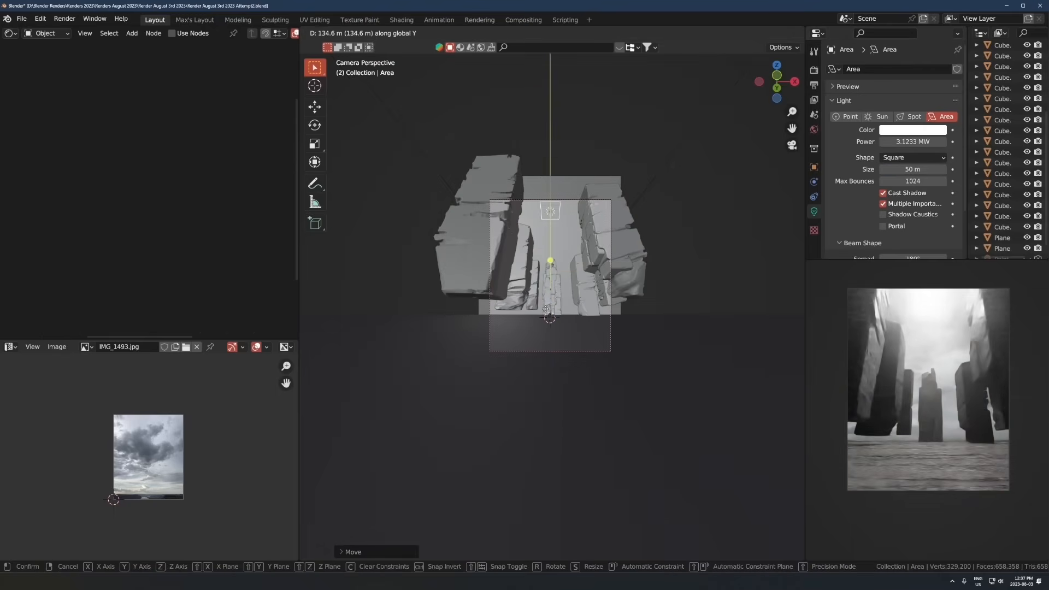
key(z)
click(543, 251)
Step: Color the area light pale blue and push it further back along the Y axis
click(927, 129)
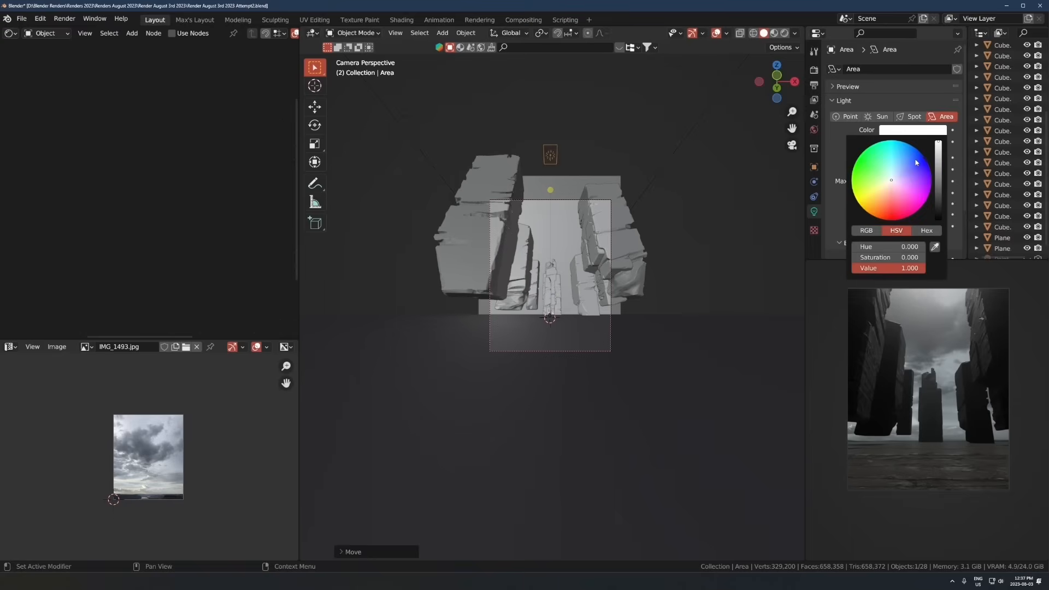
click(893, 171)
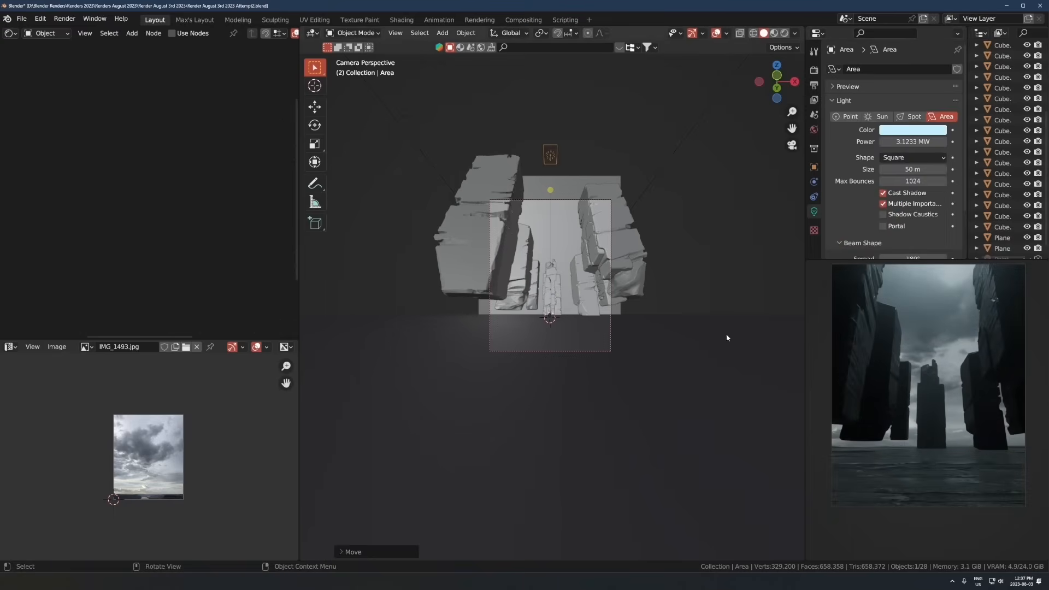
key(g)
key(y)
click(595, 208)
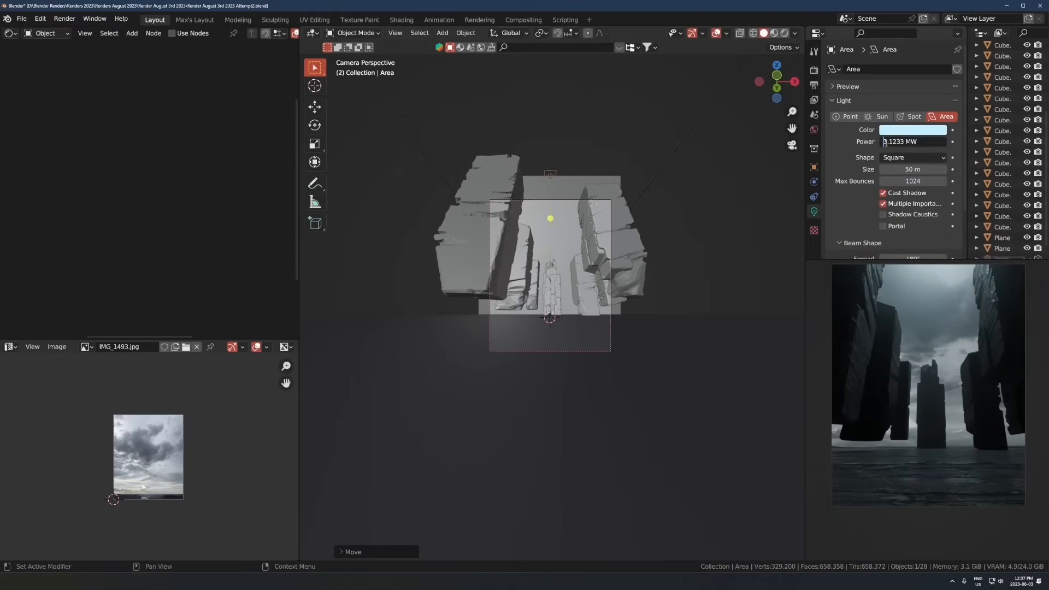
Step: Set the area light's power to 1.1233 MW and shift the light about -20 m along the Y axis
text(1)
key(Return)
key(g)
key(y)
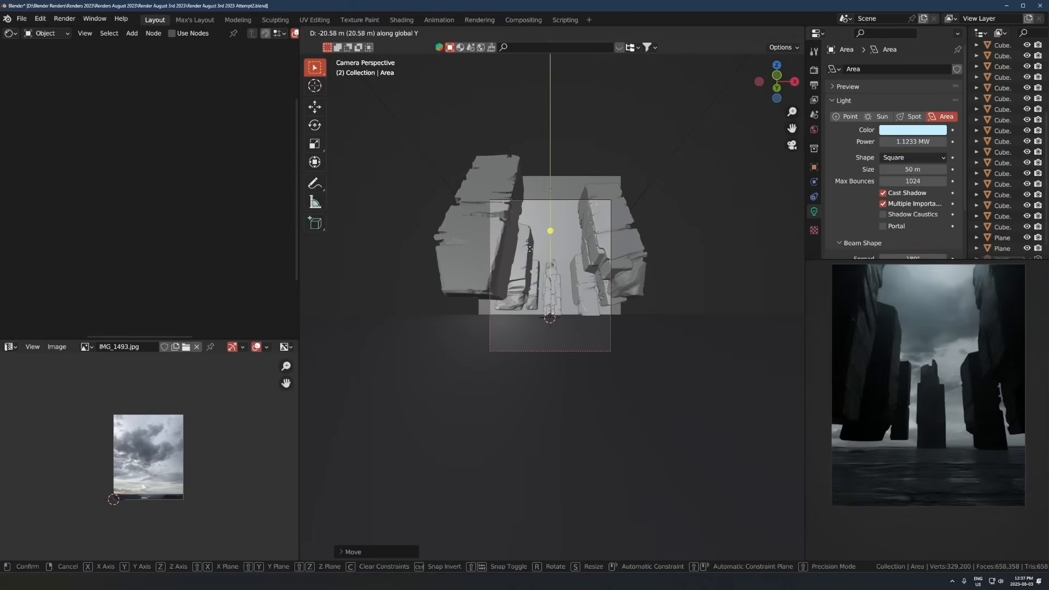
click(530, 240)
Step: Turn off Shadow in the sky backdrop plane's ray visibility
click(551, 195)
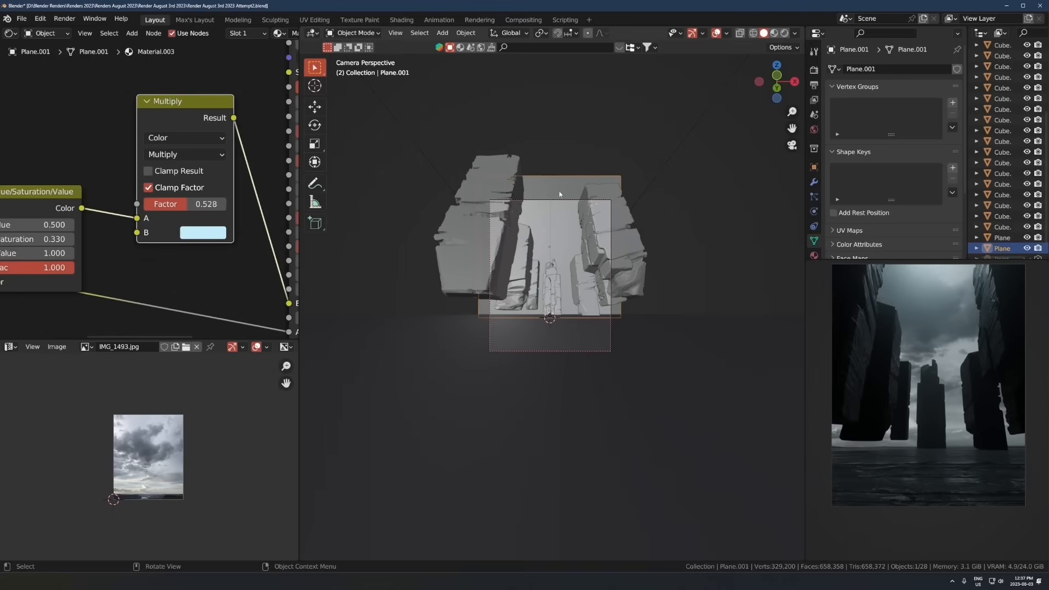
click(813, 166)
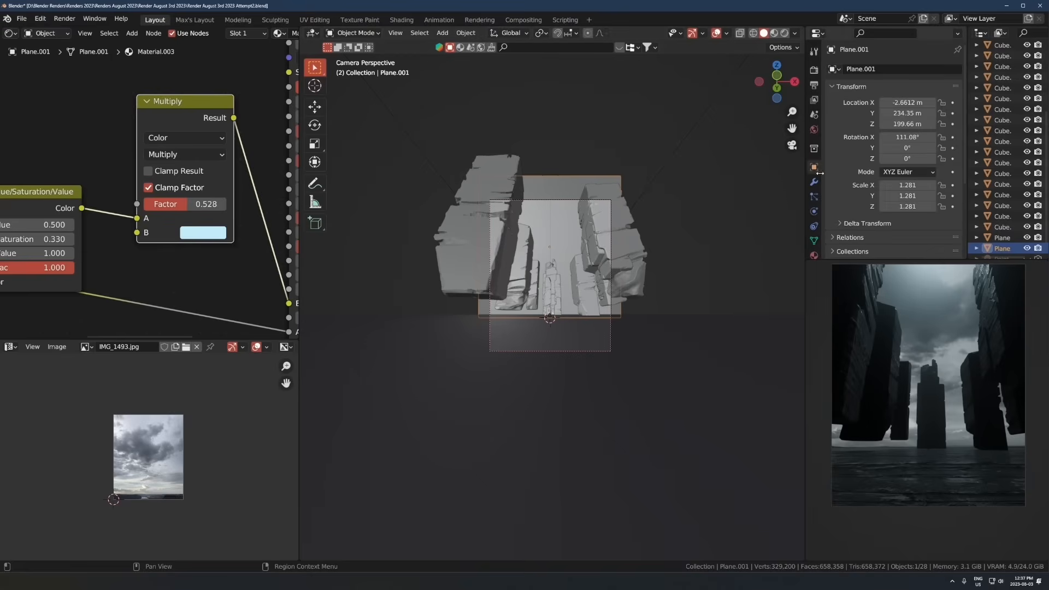
scroll(859, 200, down, 5)
scroll(884, 210, down, 6)
click(889, 206)
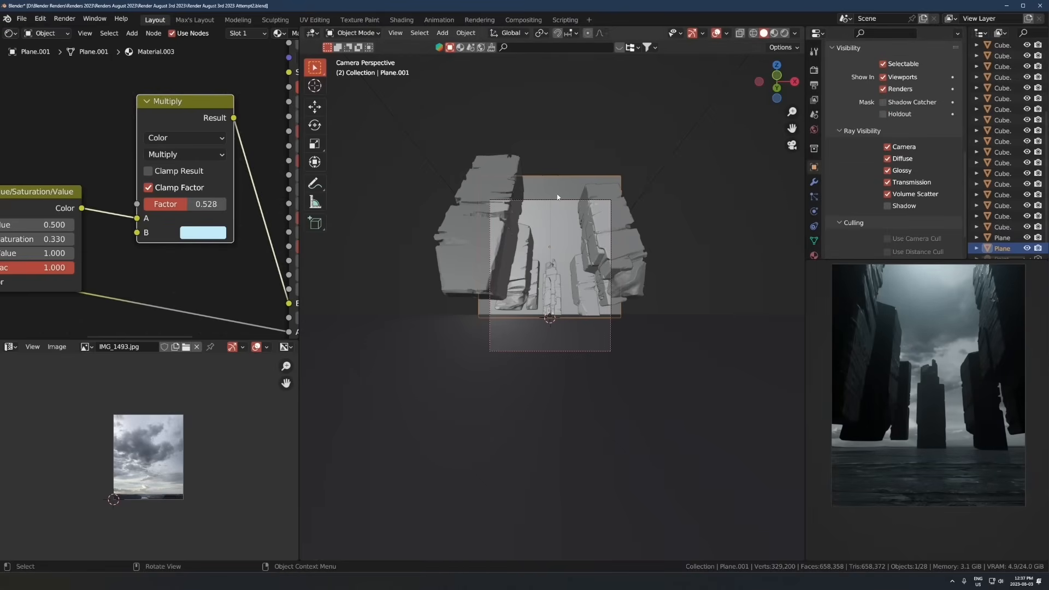
Step: Lower the area light above the rock pillars along the Z axis to a height of about 423 m
key(alt+z)
click(550, 222)
click(551, 222)
key(ctrl+z)
key(g)
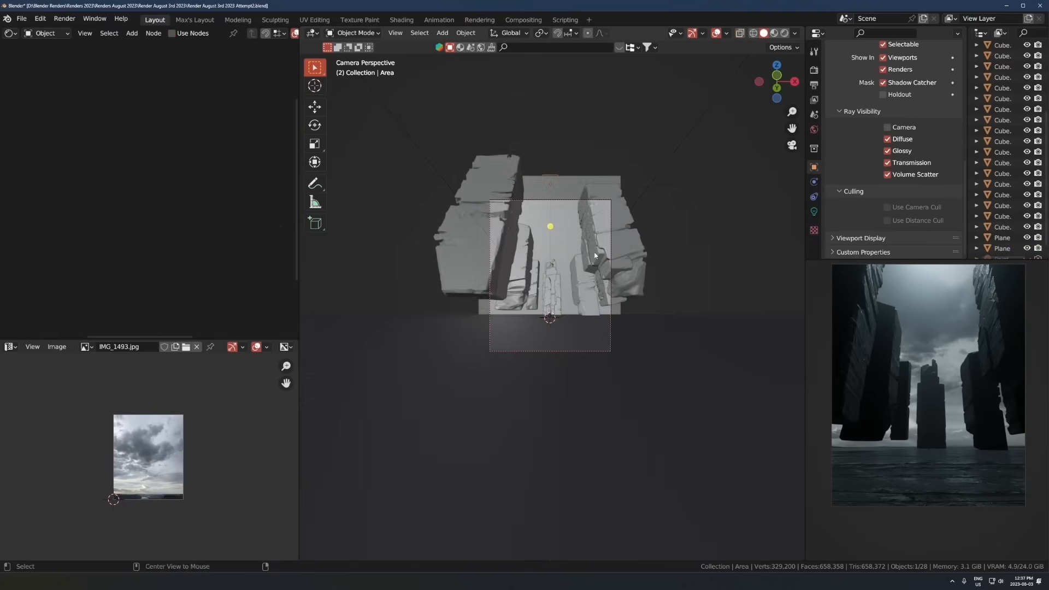
key(z)
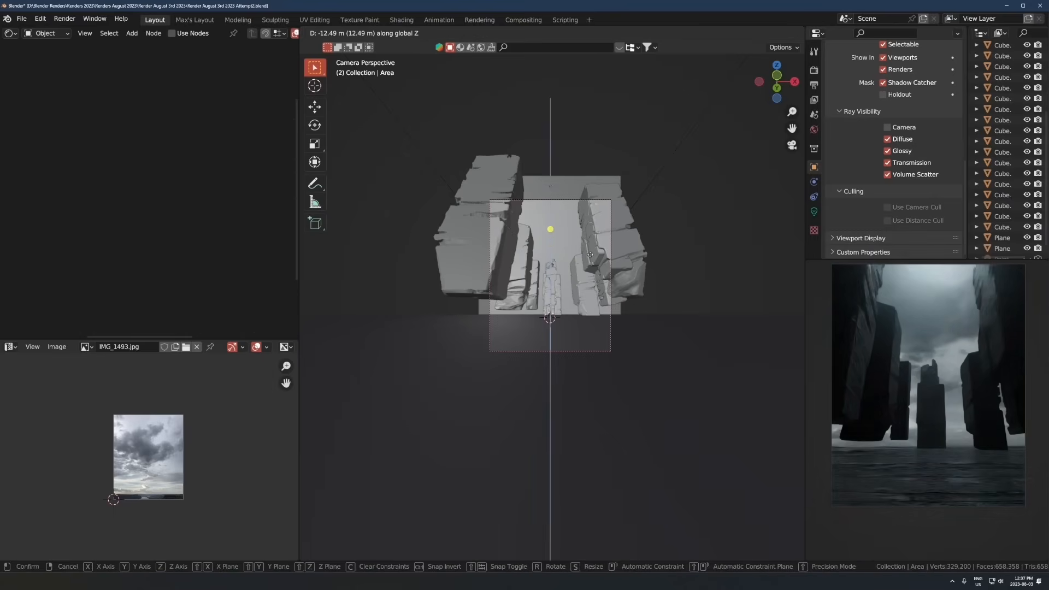
click(590, 255)
key(g)
key(z)
click(589, 260)
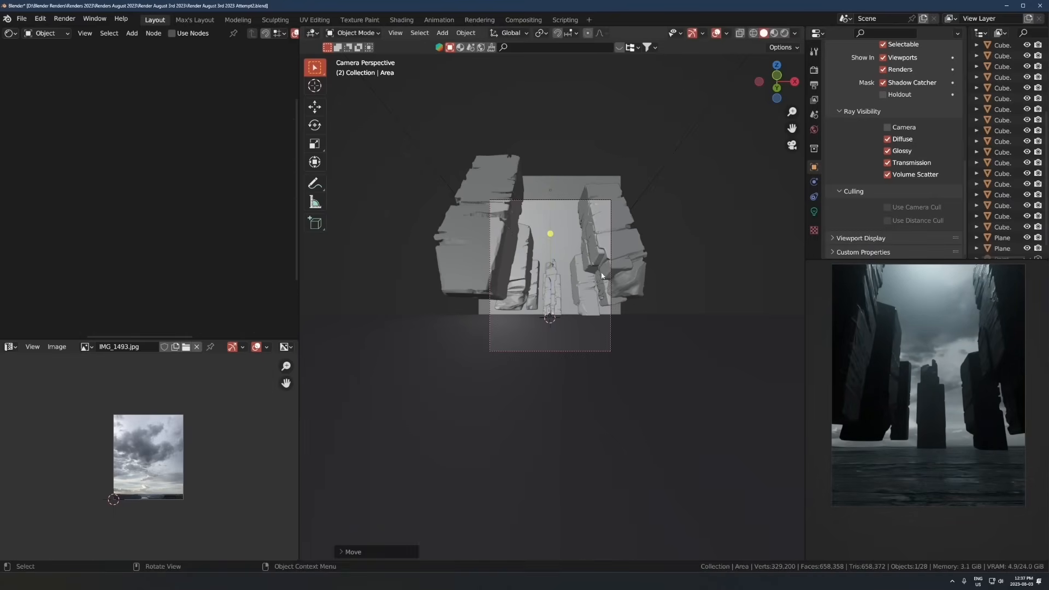
key(shift+d)
key(shift+z)
click(581, 291)
key(Delete)
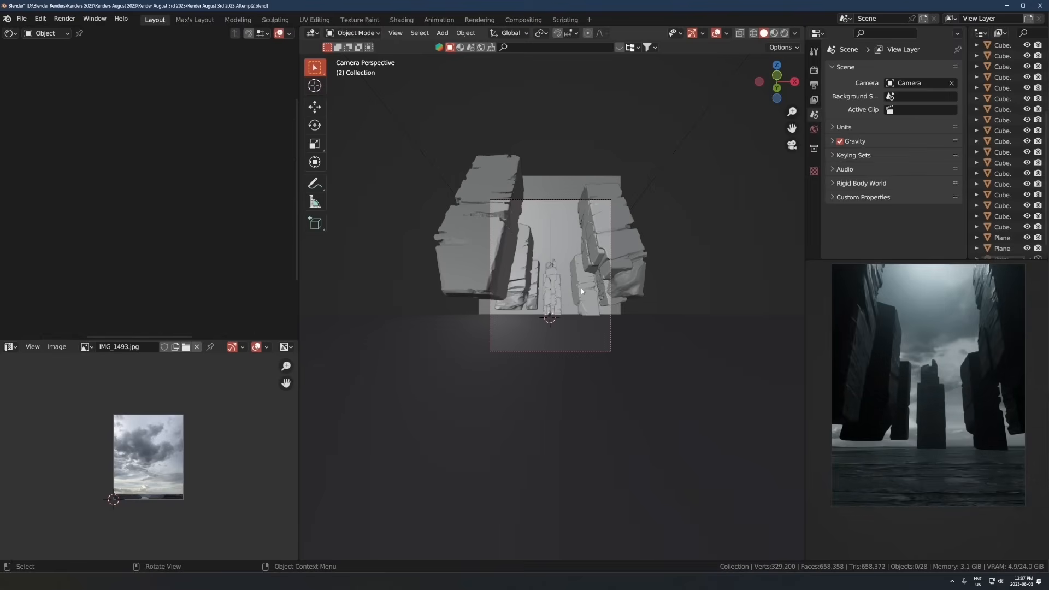
Step: Tilt the area light about -32° around Y and move it left of the pillars to about X -376 m
click(548, 185)
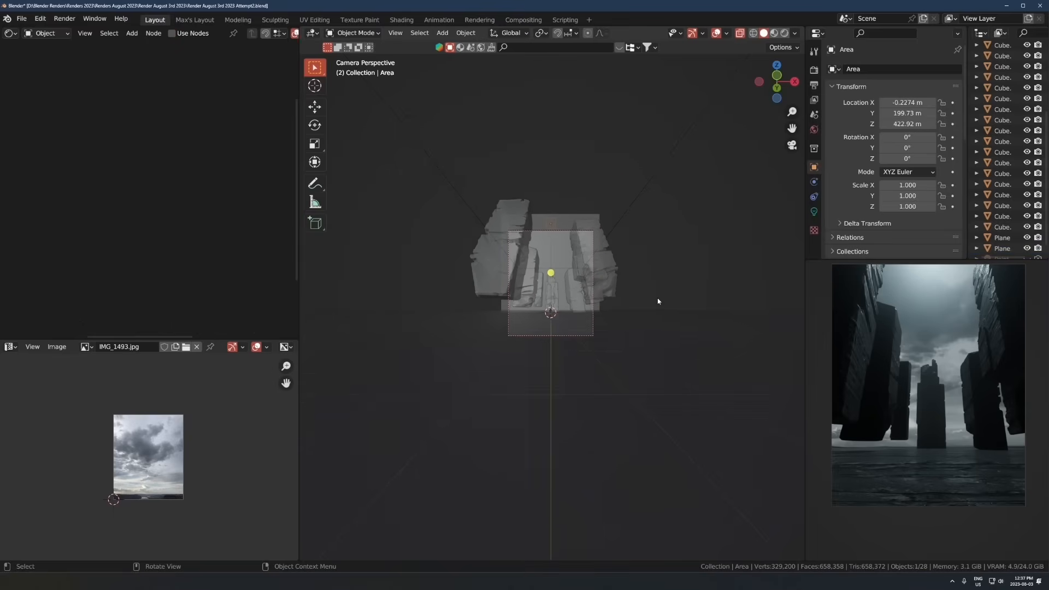
scroll(660, 300, down, 2)
key(r)
click(662, 240)
key(g)
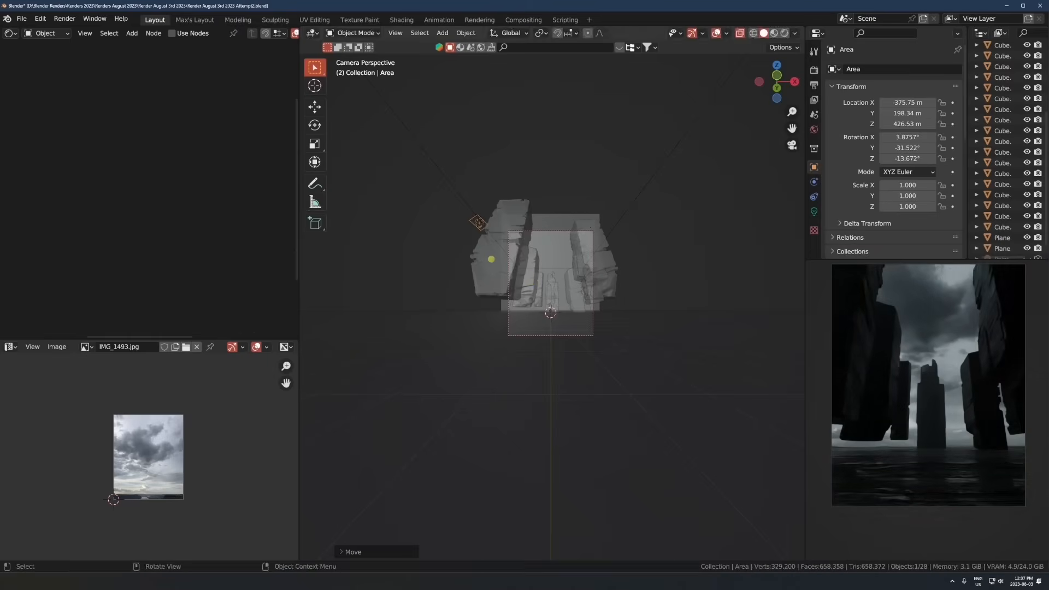
key(Escape)
Step: Set the area light's power to 12.123 MW
click(815, 211)
click(906, 132)
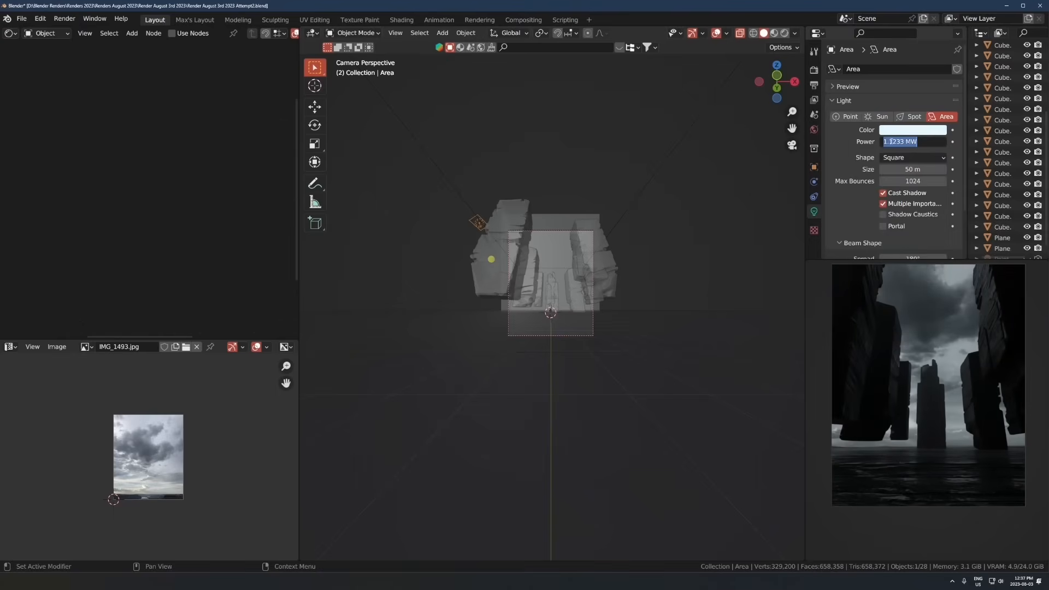
key(Return)
Step: Rotate the area light toward the pillars and reposition it beside the left rocks in the camera view
key(r)
click(548, 287)
key(g)
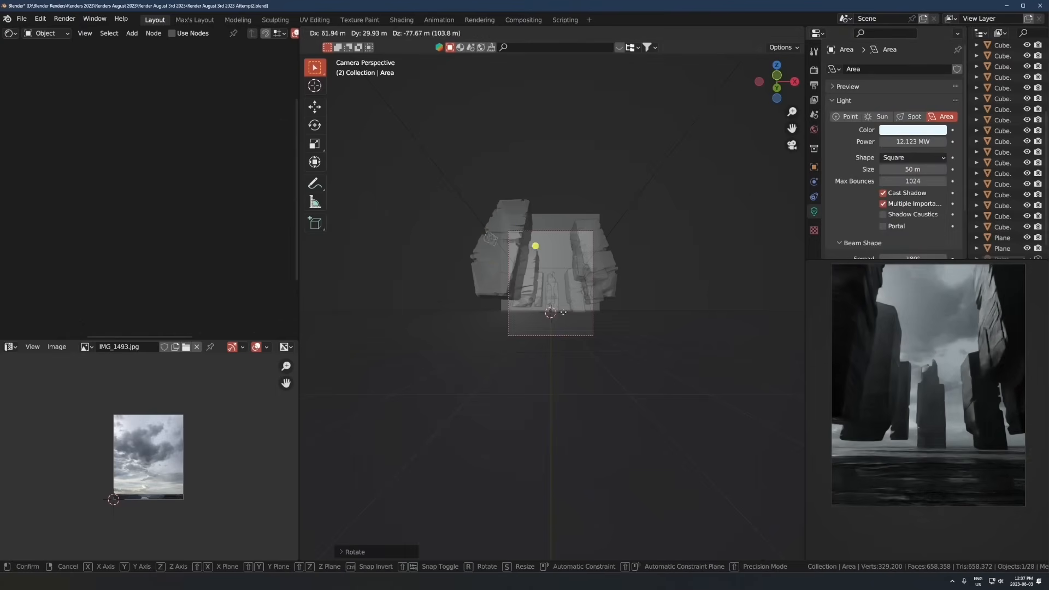
click(553, 298)
Step: From outside the camera view, move the area light horizontally and then freely to light the pillars from the left front
key(KP_0)
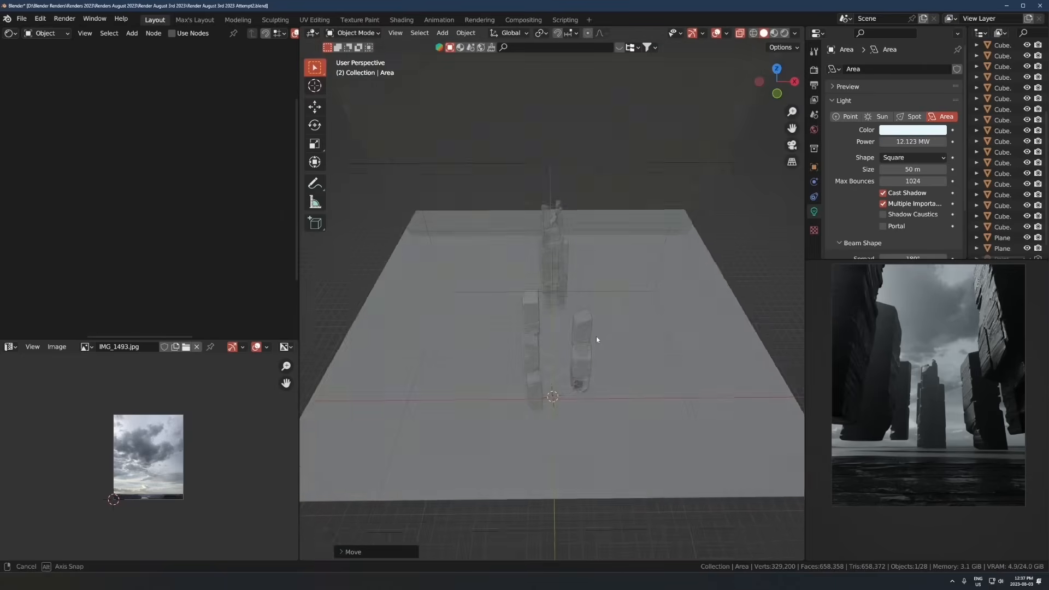
scroll(596, 344, down, 3)
key(g)
key(shift+z)
click(591, 356)
middle_drag(592, 356, 580, 306)
key(g)
click(630, 382)
Step: Slide the area light across the horizontal plane, keeping its height, to a spot near the ground plane's left edge
key(alt+z)
scroll(603, 353, up, 4)
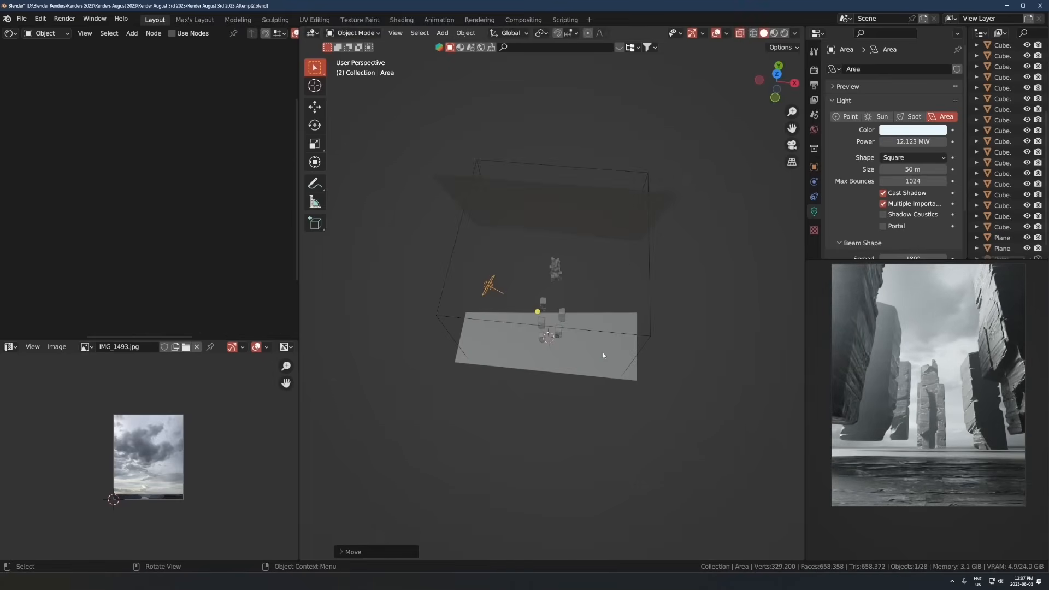
key(g)
key(shift+z)
click(582, 308)
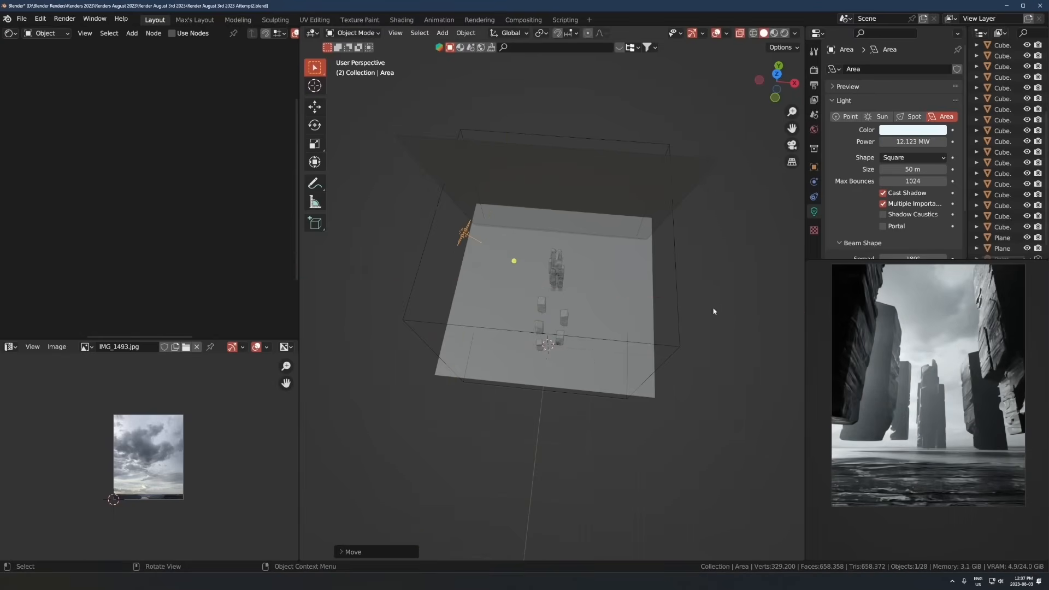
key(shift+z)
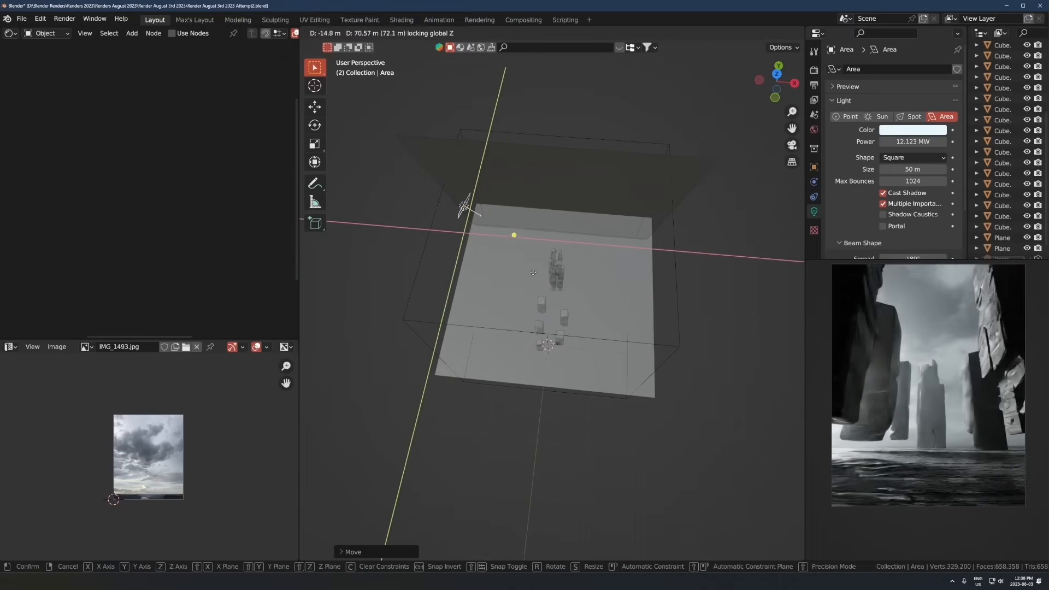
click(529, 292)
Step: Rotate the area light so it points more steeply down at the scene
scroll(591, 305, down, 2)
middle_drag(590, 309, 592, 264)
scroll(593, 259, up, 3)
scroll(594, 254, down, 2)
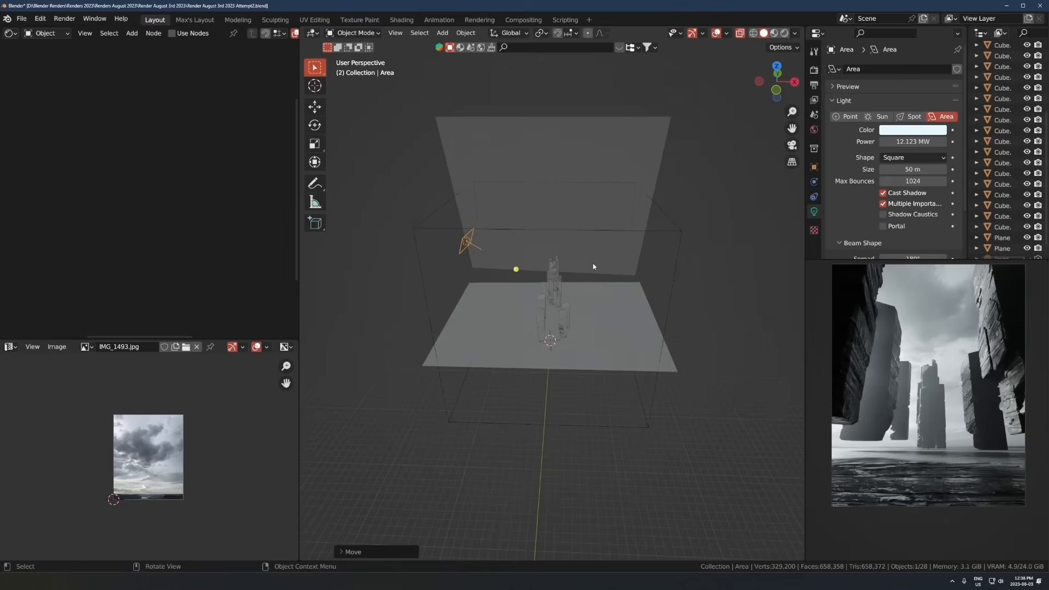
key(r)
click(569, 323)
Step: Try the area light on the right side of the pillars, and undo its repositioning
key(g)
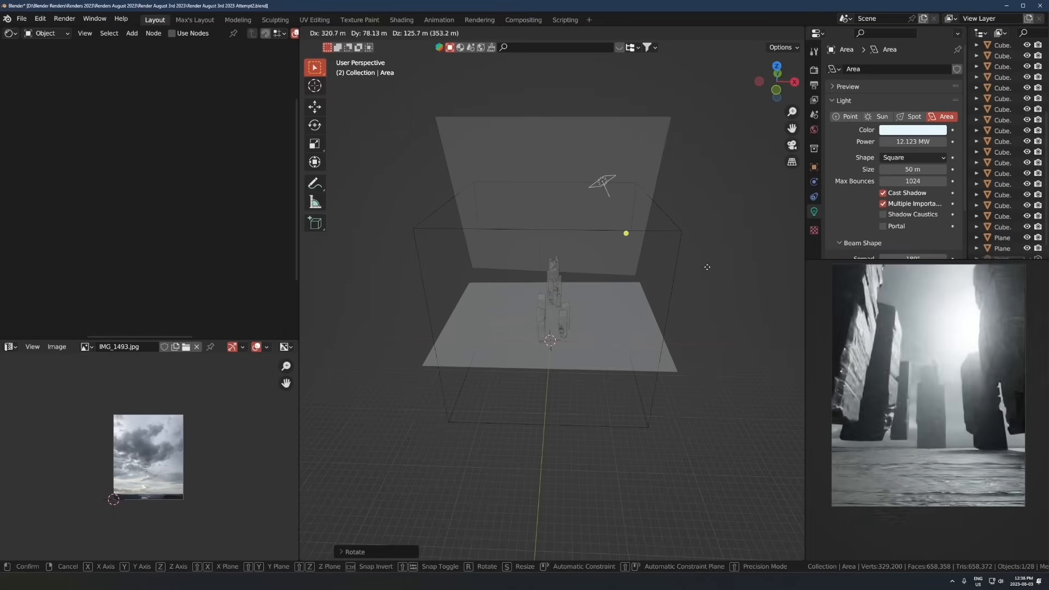
click(600, 306)
scroll(628, 317, up, 3)
key(g)
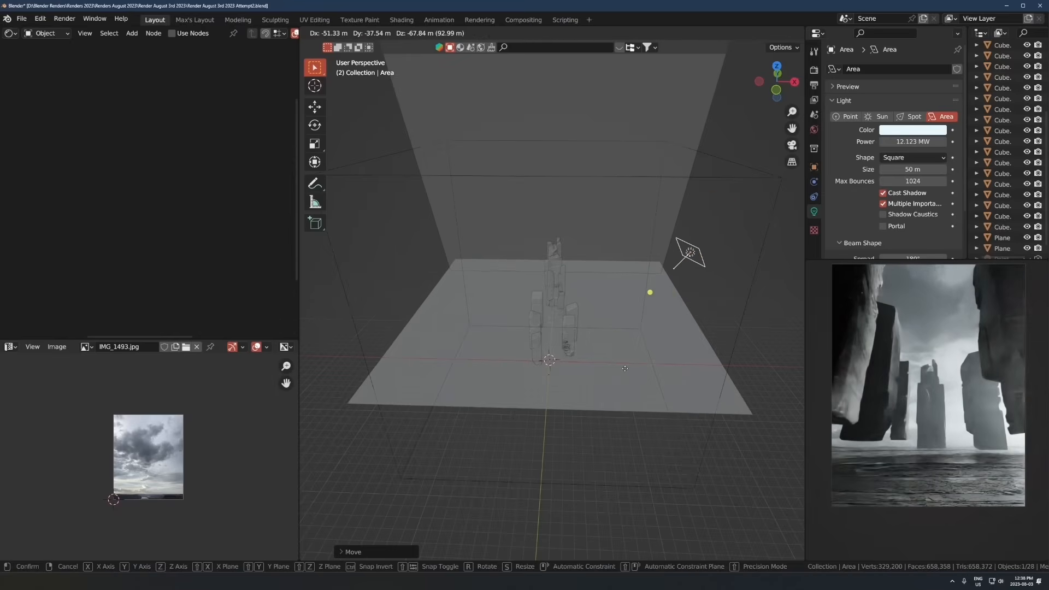
click(645, 371)
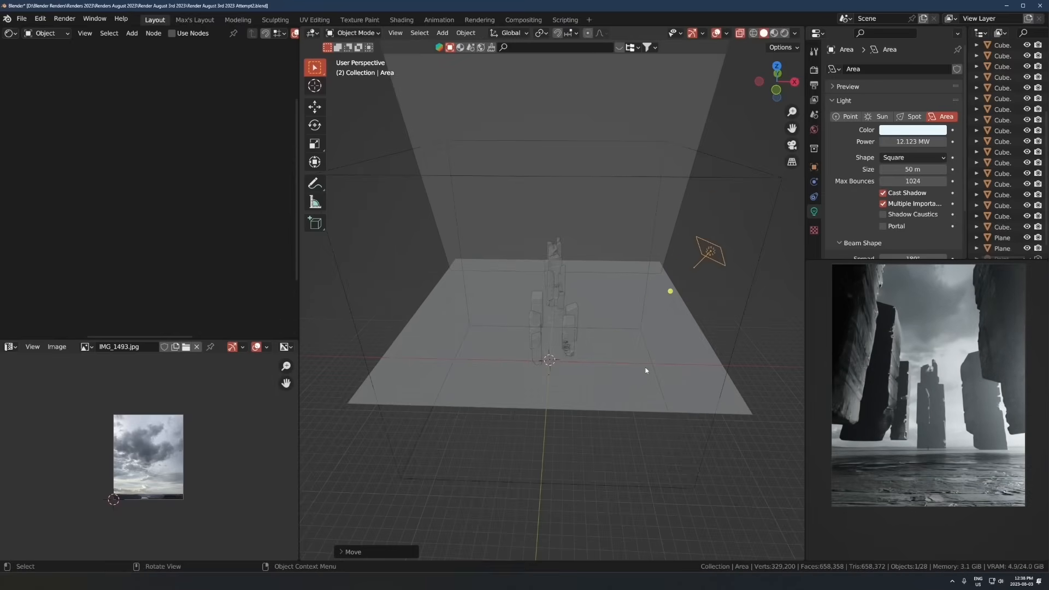
key(ctrl+z)
key(ctrl+z)
key(ctrl+z)
key(ctrl+z)
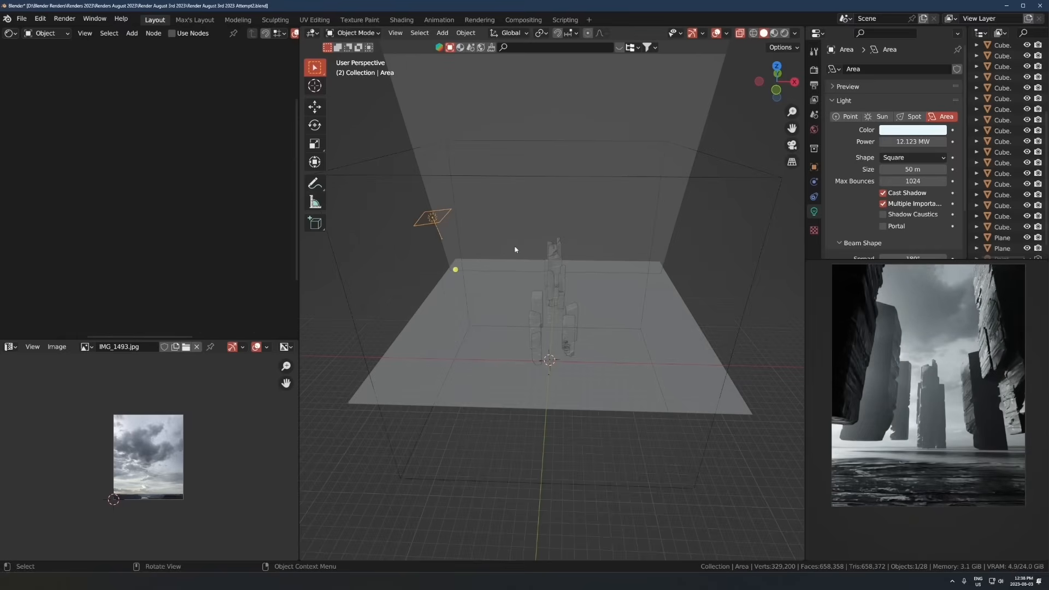
Step: In the camera view, raise the right rear rock pillar Cube.004 and shift it about 3.7 m horizontally
key(KP_0)
scroll(626, 308, up, 1)
click(626, 308)
key(g)
key(z)
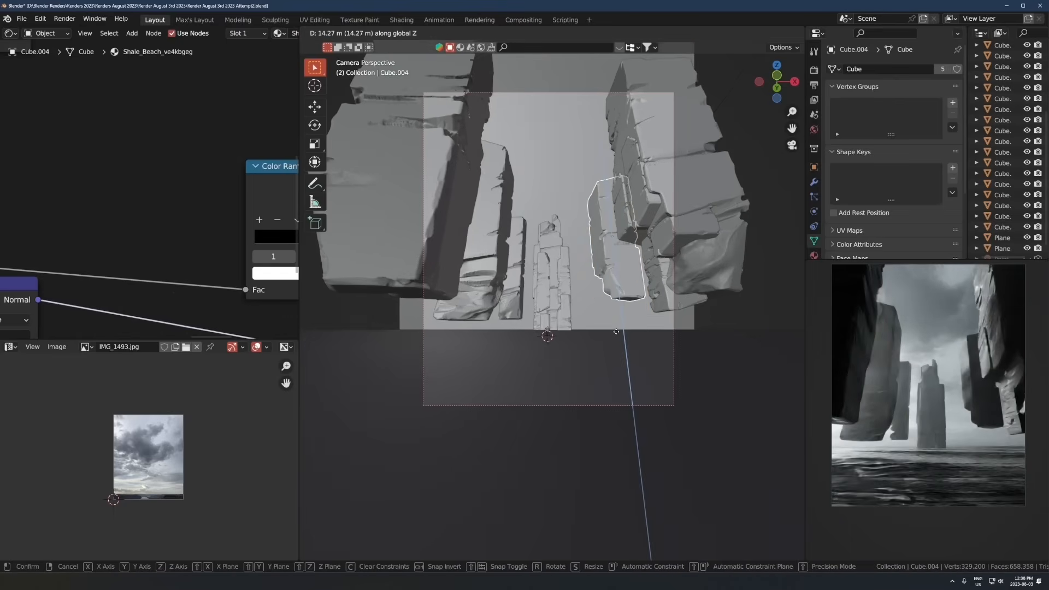
right_click(586, 291)
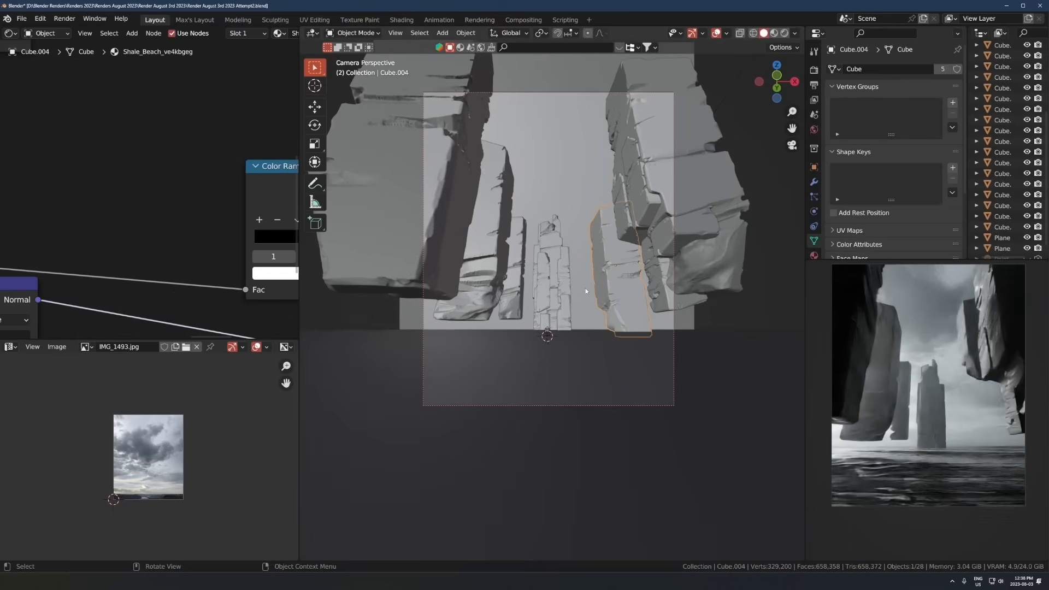
key(g)
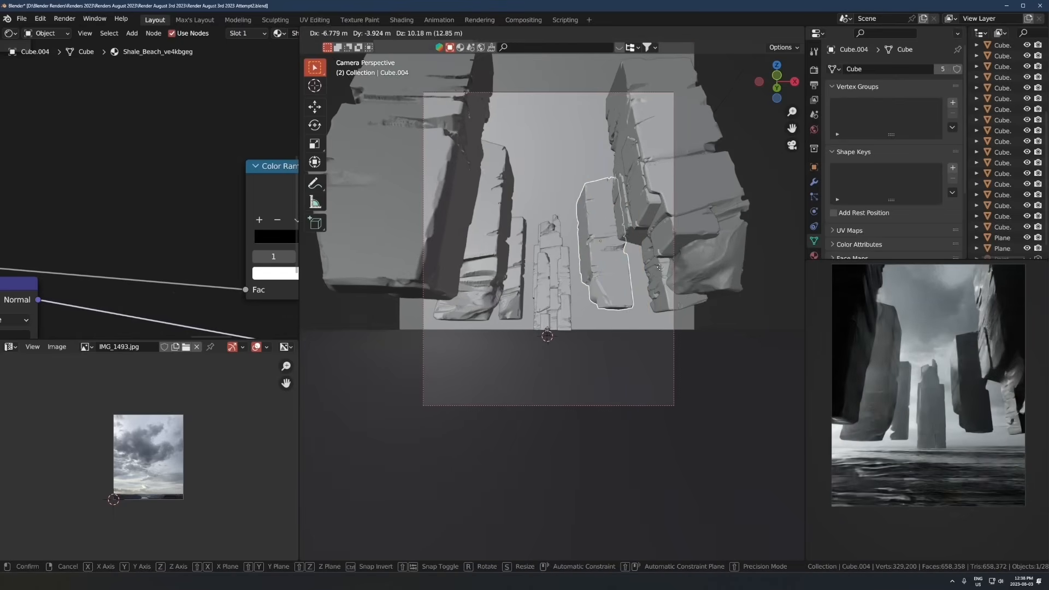
right_click(669, 275)
key(g)
key(z)
key(shift+z)
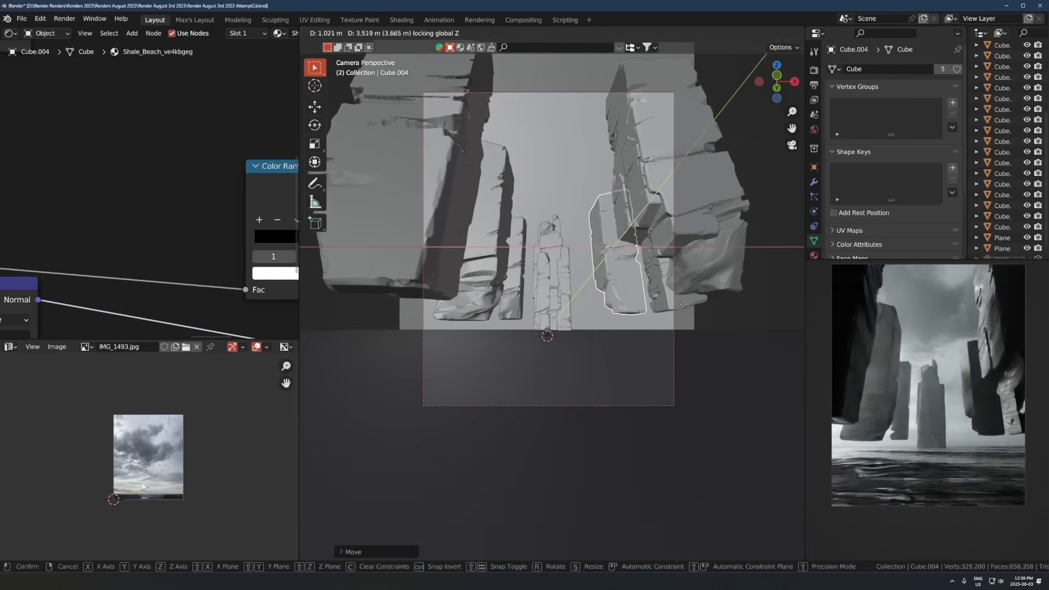
click(684, 303)
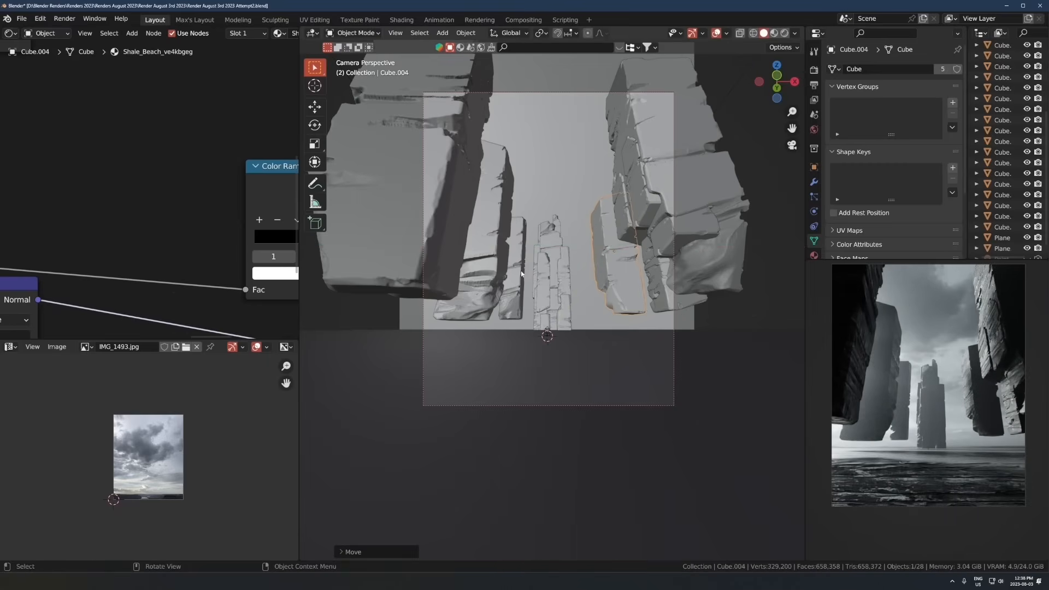
Step: Rotate the narrow pillar Cube.005, just left of the central tower, by 90° around Z twice
click(522, 297)
text(rz90)
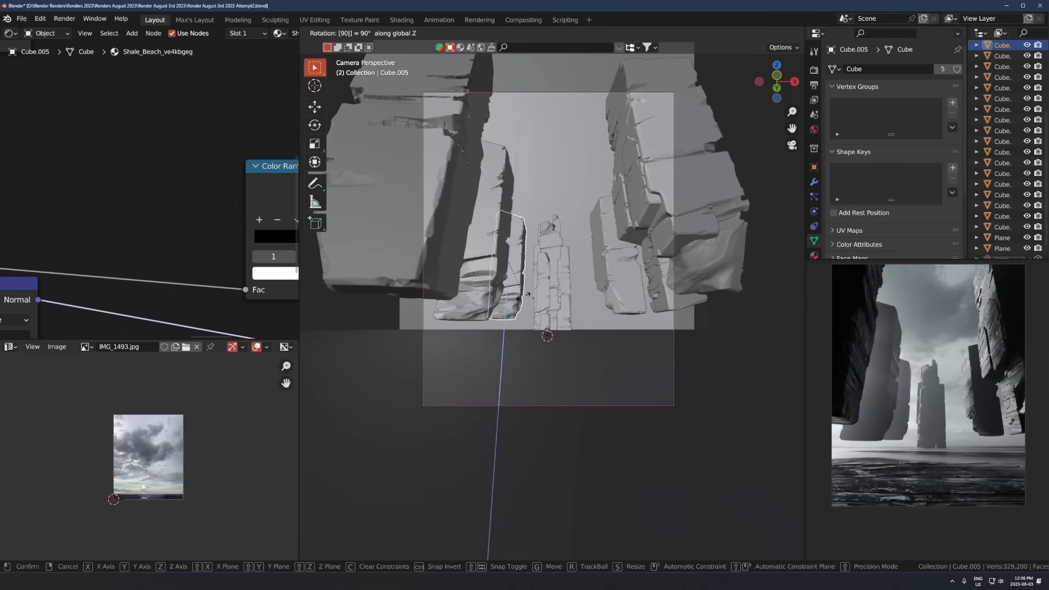
key(Return)
text(rz90)
key(Return)
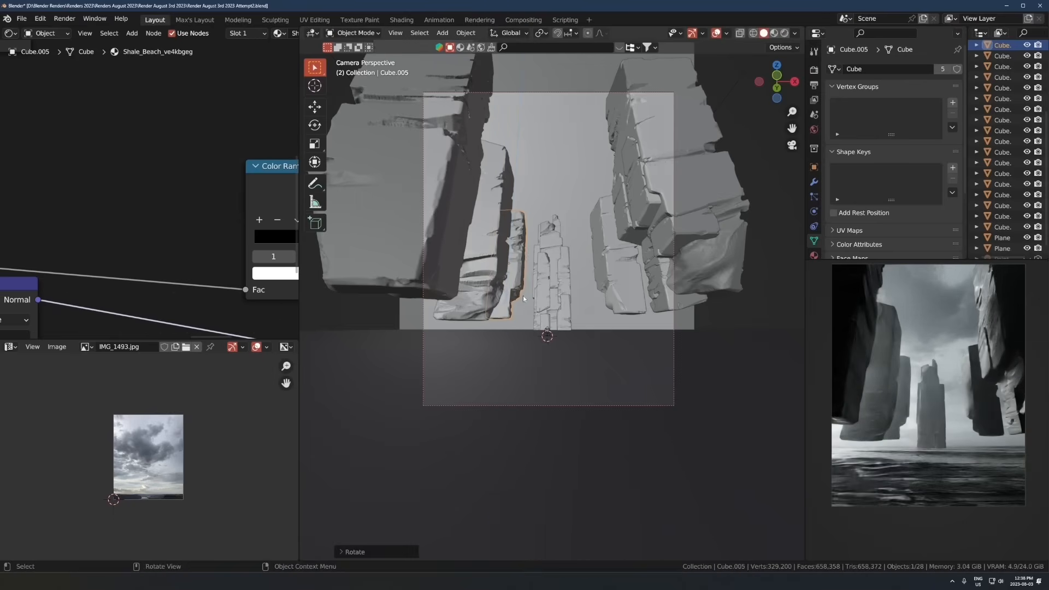
Step: Try shifting the narrow pillar Cube.005 across the horizontal plane, and undo the move
key(g)
key(shift+z)
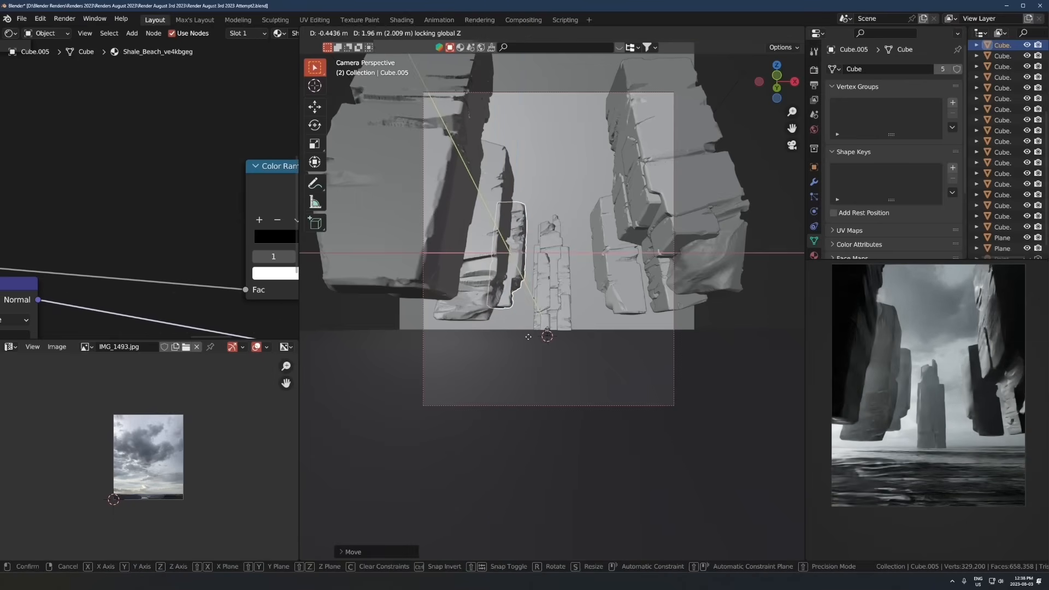
click(530, 346)
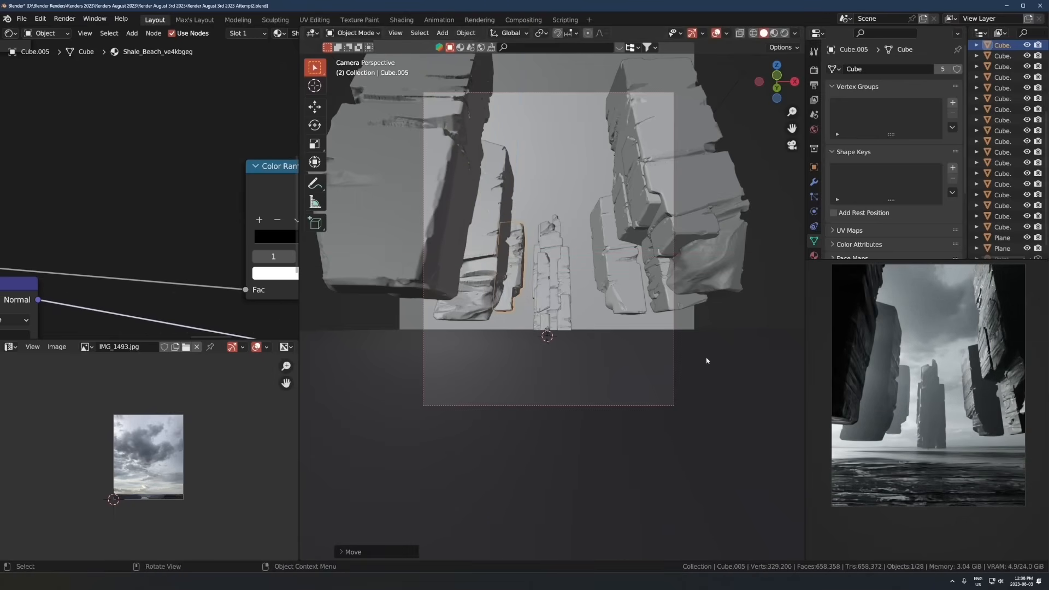
key(ctrl+z)
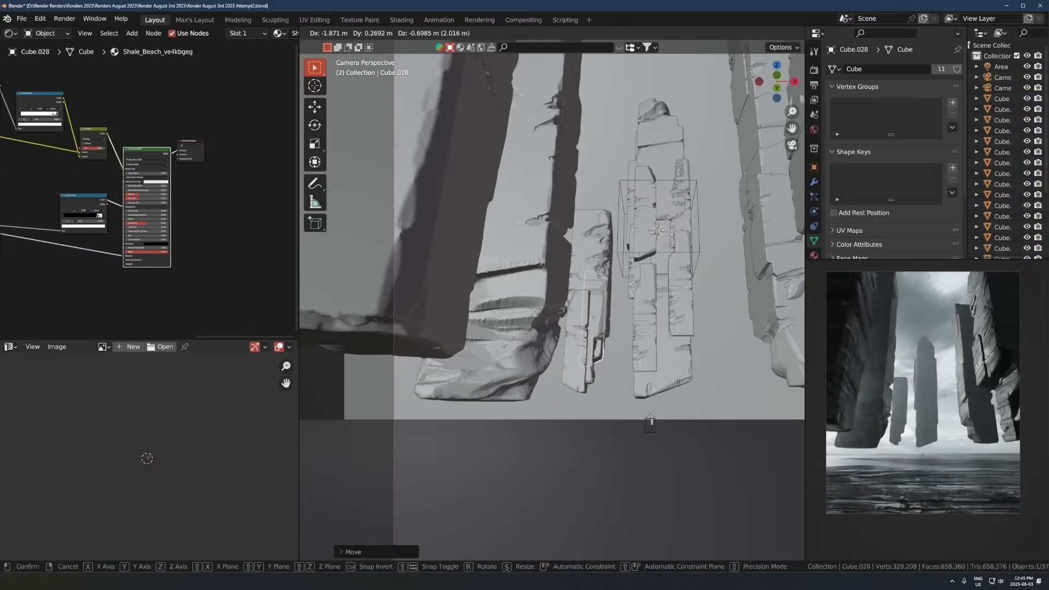
Step: Switch to Quixel Bridge, clear the surface filters, search all assets for "rock" and pick a rock model
click(540, 365)
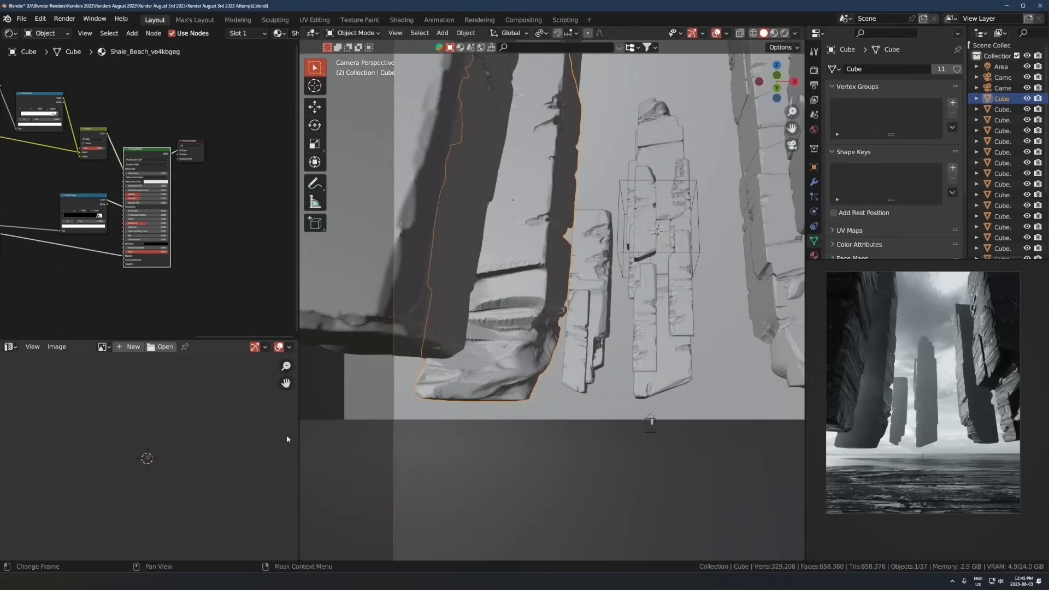
key(alt+Tab)
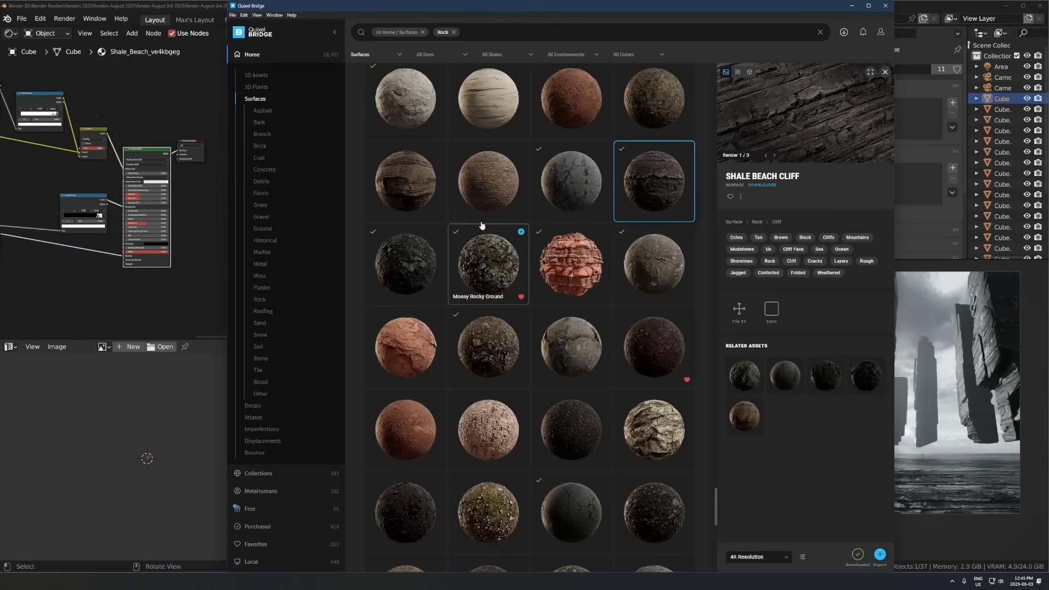
click(453, 32)
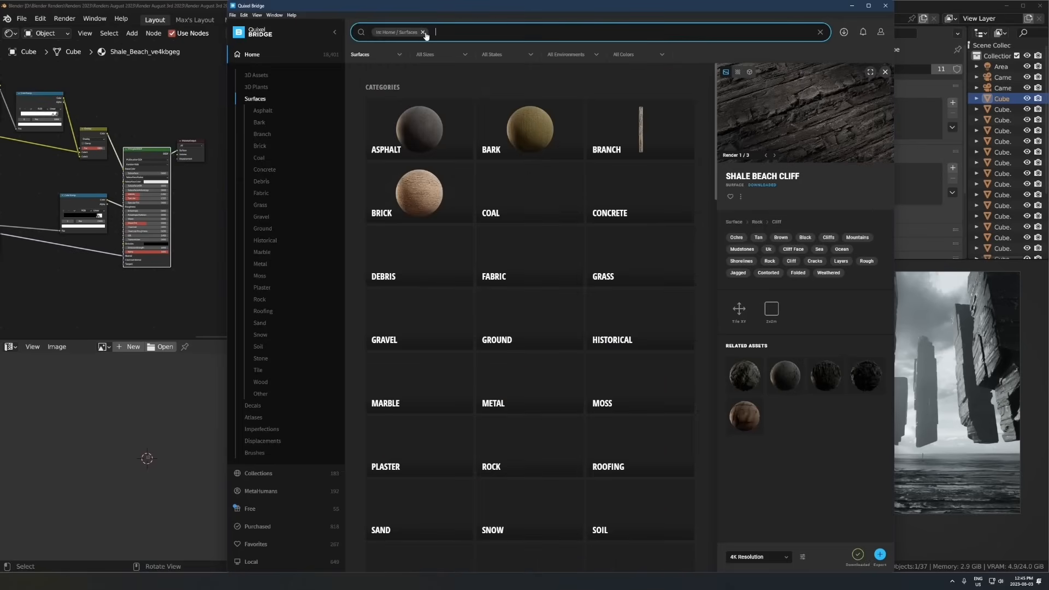
click(422, 32)
text(rock)
key(Return)
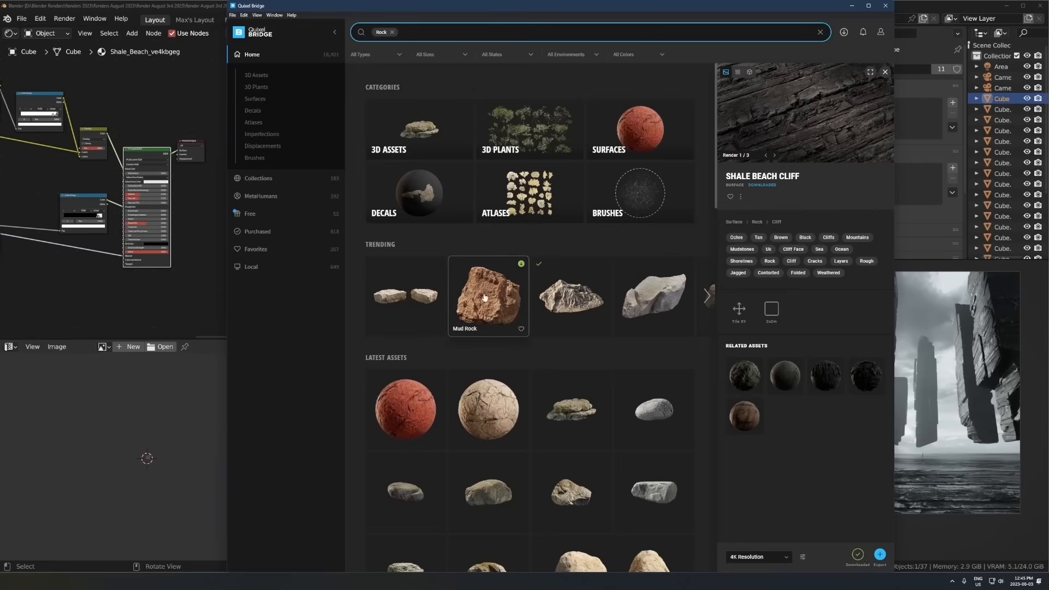
scroll(557, 387, down, 4)
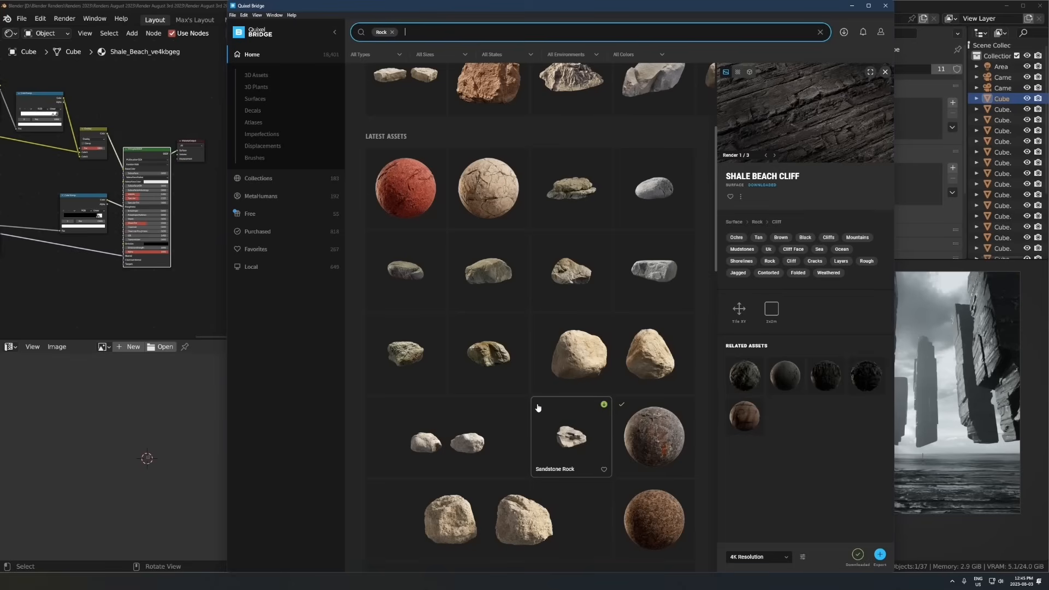
click(604, 424)
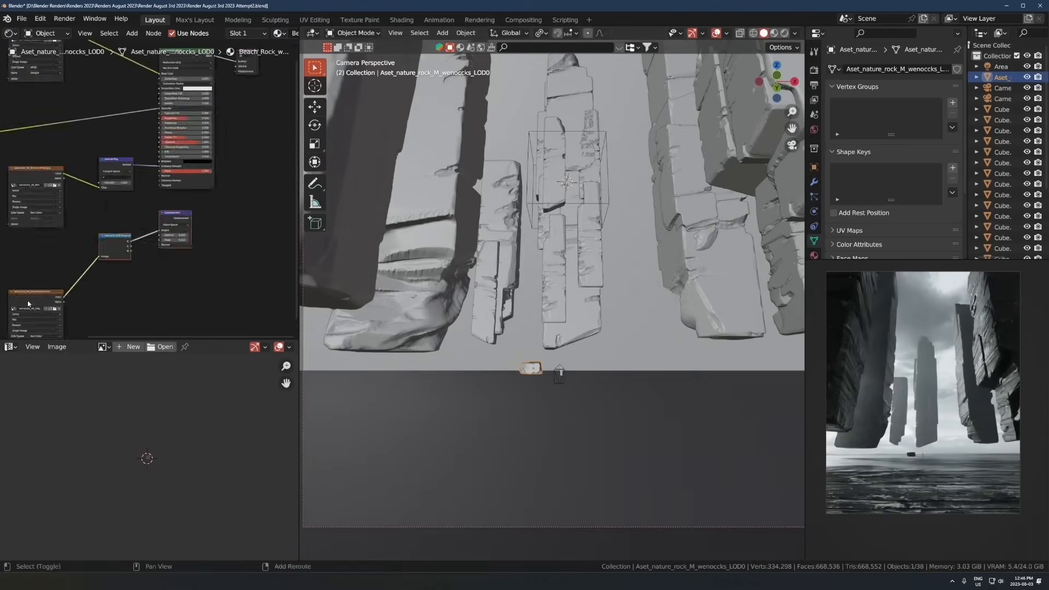
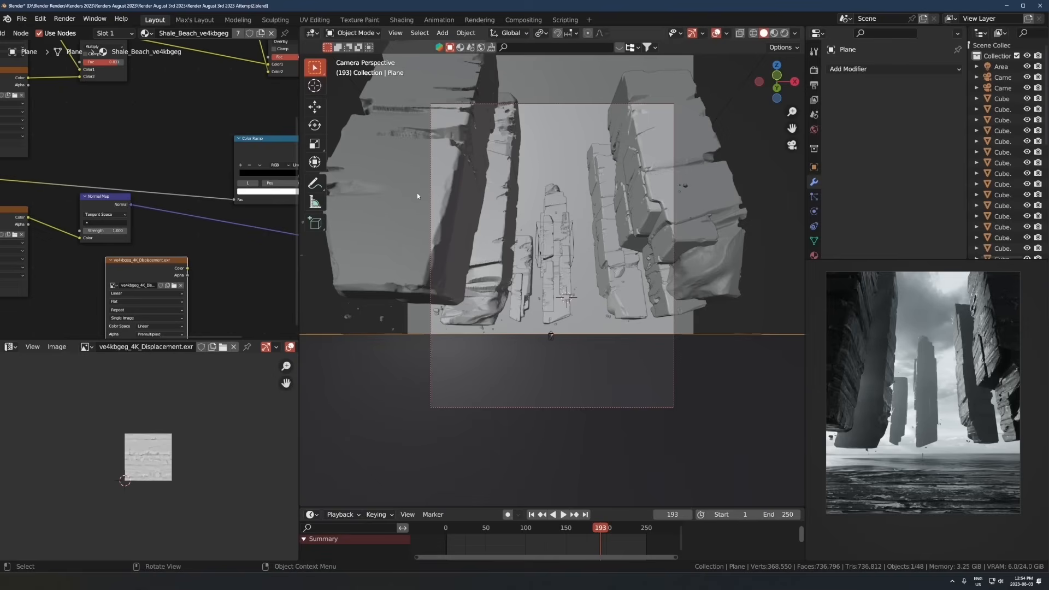
Step: Make the plane's Shale_Beach_ve4kbgeg material a single-user copy
click(239, 35)
scroll(152, 145, up, 3)
middle_drag(152, 145, 150, 155)
scroll(151, 156, down, 4)
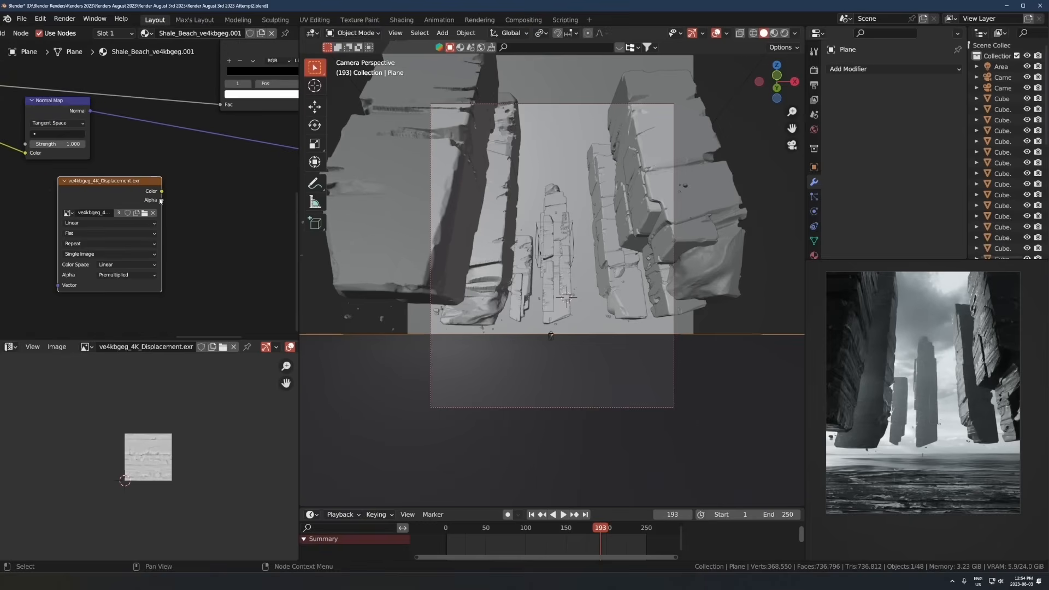
Step: Try an unlinked red Base Color on the ground material's Principled BSDF, and undo the change
middle_drag(159, 201, 117, 229)
scroll(112, 229, down, 2)
drag(94, 210, 196, 246)
middle_drag(148, 139, 41, 291)
click(244, 176)
click(247, 125)
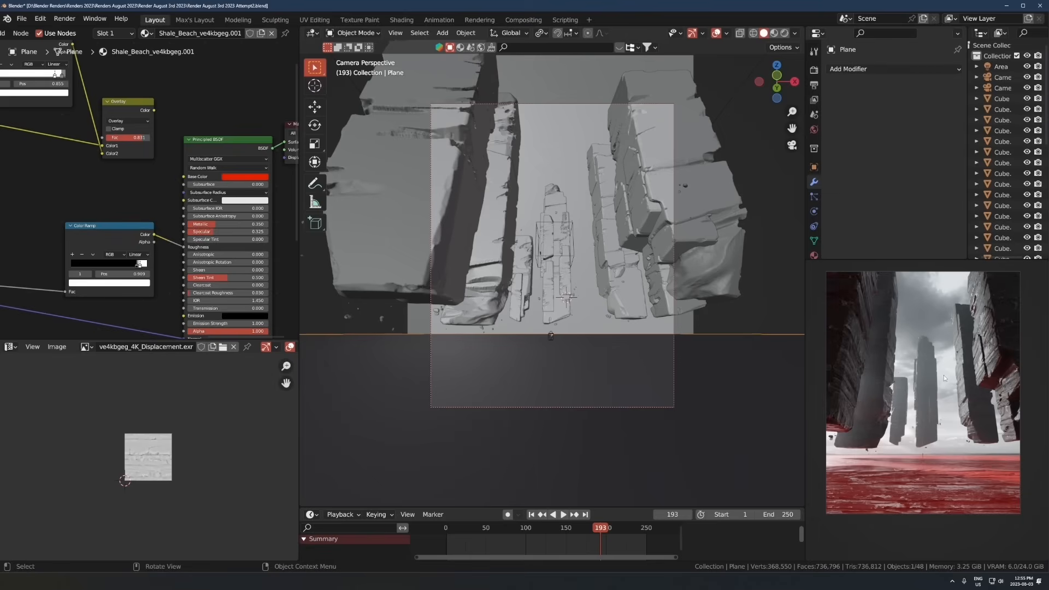
key(ctrl+z)
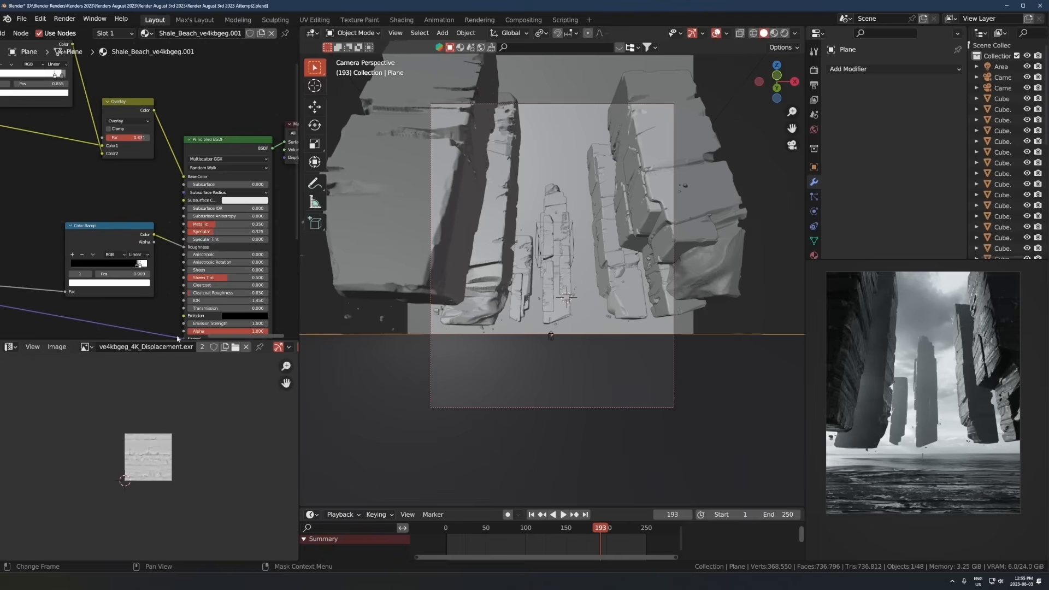
scroll(138, 245, down, 3)
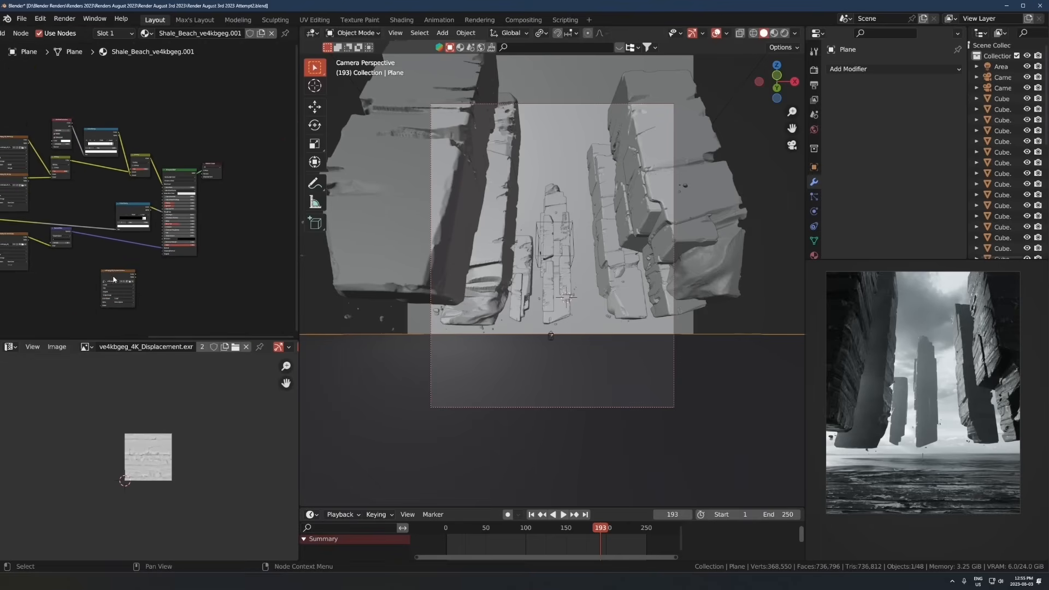
middle_drag(251, 240, 108, 237)
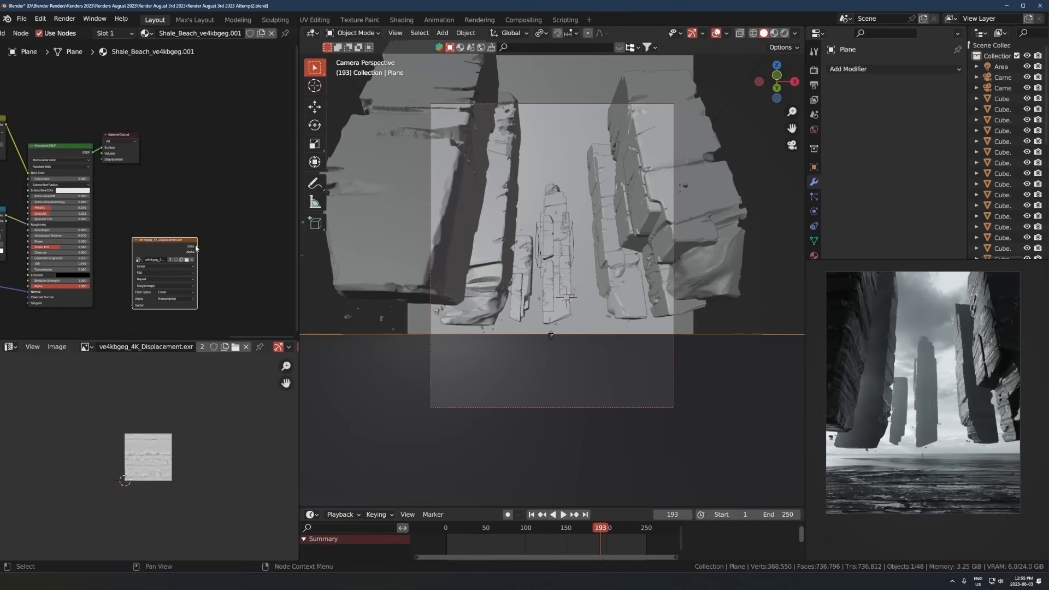
drag(168, 199, 167, 199)
text(hweight)
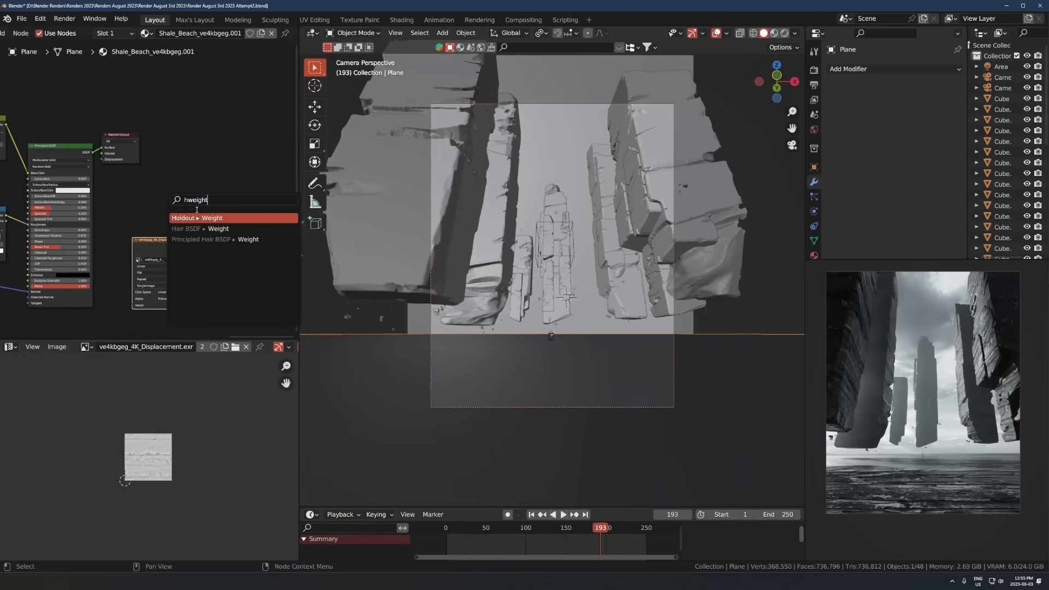
key(Return)
click(186, 189)
key(x)
key(shift+a)
click(193, 196)
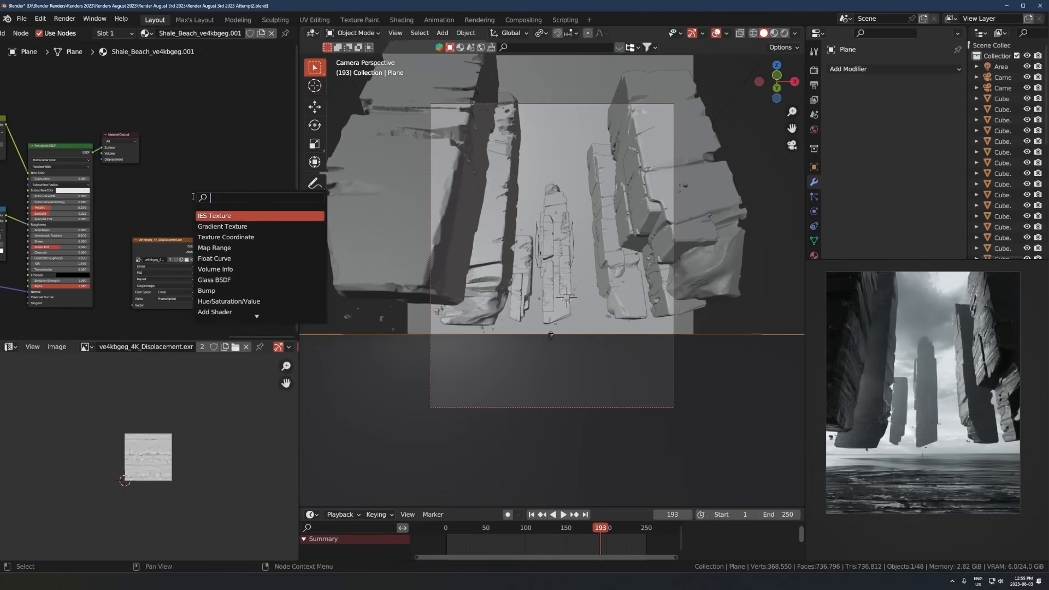
key(Escape)
Step: Add a Displacement node with its Height fed by the displacement texture's Color, and link it to the Material Output
drag(210, 247, 170, 210)
text(height)
click(202, 228)
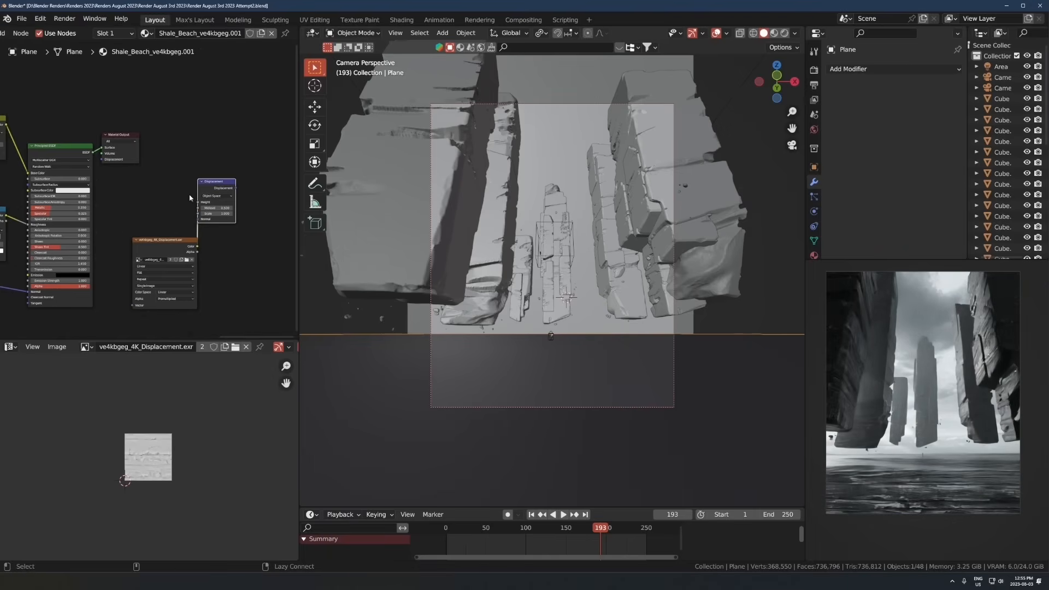
Step: Add a level 1 Subdivision modifier to the ground plane, using Simple mode with Adaptive Subdivision enabled
key(ctrl+1)
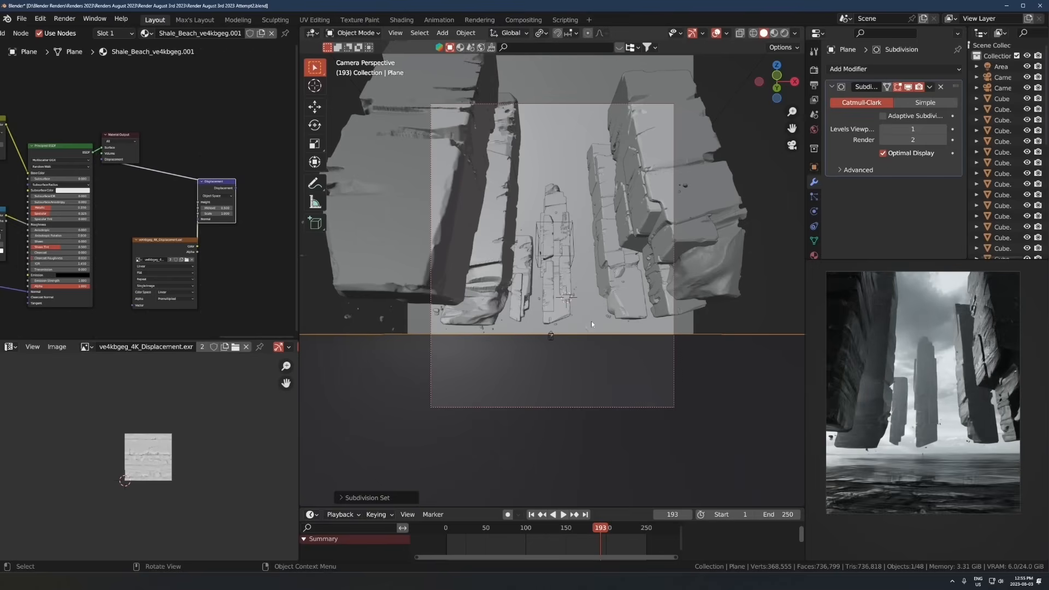
click(909, 103)
click(883, 116)
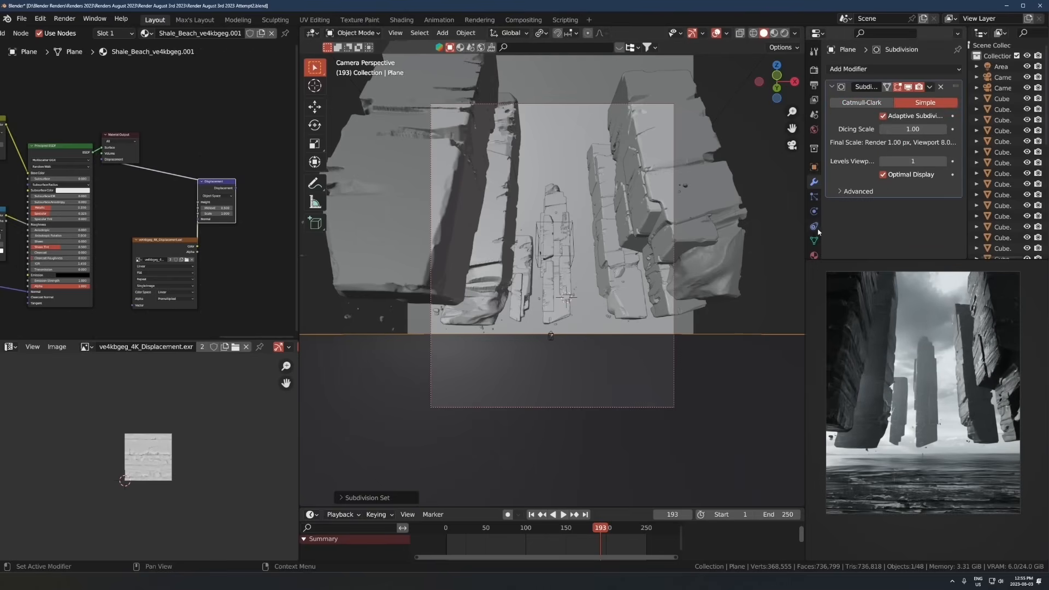
Step: Set the ground material's surface displacement method to Displacement and Bump
click(813, 255)
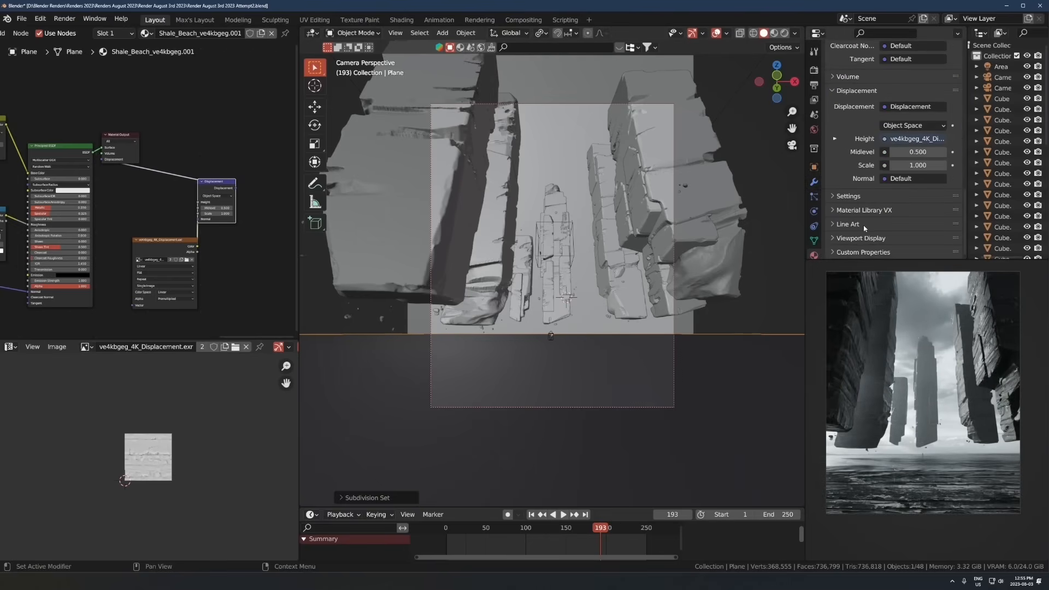
click(863, 195)
click(897, 244)
click(907, 282)
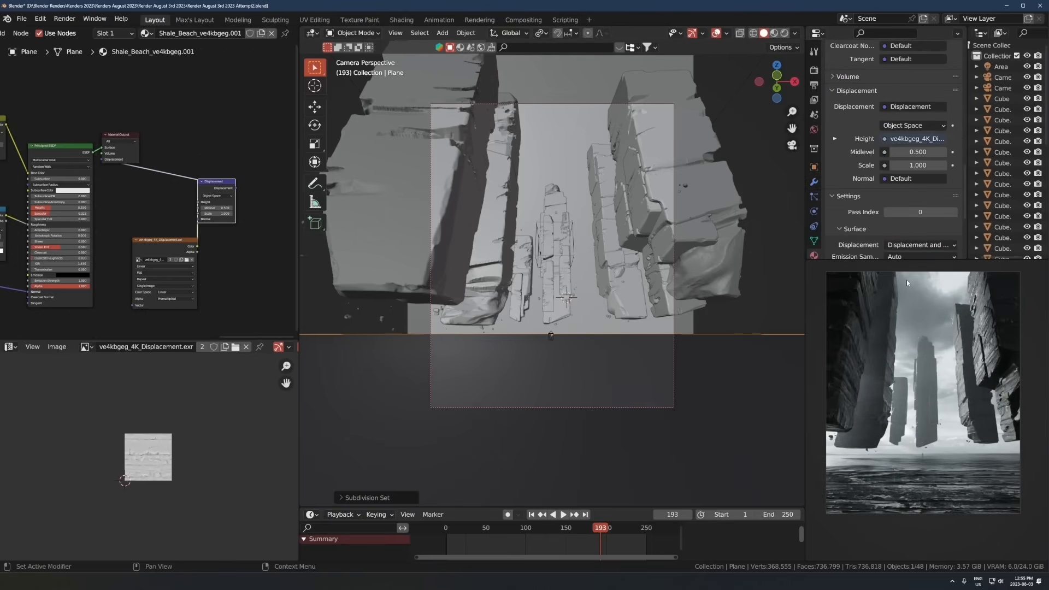
Step: Apply the ground plane's object transform and check the displaced surface through the camera
key(ctrl+a)
click(636, 243)
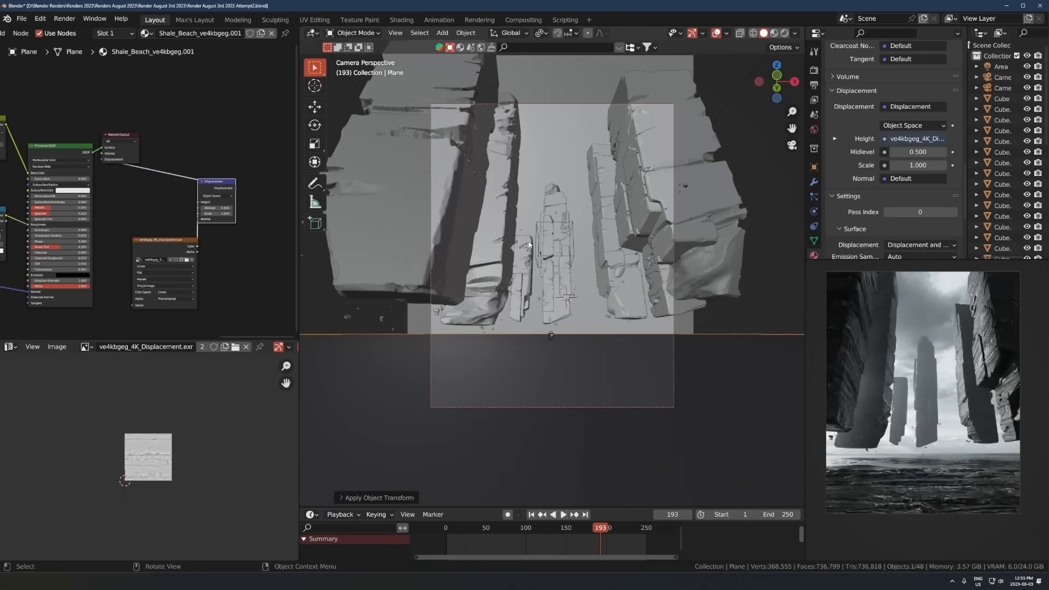
middle_drag(914, 407, 944, 435)
key(KP_0)
Step: Add a Noise Texture and mix it with the displacement texture to feed the Displacement node's Height
middle_drag(241, 235, 206, 221)
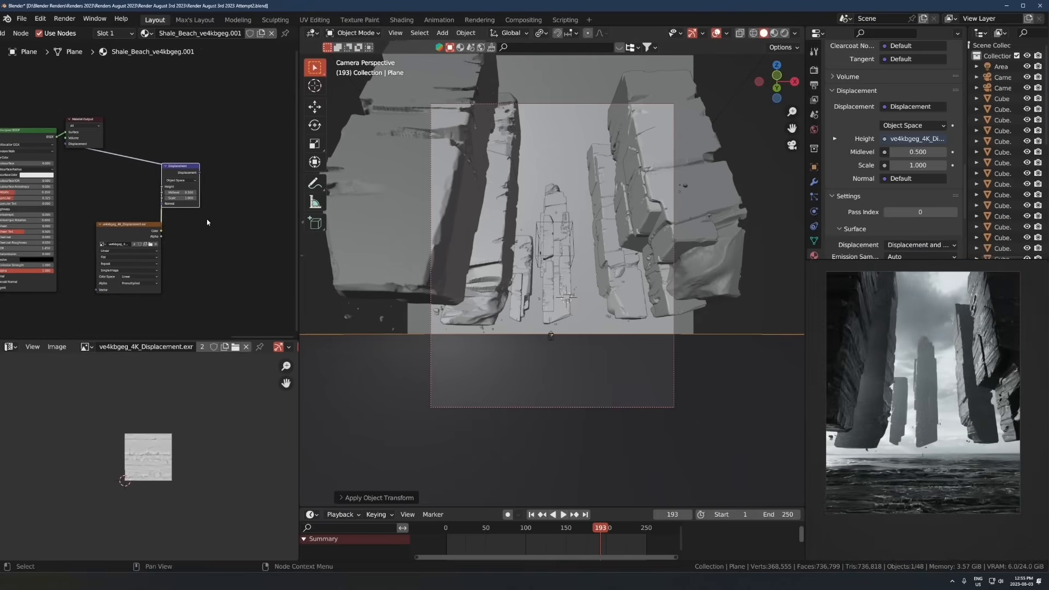
scroll(200, 214, up, 1)
middle_drag(124, 279, 196, 226)
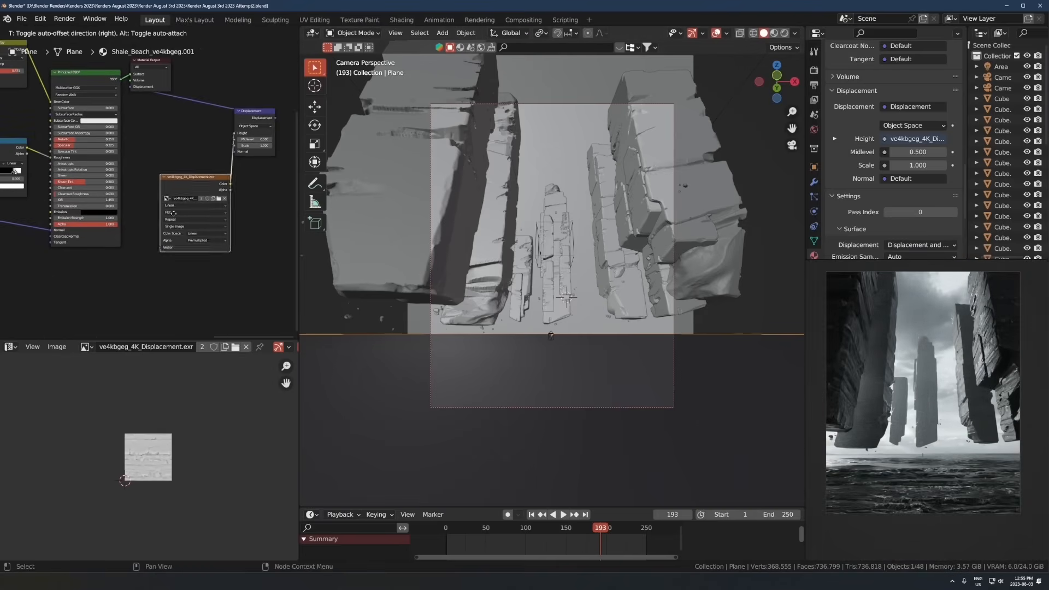
drag(196, 226, 47, 354)
key(shift+a)
click(133, 300)
text(noise)
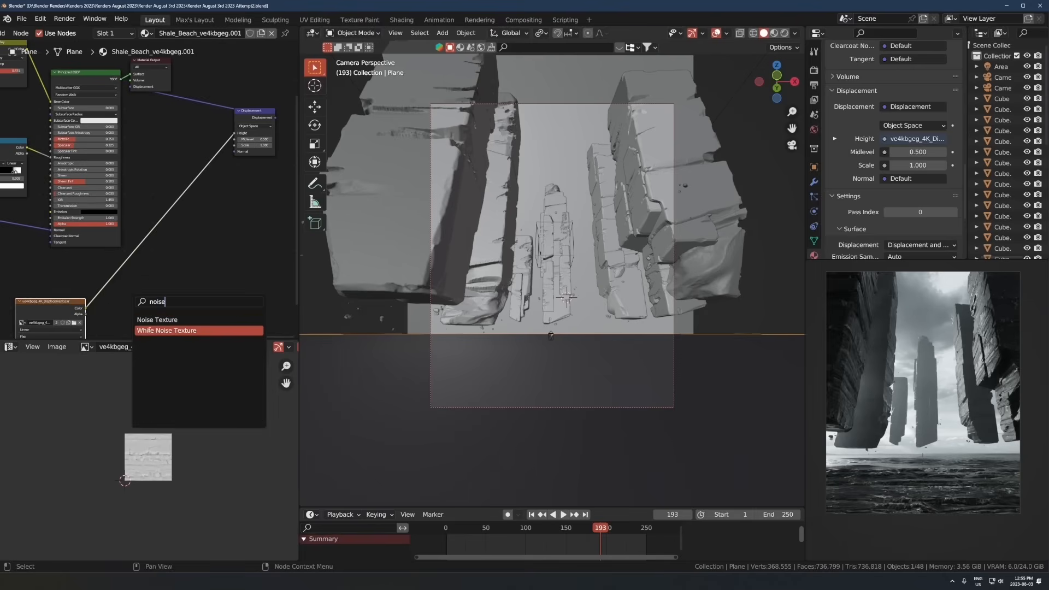
key(Return)
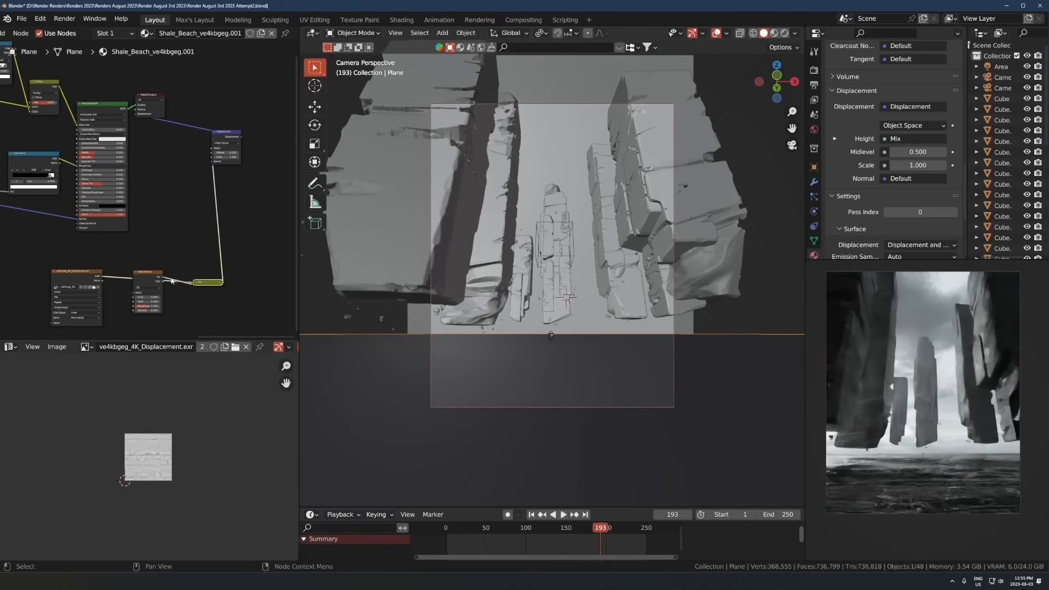
Step: Rearrange the Noise Texture and Mix nodes, and set the Displacement node's Scale to 2
scroll(172, 281, up, 2)
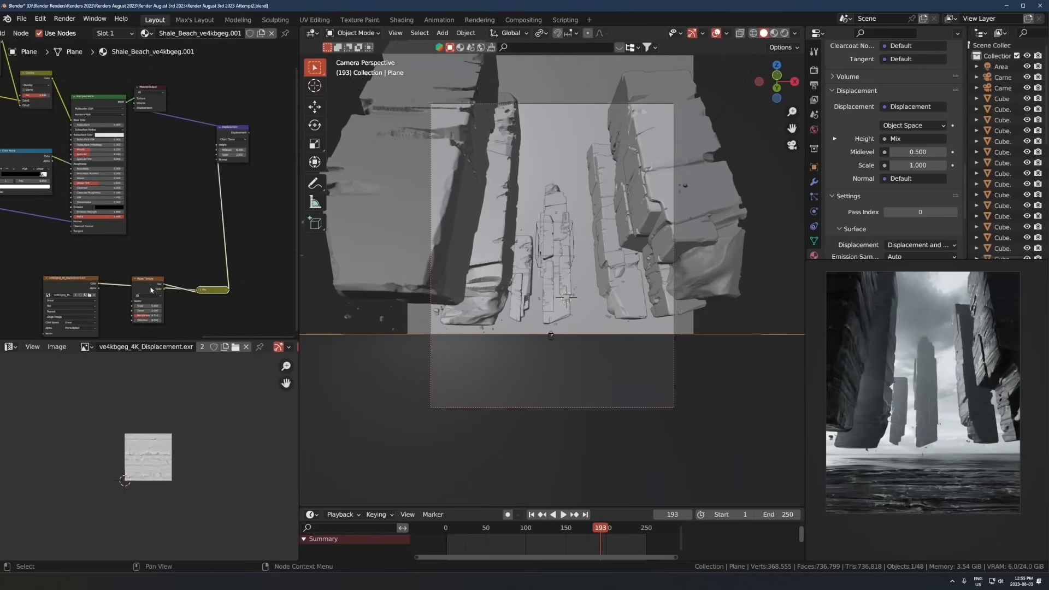
drag(150, 289, 138, 323)
scroll(195, 272, up, 1)
middle_drag(194, 271, 143, 268)
drag(185, 301, 158, 280)
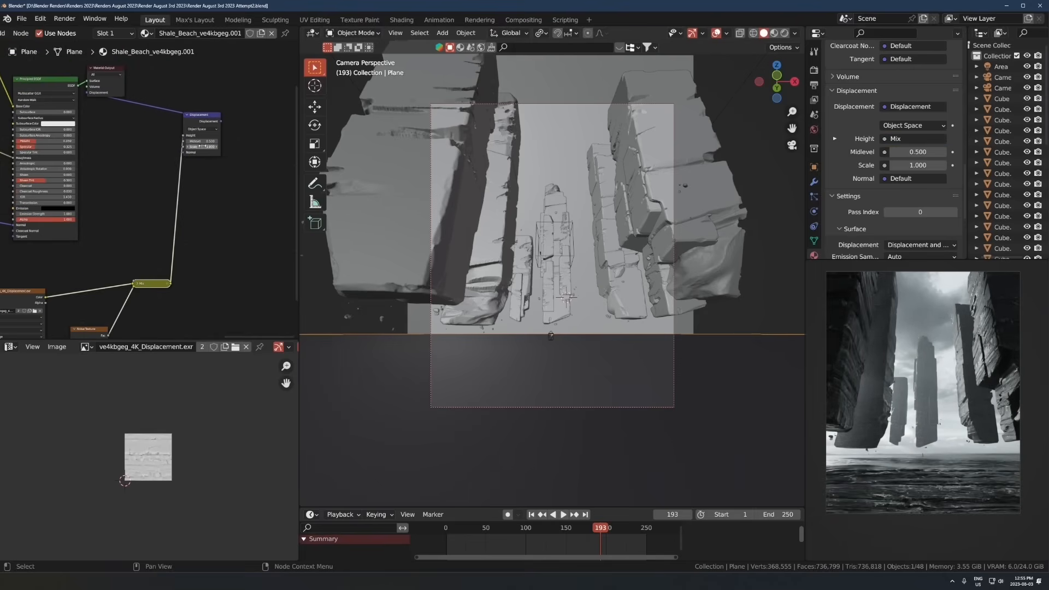
scroll(232, 245, up, 1)
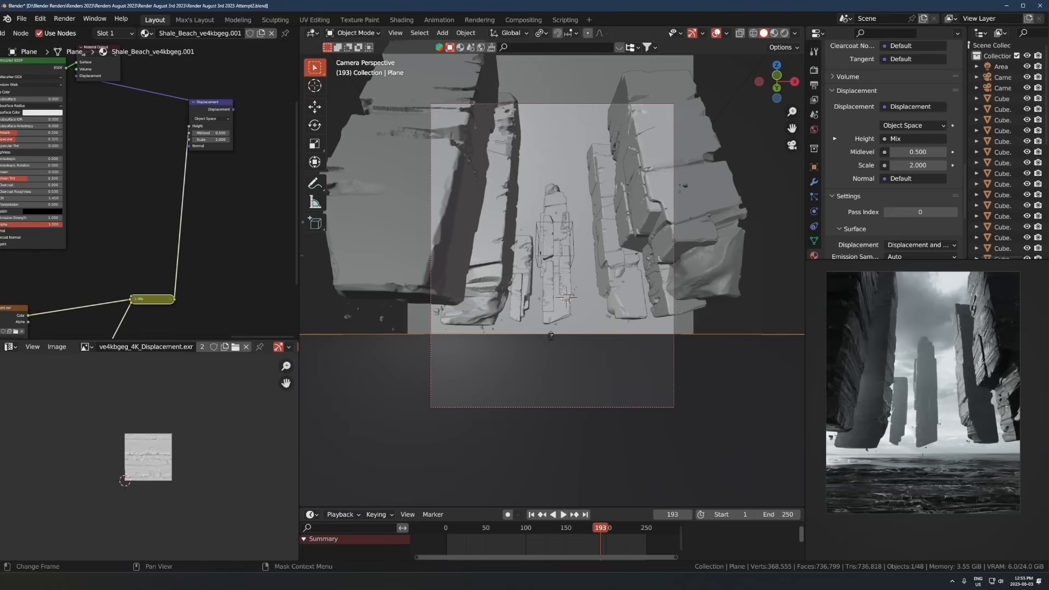
Step: Search the asset library for "water" and place the Water asset in the scene
click(13, 348)
click(331, 411)
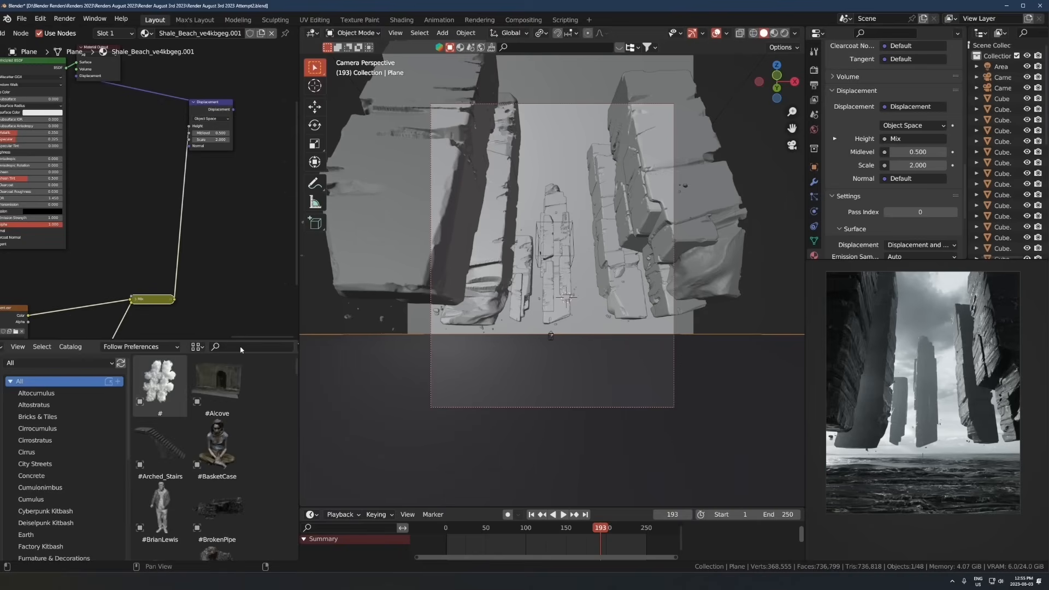
text(water)
key(Return)
scroll(178, 514, down, 2)
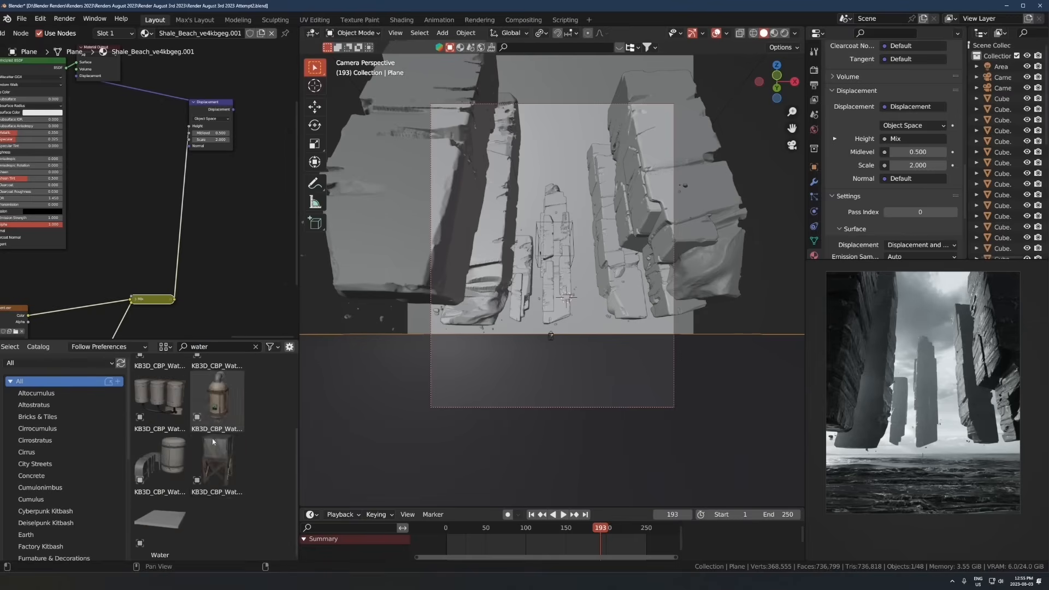
drag(177, 514, 617, 279)
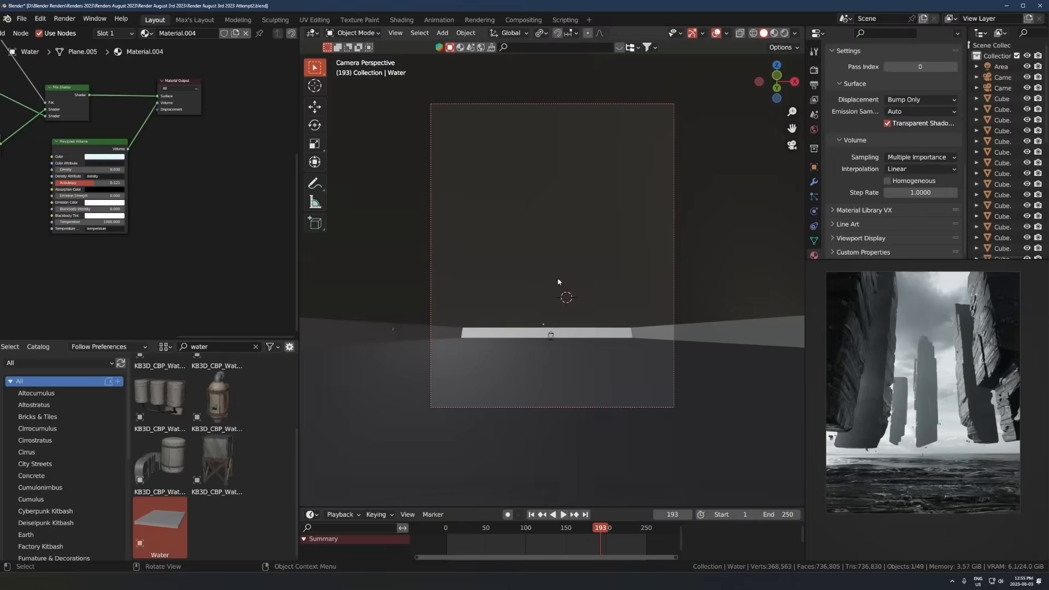
Step: Lower the water plane about 2 m along Z to near ground level
key(z)
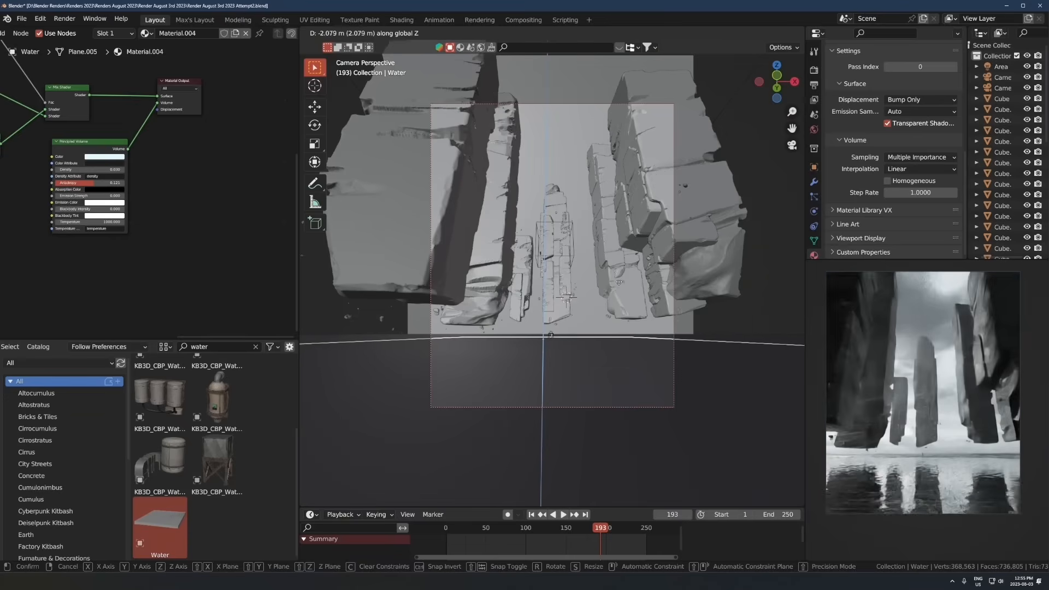
click(619, 290)
key(KP_0)
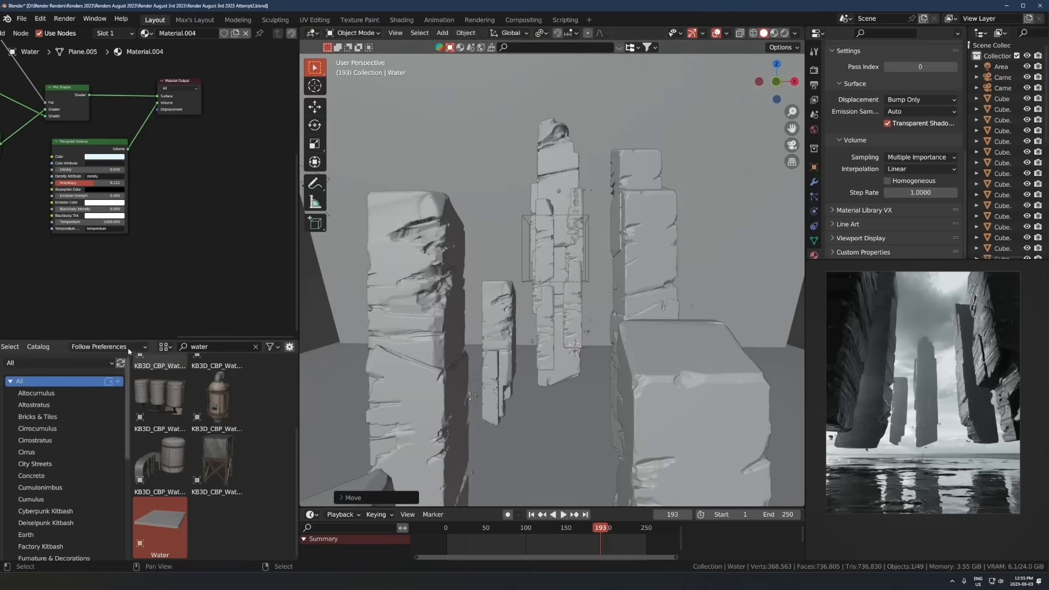
Step: Clear the asset search and enlarge the water plane until it covers most of the ground
click(255, 346)
scroll(647, 274, down, 5)
key(s)
key(shift+z)
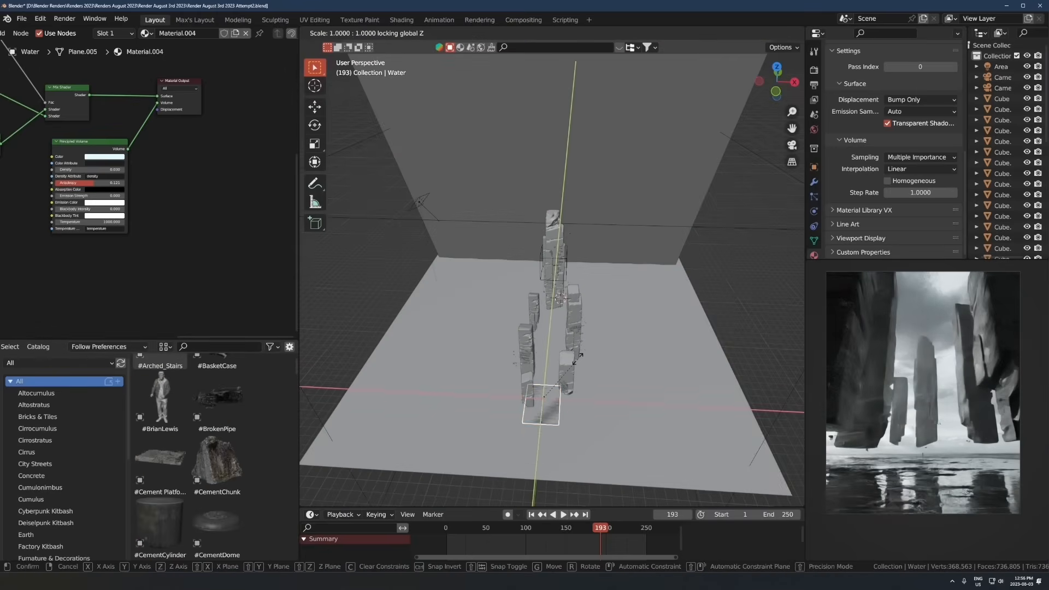
click(661, 389)
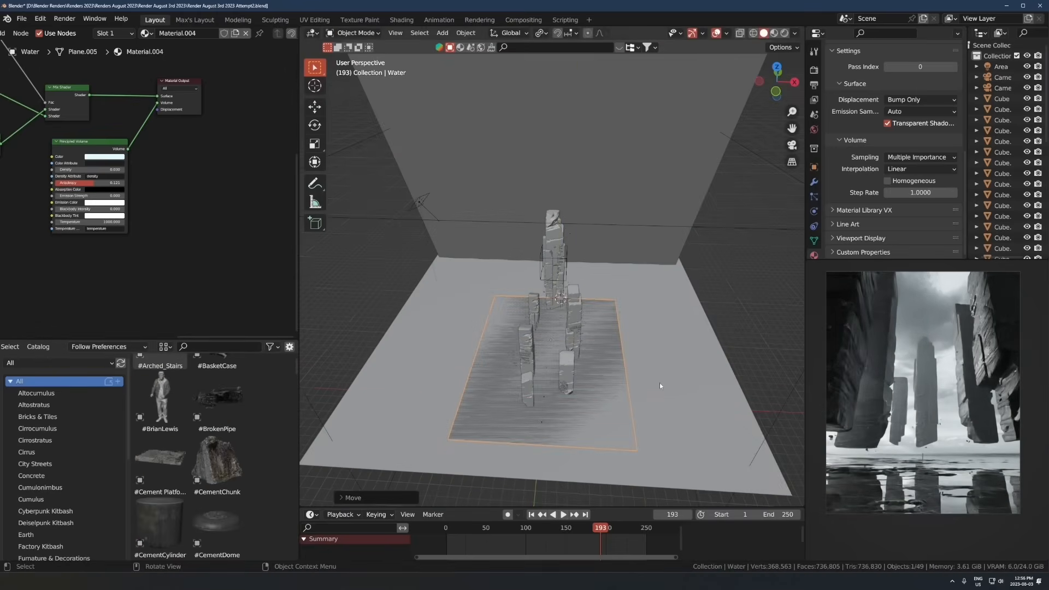
key(s)
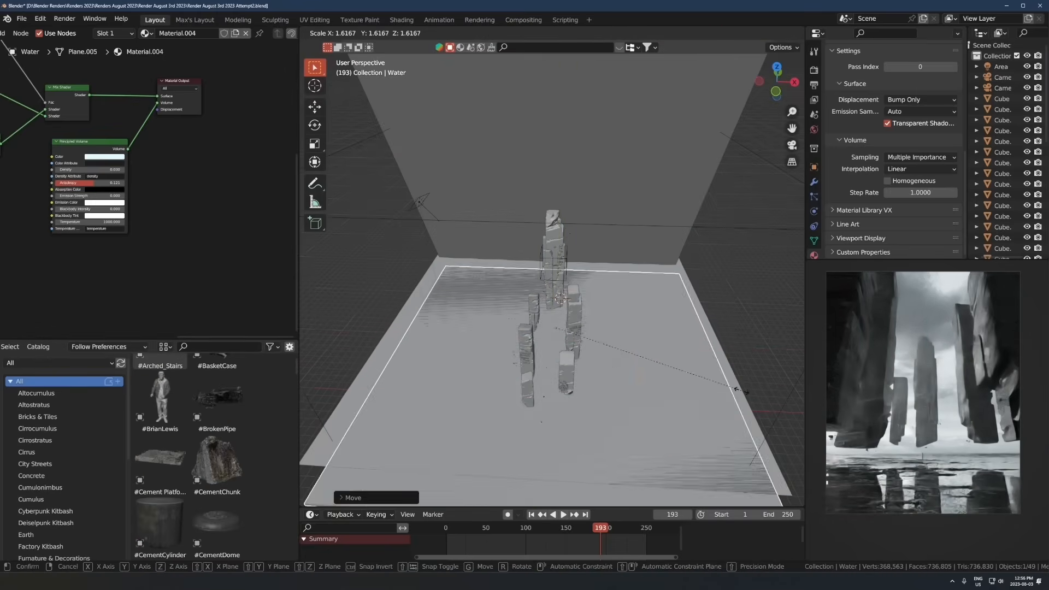
click(741, 391)
key(KP_0)
Step: Examine the water material's shader nodes around its Mix Shader and Principled Volume
scroll(166, 197, up, 5)
drag(55, 155, 104, 155)
middle_drag(32, 159, 290, 268)
middle_drag(137, 218, 292, 264)
click(130, 166)
middle_drag(201, 183, 88, 172)
scroll(915, 376, up, 3)
click(230, 248)
middle_drag(219, 218, 221, 240)
click(53, 171)
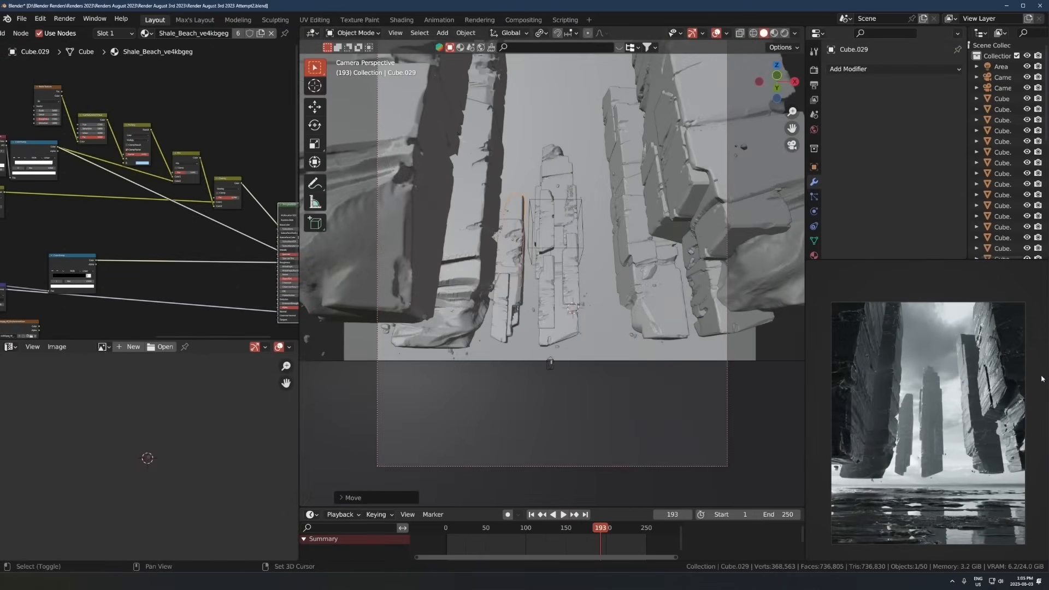
Step: Shift the rock block Cube.008 in the right-hand pillar cluster about 1.5 m along X
middle_drag(1046, 378, 926, 352)
scroll(922, 358, up, 2)
scroll(914, 378, up, 5)
middle_drag(852, 398, 961, 439)
scroll(677, 251, up, 1)
shift+middle_drag(678, 252, 588, 272)
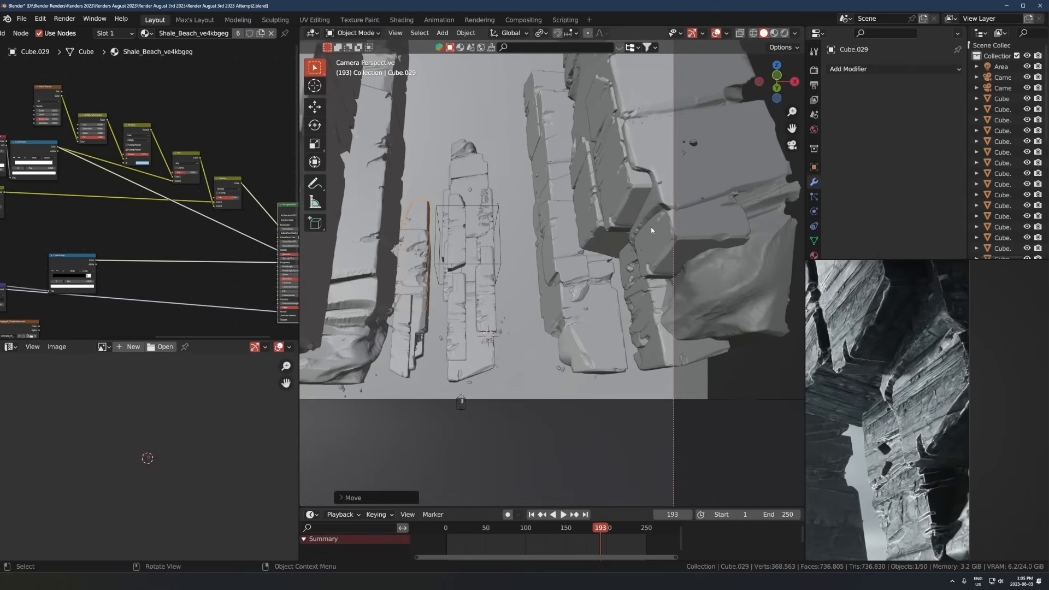
click(661, 230)
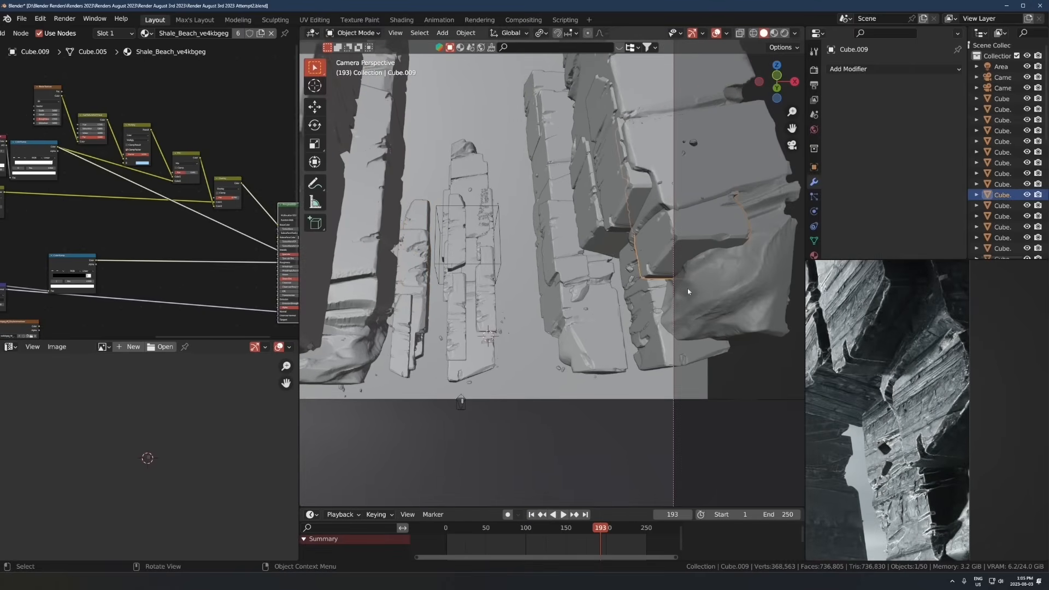
shift+middle_drag(647, 241, 645, 281)
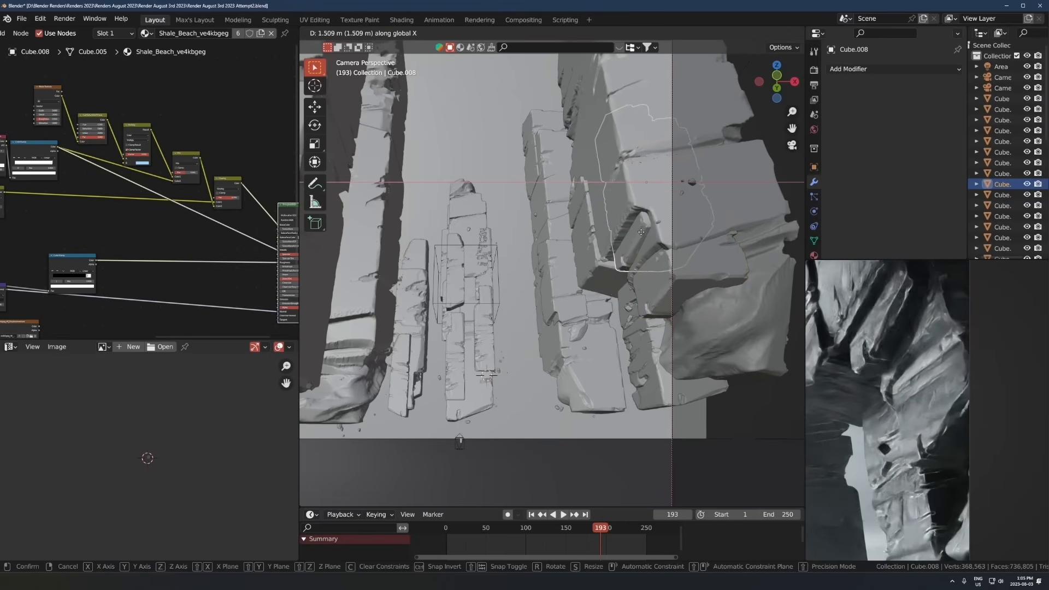
Step: Make a linked duplicate of Cube.008 and place it lower along Z
key(alt+d)
key(z)
click(649, 257)
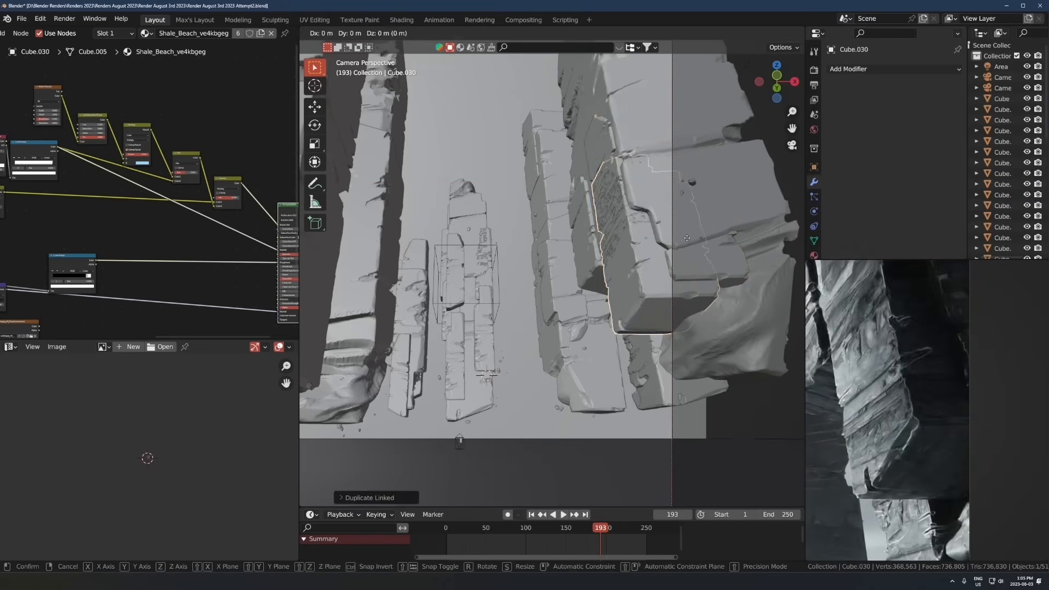
Step: Reposition, shrink and rotate the duplicated block to fit the underside of the right-hand pillar cluster
key(g)
click(709, 246)
key(s)
click(699, 248)
key(r)
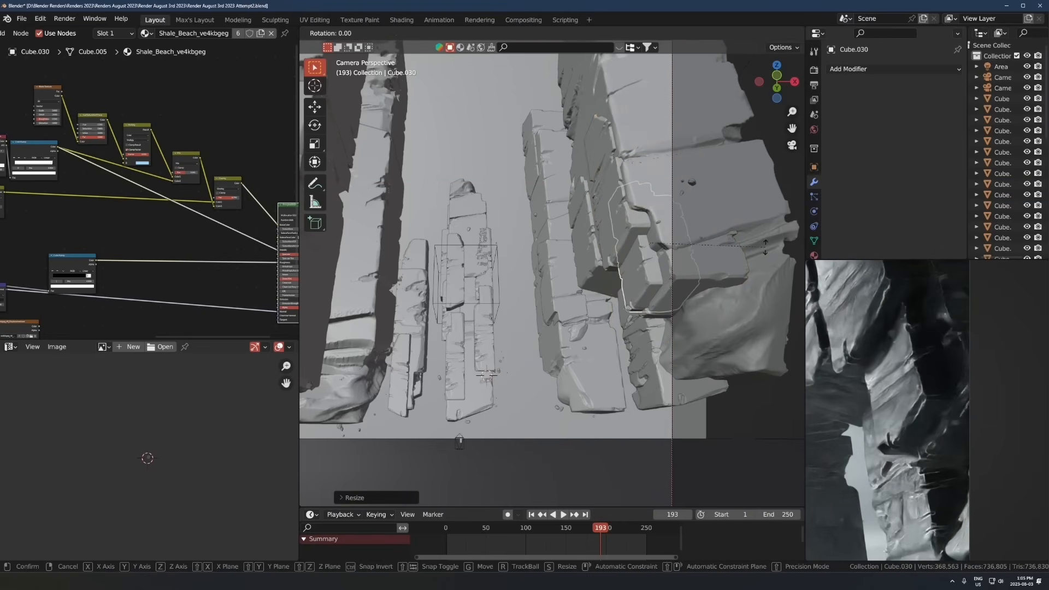
click(746, 275)
click(722, 276)
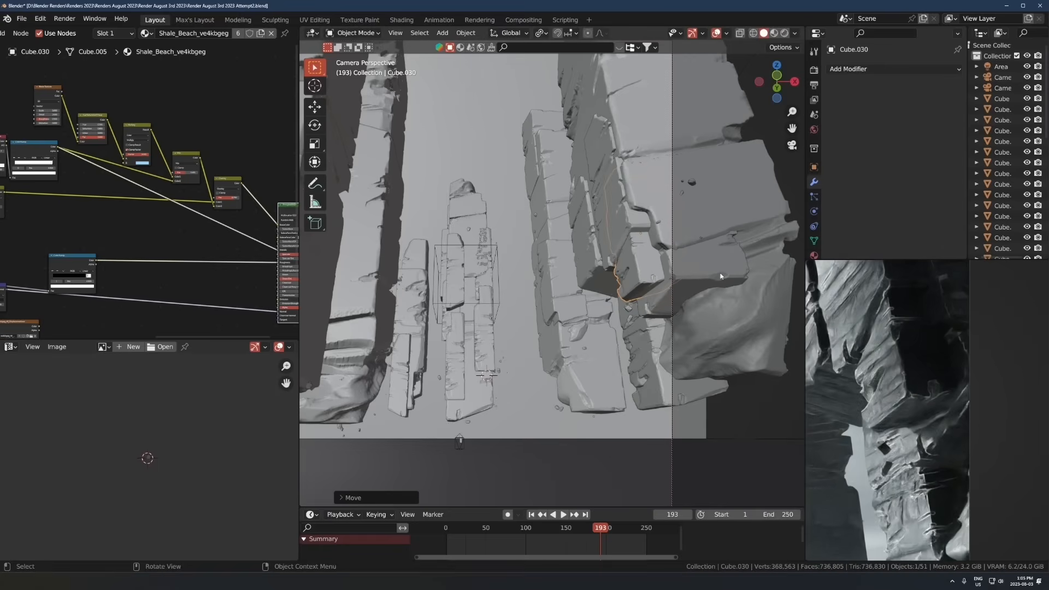
Step: Make a linked duplicate of the rock block Cube.030 and lower it about 9 m along Z under the right-hand pillar cluster
scroll(941, 415, down, 4)
key(alt+d)
key(z)
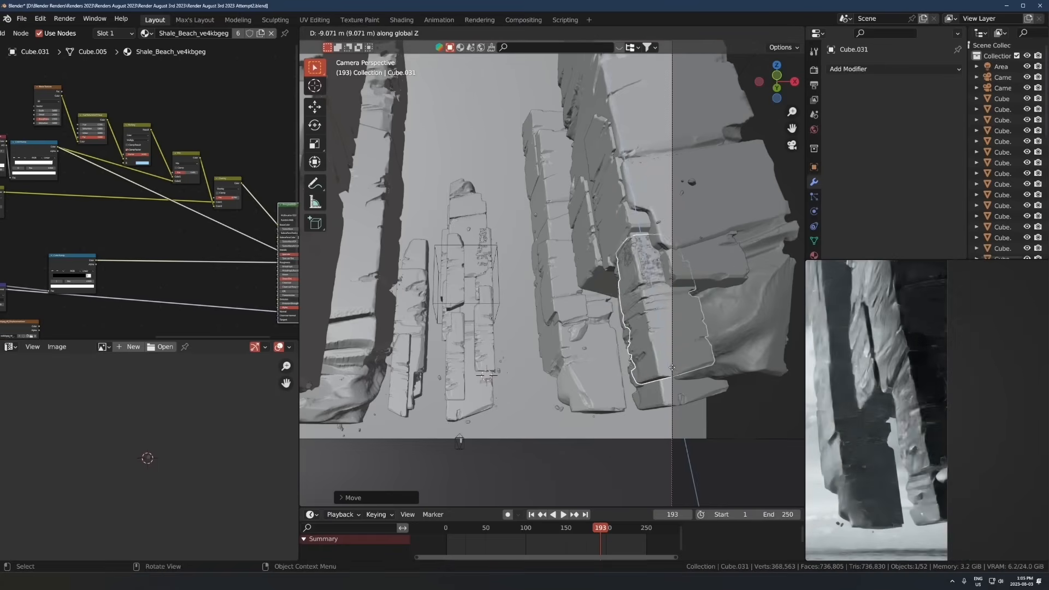
key(shift+z)
click(675, 378)
Step: Resize the duplicated block, rotate it about Z and shift it horizontally to fit the base of the right-hand cluster
key(s)
click(676, 361)
key(r)
key(z)
click(677, 320)
key(g)
key(shift+z)
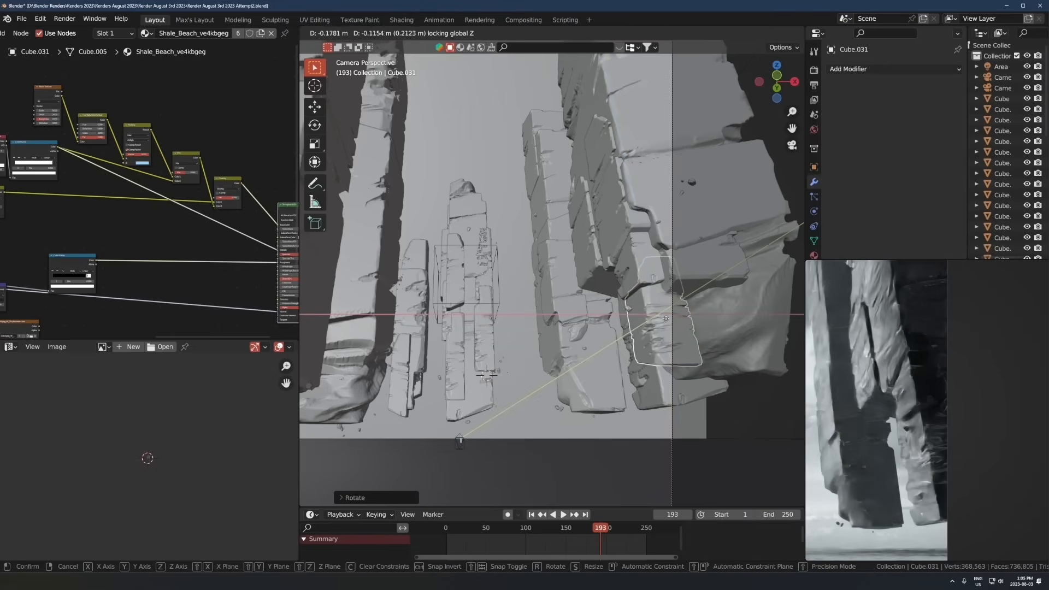
click(655, 301)
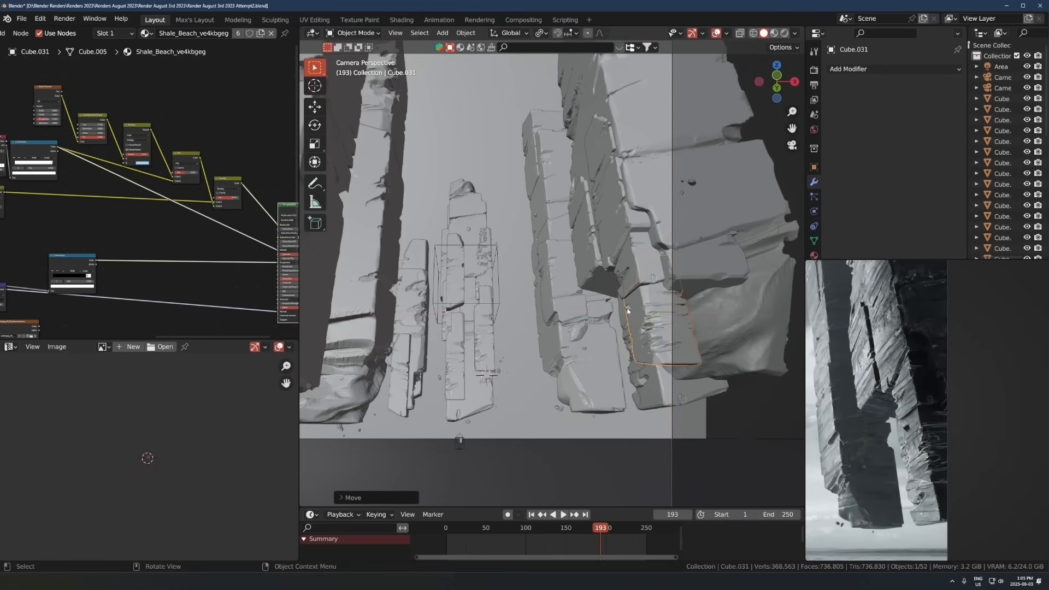
Step: Move the small sandstone rock scatter on the right-hand cluster about 1.2 m, mainly along negative X
click(635, 316)
key(g)
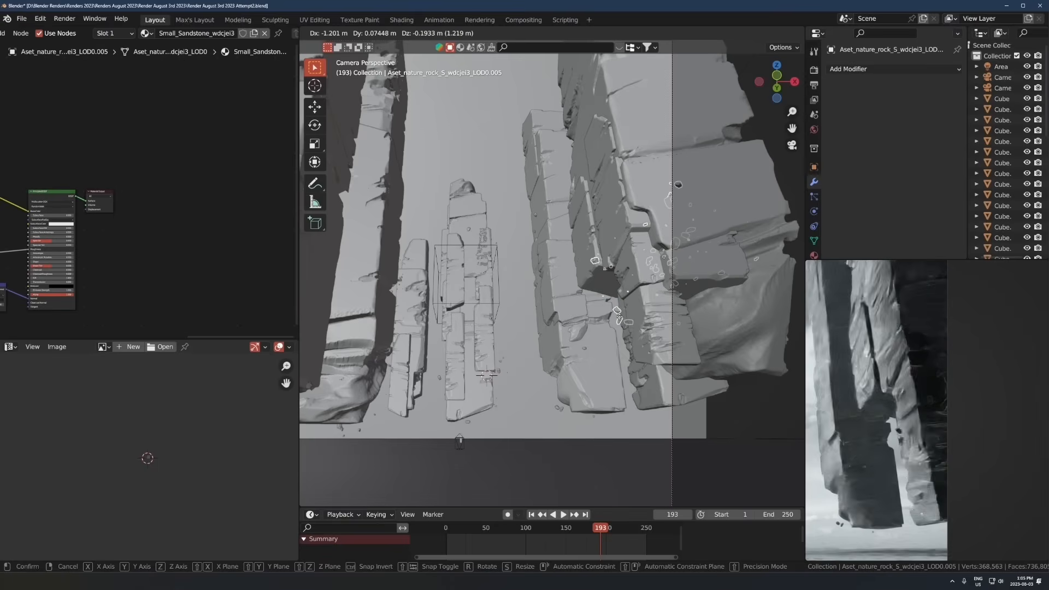
click(622, 318)
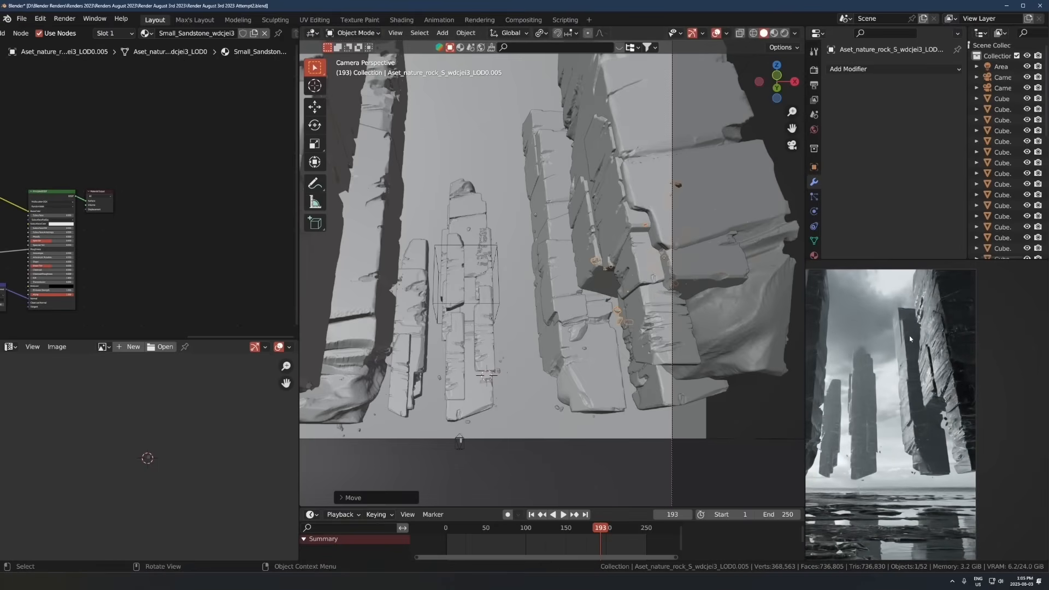
Step: Rotate the rock block Cube.007 in the right-hand cluster about Z and adjust its position along X
click(603, 287)
key(alt+d)
key(r)
key(z)
click(628, 277)
key(x)
click(620, 279)
click(595, 283)
Step: Flip Cube.007 vertically with a scale of -1 along Z, adjust its height and save the file
text(sz)
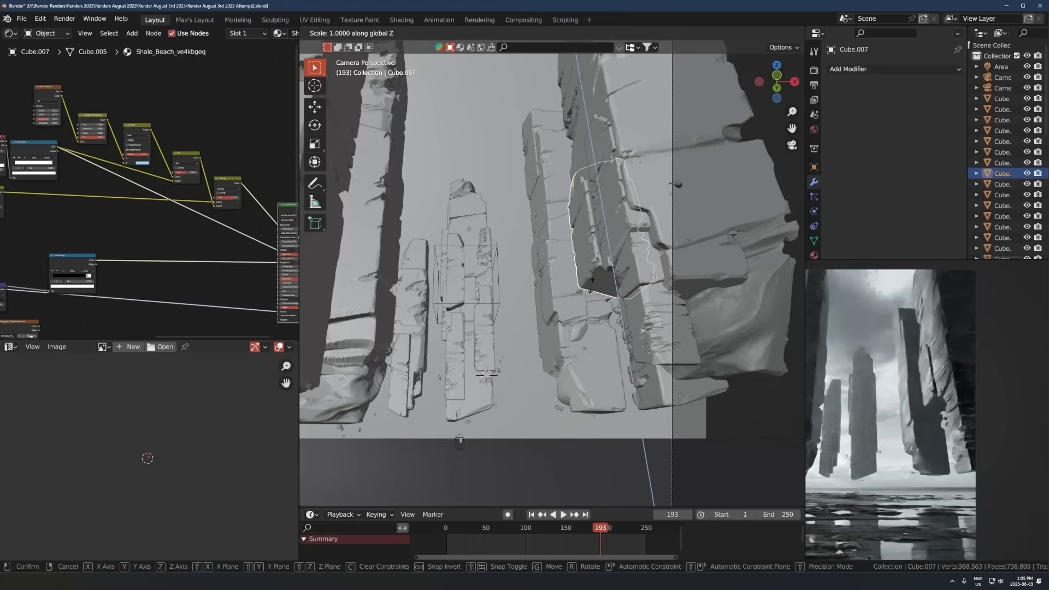
text(-1)
key(Return)
key(g)
key(z)
click(607, 329)
scroll(951, 366, down, 1)
key(ctrl+z)
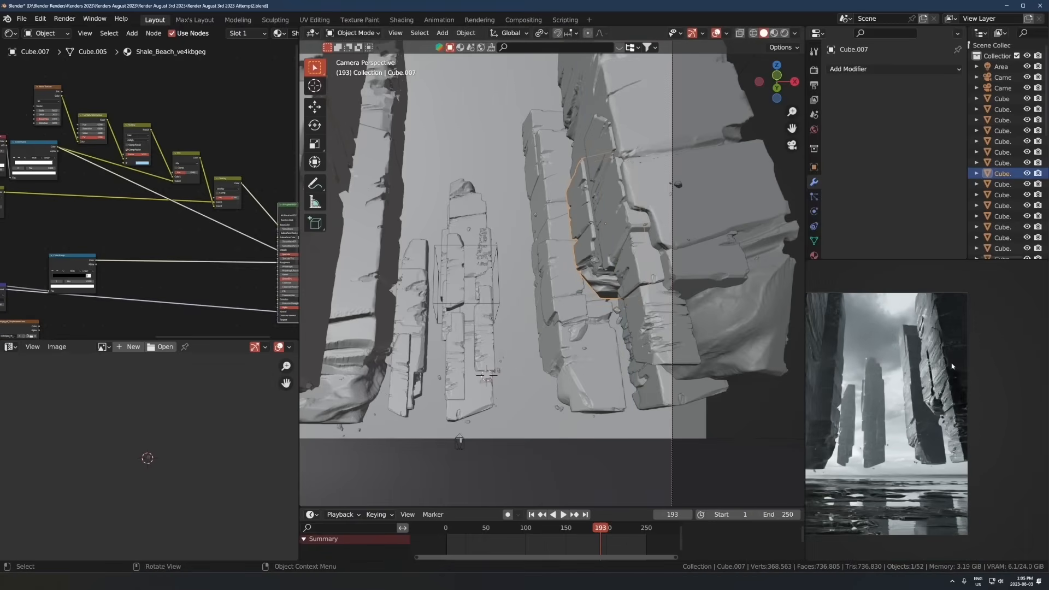
scroll(951, 366, up, 1)
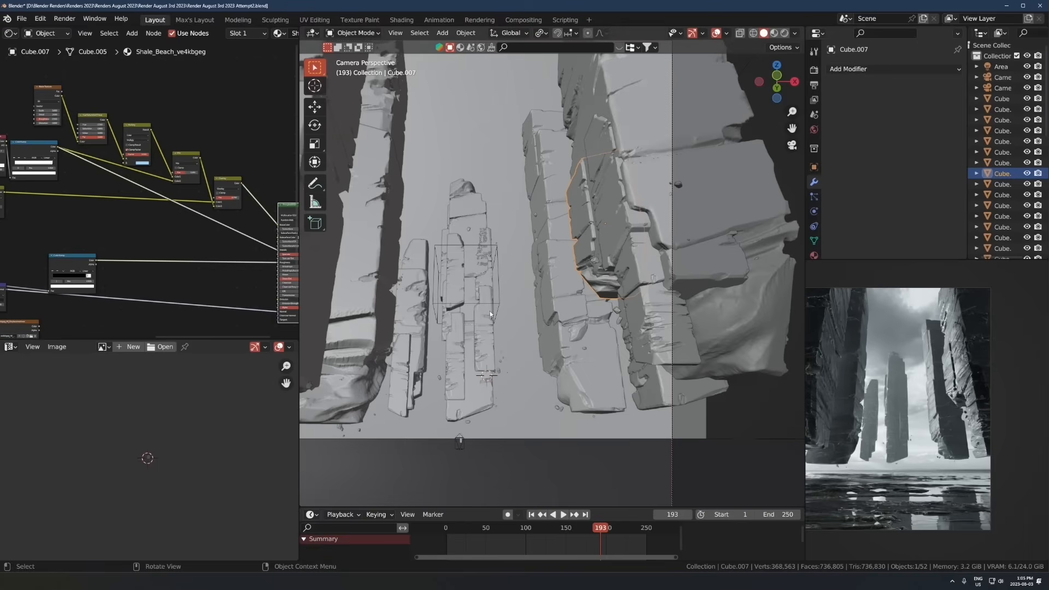
key(ctrl+s)
scroll(574, 392, down, 3)
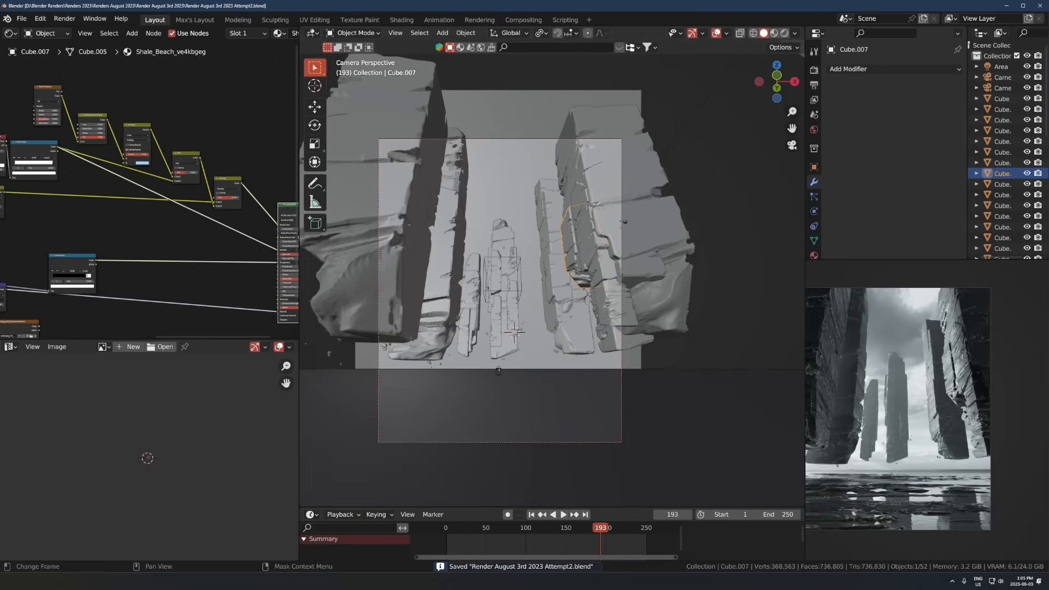
Step: Switch to Discord and view the dark rock canyon reference image
click(284, 581)
click(284, 580)
click(284, 581)
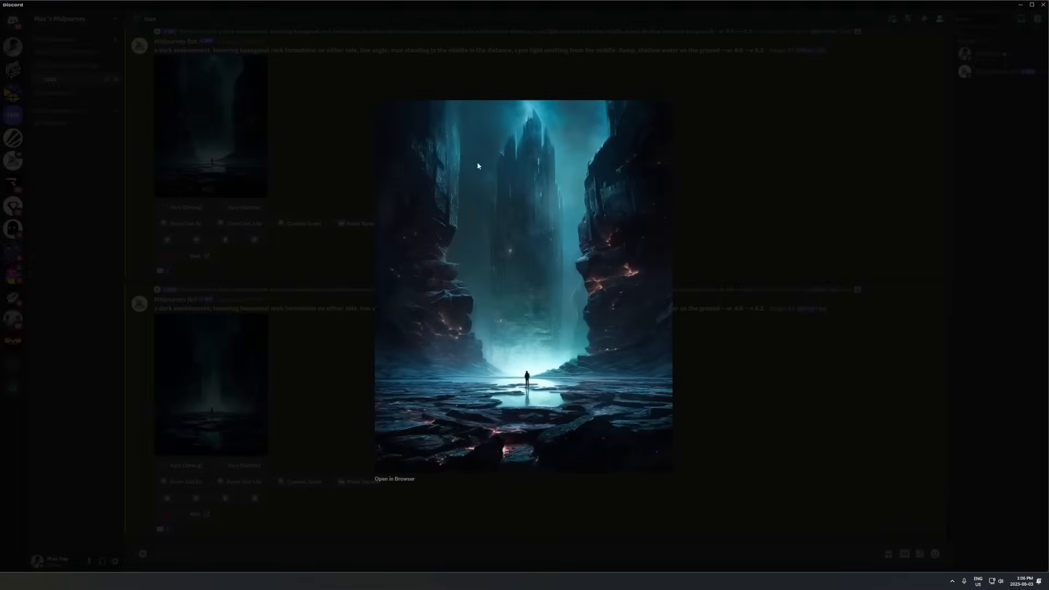
click(163, 580)
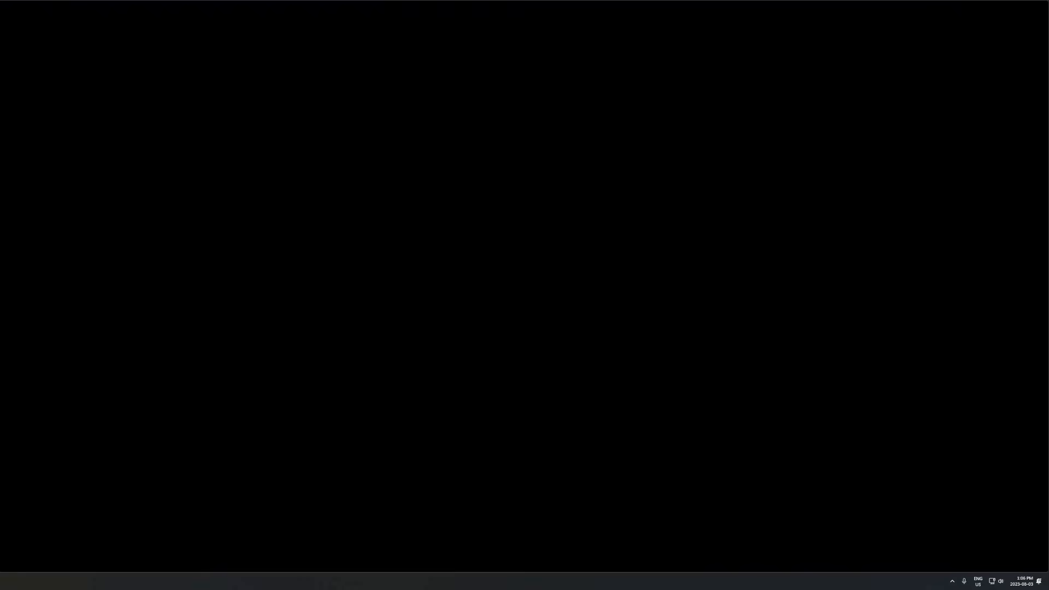
Step: Switch to Quixel Bridge, browse the purchased Nature 3D assets and export the Beach Rock Formation to Blender
click(191, 581)
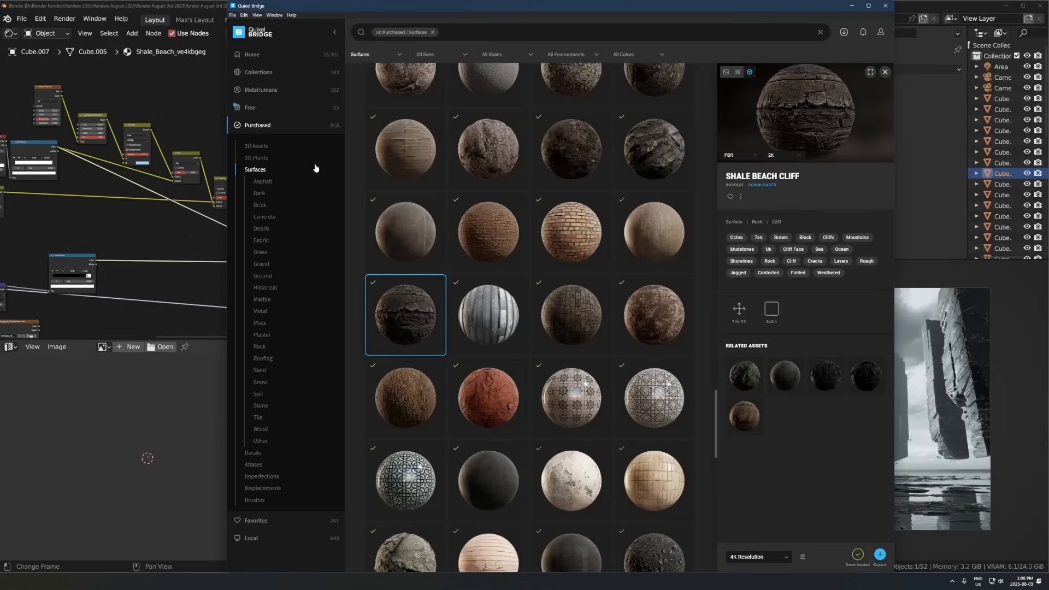
scroll(437, 240, up, 10)
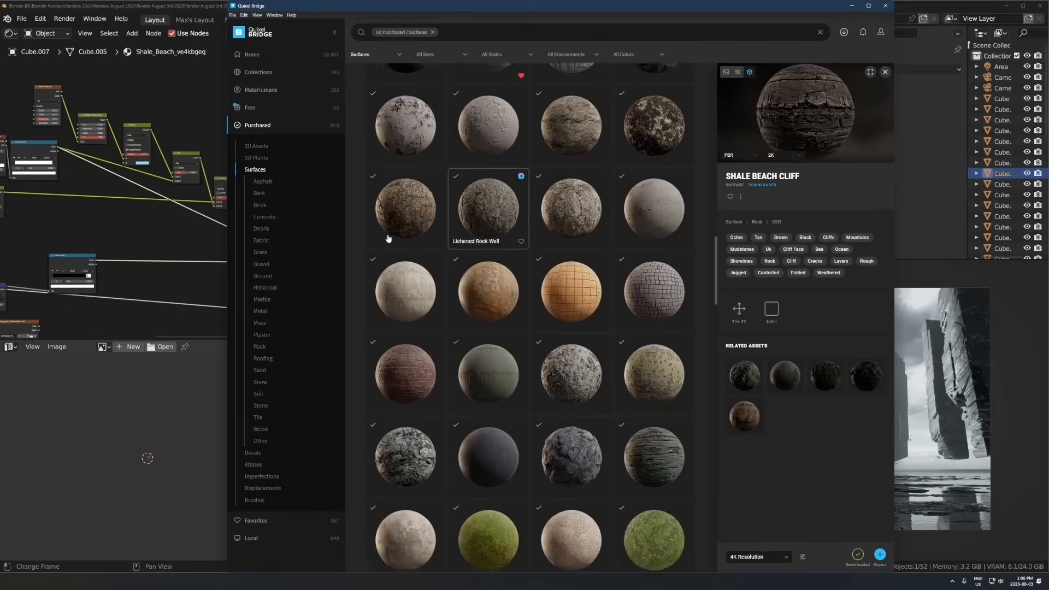
click(260, 146)
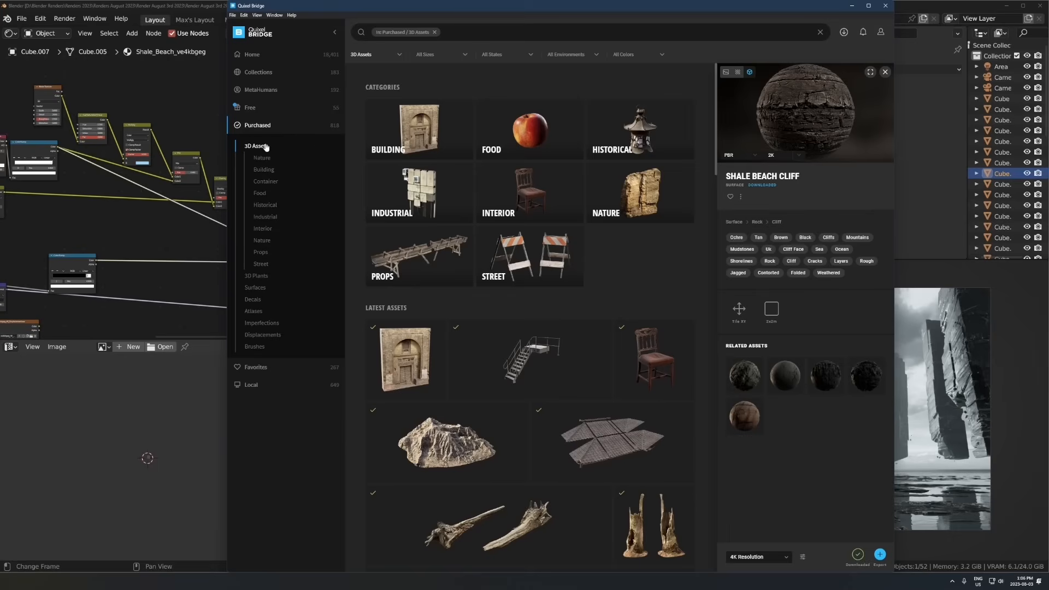
click(654, 212)
scroll(529, 328, down, 7)
scroll(530, 328, down, 4)
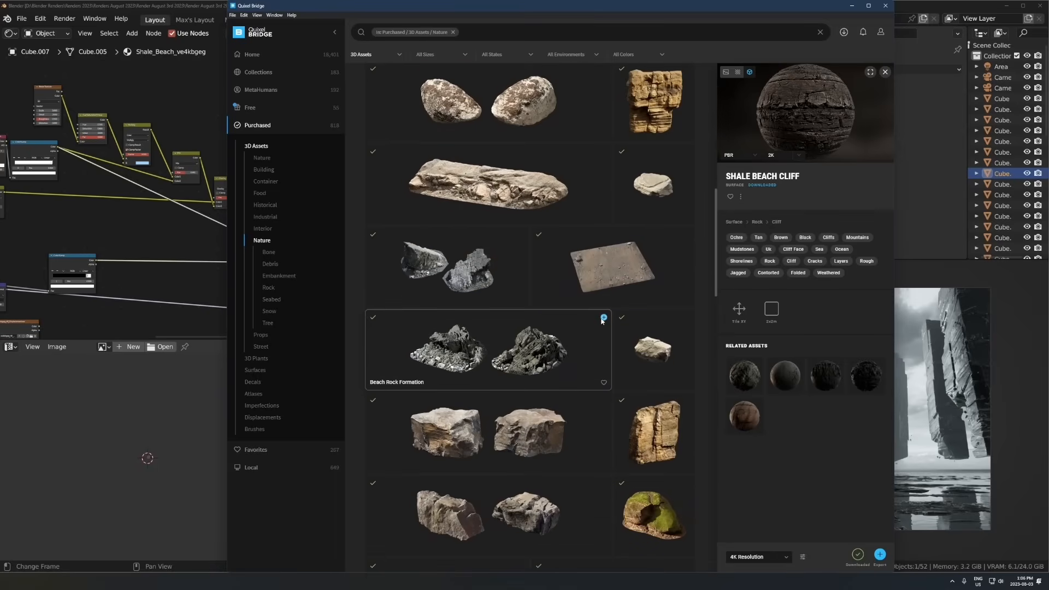
click(604, 318)
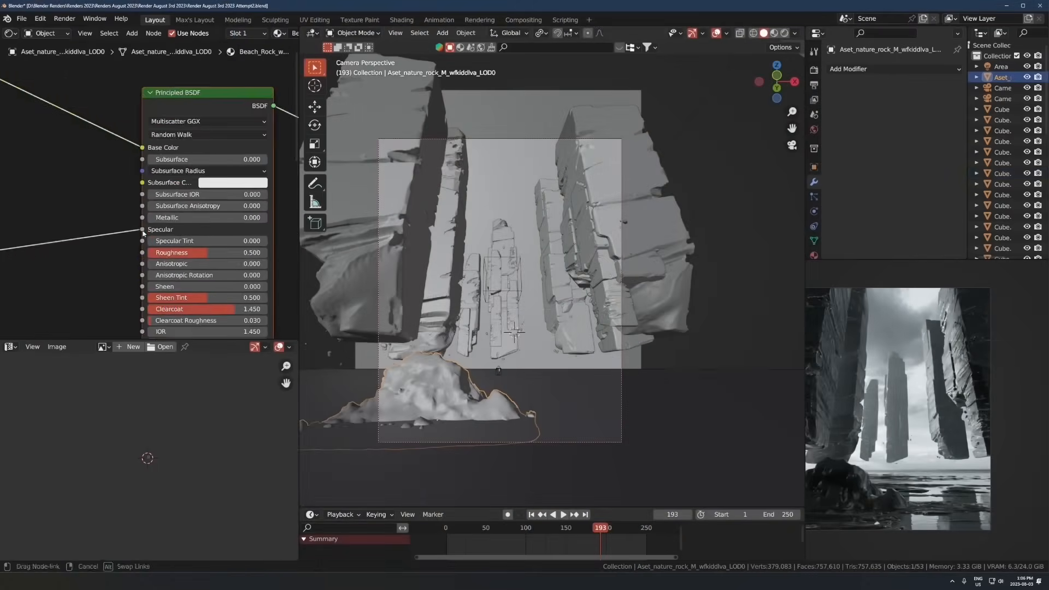
Step: Tighten the Color Ramp driving the beach rock's roughness, with its white stop at position 0.982
scroll(200, 212, up, 4)
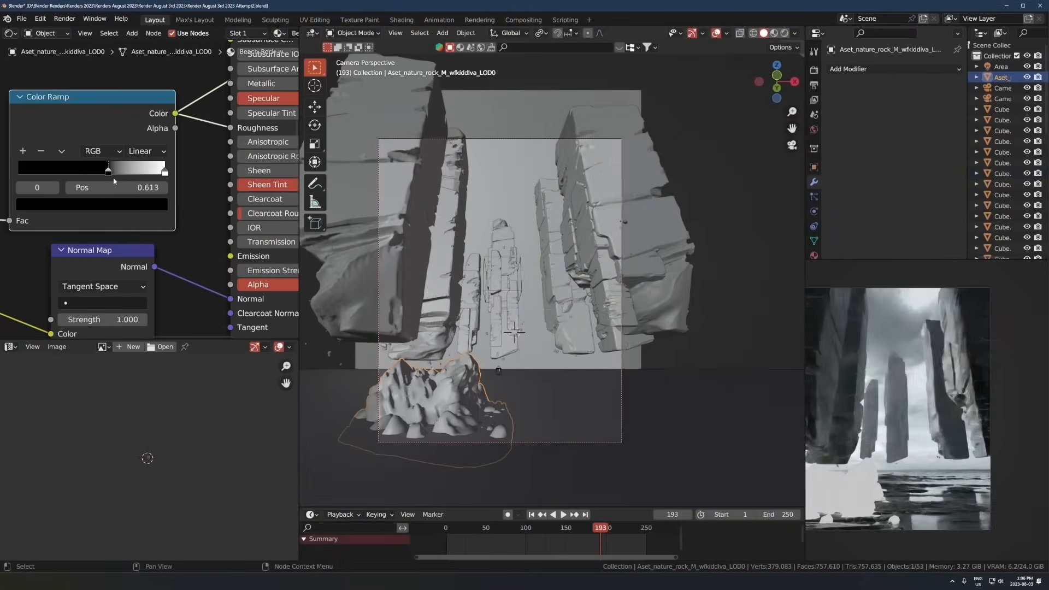
scroll(199, 212, up, 1)
scroll(885, 437, up, 3)
drag(138, 184, 135, 185)
scroll(500, 327, down, 3)
Step: Place the beach rock in the left foreground of the camera view and add a rotated duplicate of it
key(g)
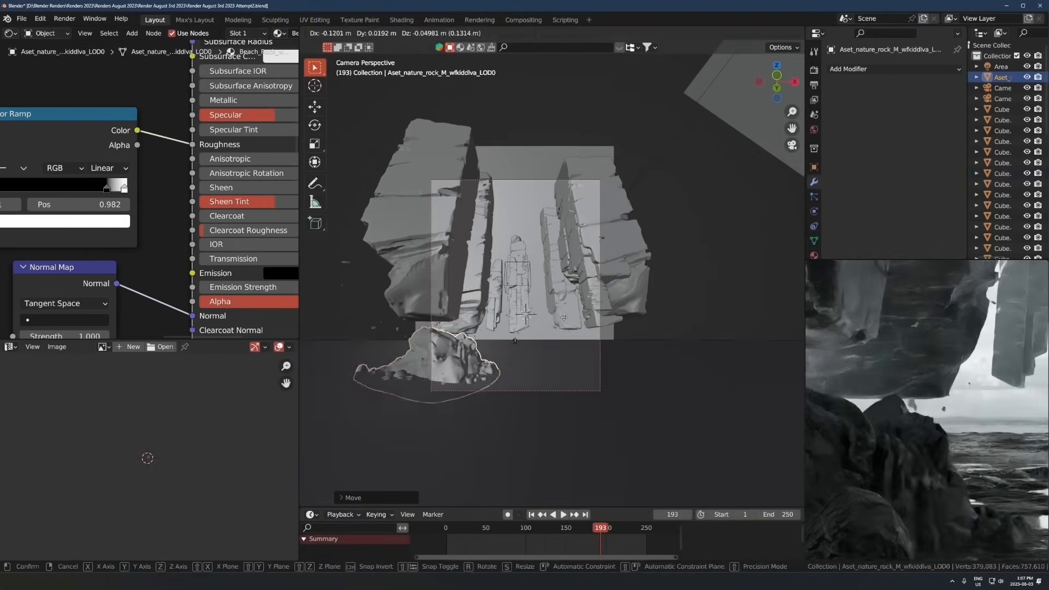
middle_drag(500, 328, 552, 352)
key(shift+d)
key(r)
middle_drag(654, 269, 551, 257)
scroll(960, 457, up, 2)
Step: Add more beach rock duplicates, rotating and moving them into clusters on both sides of the foreground
key(shift+d)
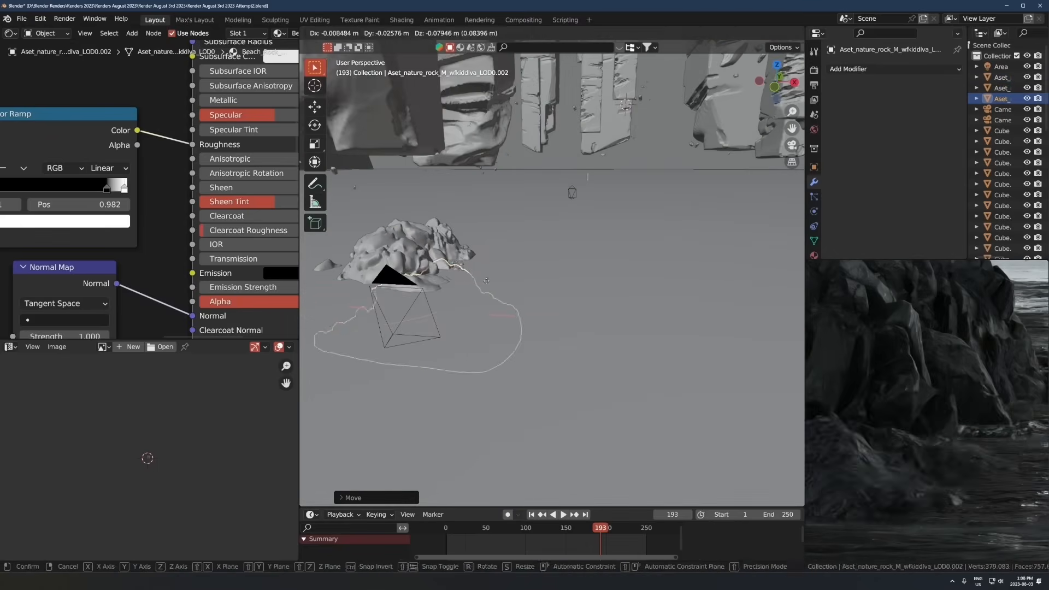
scroll(923, 404, down, 4)
scroll(551, 274, down, 4)
key(shift+d)
key(shift+d)
key(r)
key(g)
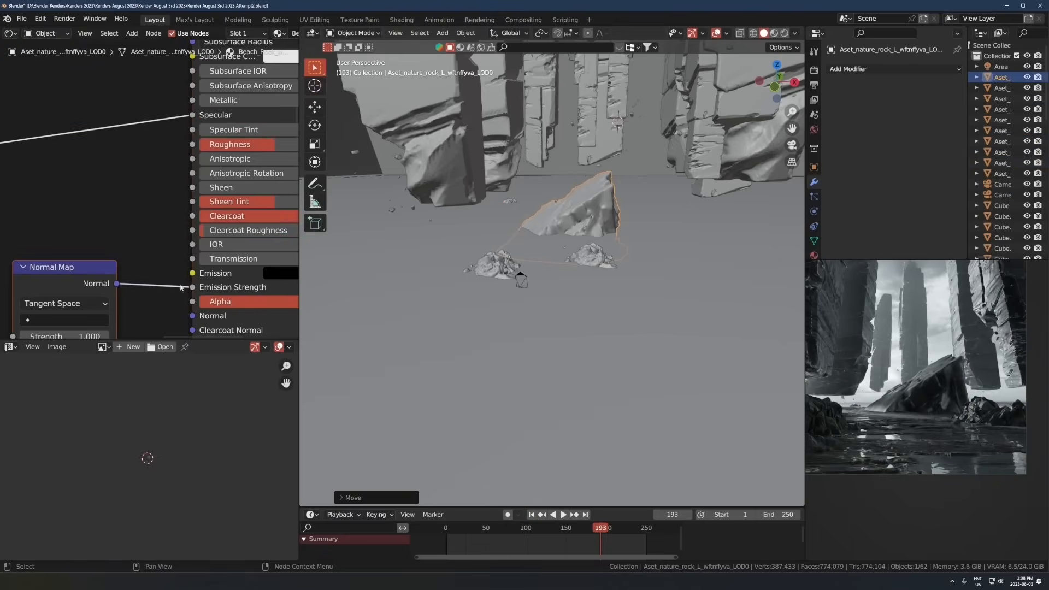
Step: Set the black stop of the large beach rock's roughness Color Ramp to 0.861
scroll(199, 212, up, 2)
scroll(923, 404, up, 3)
drag(137, 244, 148, 243)
scroll(551, 273, down, 5)
Step: Rotate the large beach rock about Z and resize it for the distant background behind the pillars
key(r)
key(z)
click(668, 203)
scroll(923, 404, down, 3)
middle_drag(552, 235, 551, 273)
key(s)
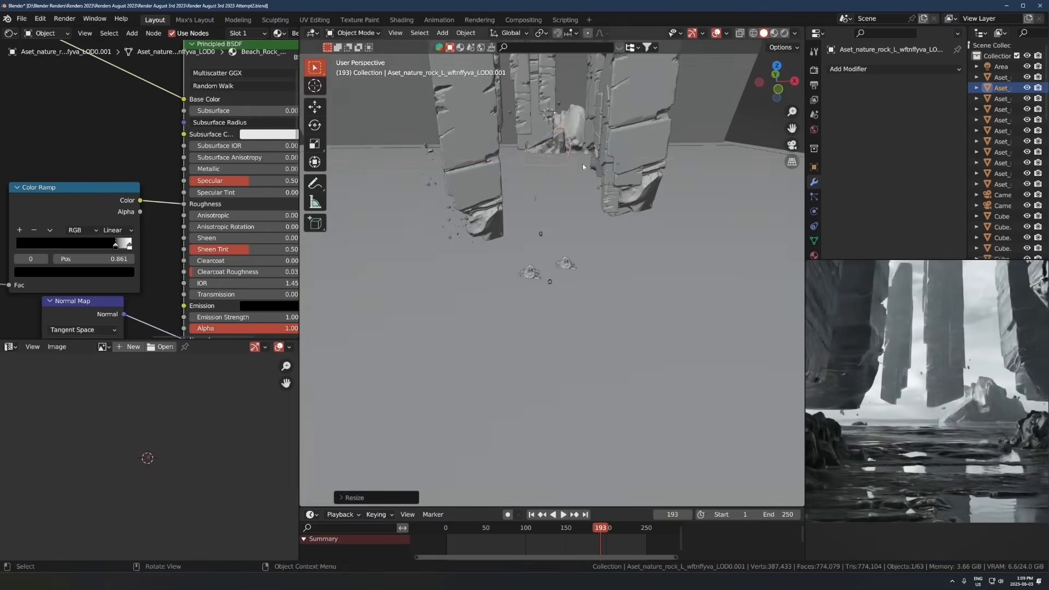
Step: Adjust the height and position of the distant large rock from the camera view
key(KP_0)
key(g)
key(z)
key(g)
scroll(499, 399, down, 3)
Step: Duplicate the large beach rock several times, rotate the copies around the shoreline and save the file
key(shift+d)
key(r)
shift+middle_drag(518, 327, 633, 333)
key(shift+d)
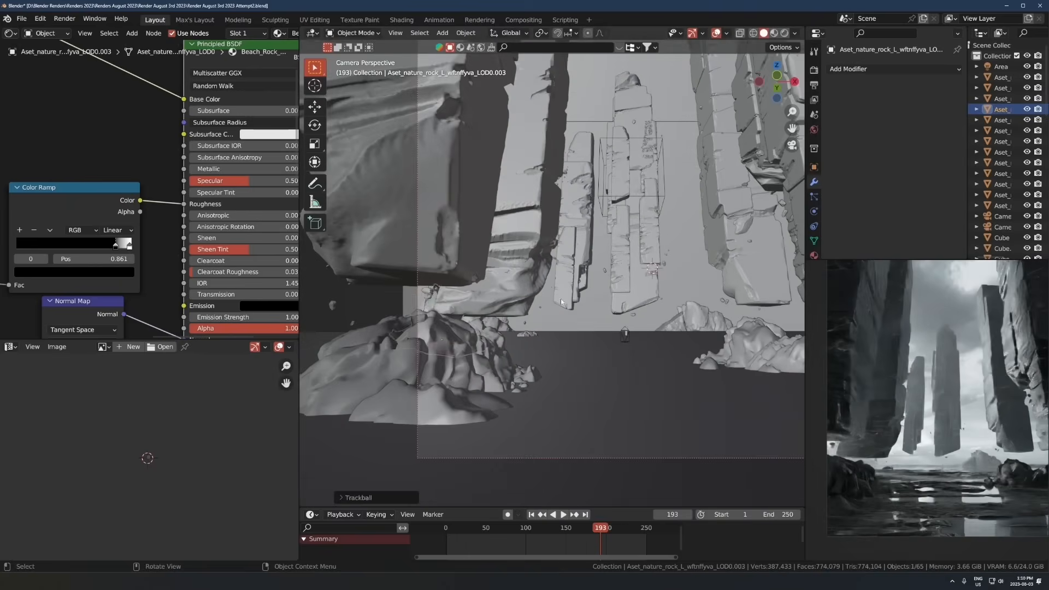
key(shift+d)
key(r)
key(ctrl+s)
Step: Move Empty.001, which controls the smaller distant pillar, about 19 m along Y
click(632, 195)
middle_drag(600, 219, 551, 262)
key(g)
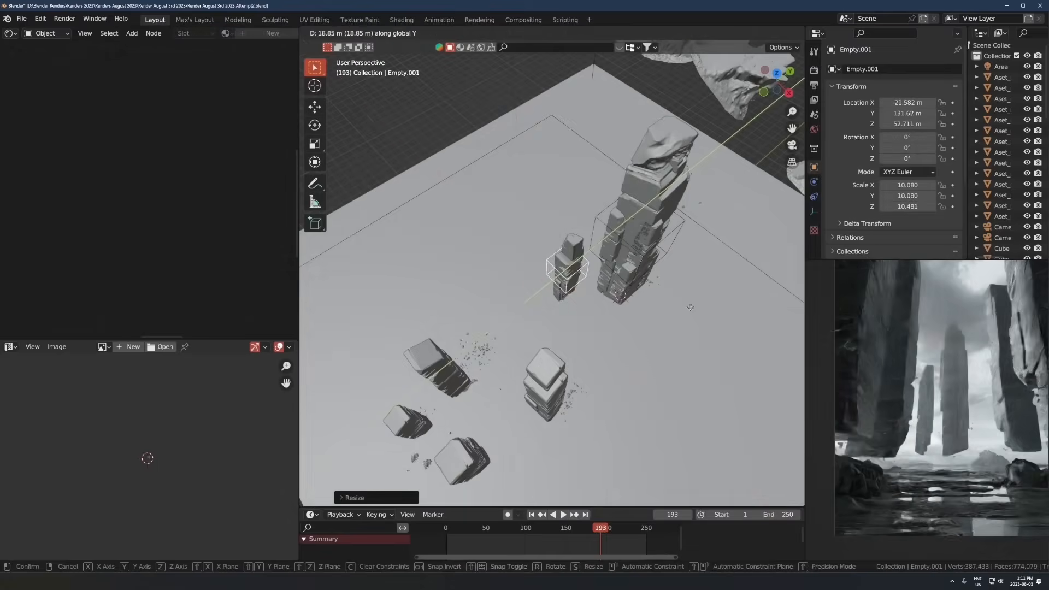
key(KP_0)
Step: Adjust Empty.001's height and position so its pillar sits beside the left-hand pillars in the camera view
scroll(607, 262, down, 4)
click(589, 158)
key(g)
key(z)
click(610, 284)
click(566, 295)
key(g)
click(608, 253)
key(g)
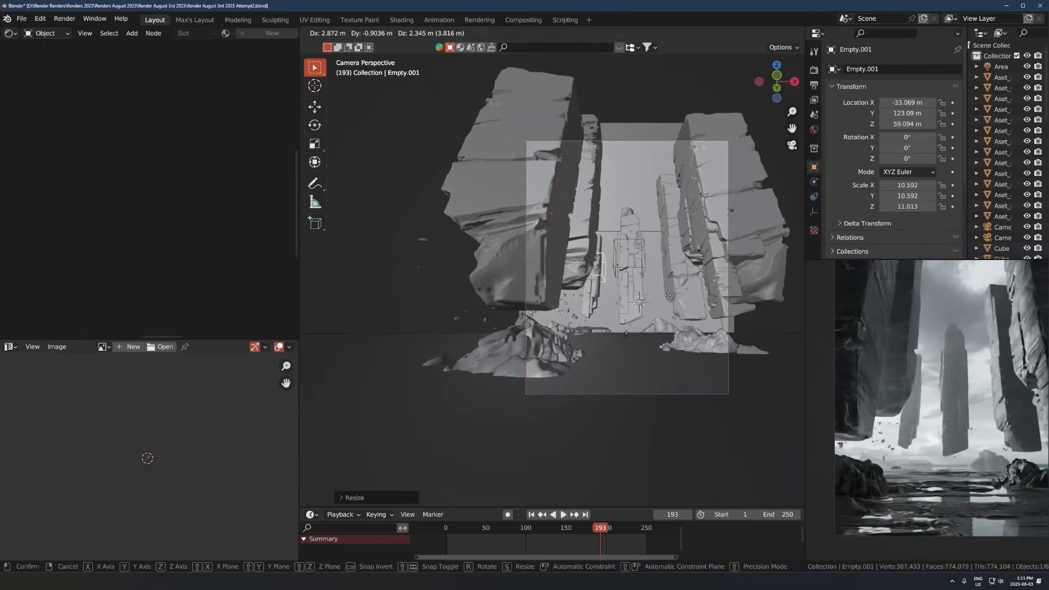
click(601, 267)
Step: Reposition the rocks beneath the left-hand pillars, duplicate them along X and rotate the copy about Z
click(578, 297)
key(g)
click(632, 326)
key(shift+d)
key(x)
click(754, 304)
key(r)
key(z)
key(g)
scroll(586, 263, down, 3)
Step: Reposition the left-hand pillar pieces along Y and lower the pillar Cube.003 about 5 m
click(586, 336)
key(g)
click(508, 230)
key(g)
key(y)
click(552, 235)
scroll(557, 218, down, 3)
key(g)
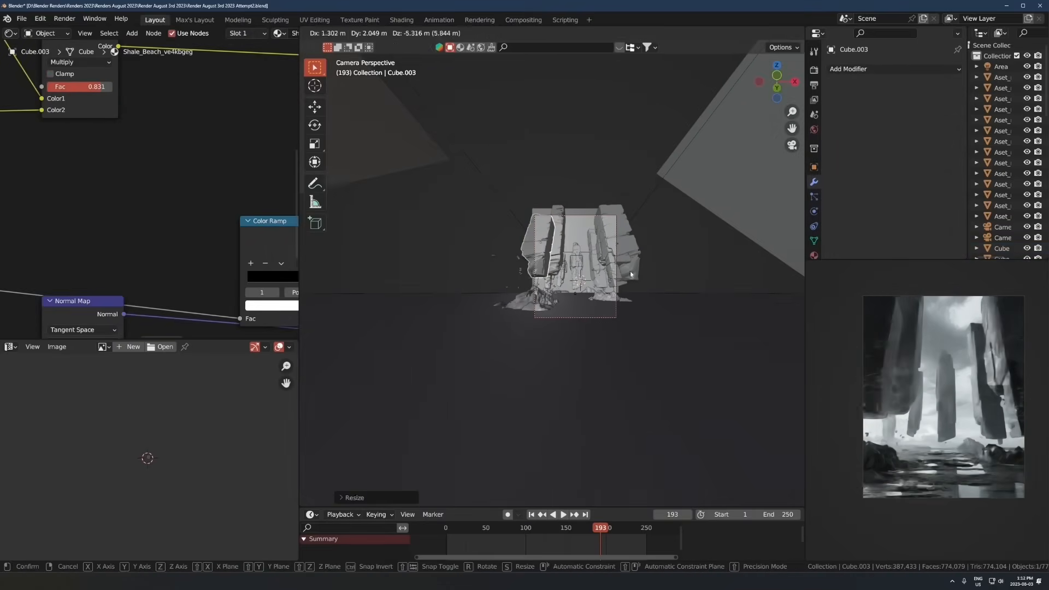
click(561, 143)
Step: Scale the pillar Cube.003 down to about 0.82
click(529, 219)
scroll(527, 216, up, 5)
click(527, 217)
middle_drag(528, 216, 616, 200)
key(KP_0)
scroll(616, 218, up, 3)
key(s)
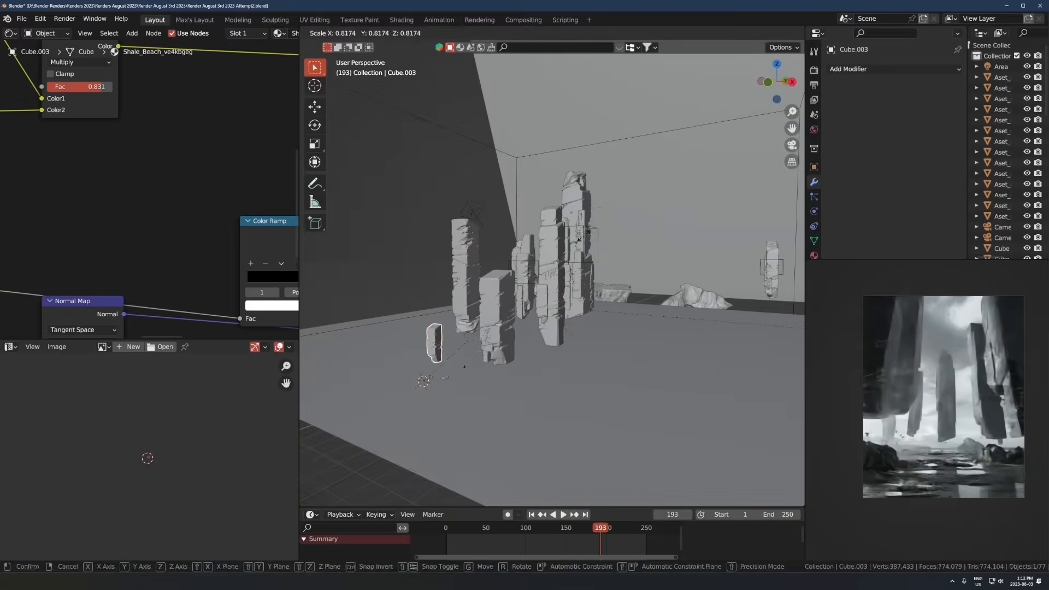
click(341, 185)
Step: Move Cube.003 along Y and adjust its height among the left-hand pillars
key(g)
key(y)
click(601, 262)
scroll(601, 262, down, 2)
key(g)
key(z)
click(617, 273)
key(g)
key(z)
click(629, 274)
Step: Widen the background sky plane Plane.001 along X
click(612, 191)
key(s)
key(x)
click(628, 229)
scroll(978, 437, up, 6)
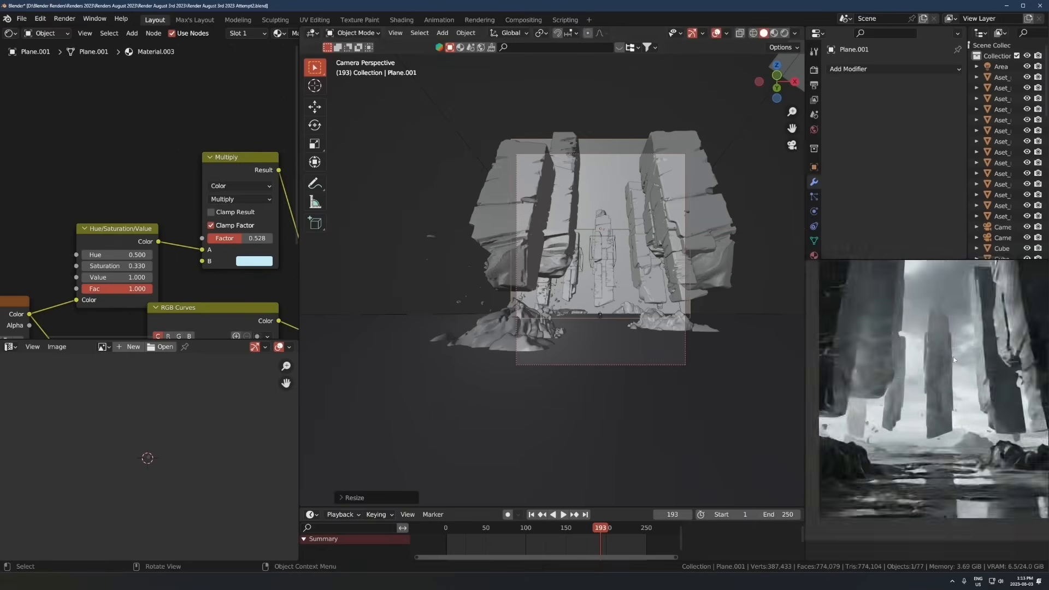
scroll(923, 436, down, 4)
scroll(923, 437, down, 2)
scroll(109, 245, down, 4)
middle_drag(109, 246, 186, 196)
click(122, 255)
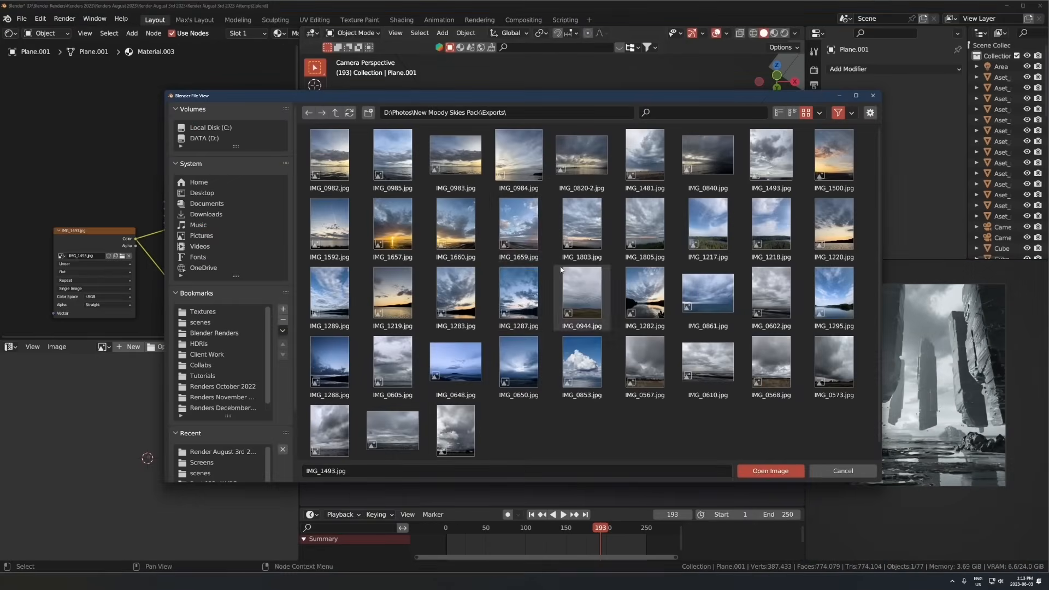
click(842, 470)
Step: Scale the beach rock Aset_nature_rock_M_wfkiddiva_LOD0.003, to the right of the central pillar, down to about 0.75
scroll(544, 272, down, 1)
scroll(543, 273, up, 2)
scroll(923, 437, up, 3)
scroll(579, 295, up, 4)
click(683, 338)
key(s)
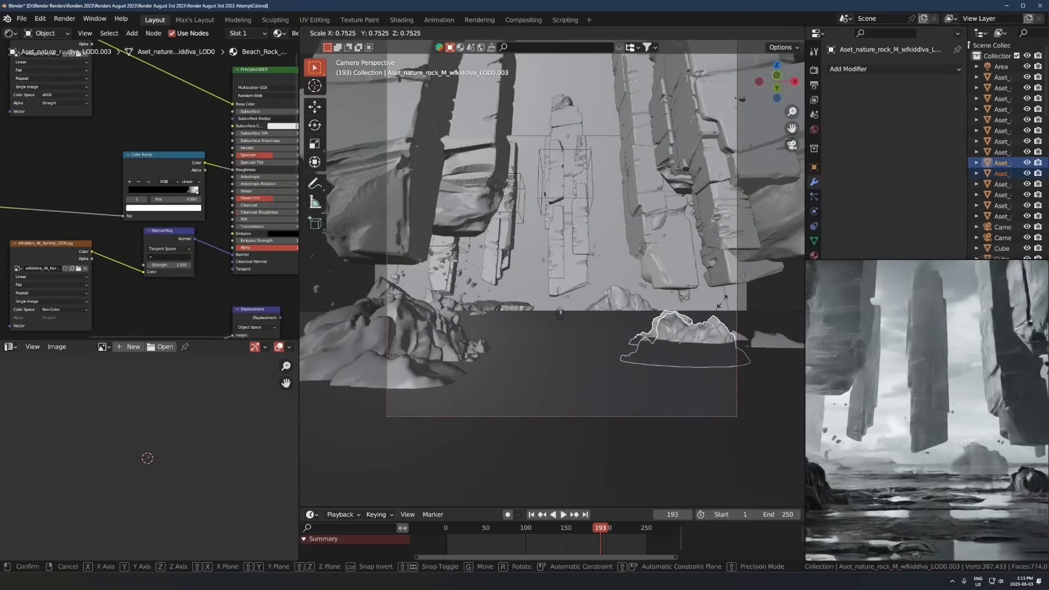
Step: Delete the small placeholder object standing at the waterline below the central pillar
click(563, 311)
key(Delete)
click(562, 309)
Step: Open the asset library's People category and place the GTP_CMan_Patrick walking man in the scene
click(10, 347)
click(338, 414)
scroll(82, 468, down, 4)
click(60, 461)
scroll(176, 461, down, 10)
key(Delete)
scroll(191, 505, down, 4)
scroll(191, 506, down, 1)
drag(160, 434, 532, 339)
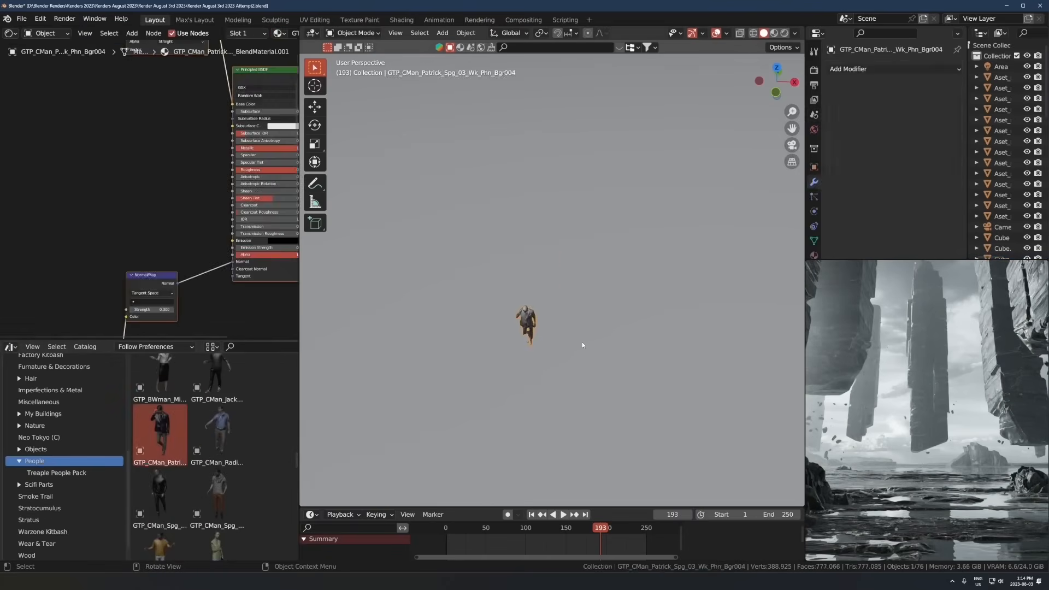
Step: Move the walking man across the ground plane into the camera view and rotate him about Z to face the pillars
key(KP_0)
key(g)
key(shift+z)
click(565, 298)
scroll(918, 491, up, 4)
key(r)
key(z)
click(632, 270)
scroll(923, 437, down, 4)
key(KP_Decimal)
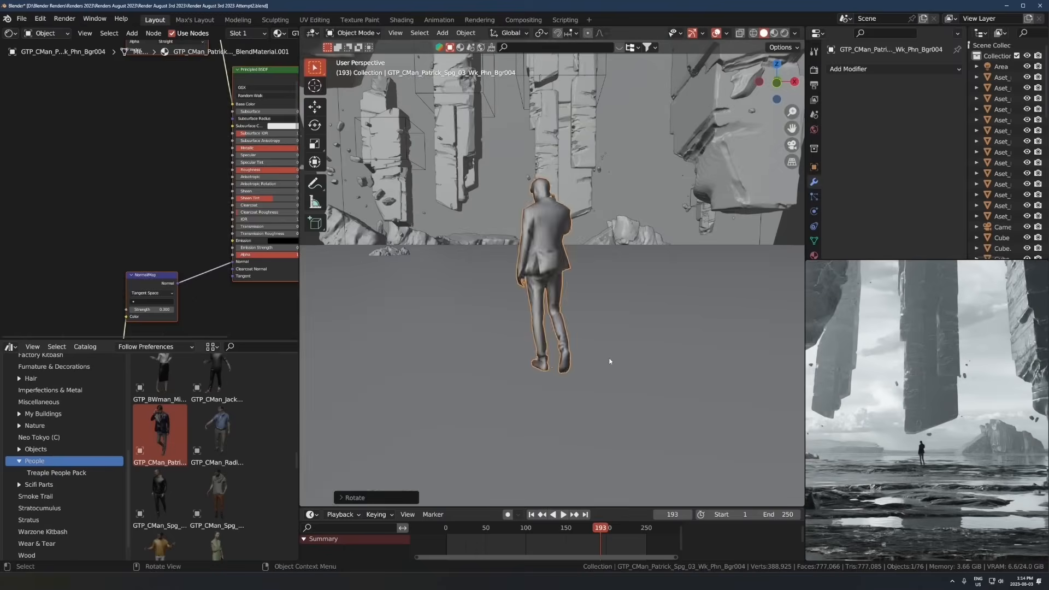
Step: Replace the walking man with a GTP_CMan_Spg figure from the People assets and rotate it about Z
key(Delete)
scroll(611, 360, down, 8)
drag(159, 495, 563, 295)
key(r)
key(z)
click(436, 340)
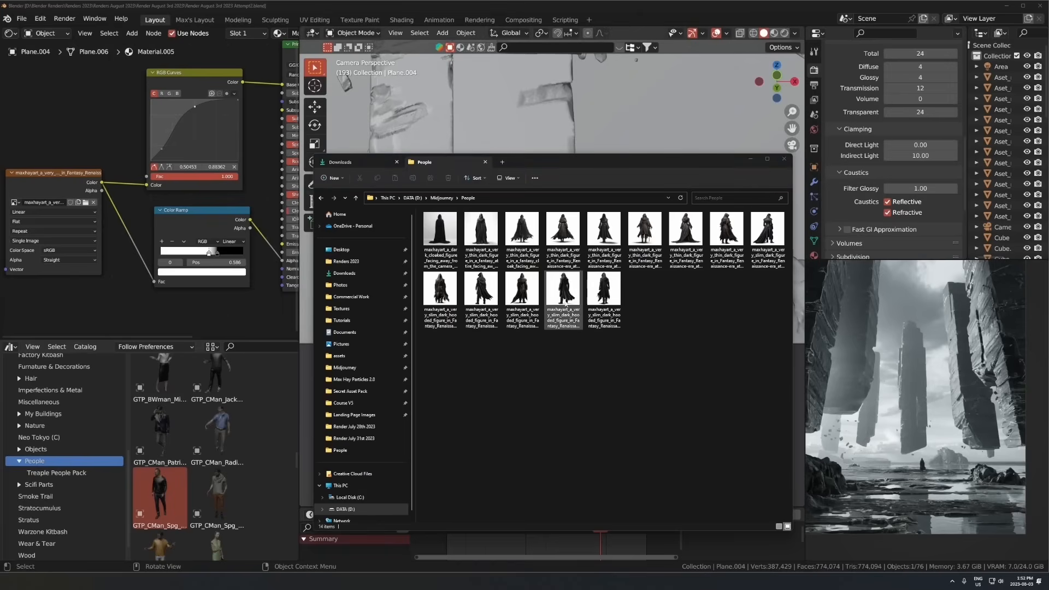
Step: Look through the cloaked and hooded figure images in the Midjourney People folder, starting with the dark cloaked figure
click(442, 245)
double_click(442, 246)
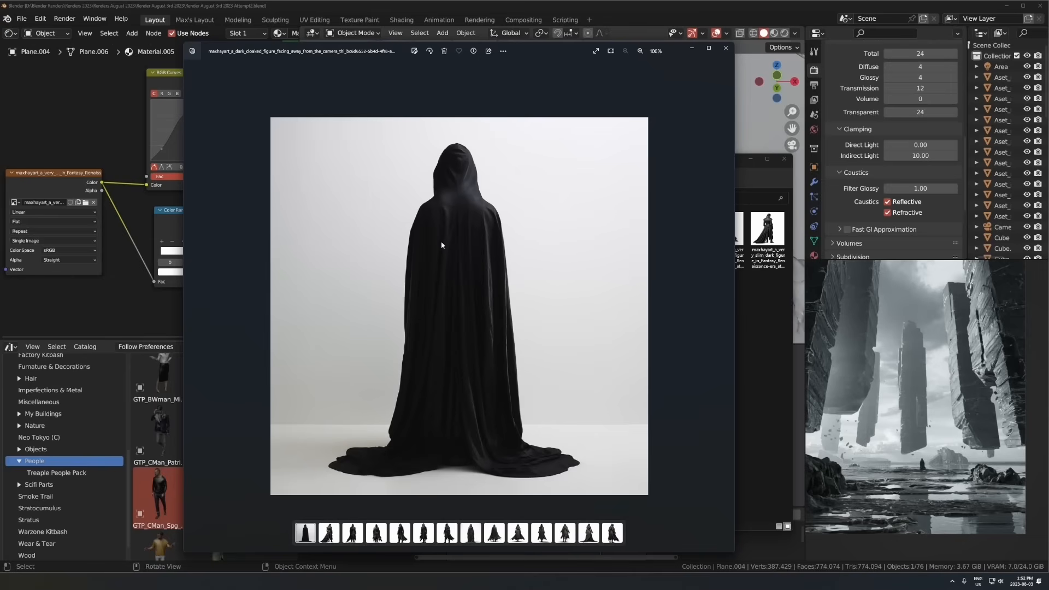
key(Right)
key(Right)
key(Right)
key(Right)
key(Right)
key(Right)
key(Right)
key(Right)
key(Right)
key(Right)
key(Right)
key(Right)
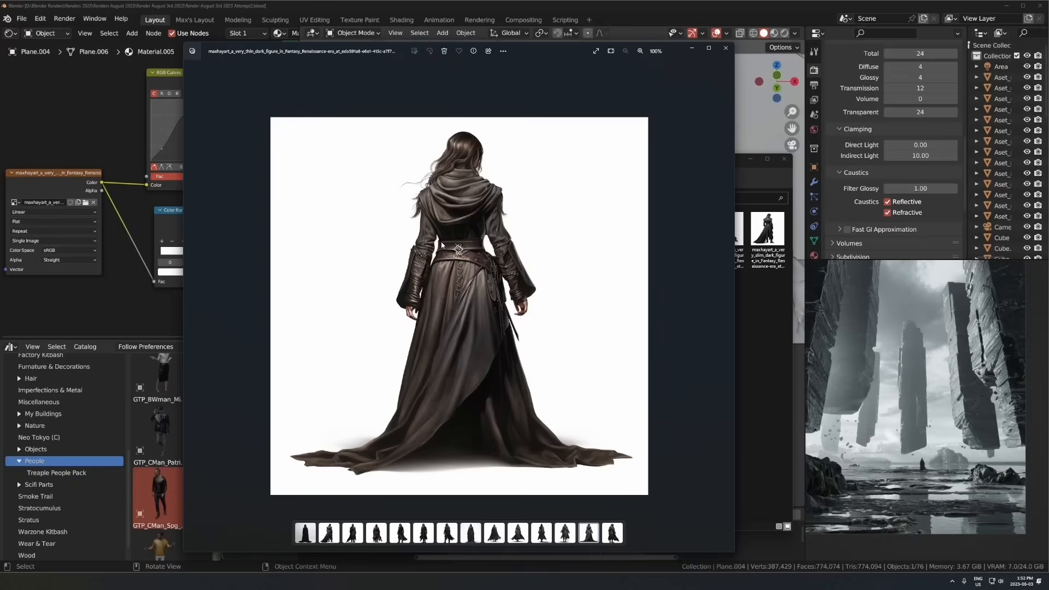
key(Right)
key(Left)
key(Left)
key(Left)
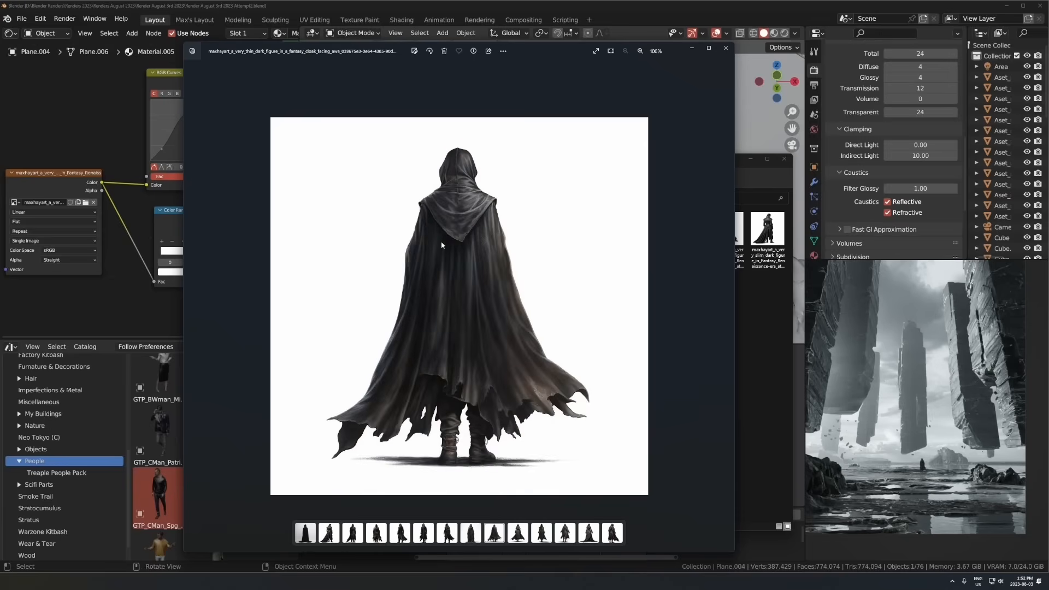
key(Left)
key(Left)
key(Left)
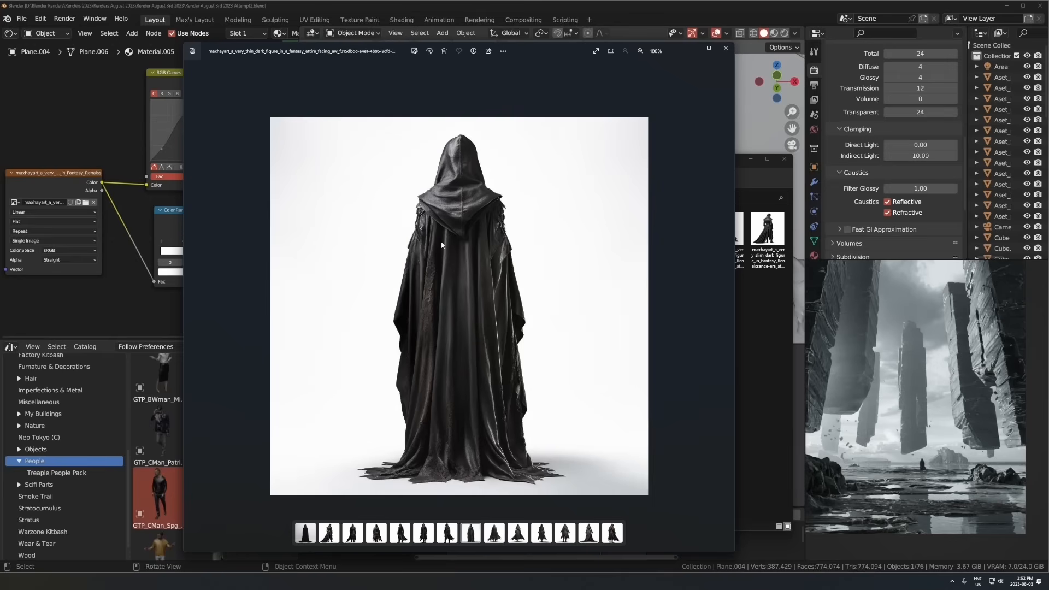
click(726, 49)
Step: Examine the hooded-figure plane Plane.004 from the side, in the rendered preview and in its material nodes
click(586, 342)
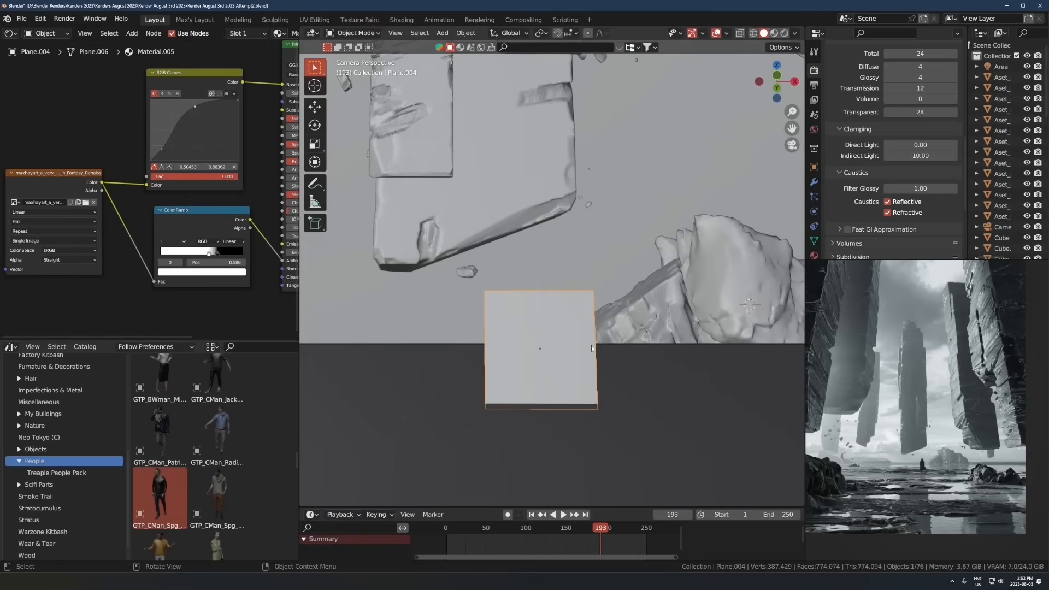
middle_drag(521, 358, 562, 370)
scroll(940, 475, up, 4)
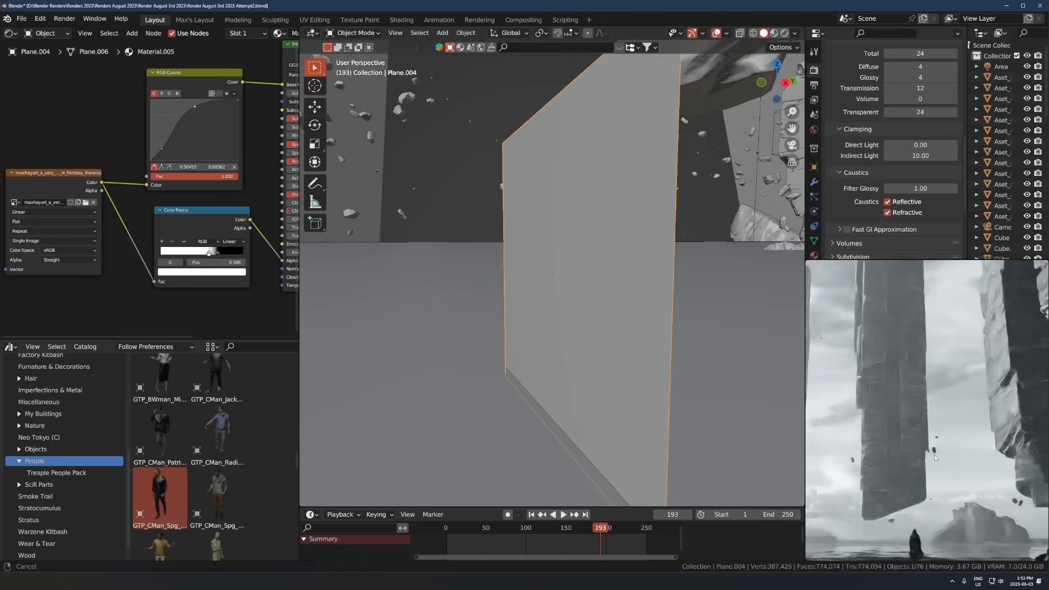
middle_drag(940, 475, 944, 334)
middle_drag(90, 189, 49, 215)
scroll(49, 215, up, 2)
scroll(49, 216, down, 3)
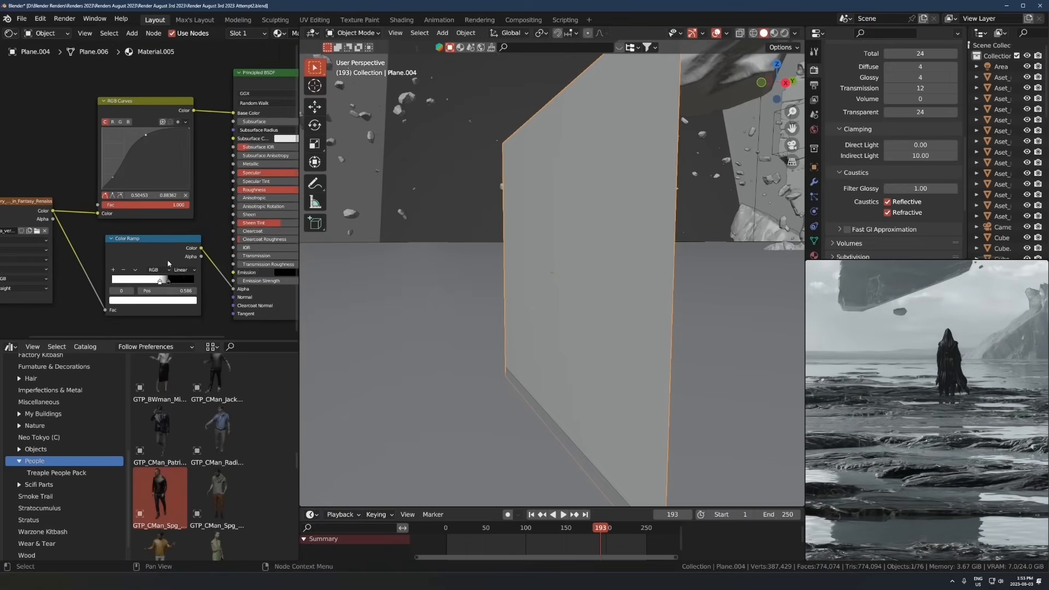
Step: Examine the second Color Ramp stop driving the figure's alpha, the rendered figure up close and the People folder's image choices
scroll(220, 296, up, 2)
scroll(201, 305, up, 2)
mouse_move(172, 295)
mouse_down()
mouse_move(63, 297)
mouse_move(172, 295)
mouse_up()
scroll(192, 288, down, 2)
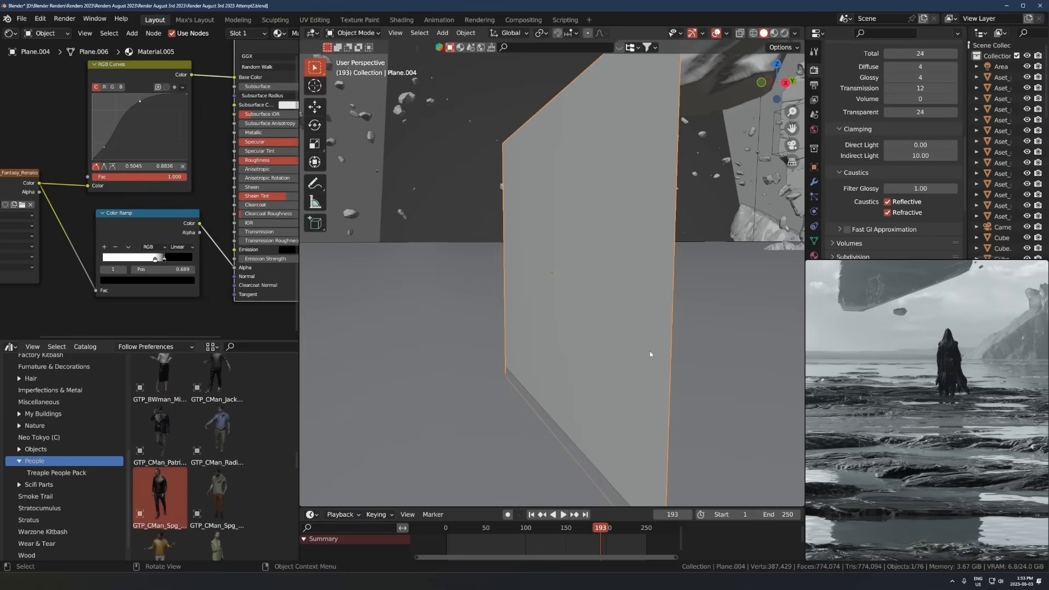
scroll(927, 359, up, 6)
shift+middle_drag(927, 358, 966, 421)
scroll(947, 405, up, 3)
scroll(965, 429, down, 3)
scroll(968, 427, down, 4)
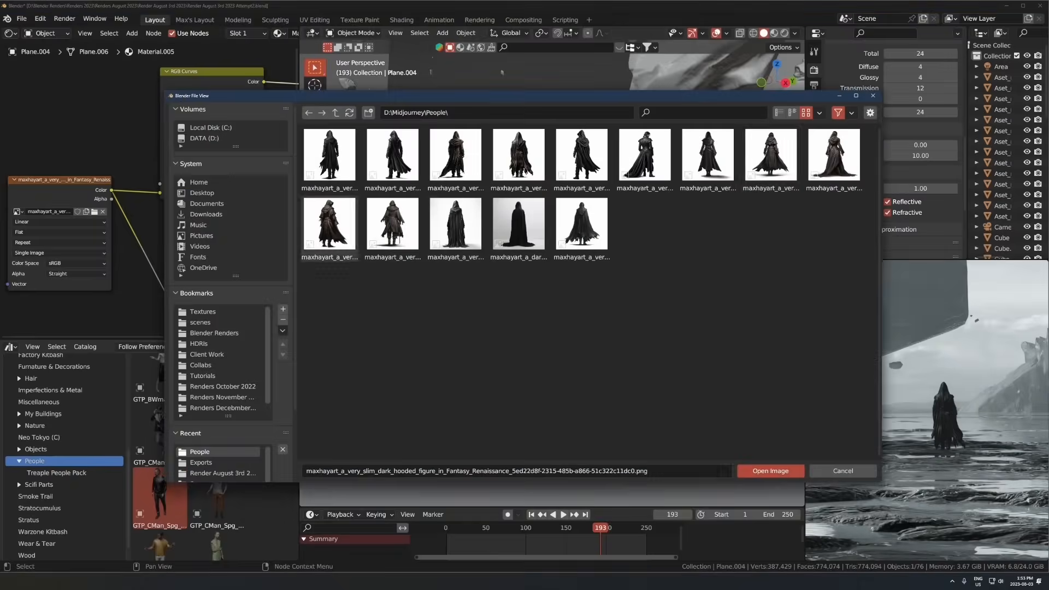
double_click(642, 115)
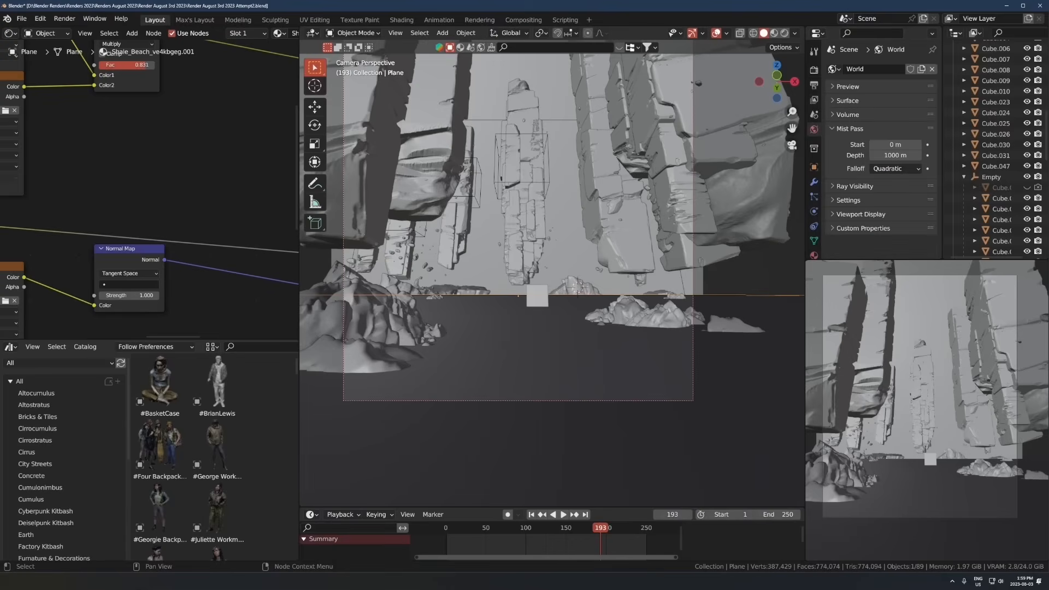
Step: Render the active scene as a still image
click(65, 20)
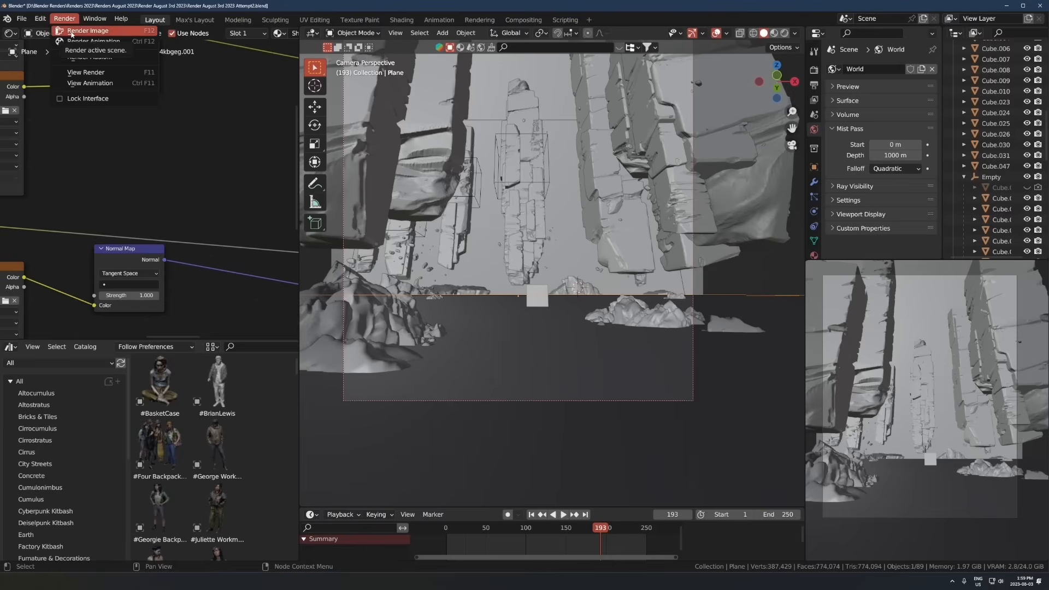
click(71, 31)
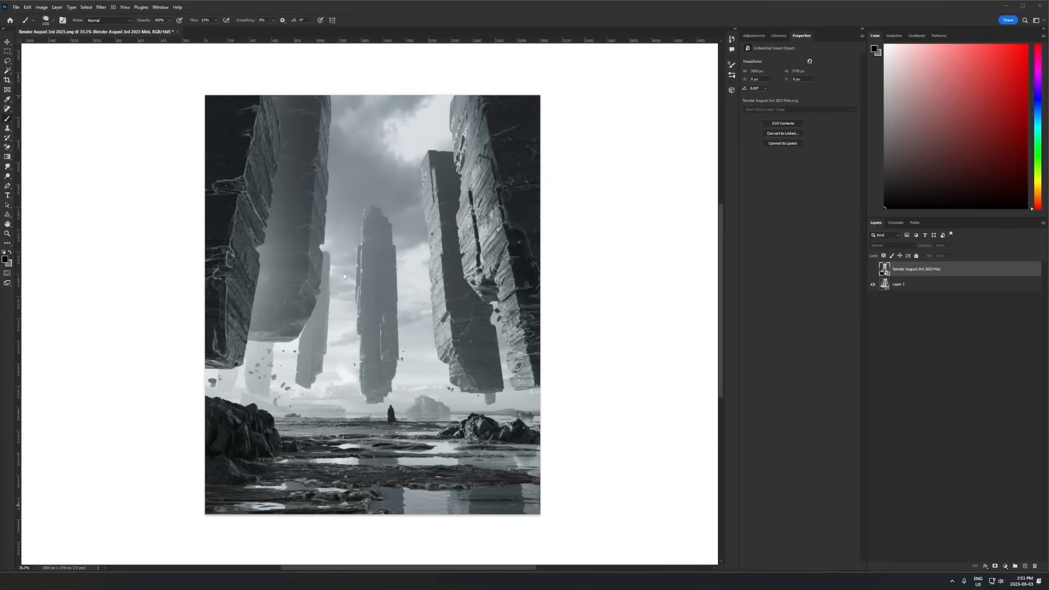
Step: In Photoshop, delete the Render August 3rd 2023 Mist layer and duplicate Layer 1
alt+scroll(338, 273, up, 1)
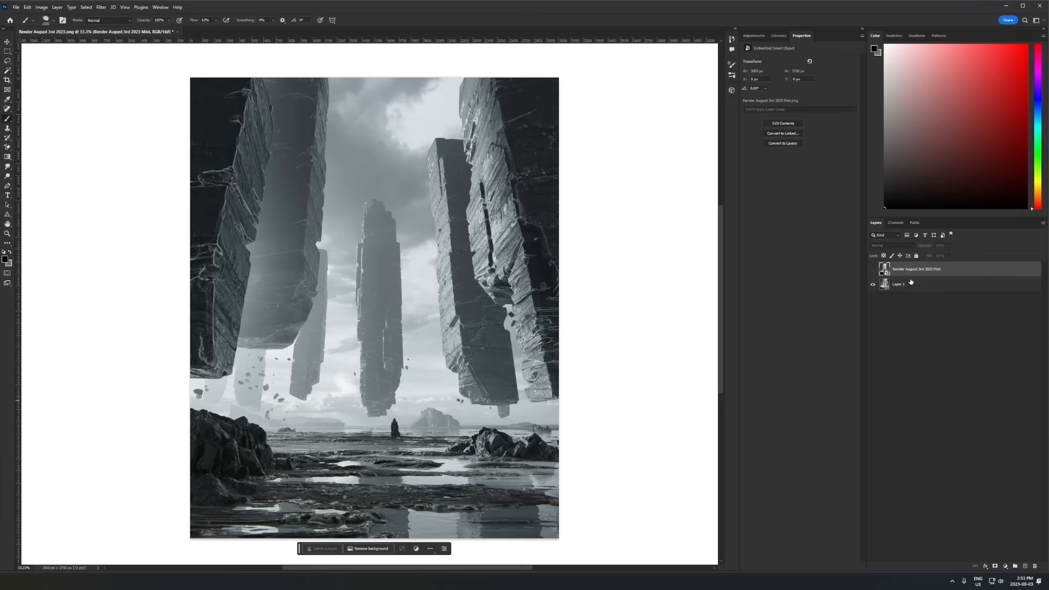
key(Delete)
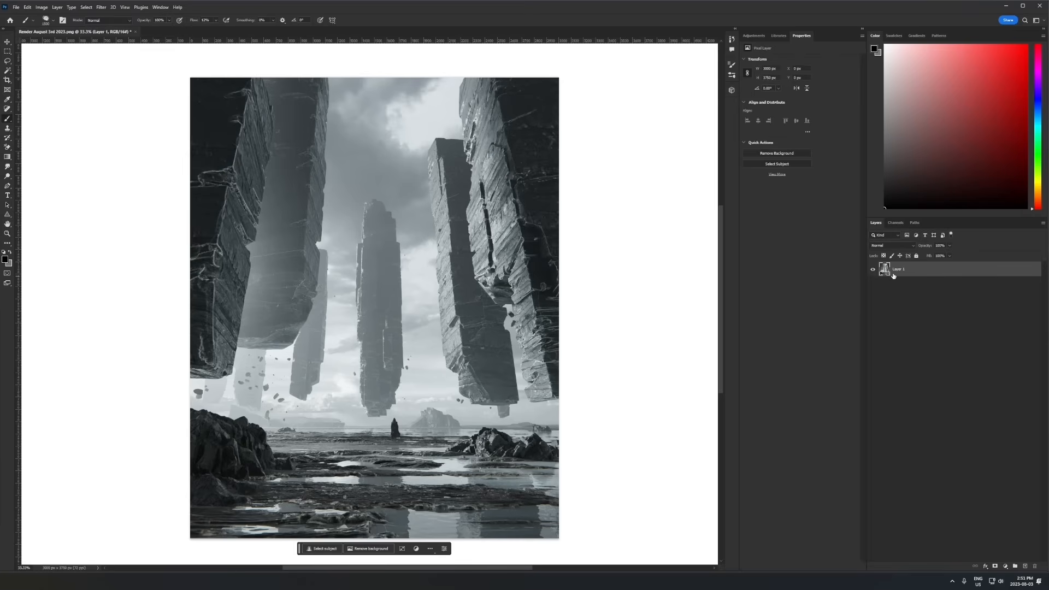
click(896, 270)
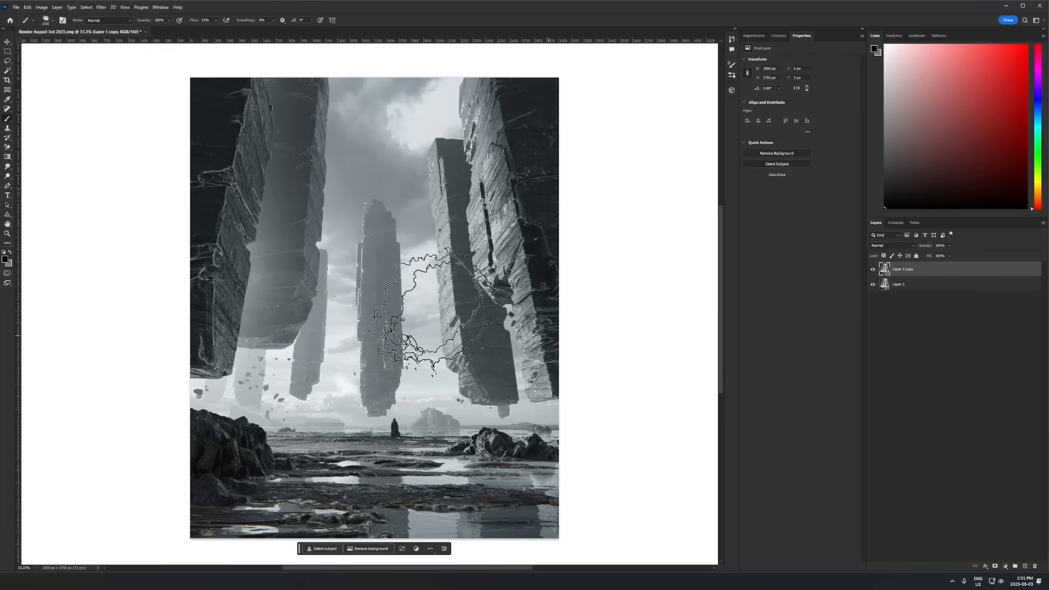
Step: Apply a strong Gaussian Blur to Layer 1 copy and set its blend mode to Screen
click(97, 8)
mouse_move(124, 104)
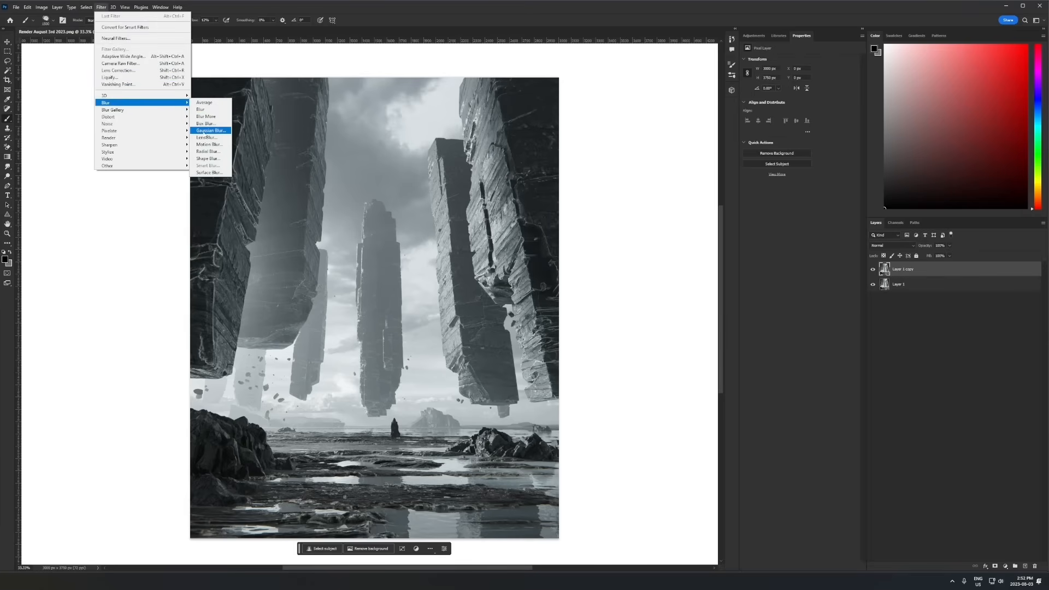
click(211, 130)
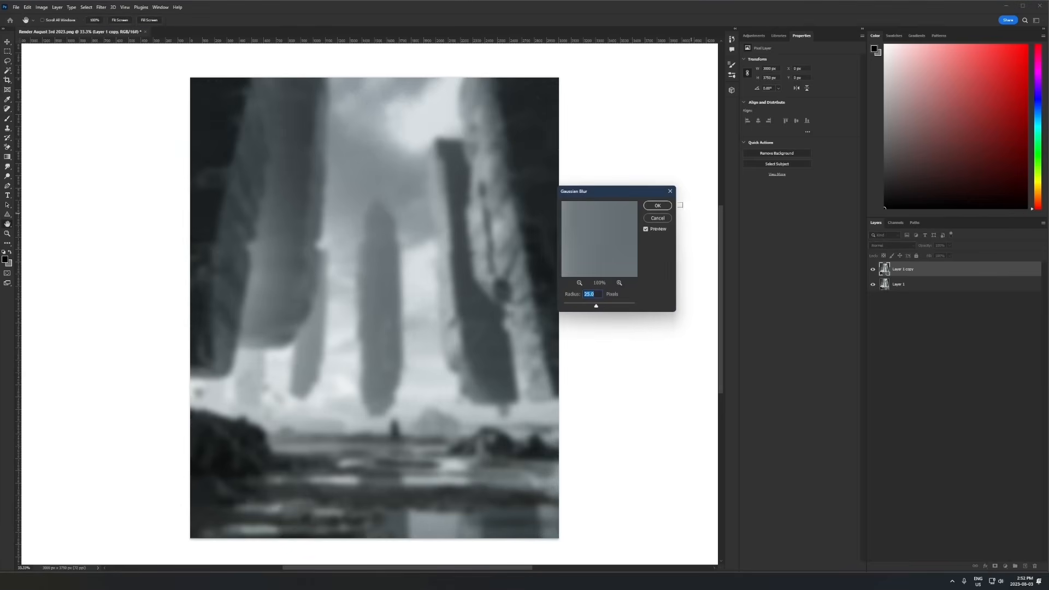
click(657, 205)
click(890, 245)
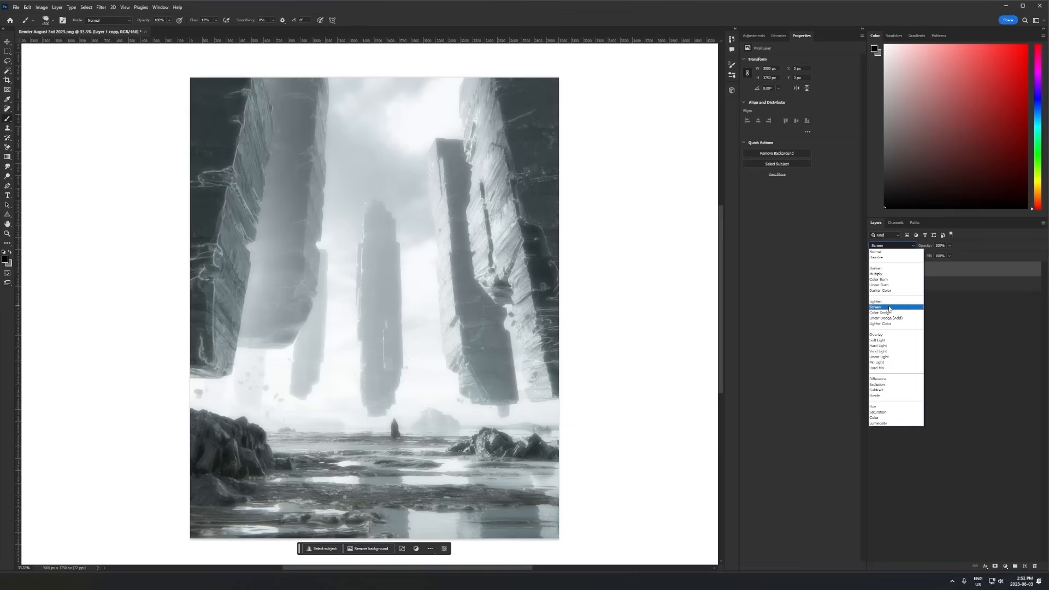
click(889, 308)
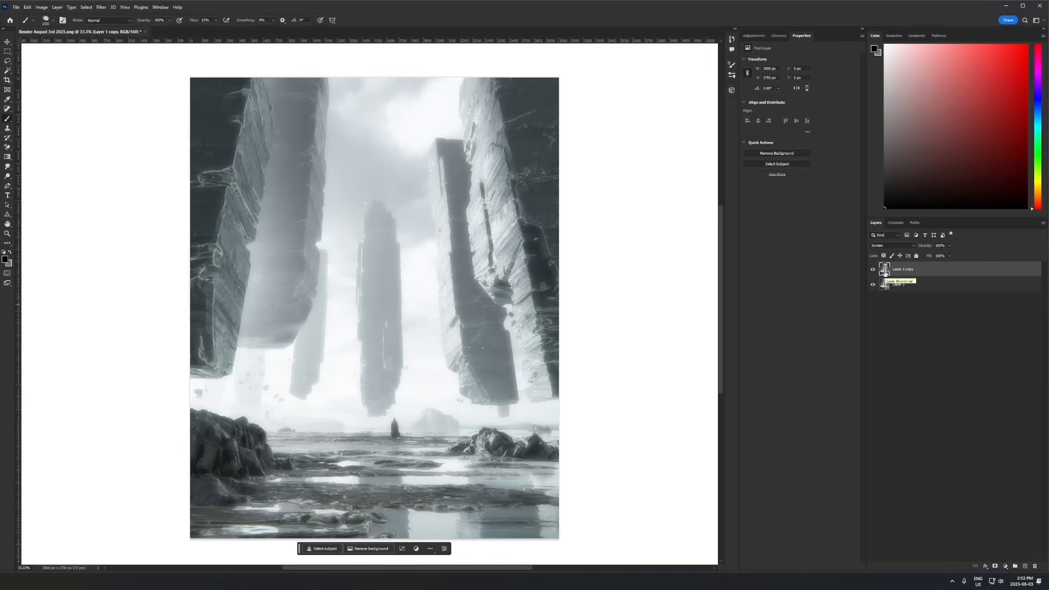
Step: Split the current layer's black Blend If slider toward the highlights so the glow on Layer 1 copy fades from dark areas
double_click(955, 270)
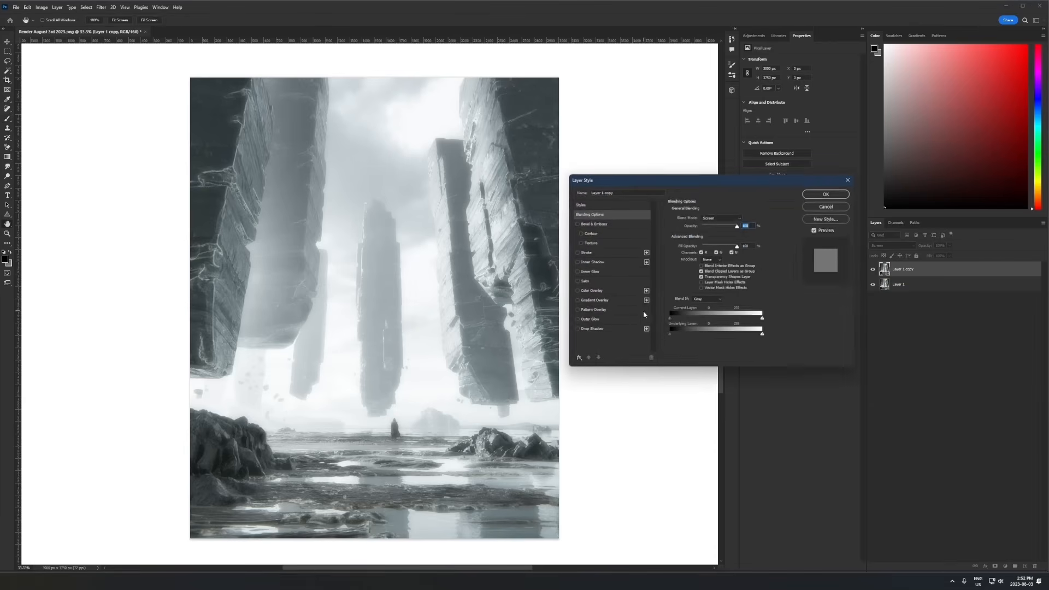
alt+drag(670, 319, 740, 317)
click(827, 193)
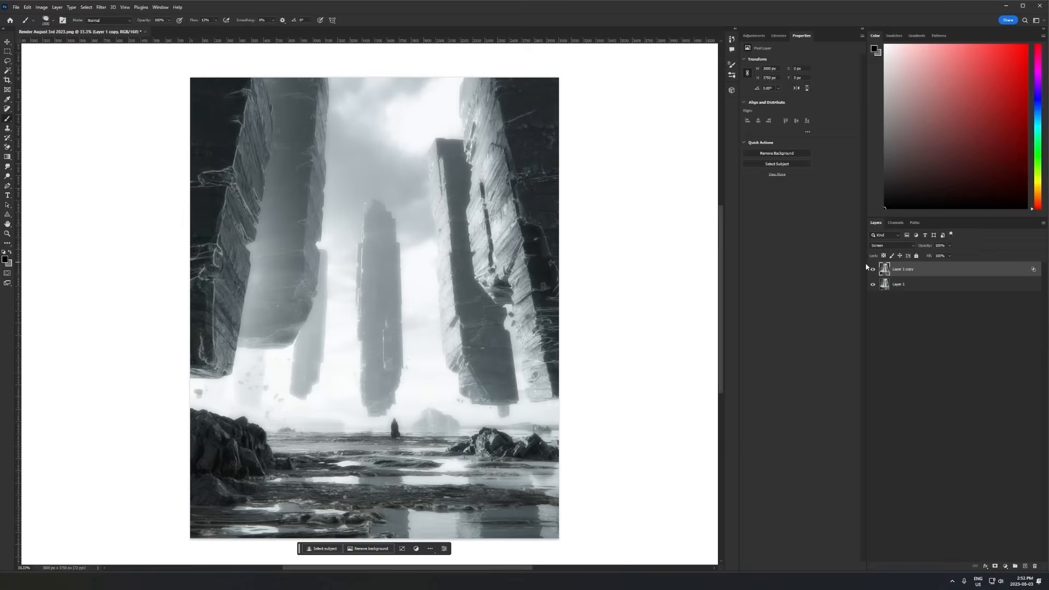
Step: Lower the fill and opacity of the blurred Screen layer, comparing the image with and without the glow
click(872, 270)
click(873, 269)
click(872, 269)
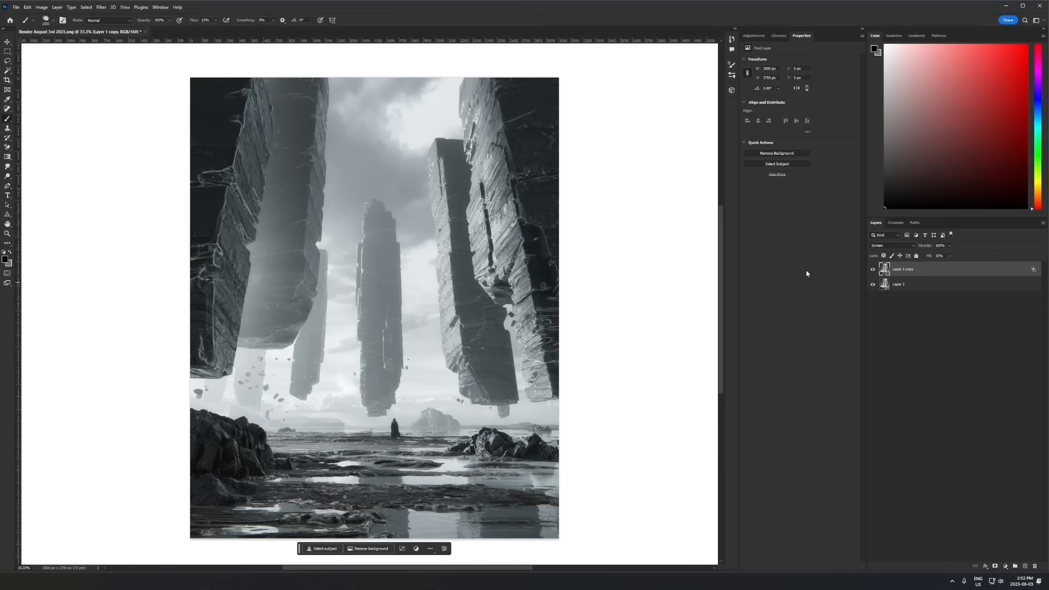
drag(874, 270, 889, 268)
click(873, 270)
click(873, 269)
click(872, 270)
click(873, 270)
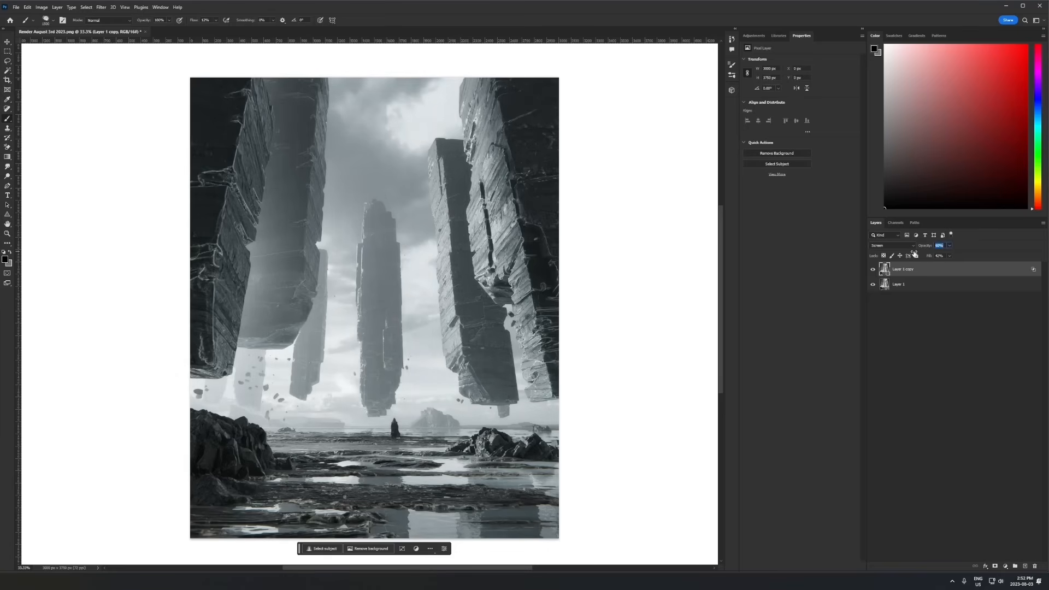
click(871, 270)
click(871, 269)
click(871, 269)
click(871, 269)
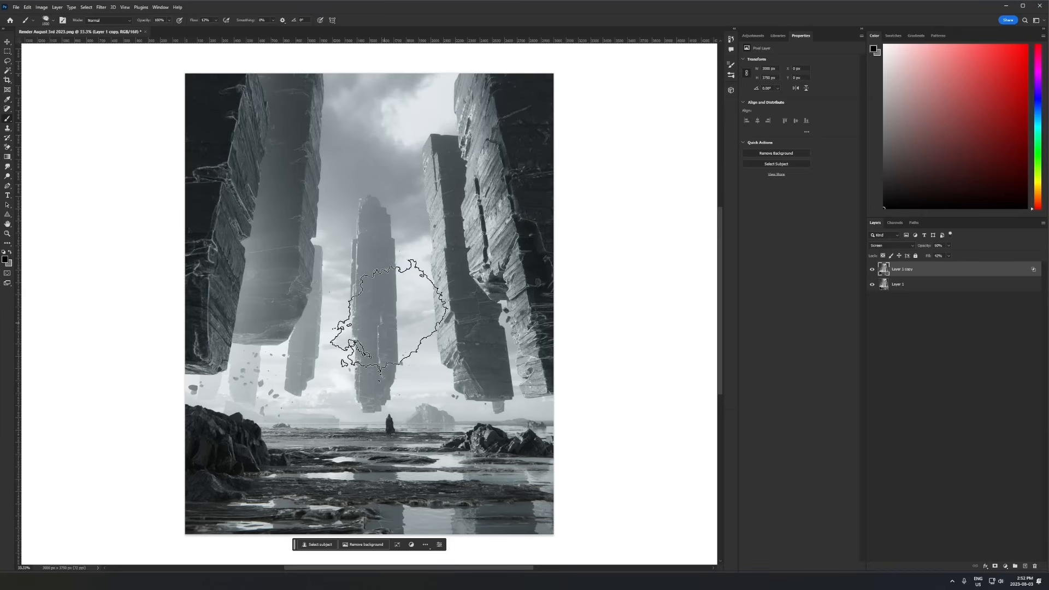
Step: Add a Curves adjustment layer above the glow layer and pull the curve's midpoint down to darken the image
key(alt+Tab)
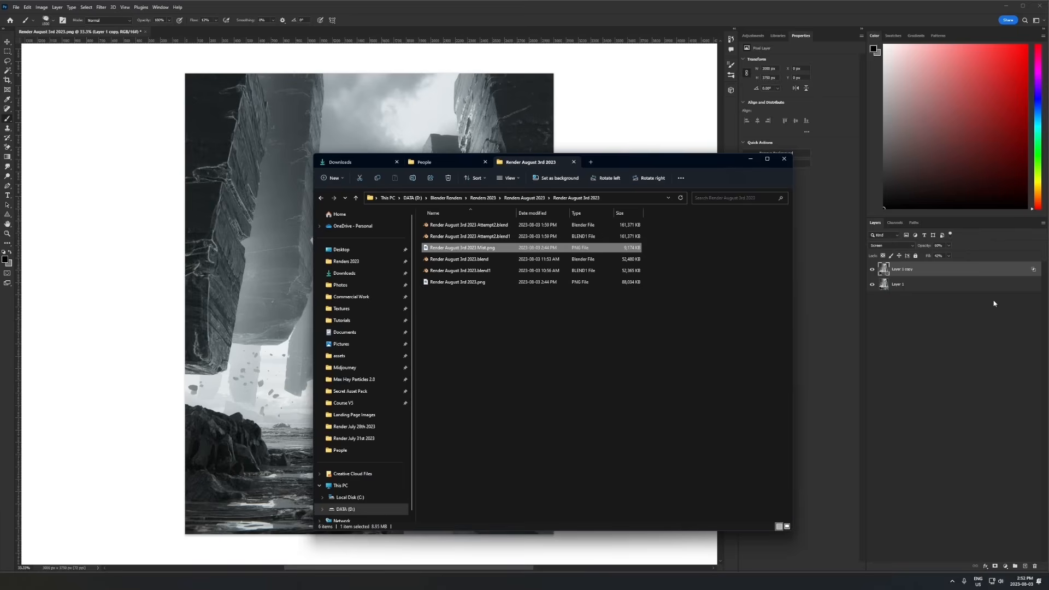
key(alt+Tab)
click(1005, 566)
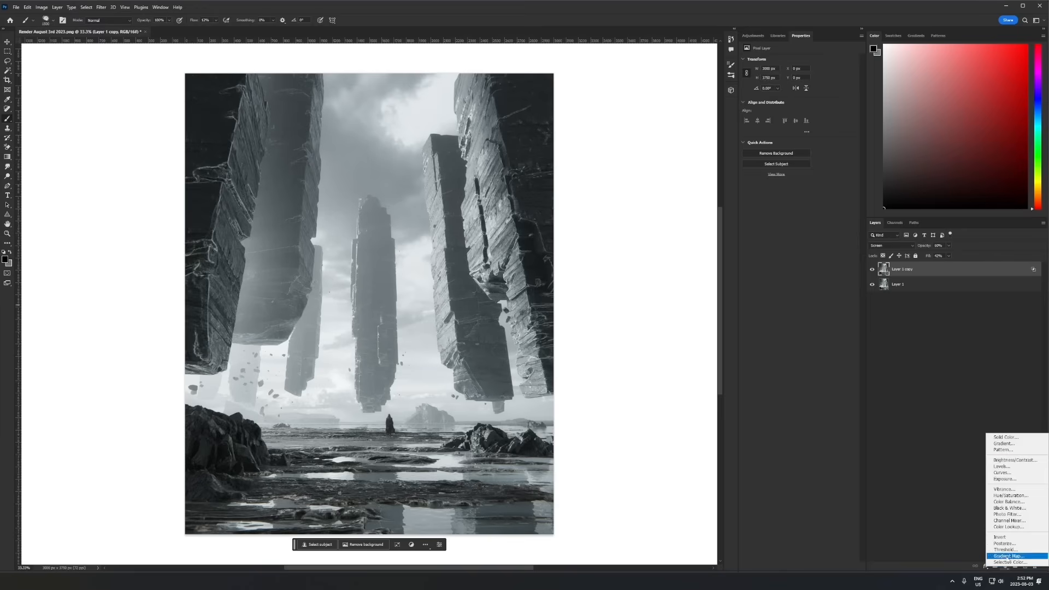
click(1008, 473)
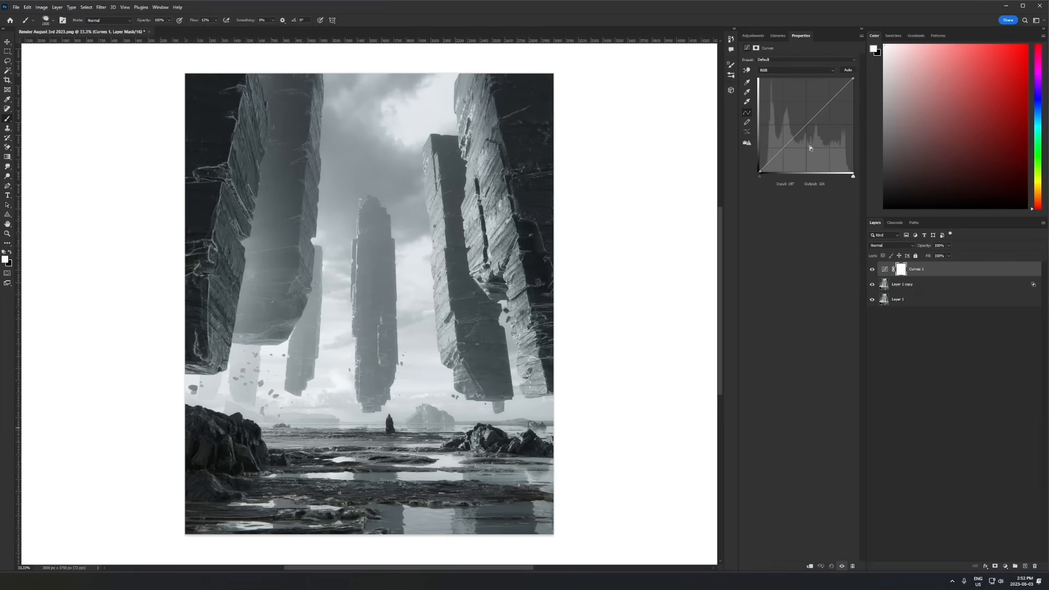
drag(801, 129, 810, 142)
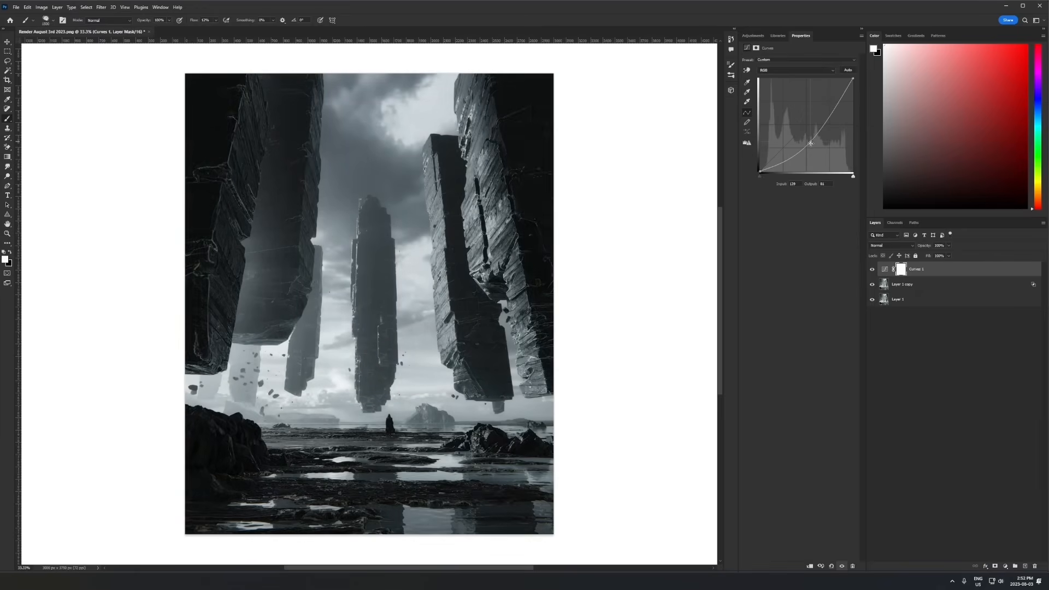
Step: Invert the Curves mask and paint white with a large soft round brush around the image's edges to darken them
key(ctrl+i)
click(47, 21)
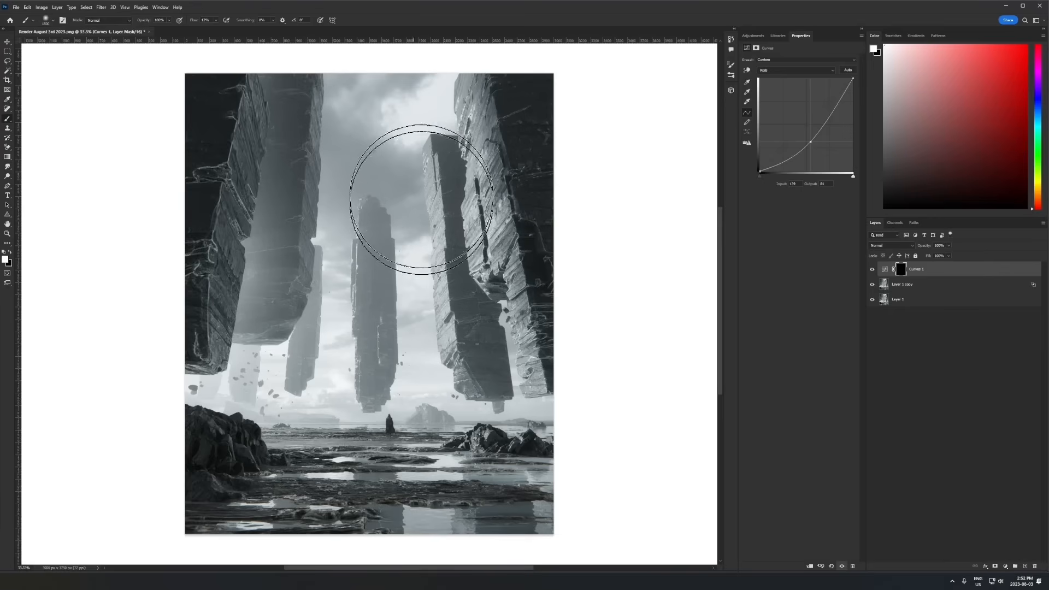
alt+scroll(314, 366, down, 3)
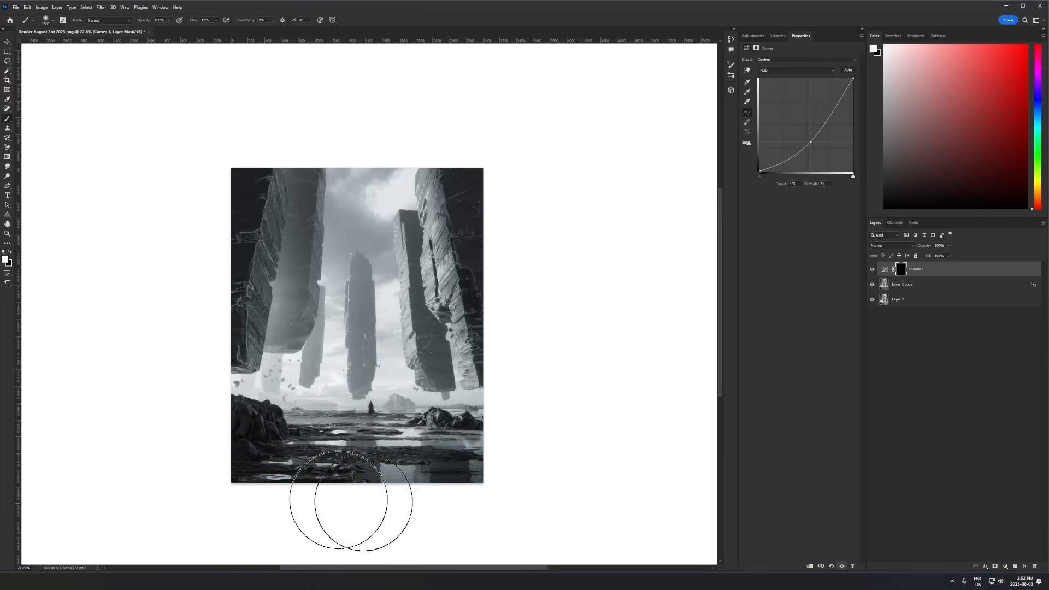
alt+scroll(368, 304, up, 2)
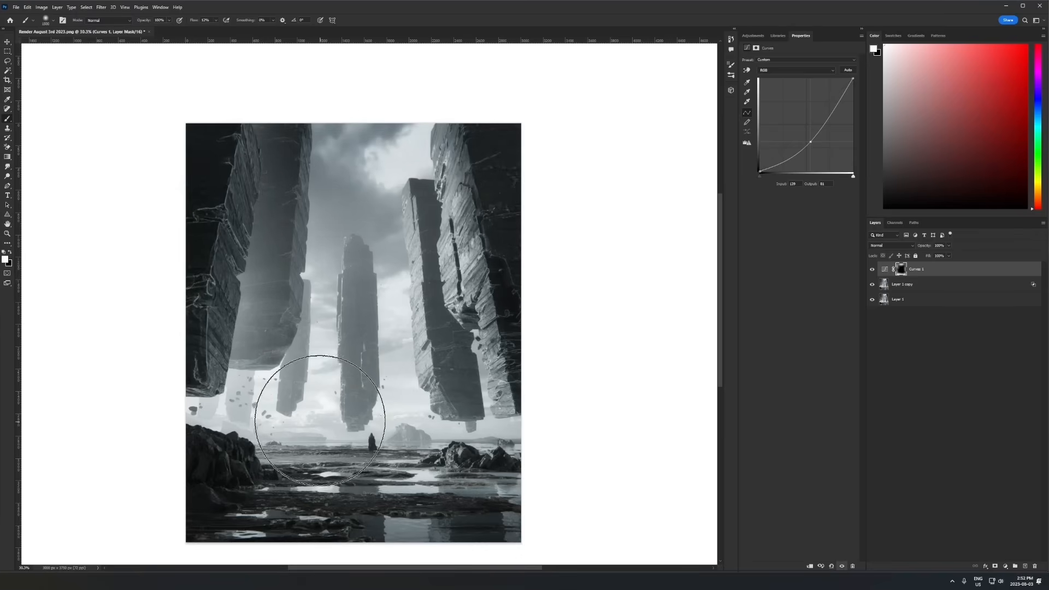
Step: Compare the image with and without the Curves 1 edge darkening and make black the foreground color
alt+scroll(383, 328, down, 1)
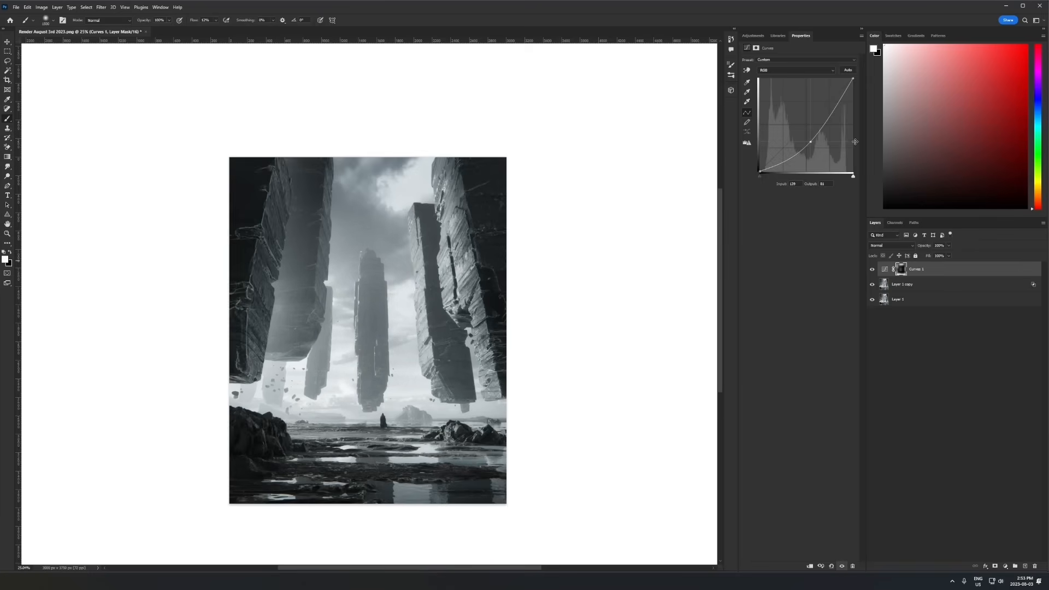
click(871, 269)
click(872, 268)
key(x)
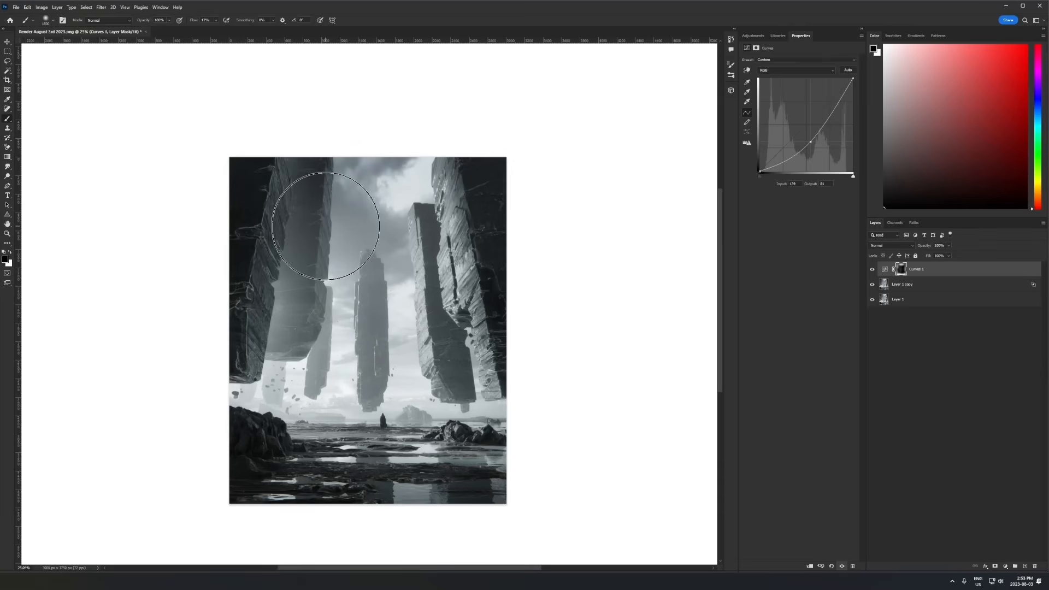
Step: Add another Curves adjustment layer above Curves 1 and pull its midtones down strongly to darken the image
click(1004, 568)
click(1002, 473)
drag(798, 144, 817, 146)
Step: Split the underlying layer's white Blend If slider toward the shadows for Curves 2, and ease its curve to a milder darkening
double_click(1000, 273)
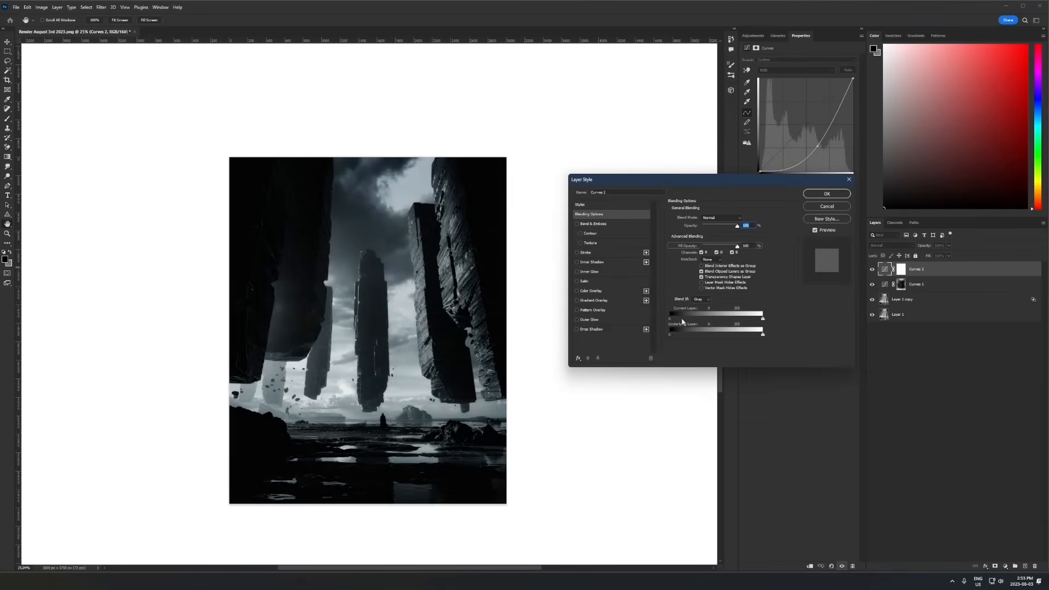
mouse_move(673, 333)
mouse_down()
mouse_move(703, 336)
mouse_move(656, 339)
mouse_up()
drag(760, 338, 711, 337)
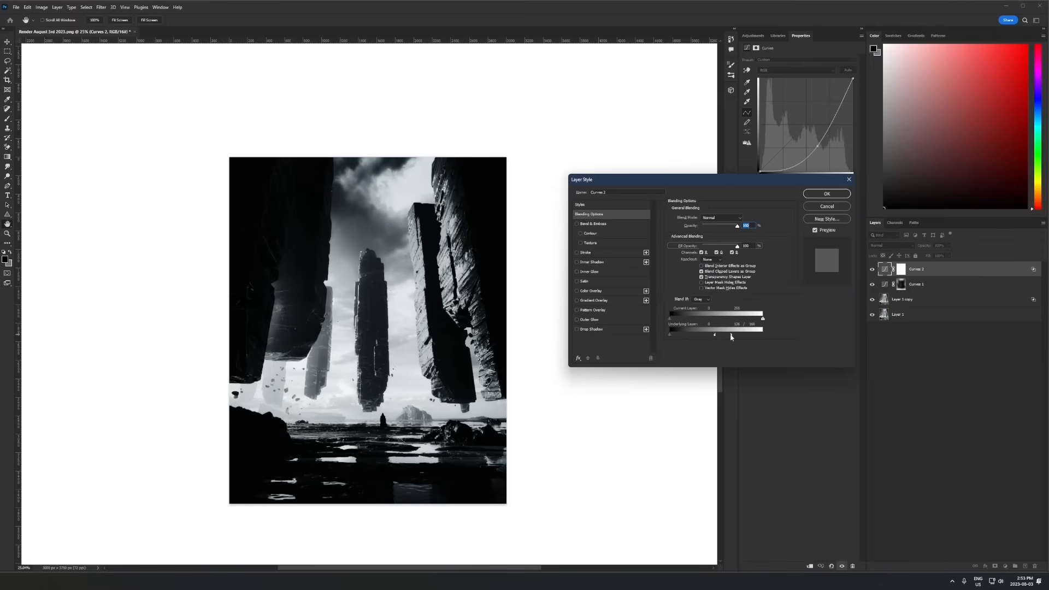
mouse_move(732, 337)
mouse_down()
mouse_move(744, 336)
mouse_move(727, 335)
mouse_up()
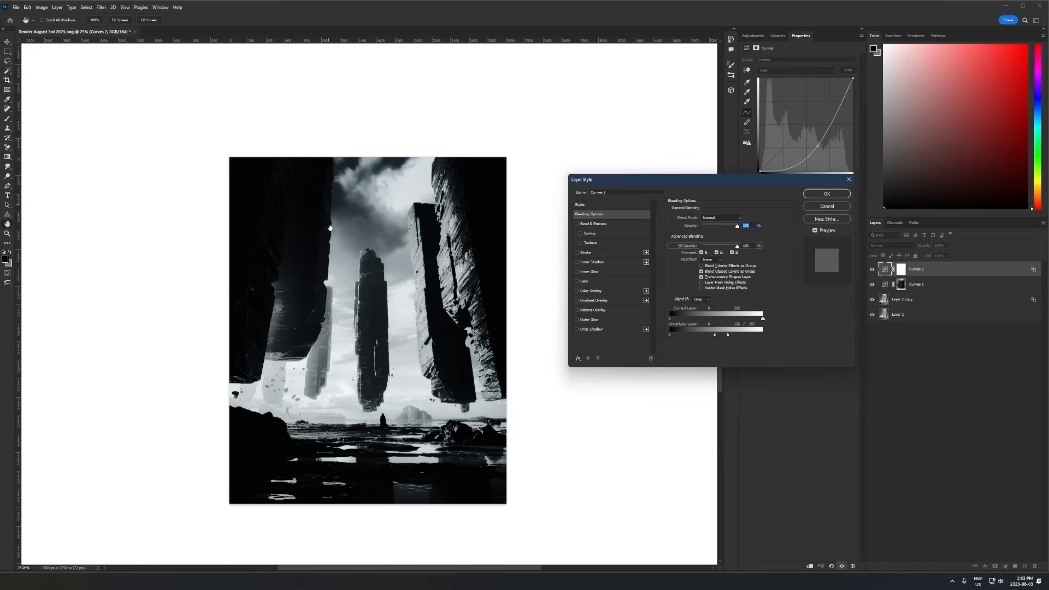
click(823, 195)
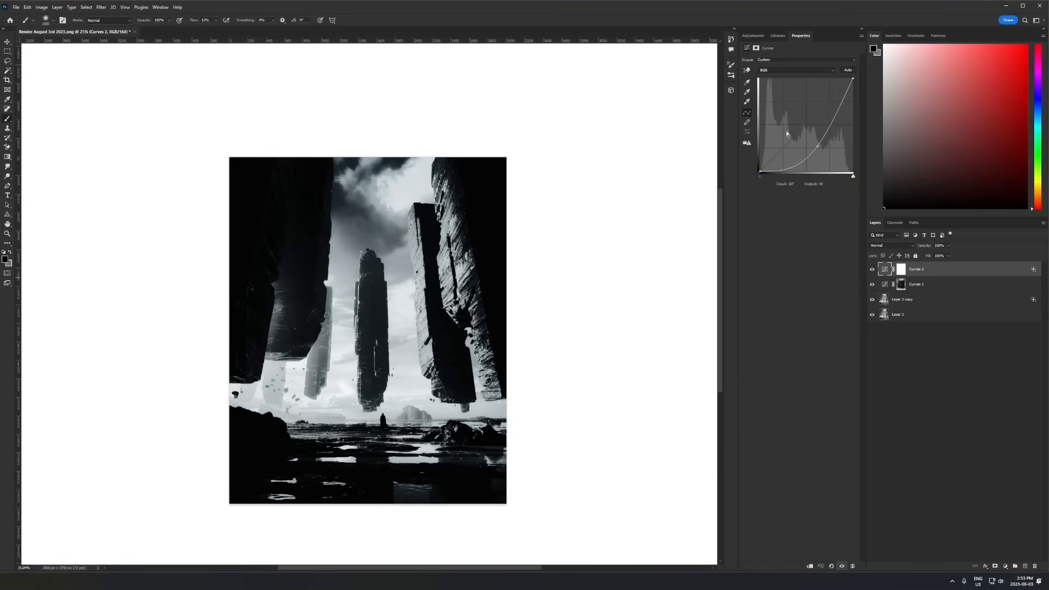
drag(817, 146, 812, 141)
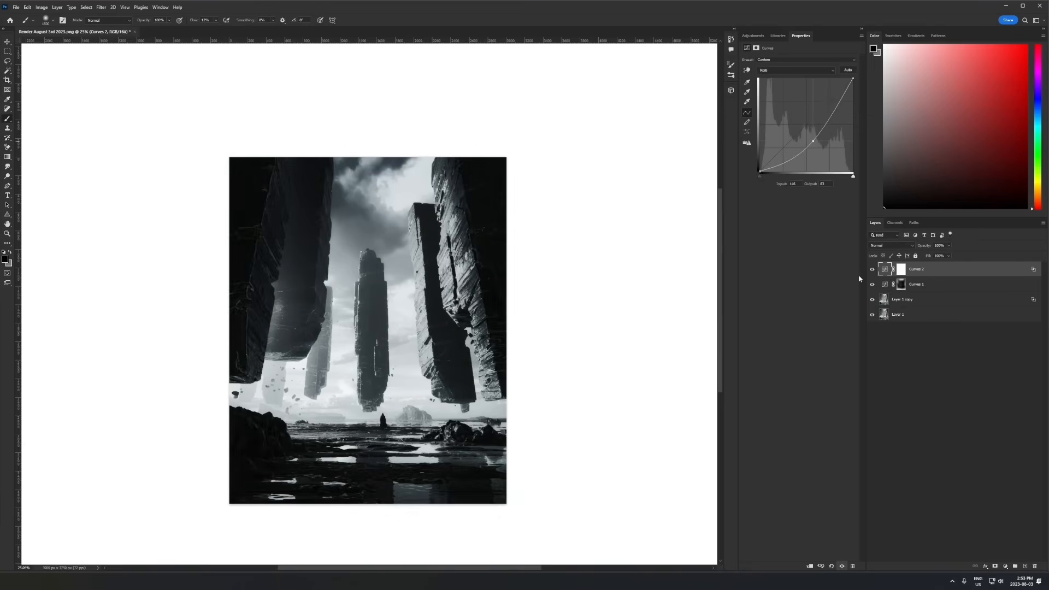
Step: Invert the Curves 2 mask and paint white with a large soft brush across the monoliths and the middle of the image
click(901, 269)
key(ctrl+i)
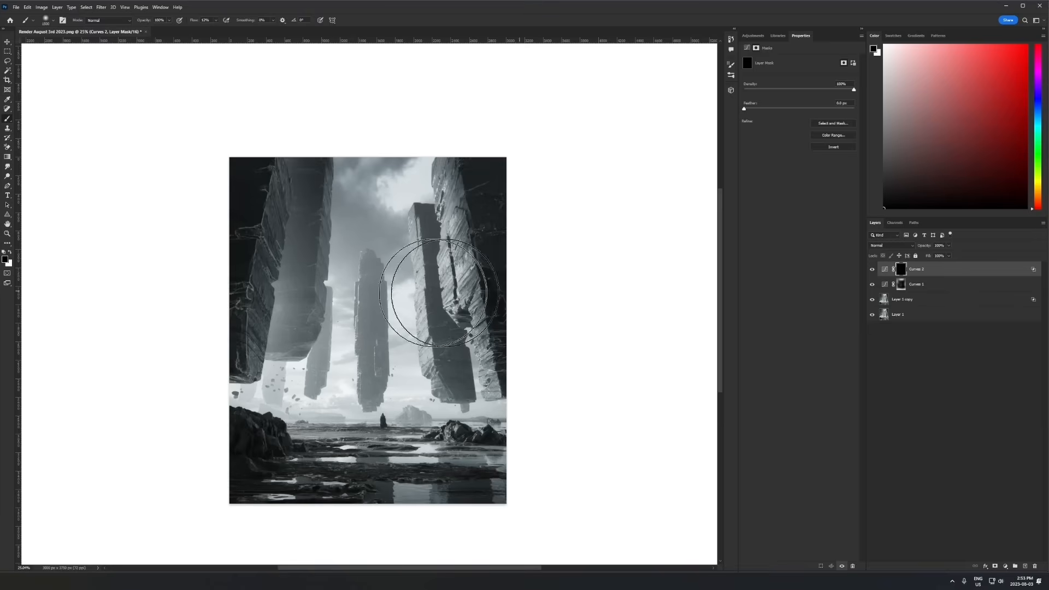
alt+scroll(421, 293, up, 1)
key(x)
mouse_move(354, 234)
mouse_down()
mouse_move(290, 233)
mouse_move(281, 300)
mouse_move(360, 319)
mouse_move(362, 375)
mouse_move(445, 257)
mouse_move(461, 363)
mouse_move(480, 382)
mouse_up()
mouse_move(369, 370)
mouse_down()
mouse_move(449, 376)
mouse_move(346, 384)
mouse_move(289, 368)
mouse_move(233, 323)
mouse_move(270, 330)
mouse_up()
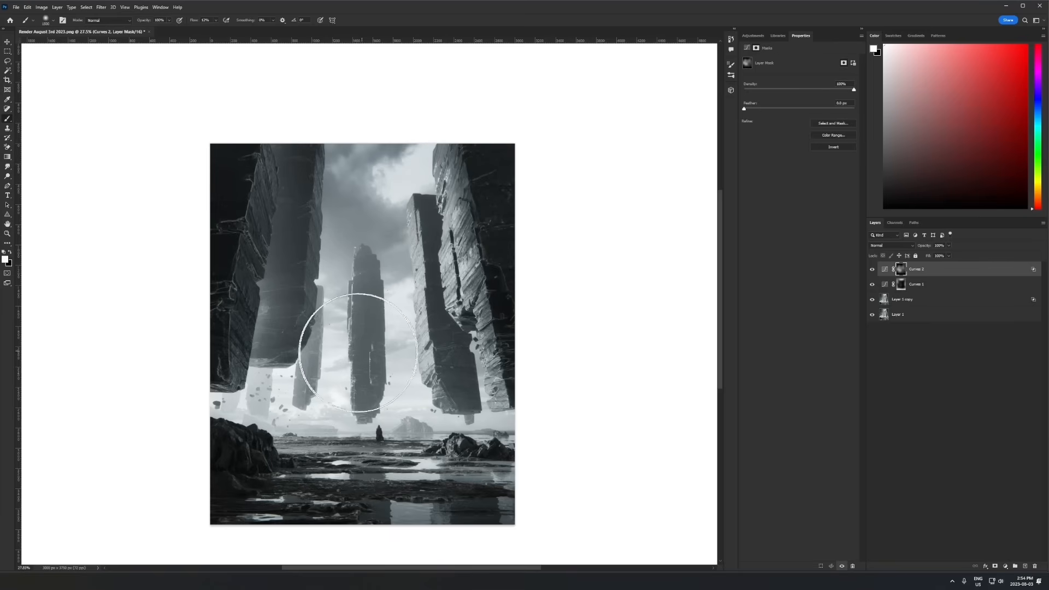
key(x)
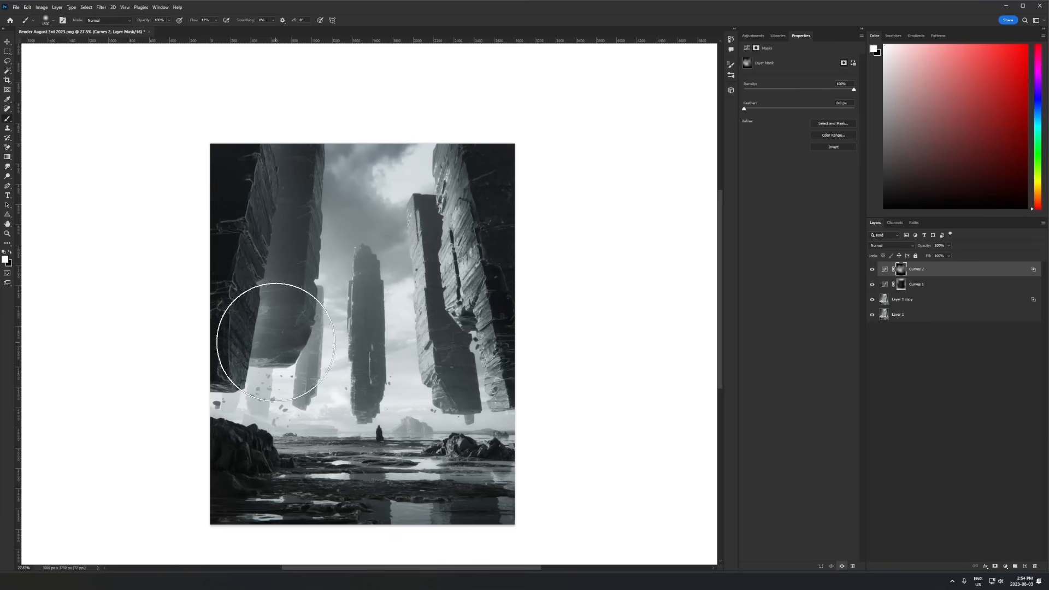
key(x)
Step: Slightly lower the fill of Curves 2 while comparing the image with and without the darkening adjustments
click(871, 270)
click(872, 270)
drag(795, 272, 809, 272)
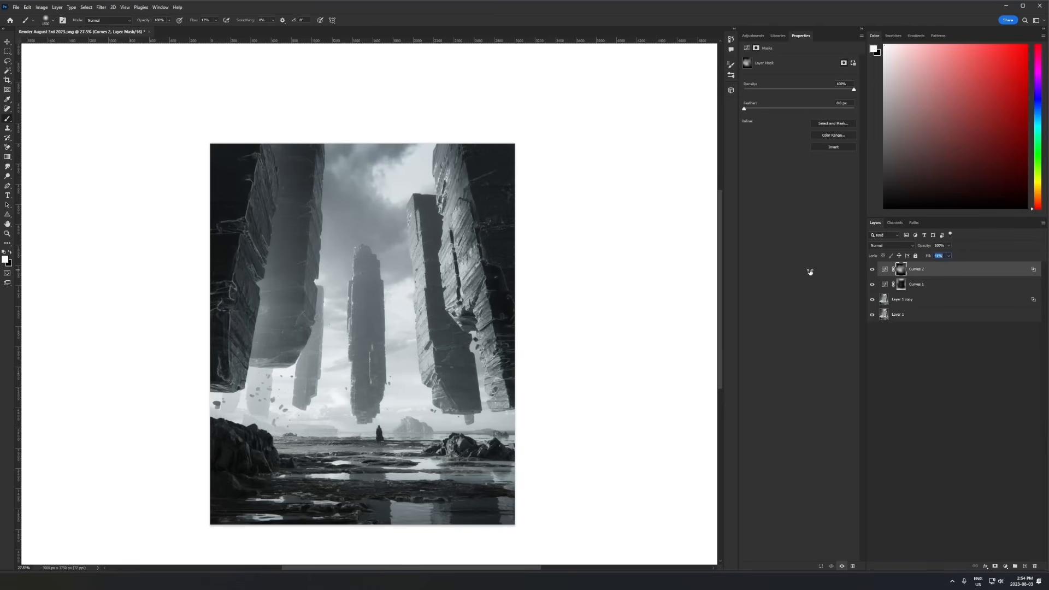
click(871, 269)
click(871, 270)
click(871, 270)
click(872, 270)
click(871, 272)
click(873, 273)
click(871, 286)
Step: Add a Curves adjustment layer on top of the stack, raise its midtones to brighten the image, and invert its mask
click(1004, 566)
click(1016, 471)
drag(794, 136, 794, 122)
key(ctrl+i)
Step: Paint white on the Curves 3 mask with a large soft brush around the figure and horizon, comparing with and without the brightening
key(x)
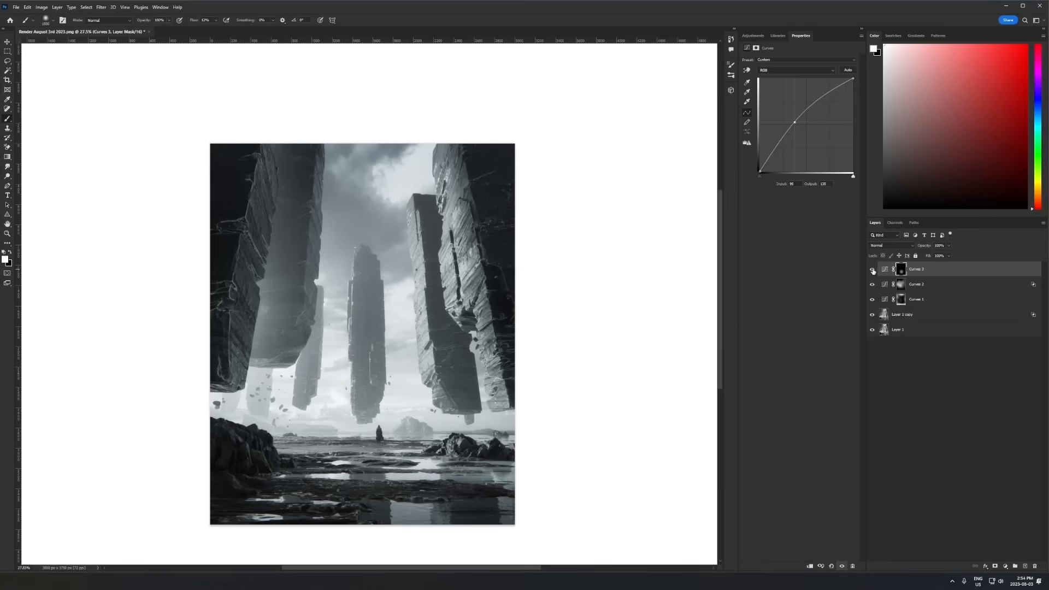
alt+scroll(355, 327, down, 2)
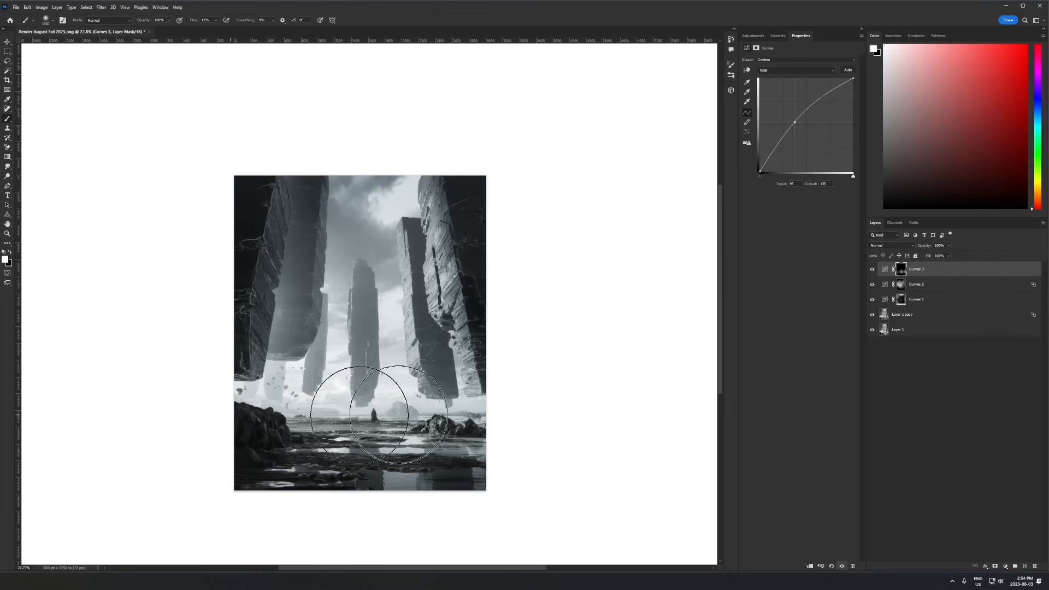
click(871, 269)
key(x)
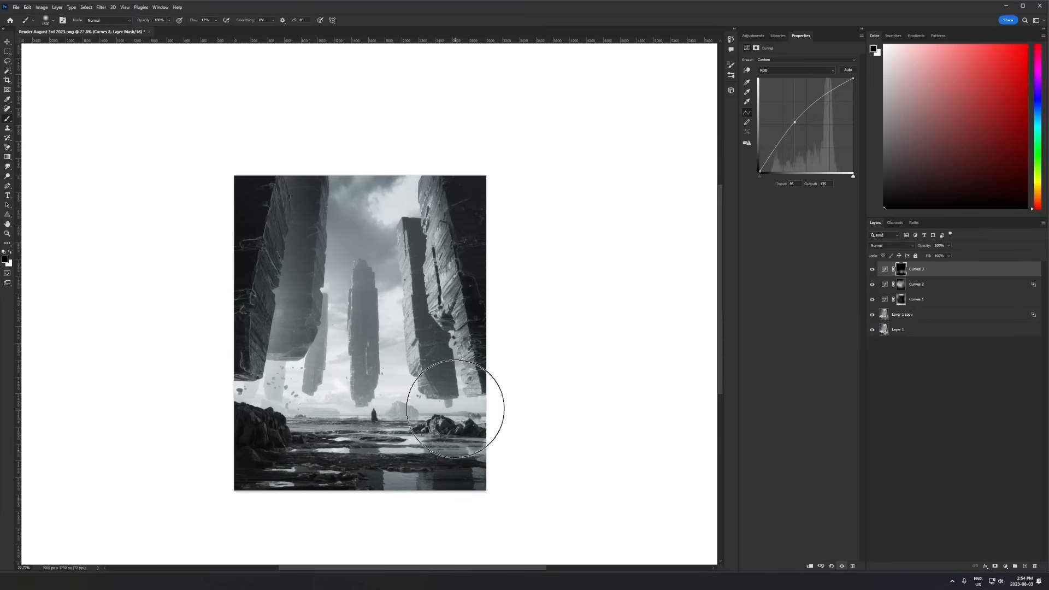
click(871, 270)
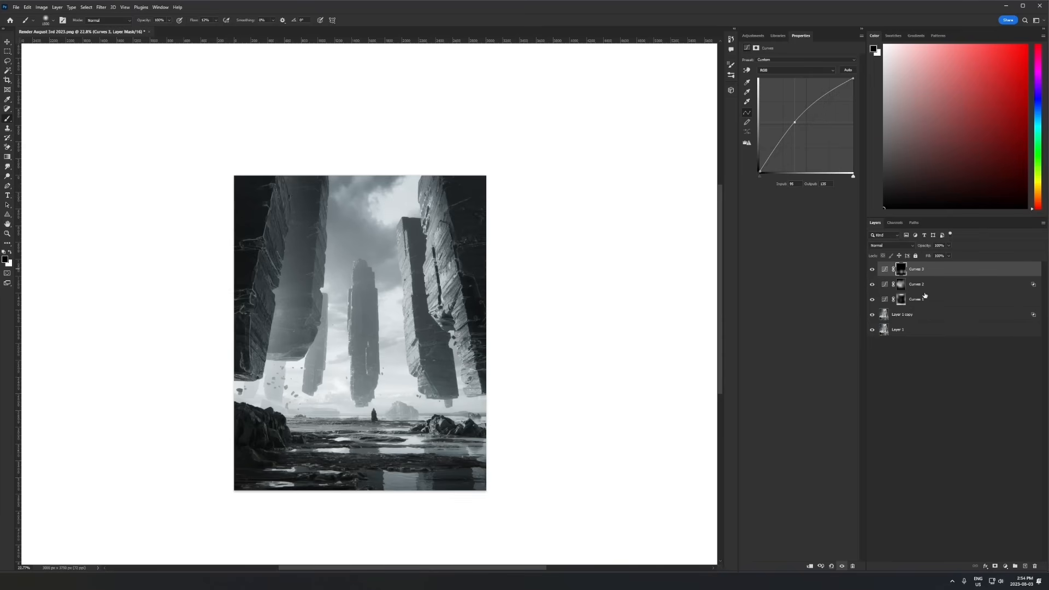
Step: Save the document as the Photoshop file "Render August 3rd 2023 Edit.psd"
key(ctrl+s)
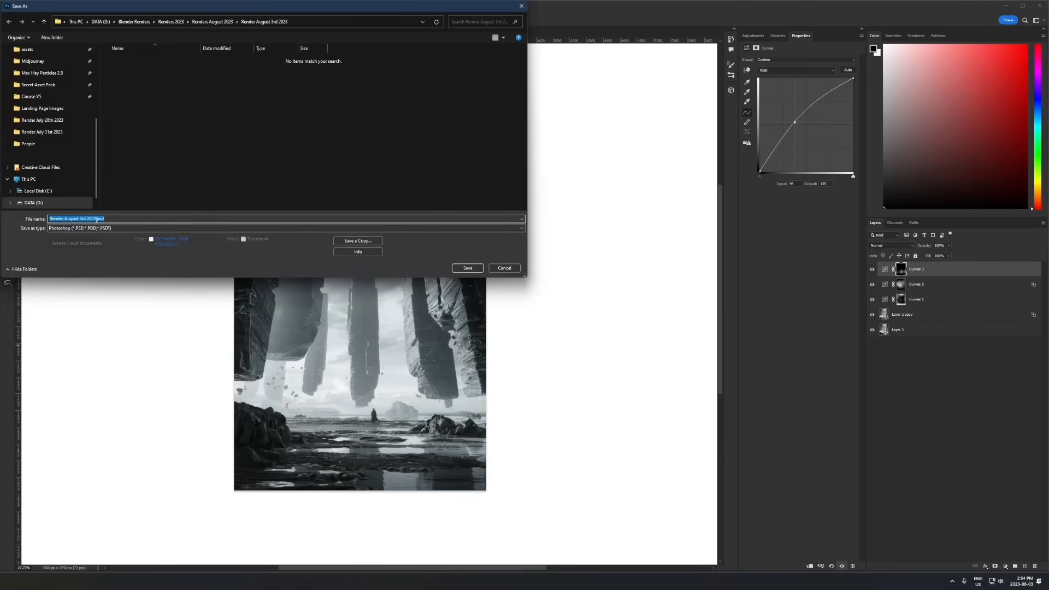
text(Edit)
key(Return)
Step: Switch to File Explorer and preview LensDirt-26.png in the ActionVFX Lens Dirt folder
click(370, 228)
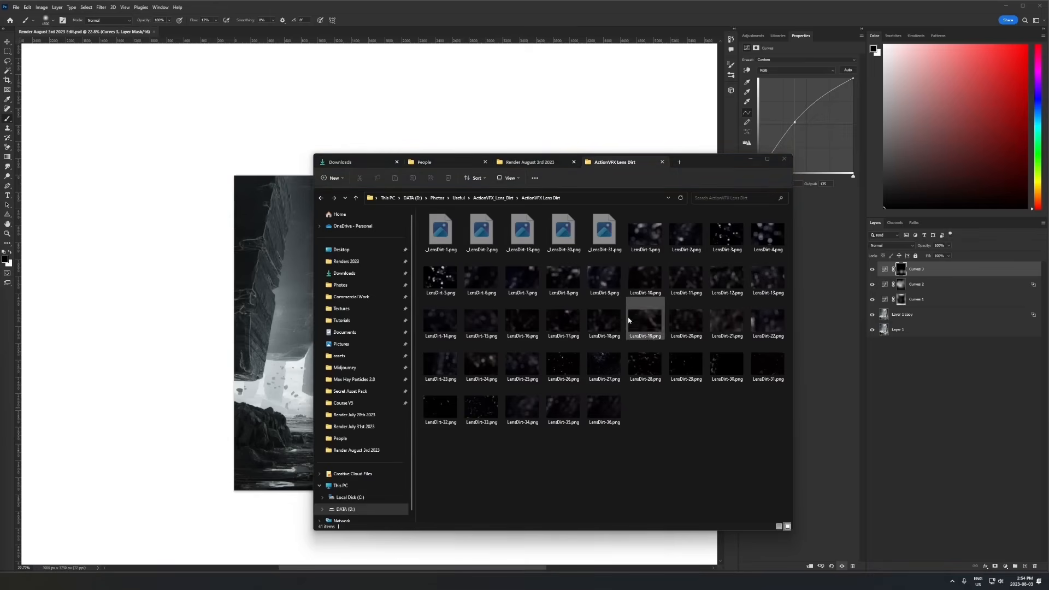
double_click(560, 364)
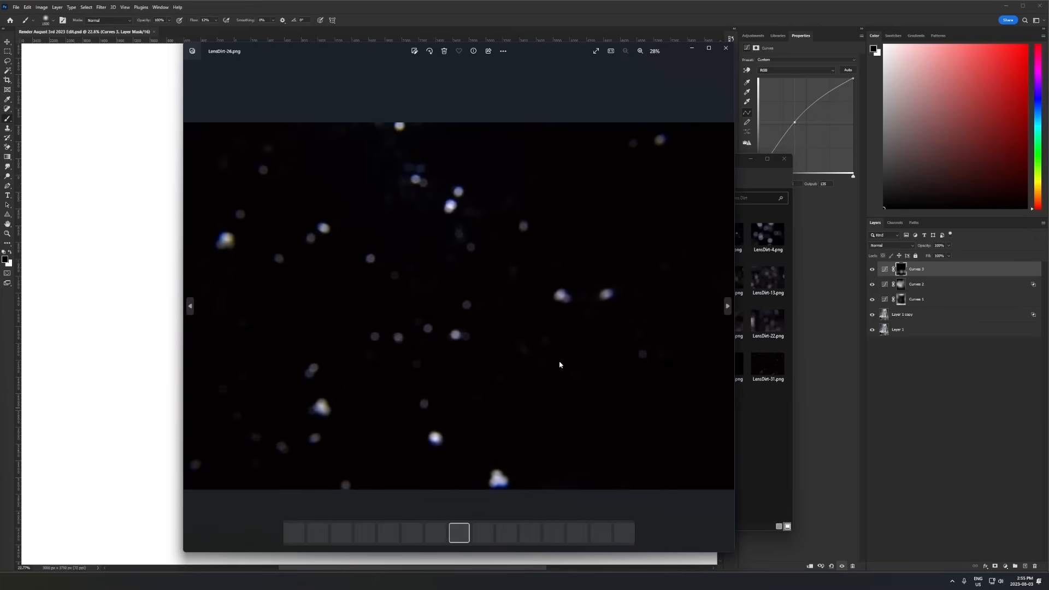
click(725, 48)
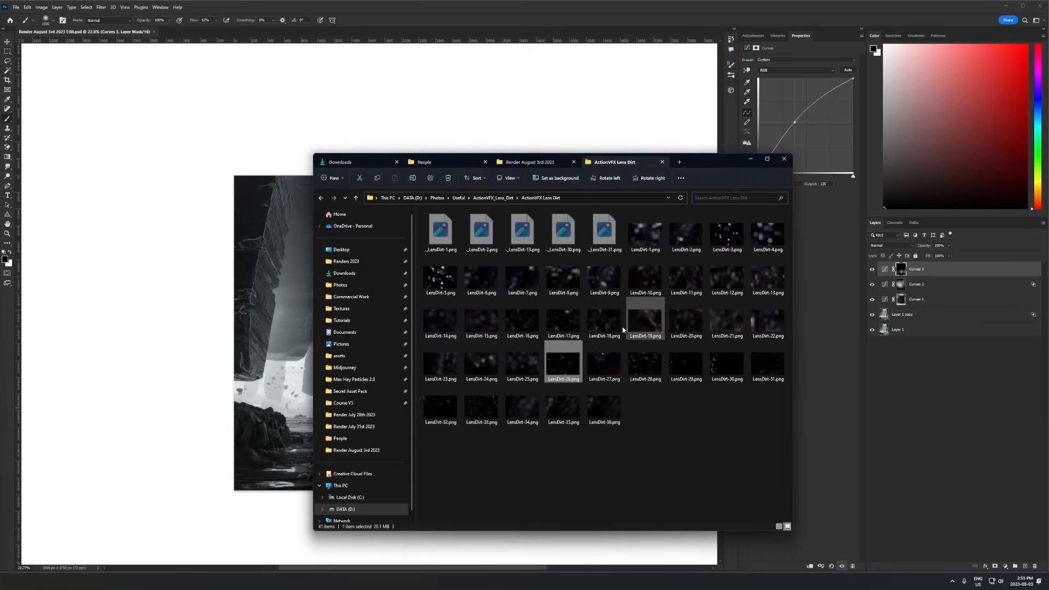
Step: Place LensDirt-26.png into the Photoshop document, rotate it 90° clockwise, and scale it to cover the whole canvas
click(245, 299)
drag(358, 295, 357, 298)
right_click(359, 307)
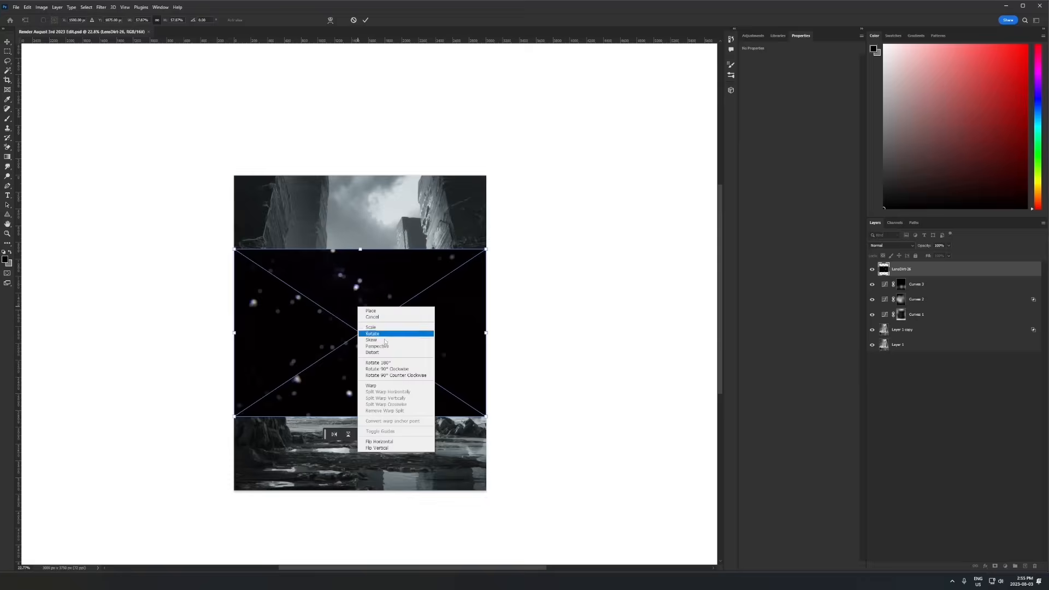
click(394, 369)
drag(442, 334, 484, 334)
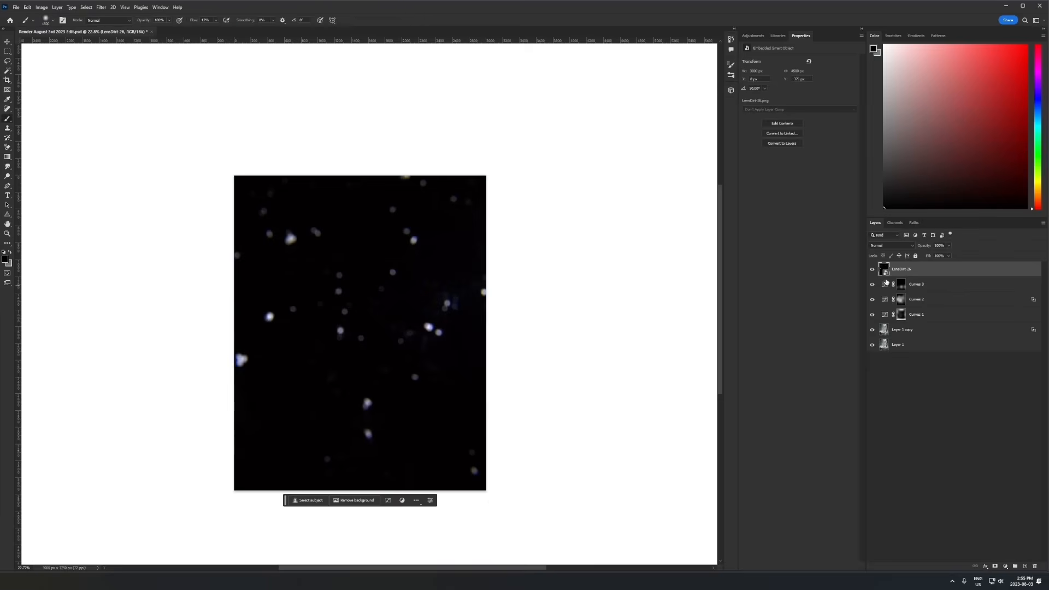
Step: Set the LensDirt-26 layer's blend mode to Screen
click(891, 245)
click(883, 306)
scroll(698, 360, up, 3)
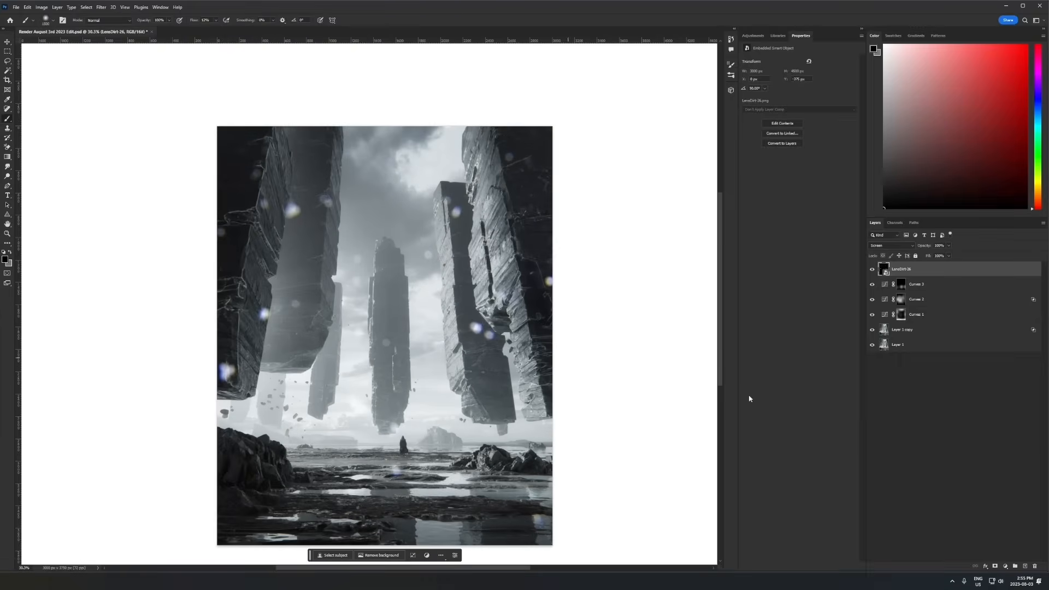
Step: Add a black mask to the LensDirt-26 layer and paint white with a soft brush to partly reveal the specks over the monoliths
alt+click(995, 567)
key(x)
mouse_move(456, 145)
mouse_down()
mouse_move(300, 211)
mouse_move(234, 375)
mouse_up()
mouse_move(358, 399)
mouse_down()
mouse_move(557, 410)
mouse_move(398, 269)
mouse_move(403, 164)
mouse_move(422, 183)
mouse_up()
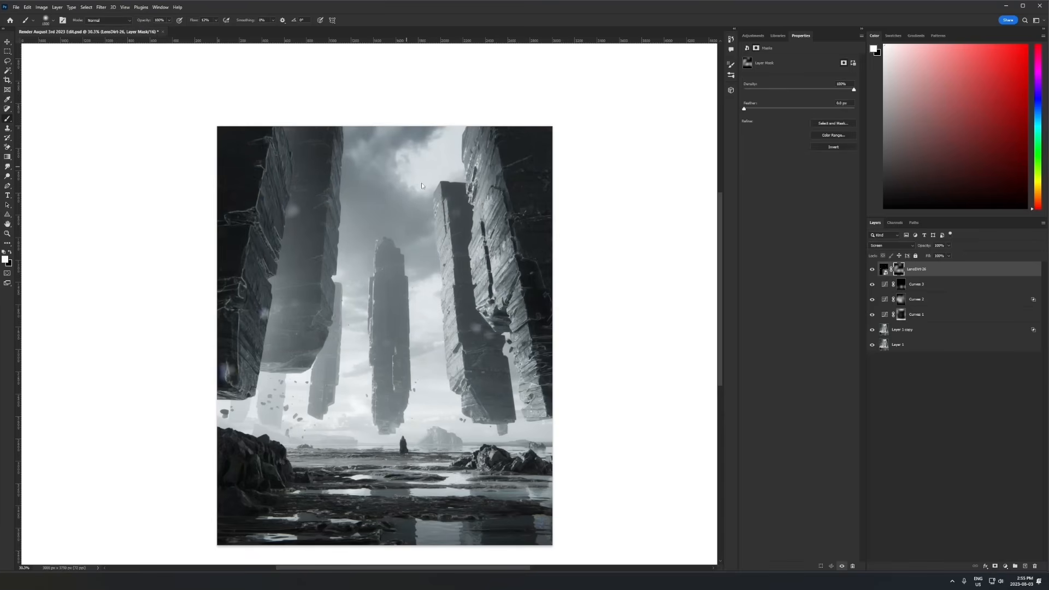
alt+scroll(466, 178, down, 1)
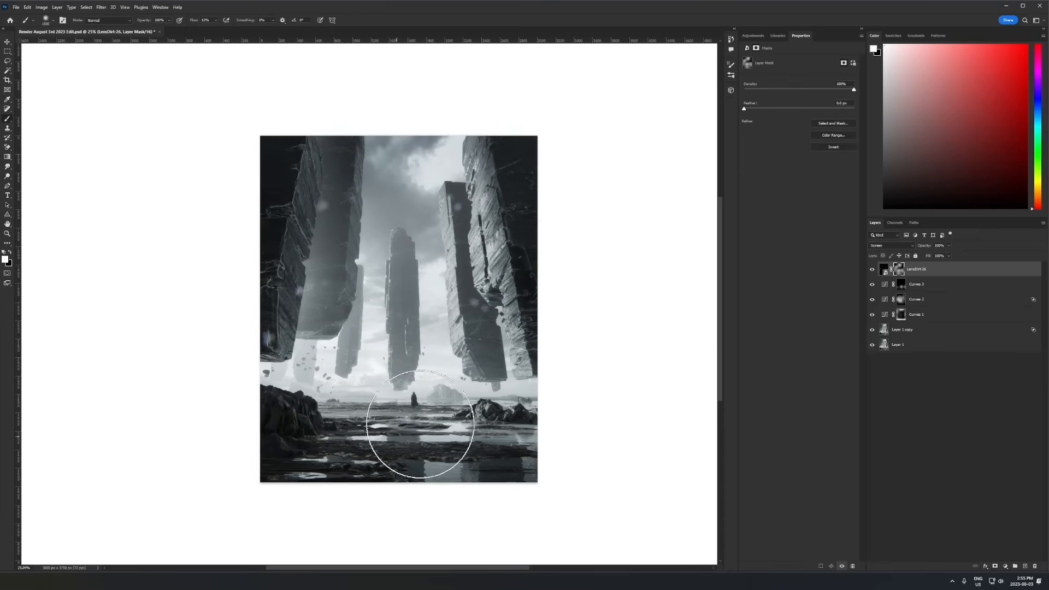
key(x)
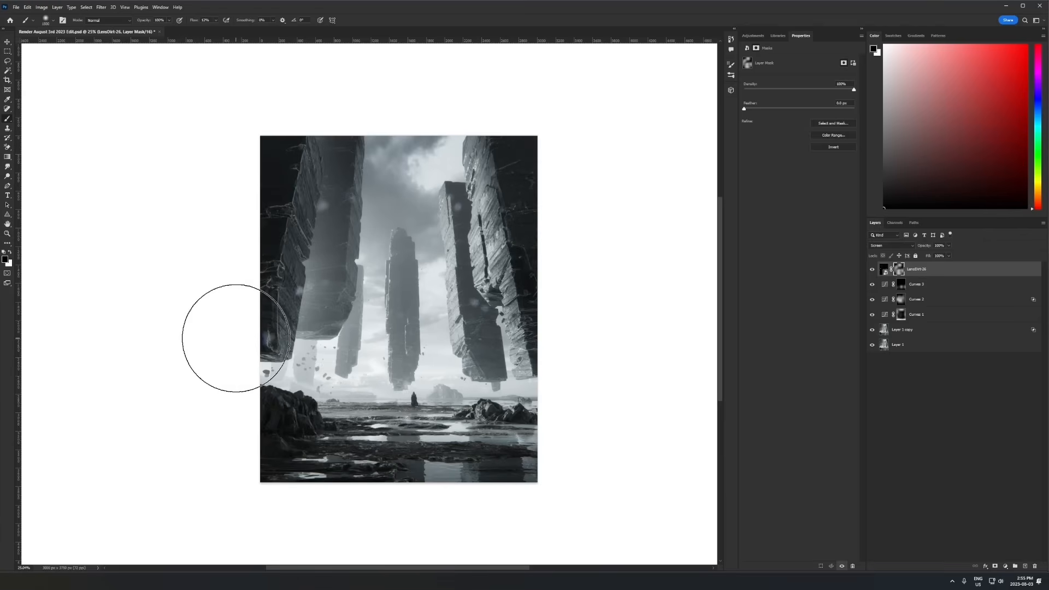
alt+scroll(400, 259, up, 1)
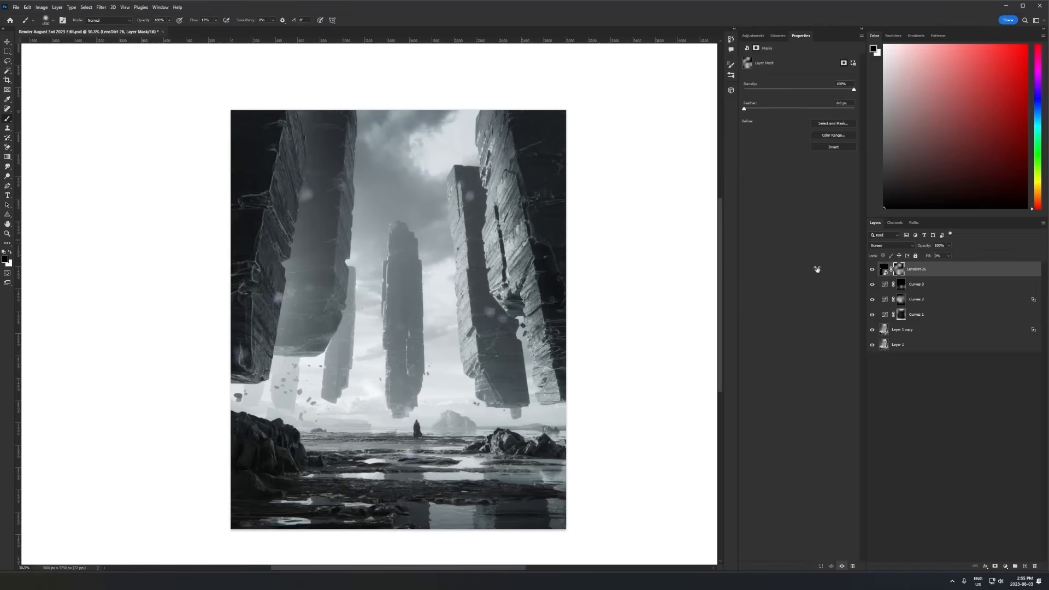
Step: Lower the fill of the LensDirt-26 layer, touch up its mask with black and white, and save the document
drag(868, 262, 588, 309)
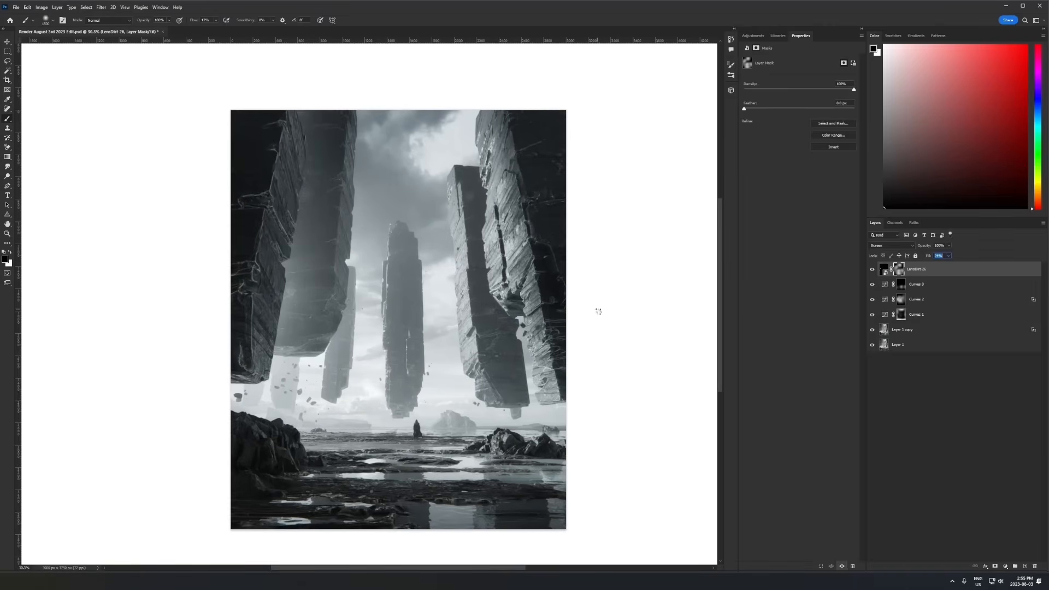
key(x)
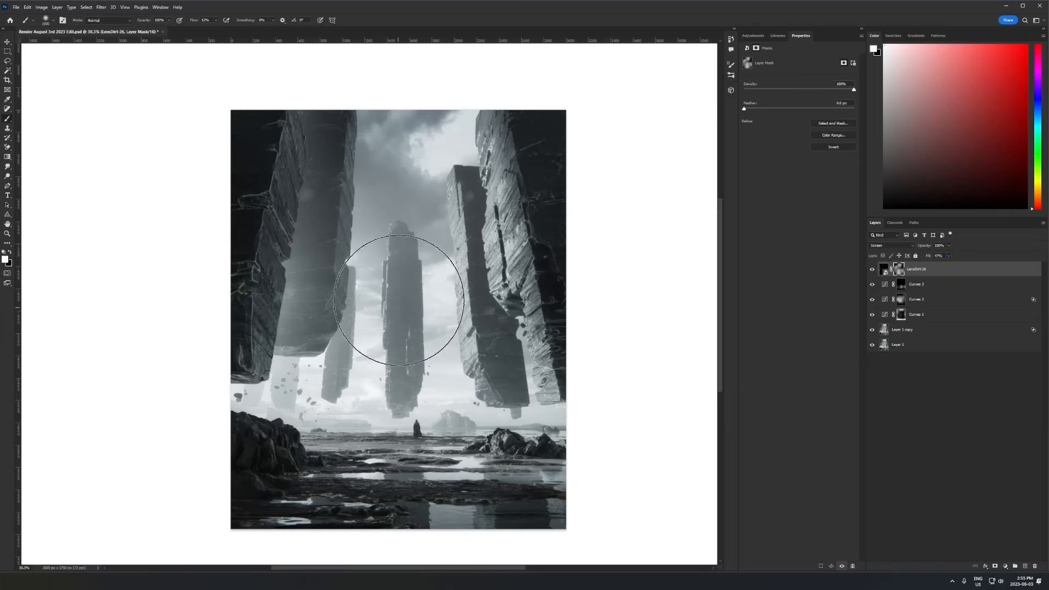
key(x)
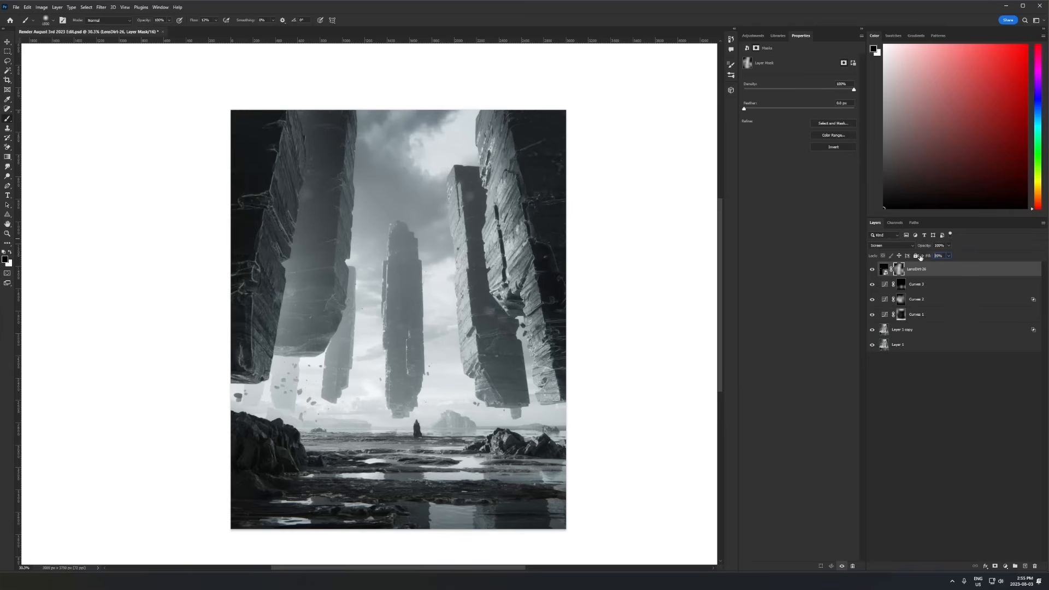
alt+scroll(445, 304, down, 2)
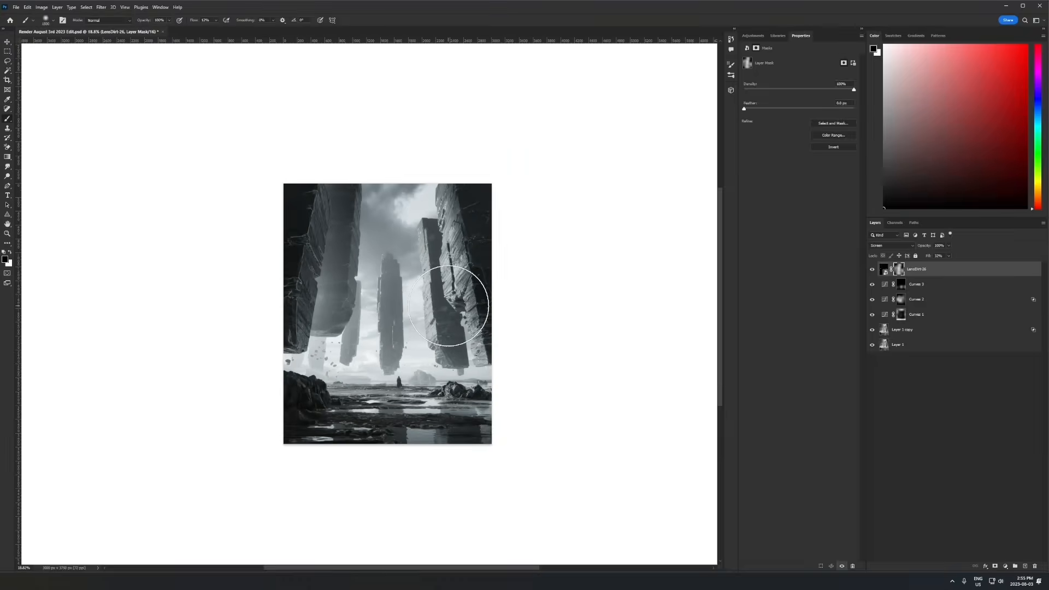
alt+scroll(382, 360, up, 1)
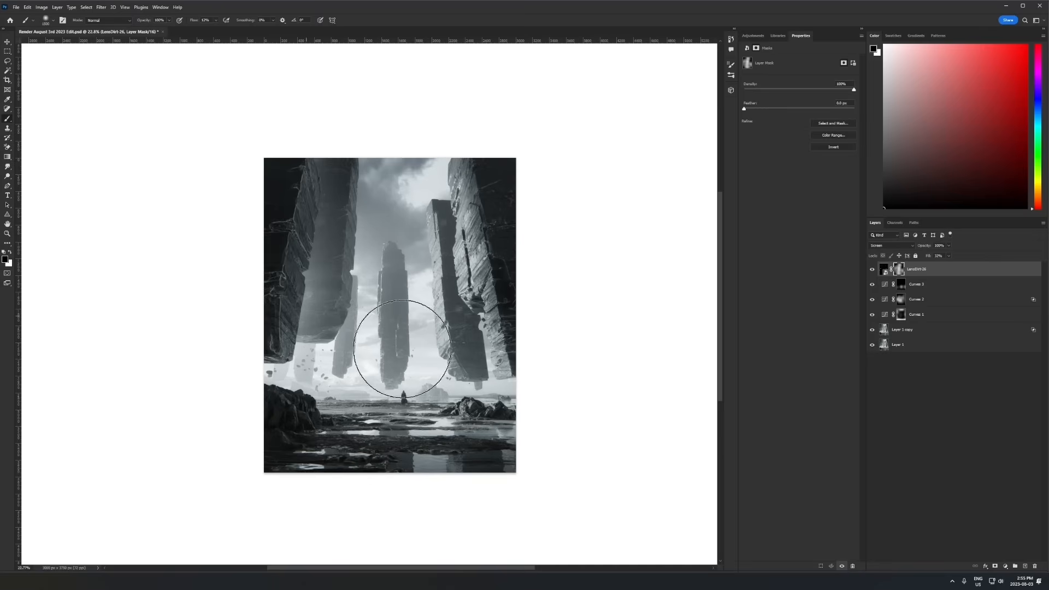
alt+scroll(407, 344, up, 1)
key(ctrl+s)
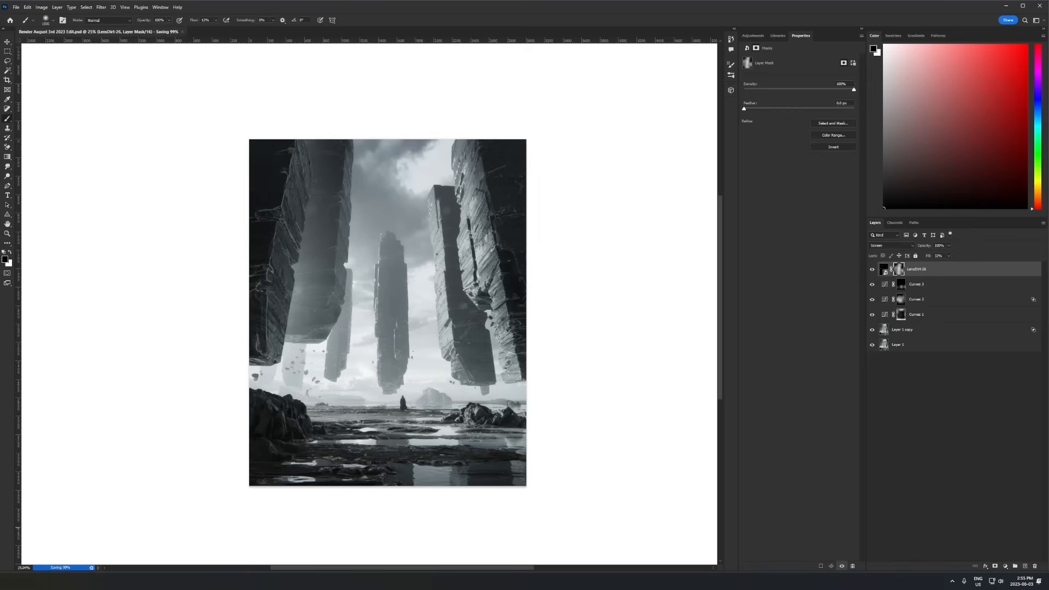
Step: Switch to File Explorer, go up to the Photos folder, and open the Max Hay Particles folder and its subfolder of the same name
key(alt+Tab)
click(493, 197)
click(458, 198)
click(439, 198)
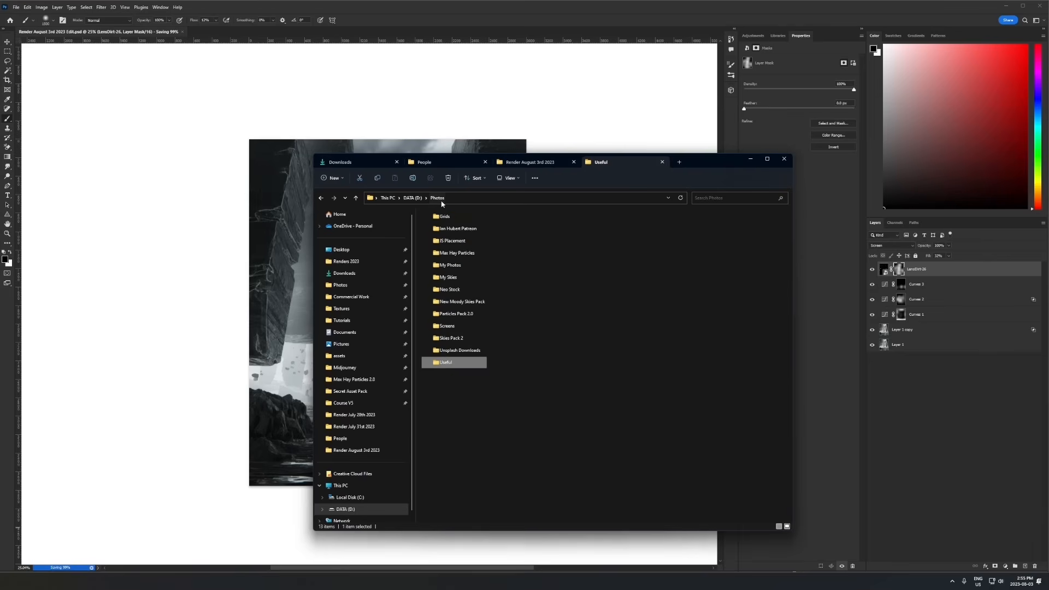
double_click(459, 253)
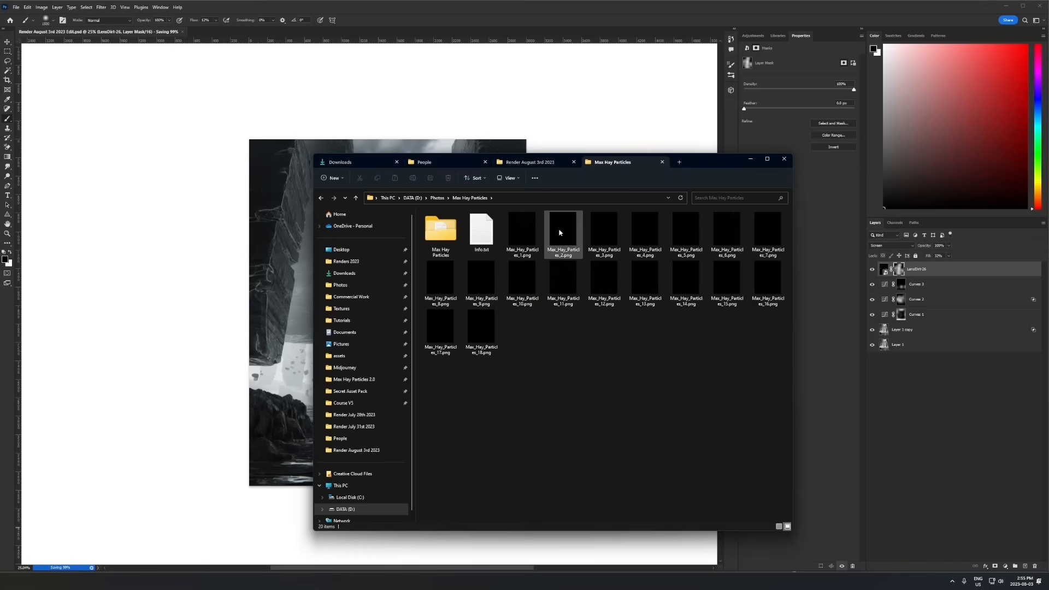
double_click(441, 232)
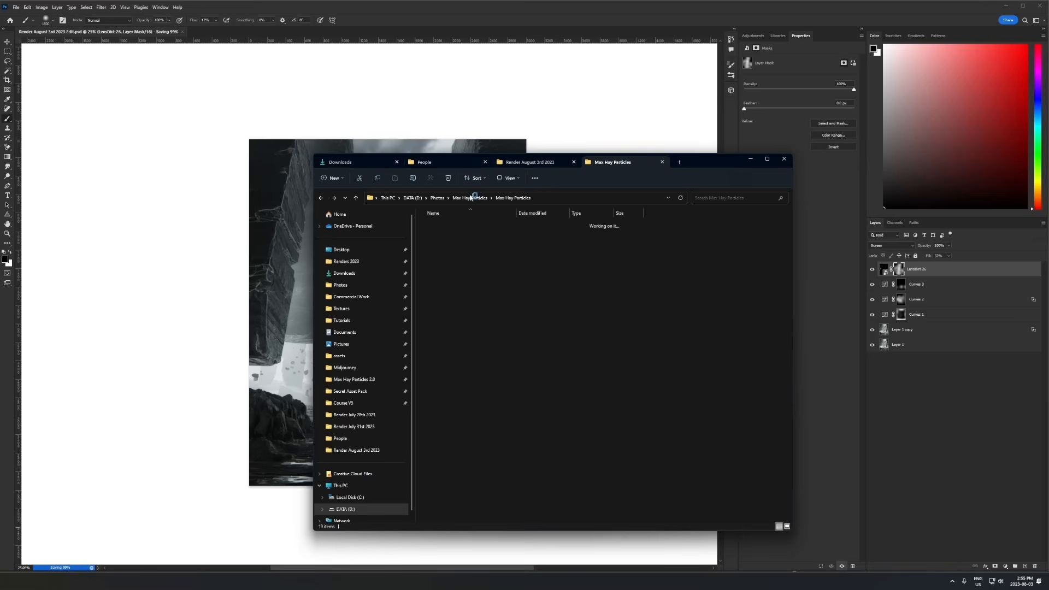
Step: Return to the Photos folder, check Exports in Particles Pack 2.0, and open Max Hay Particles 2.0 inside Final Pack
click(439, 233)
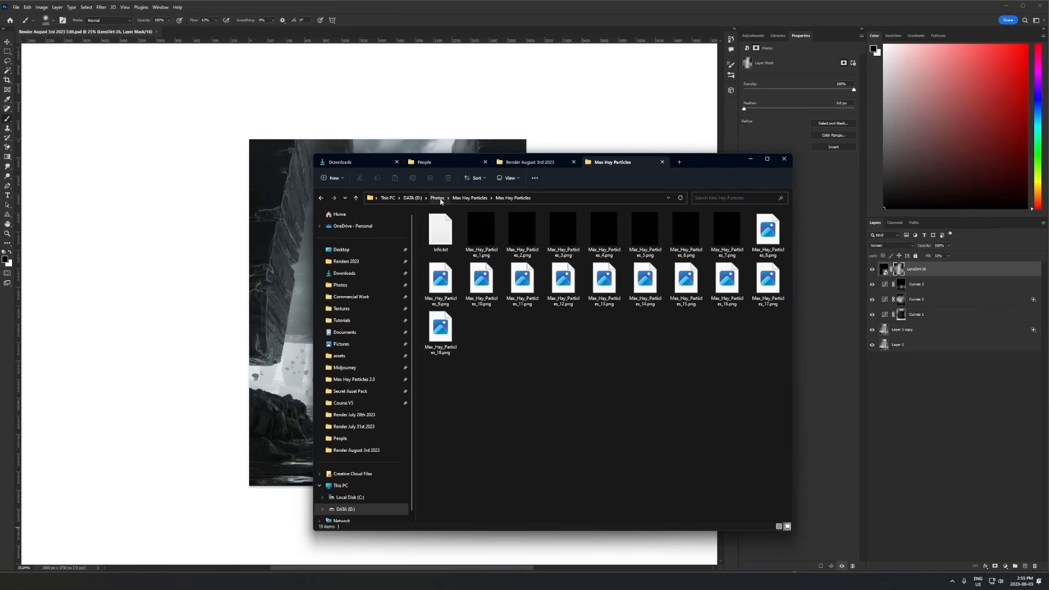
click(437, 197)
click(463, 313)
double_click(463, 314)
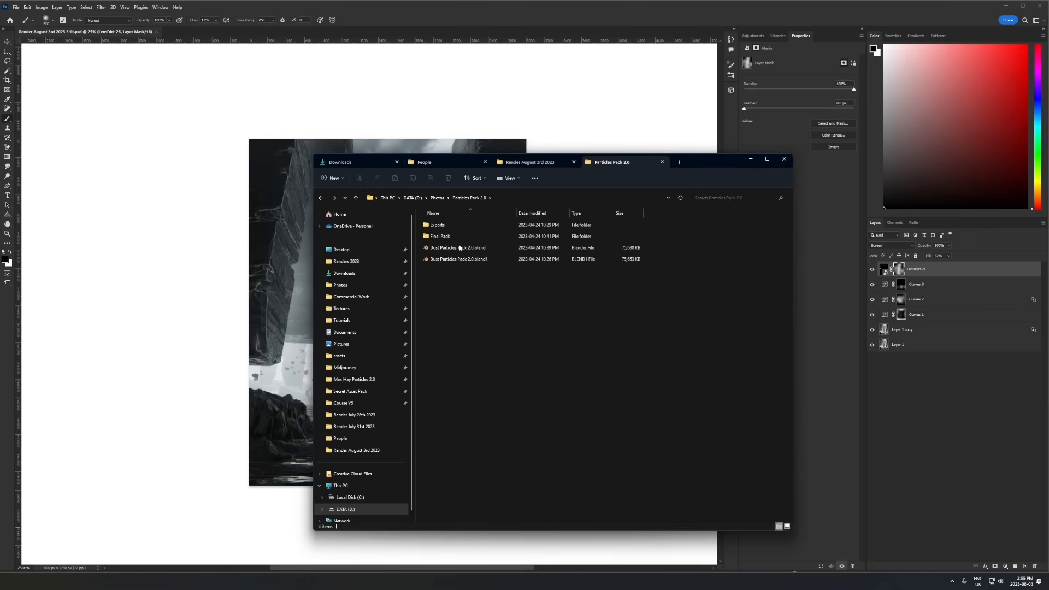
double_click(450, 225)
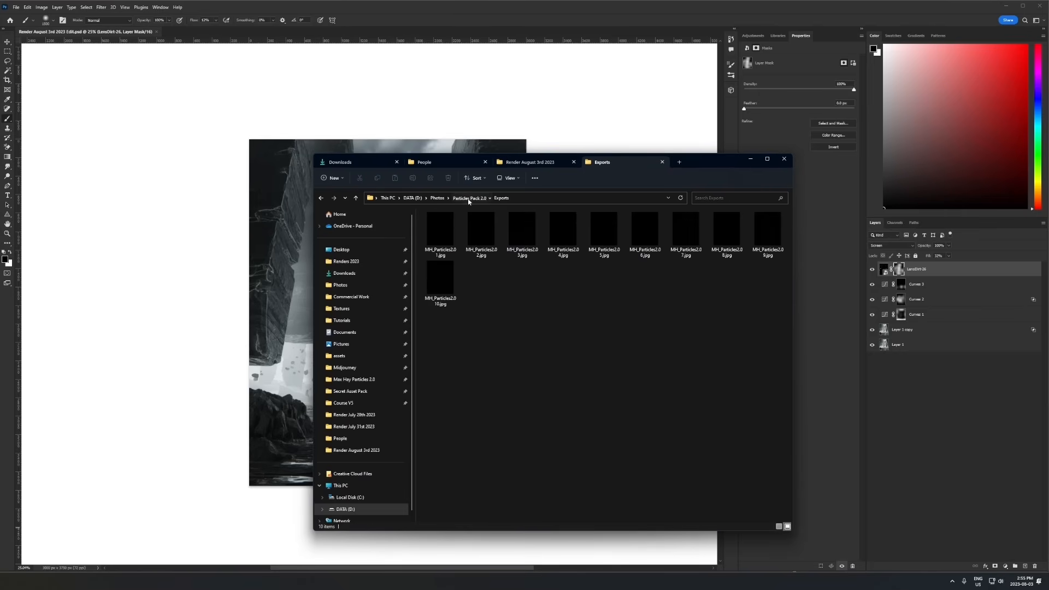
click(468, 198)
double_click(491, 236)
double_click(513, 226)
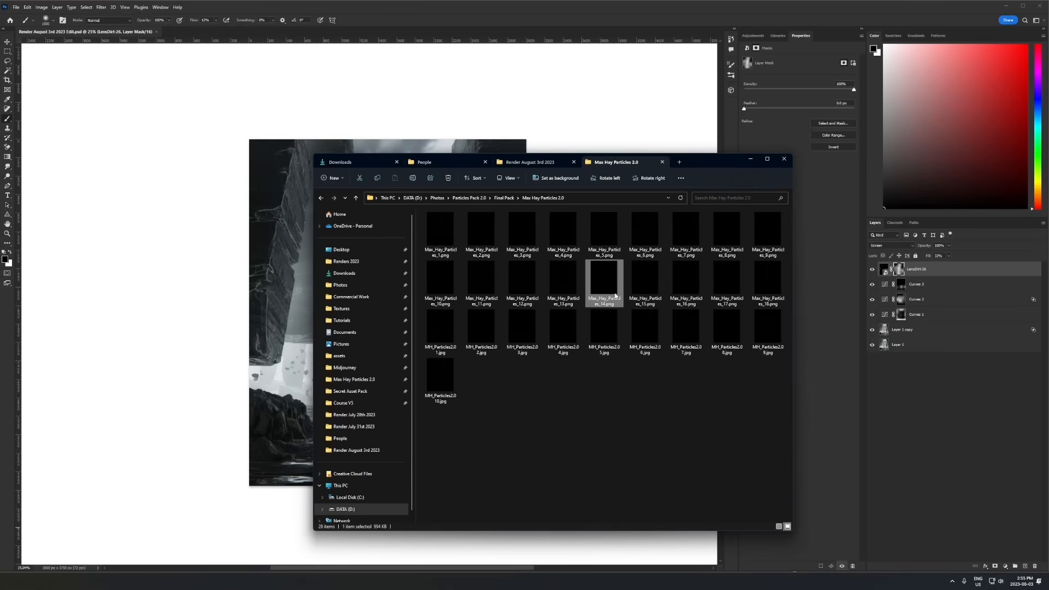
Step: Preview the particle images from Max_Hay_Particles_14.png onward to the first MH_Particles2.0 image, and close the viewer
double_click(604, 281)
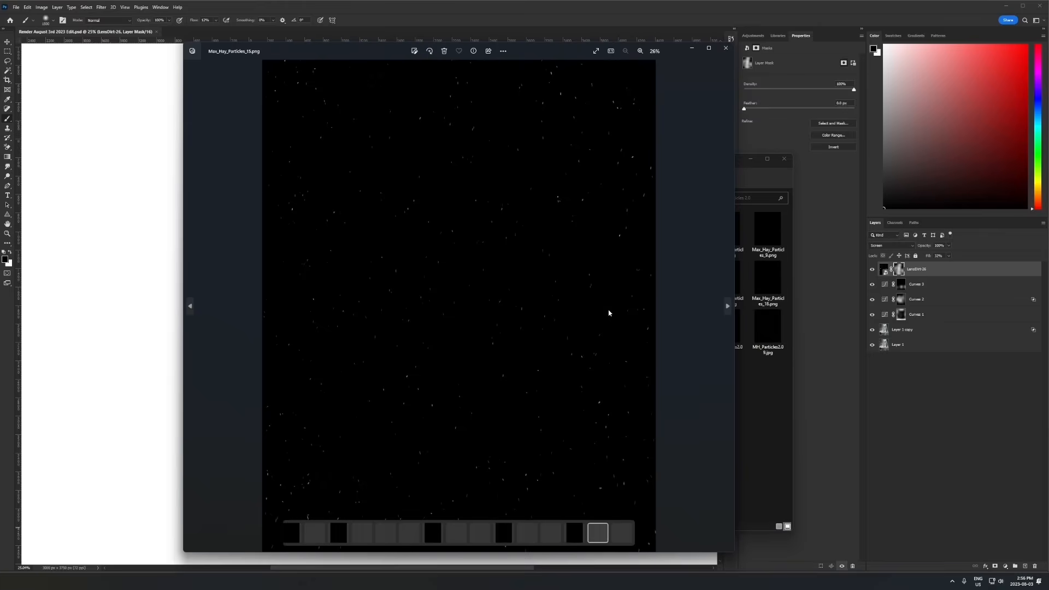
key(Right)
key(Right)
key(Right)
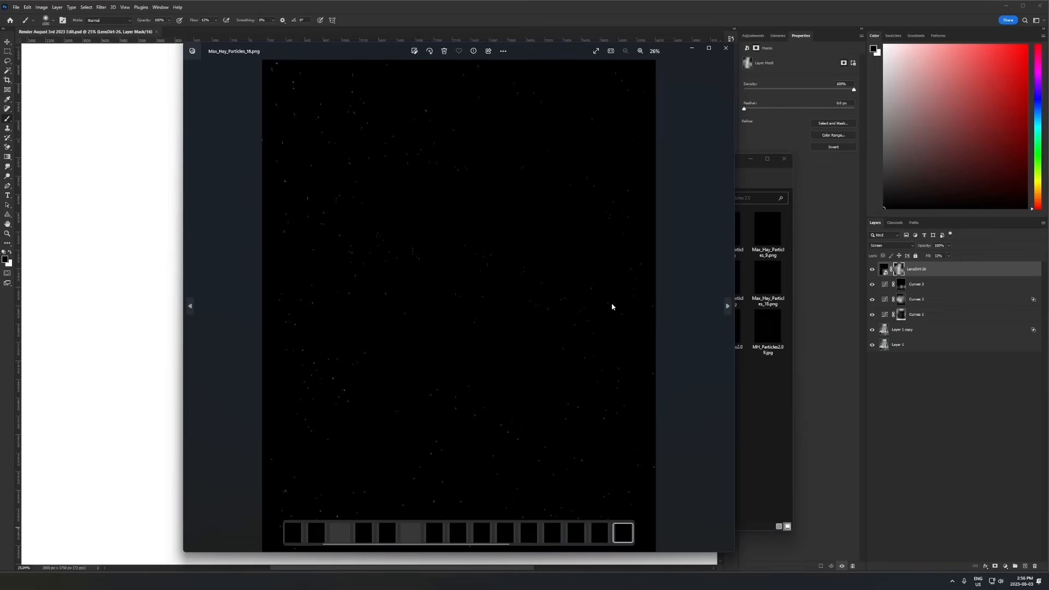
key(Right)
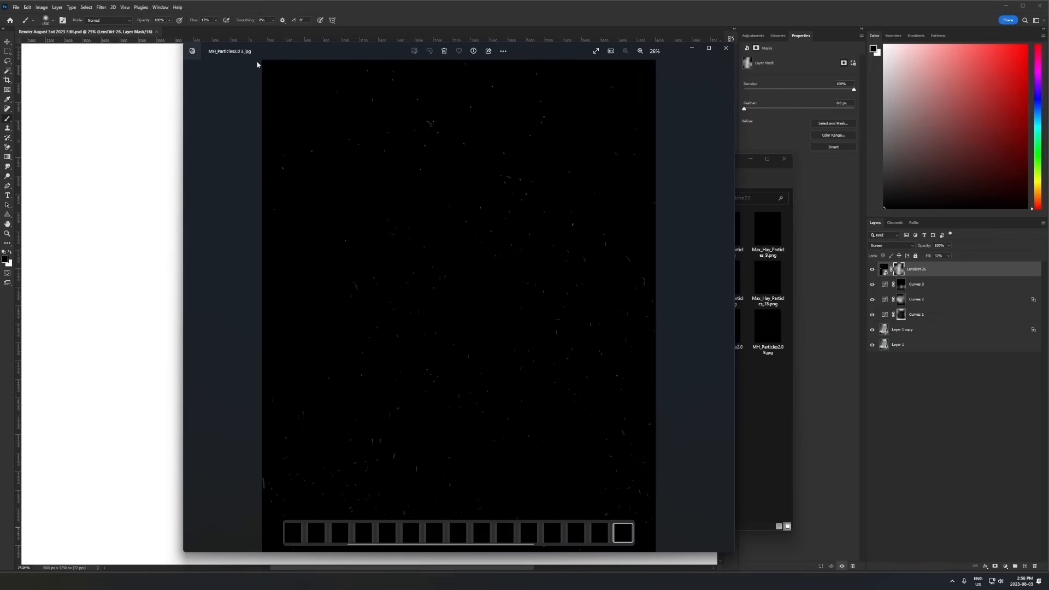
click(726, 48)
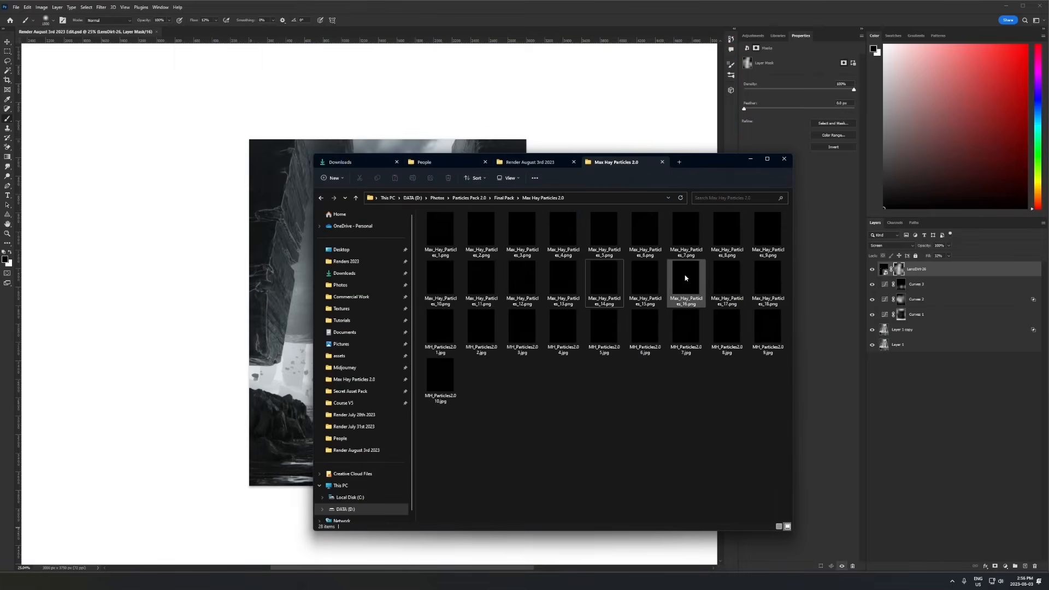
Step: Place the first MH_Particles2.0 JPG over the artwork in Photoshop at full canvas size and set its blend mode to Screen
drag(446, 342, 219, 351)
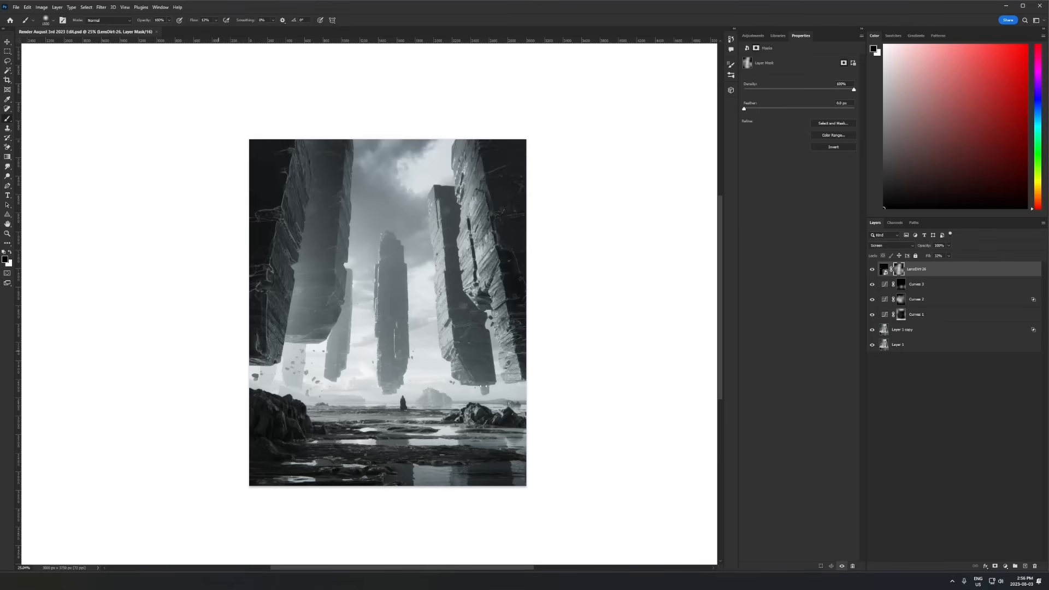
key(Return)
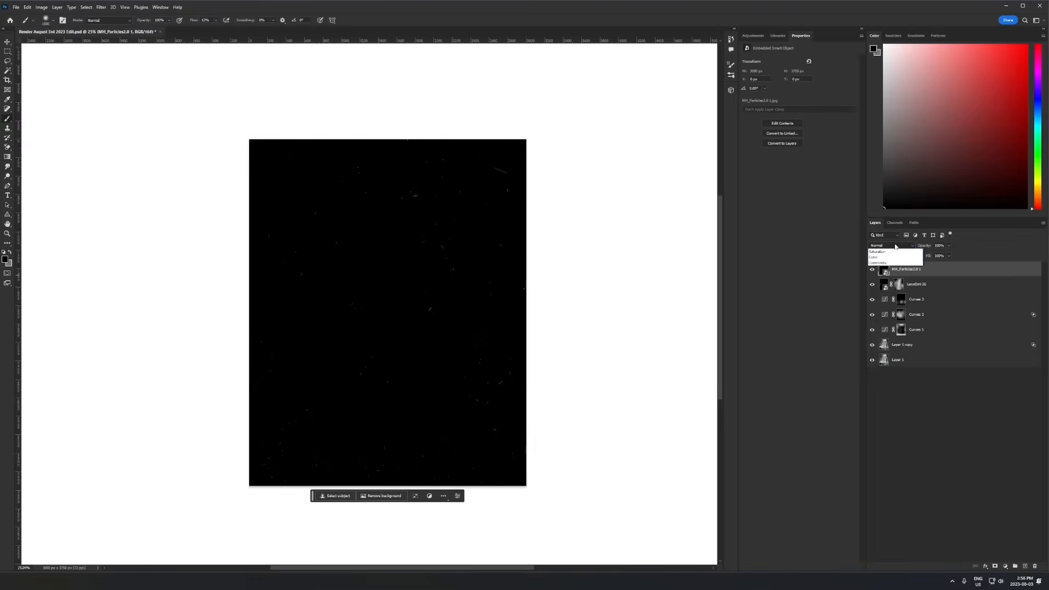
click(890, 245)
click(874, 307)
alt+scroll(414, 235, up, 5)
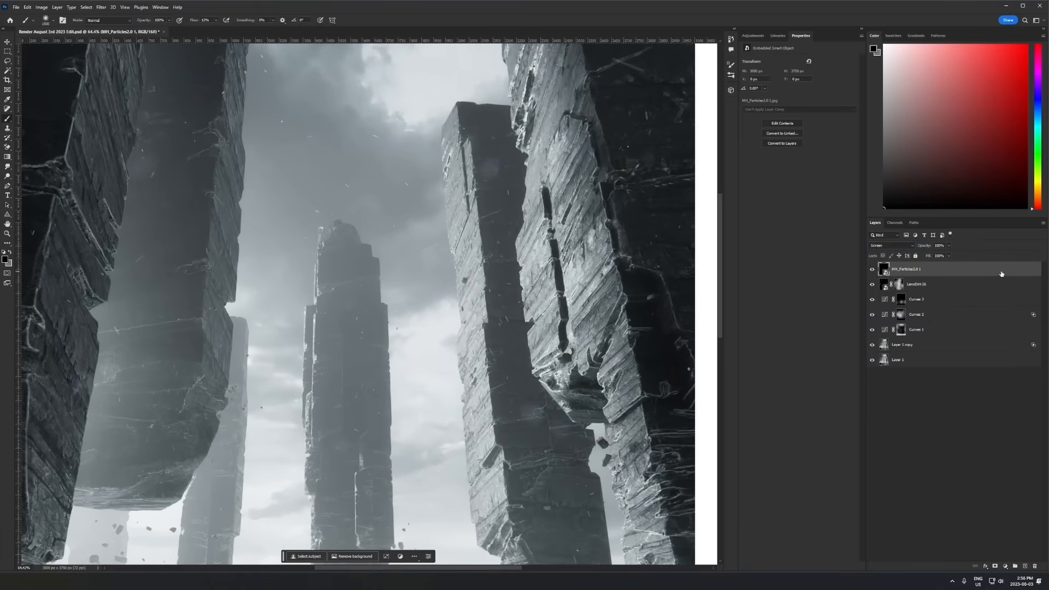
Step: Split the black Underlying Layer slider in the particle layer's Blend If settings to fade the particles over dark areas
double_click(1000, 272)
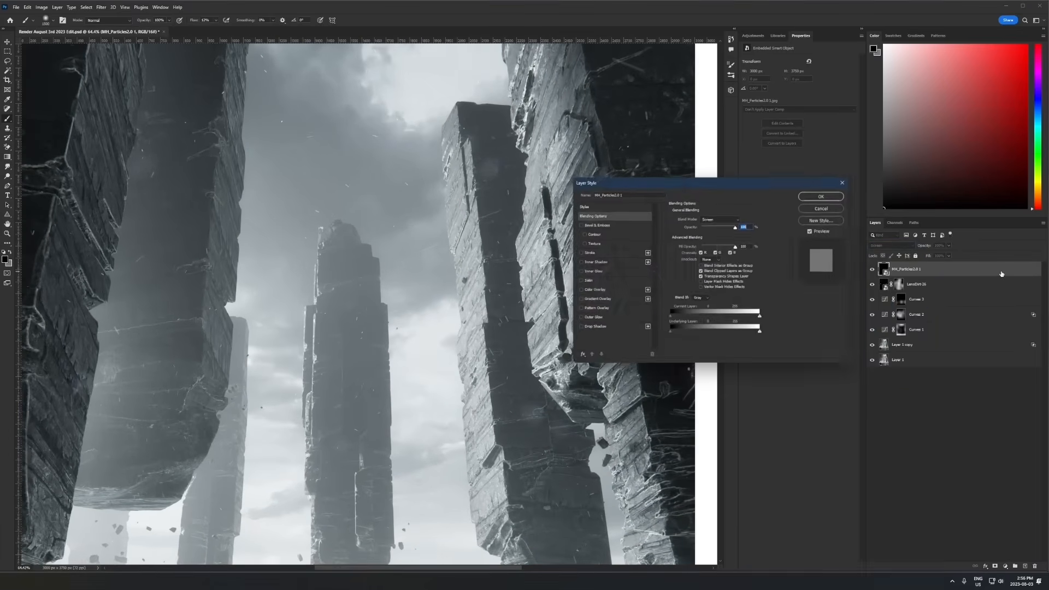
alt+drag(670, 334, 686, 335)
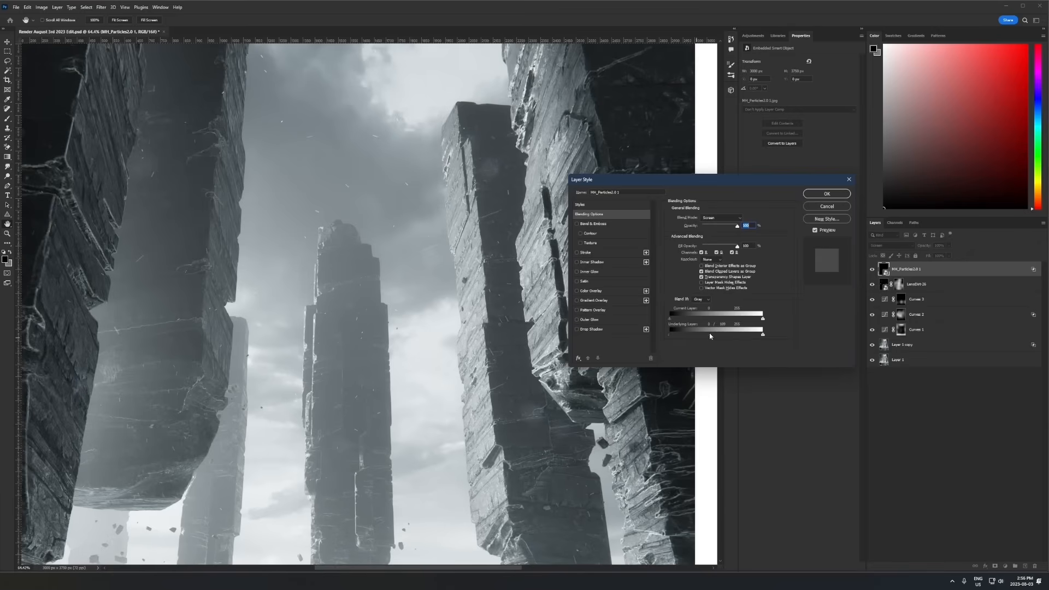
click(844, 197)
Step: Lower the fill and opacity of the MH_Particles2.0 1 layer and reduce the opacity of the LensDirt-26 layer
drag(930, 255, 577, 306)
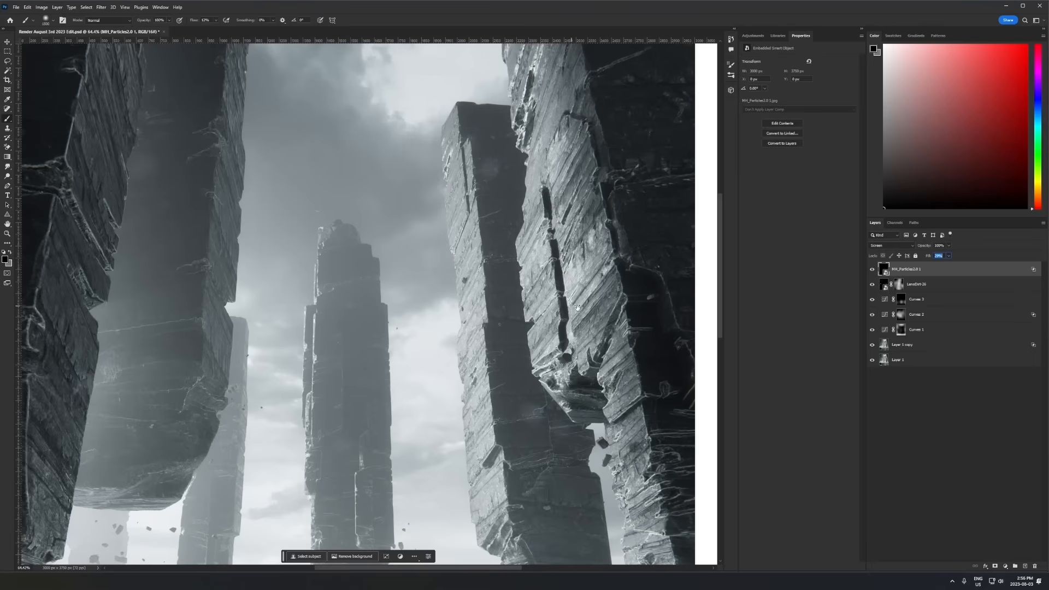
drag(582, 306, 582, 306)
alt+scroll(448, 306, down, 10)
alt+scroll(426, 371, up, 1)
alt+scroll(437, 235, up, 8)
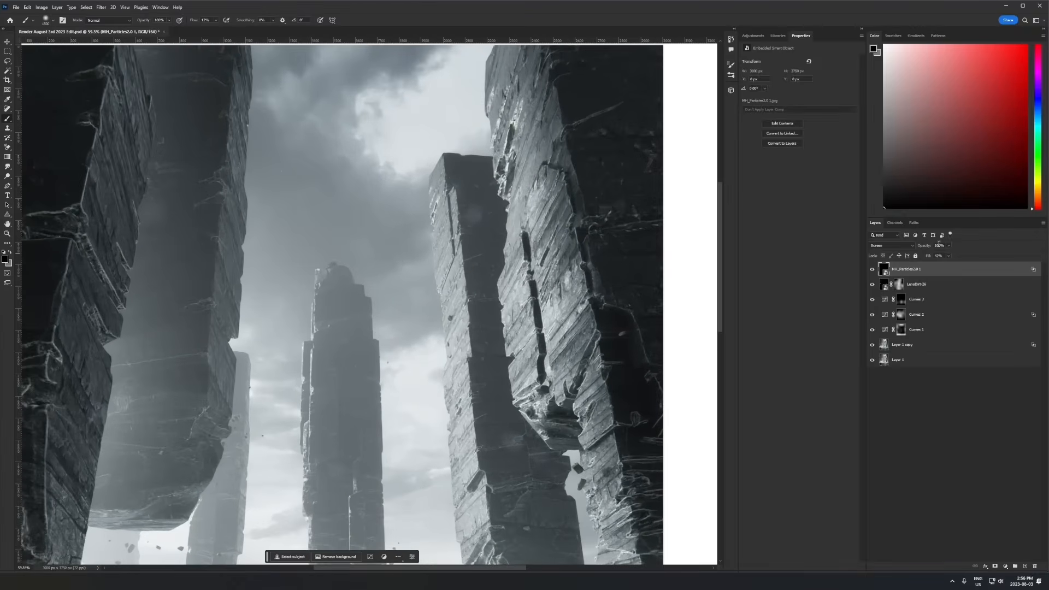
drag(922, 246, 916, 247)
alt+scroll(444, 211, down, 8)
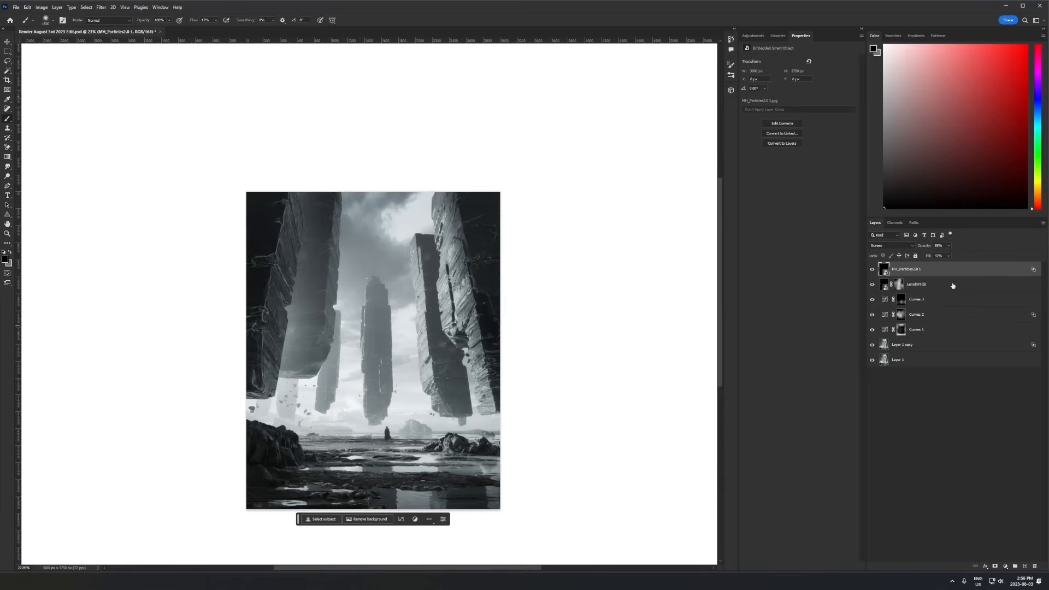
click(953, 285)
drag(926, 247, 916, 247)
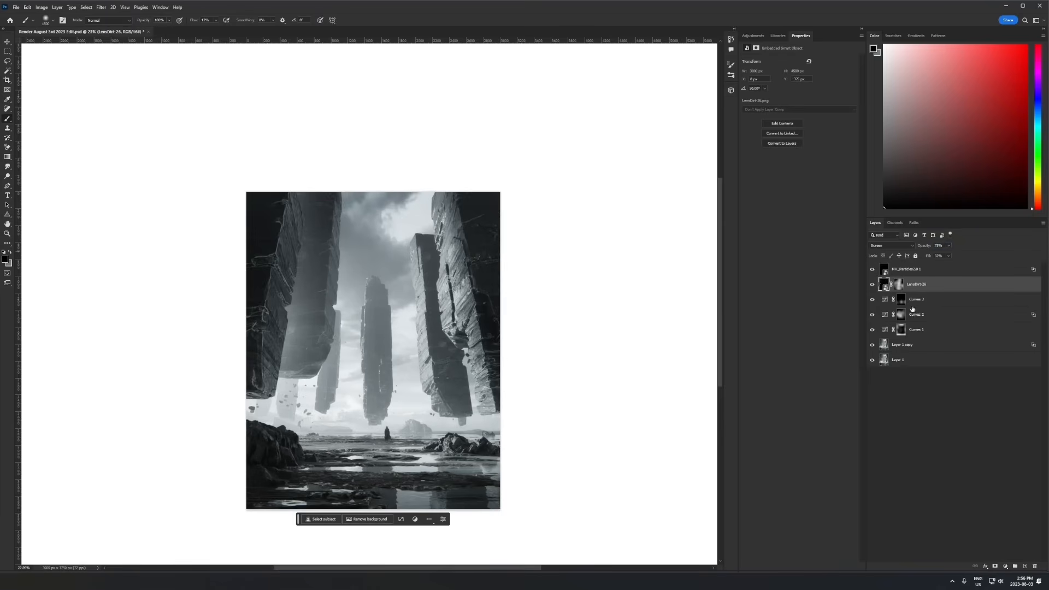
Step: Compare the edited artwork with the original render by repeatedly isolating Layer 1 and restoring all layers
alt+click(872, 360)
alt+click(872, 360)
alt+click(872, 360)
alt+click(871, 360)
alt+scroll(476, 410, up, 5)
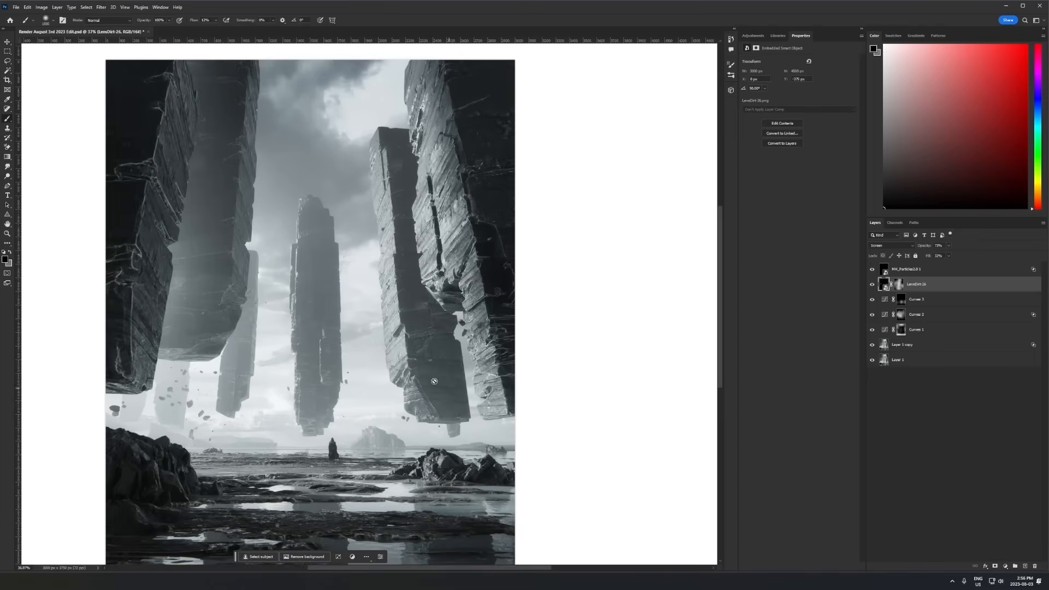
alt+scroll(405, 377, down, 5)
alt+scroll(377, 387, up, 1)
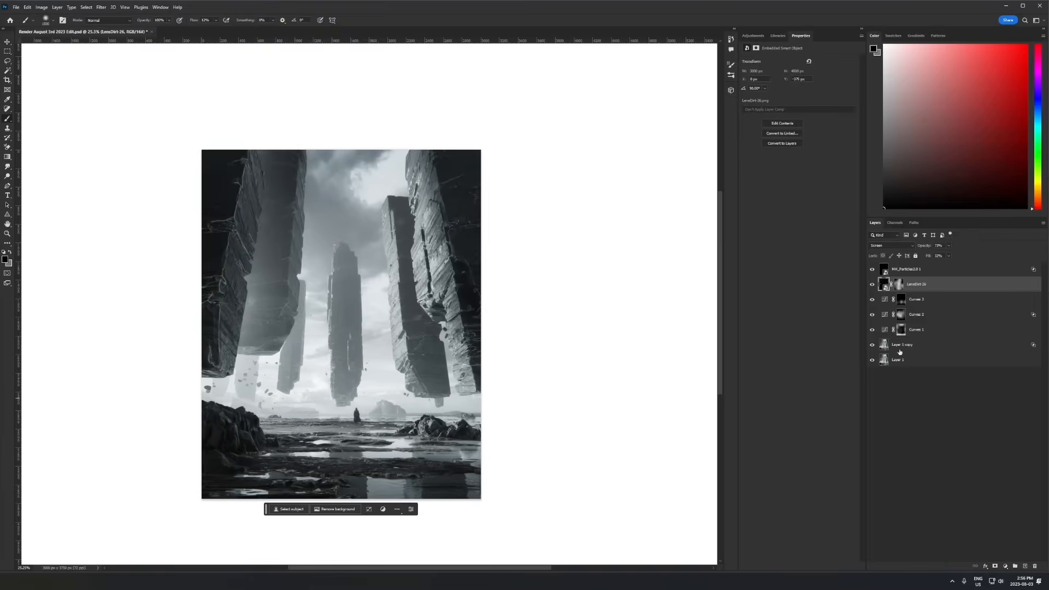
alt+click(872, 360)
alt+click(872, 360)
alt+click(873, 359)
alt+click(872, 360)
alt+click(872, 360)
alt+click(872, 360)
alt+click(872, 359)
alt+click(872, 360)
alt+click(872, 360)
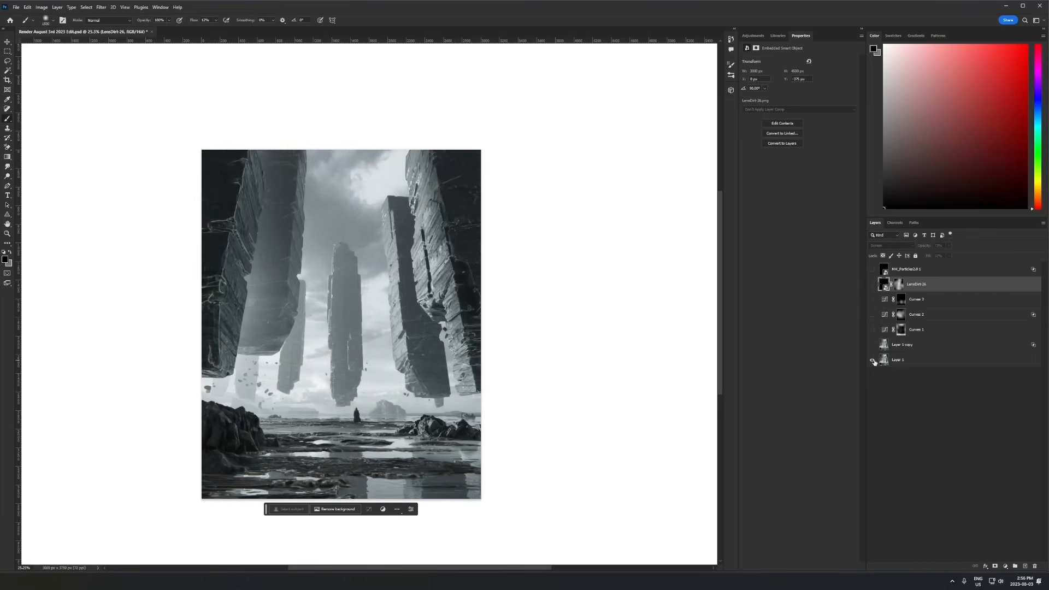
alt+click(872, 360)
alt+click(874, 362)
alt+click(874, 362)
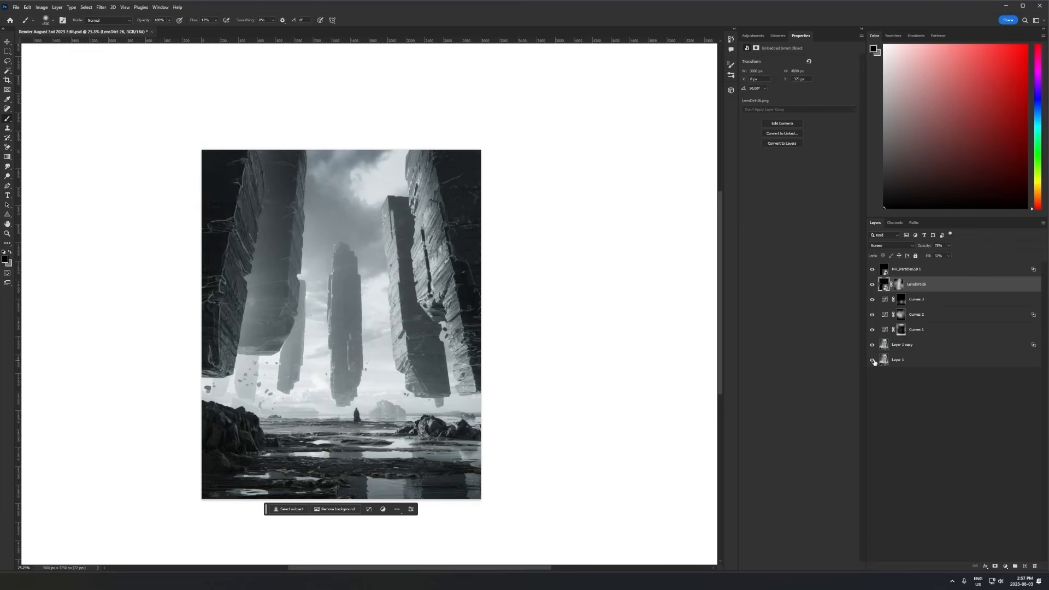
Step: Hide every layer above Layer 1, turn them back on one by one to review each effect, and compare before and after
click(871, 269)
drag(872, 285, 871, 346)
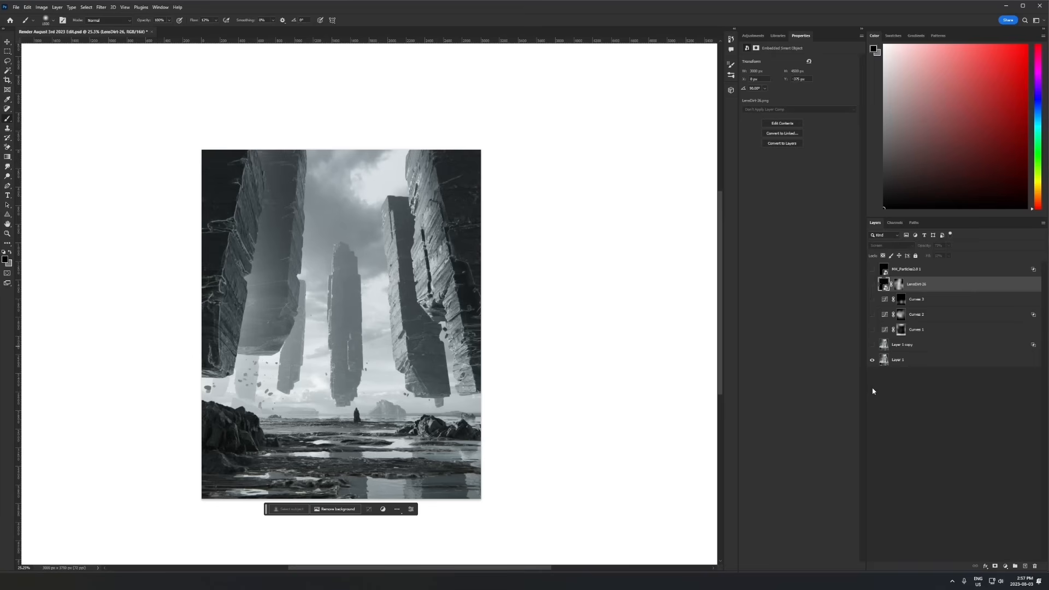
click(872, 345)
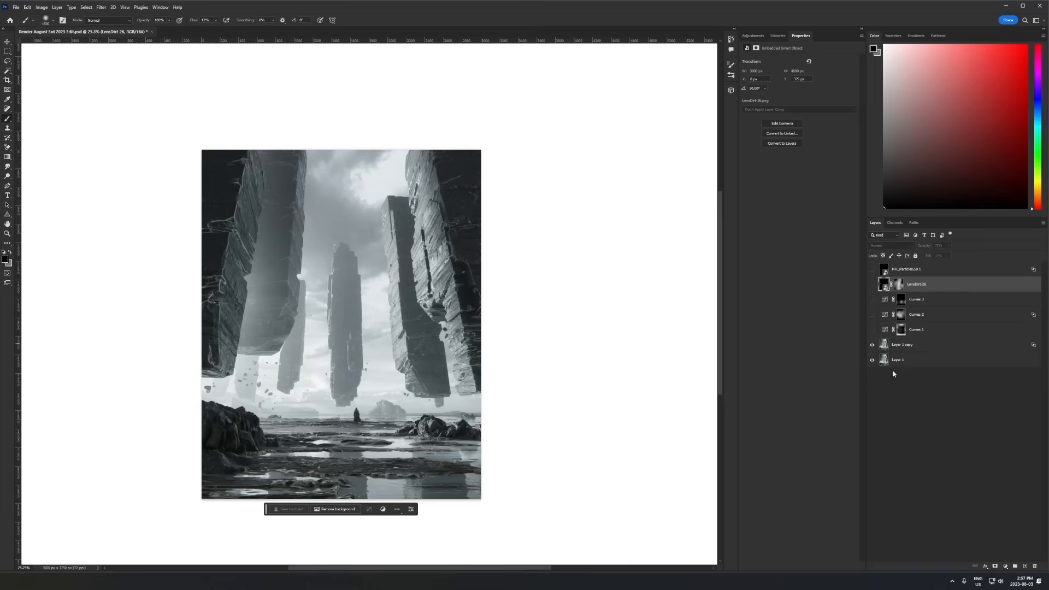
click(872, 330)
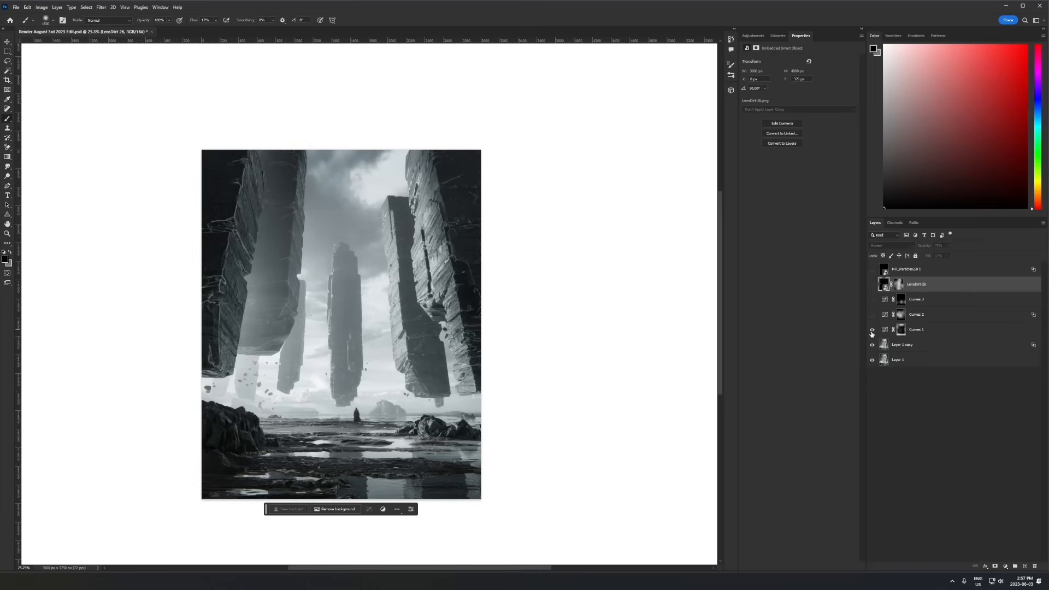
click(916, 332)
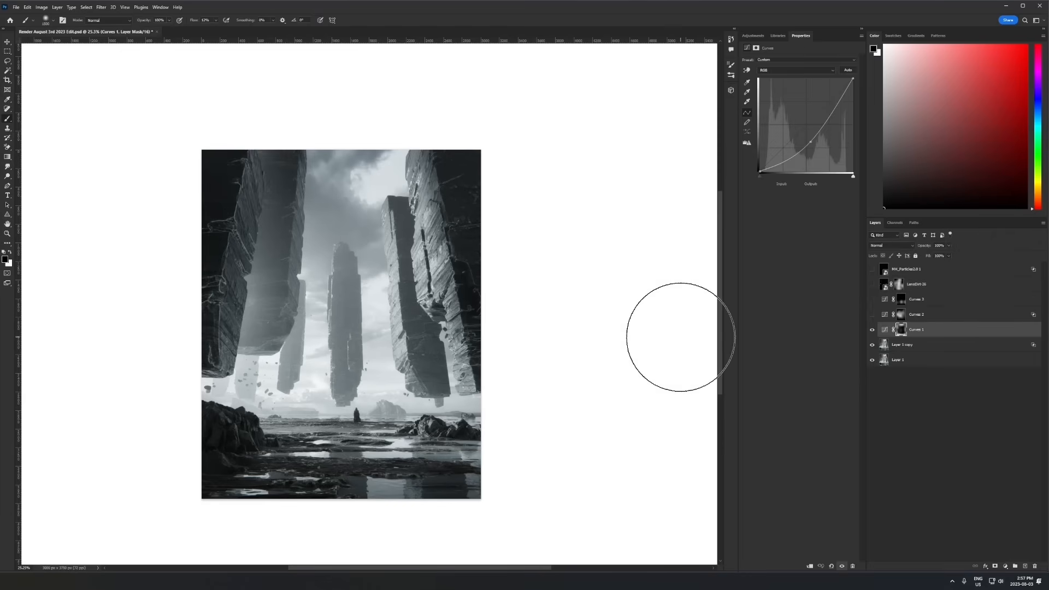
click(871, 314)
click(871, 315)
click(872, 315)
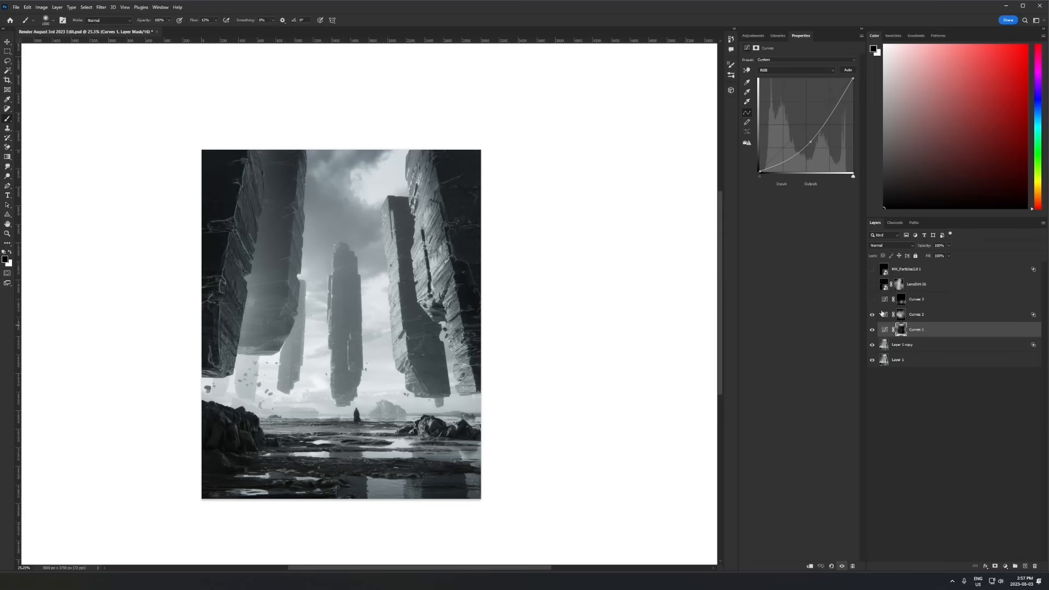
click(871, 315)
click(871, 315)
click(871, 302)
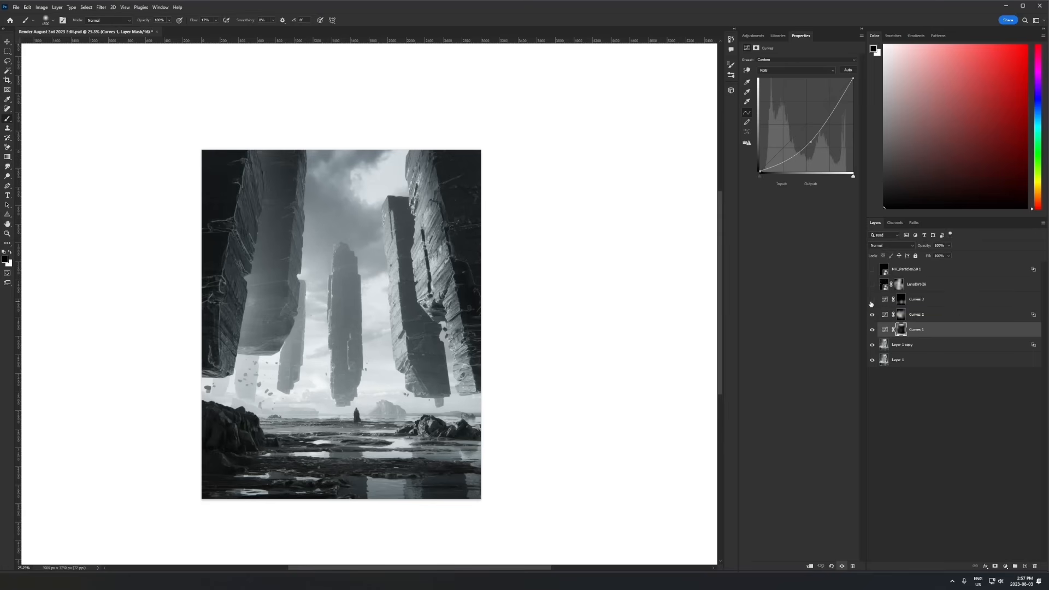
click(871, 302)
click(871, 301)
click(872, 269)
alt+click(872, 360)
alt+click(874, 361)
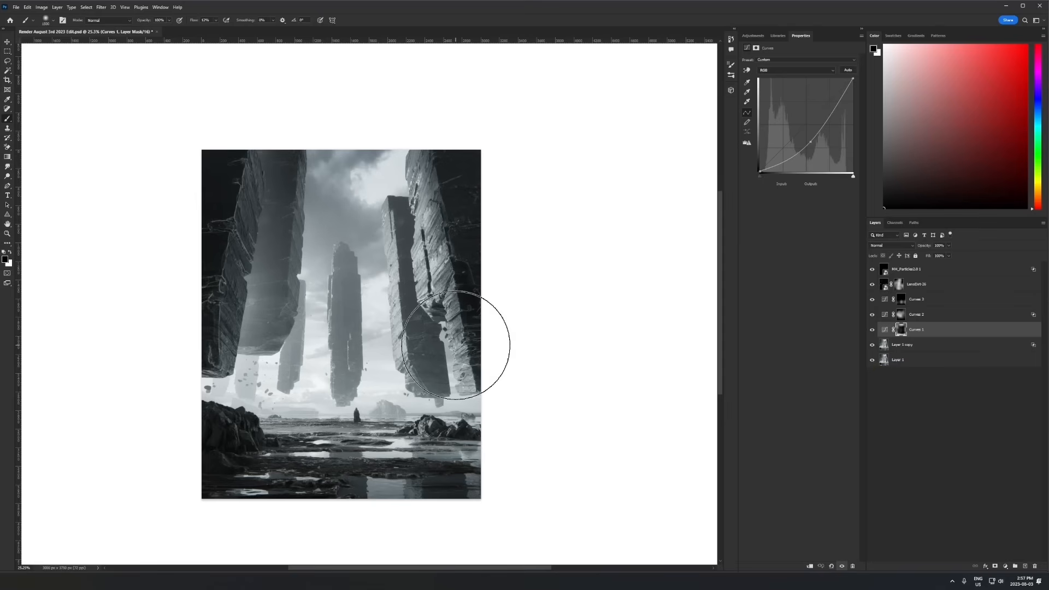
Step: Stamp all visible layers into a new layer above MH_Particles2.0 1 and convert it for smart filters
click(927, 270)
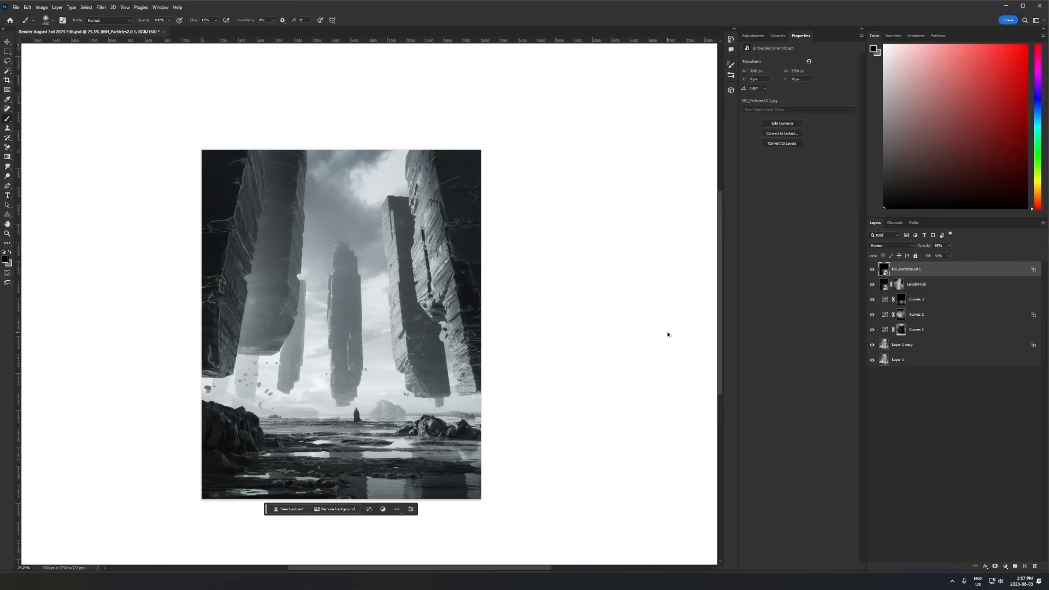
key(ctrl+shift+alt+e)
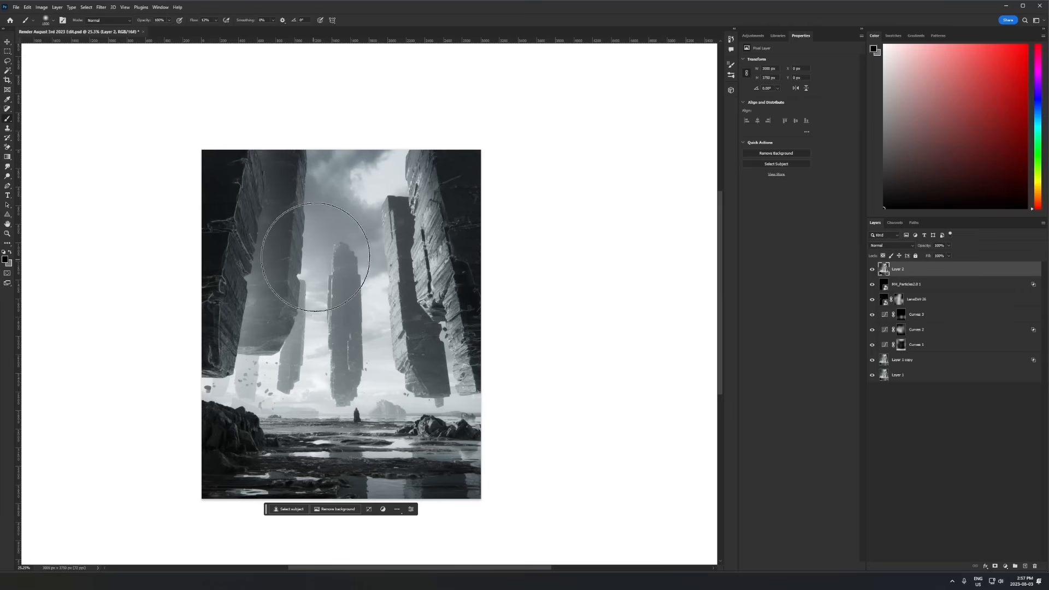
click(101, 8)
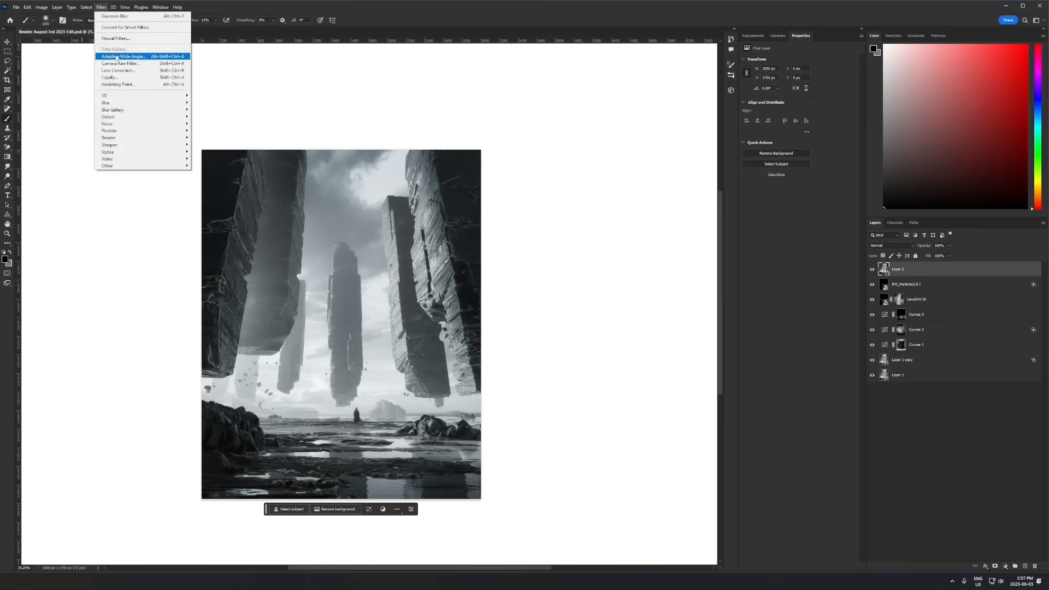
click(115, 27)
Step: Open the Camera Raw Filter on the stamped layer and set Exposure to +0.20, Contrast to +11 and Clarity to +38
click(101, 7)
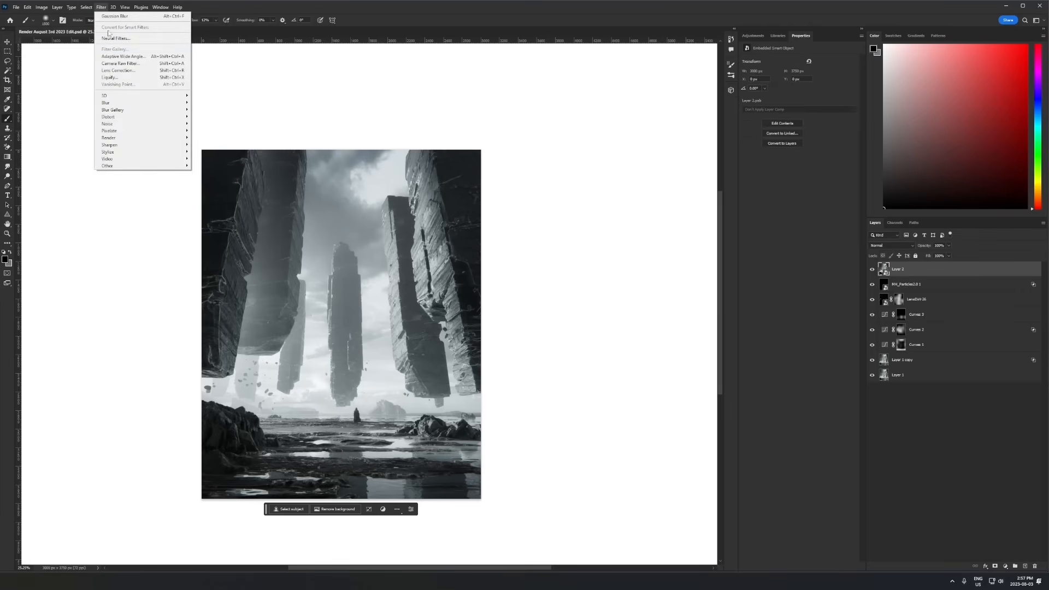
click(119, 64)
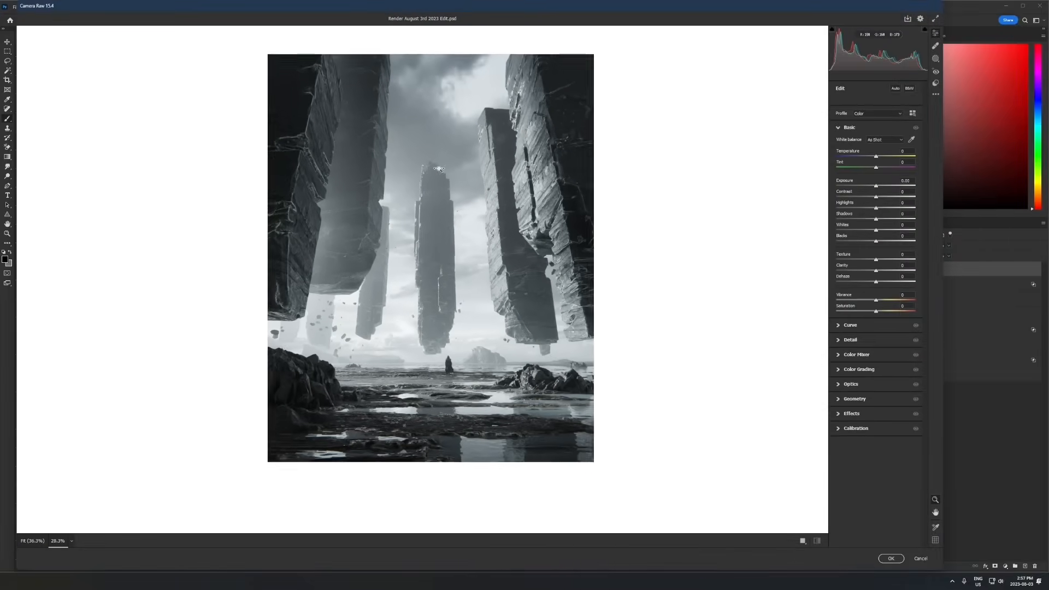
drag(875, 187, 881, 198)
drag(876, 271, 889, 276)
drag(881, 197, 878, 197)
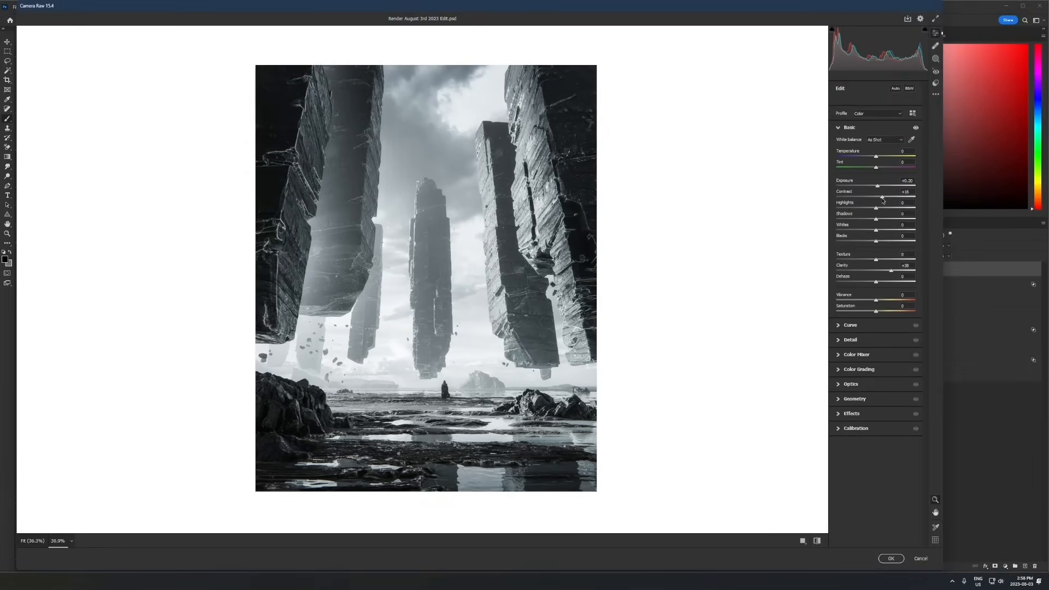
Step: Try different Dehaze and Texture amounts and reset both to 0
drag(877, 282, 888, 264)
double_click(894, 279)
double_click(888, 260)
double_click(888, 261)
Step: Set Whites to +19, Blacks to -10, Vibrance to +39 and Saturation to +73 in the Basic adjustments
mouse_move(876, 241)
alt+mouse_down()
mouse_move(866, 241)
mouse_move(883, 233)
alt+mouse_up()
click(896, 310)
drag(897, 311, 891, 303)
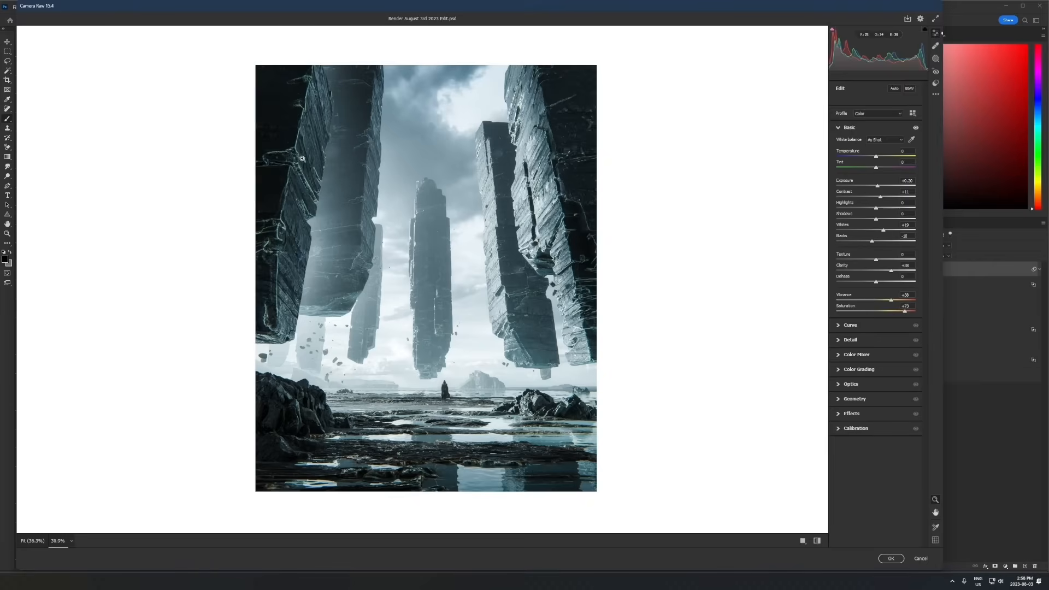
Step: Set Vibrance to +12 and Saturation to +82, and apply Sharpening of 101 with Masking at 28 in the Detail adjustments
mouse_move(896, 307)
mouse_down()
mouse_move(880, 298)
mouse_move(908, 313)
mouse_up()
click(850, 341)
key(alt)
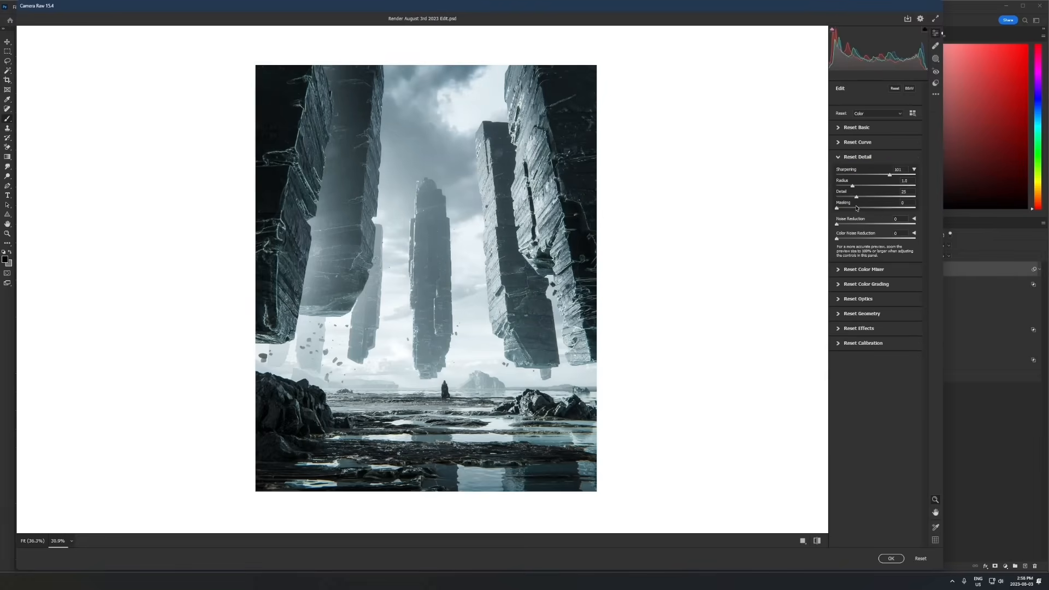
alt+drag(858, 208, 874, 208)
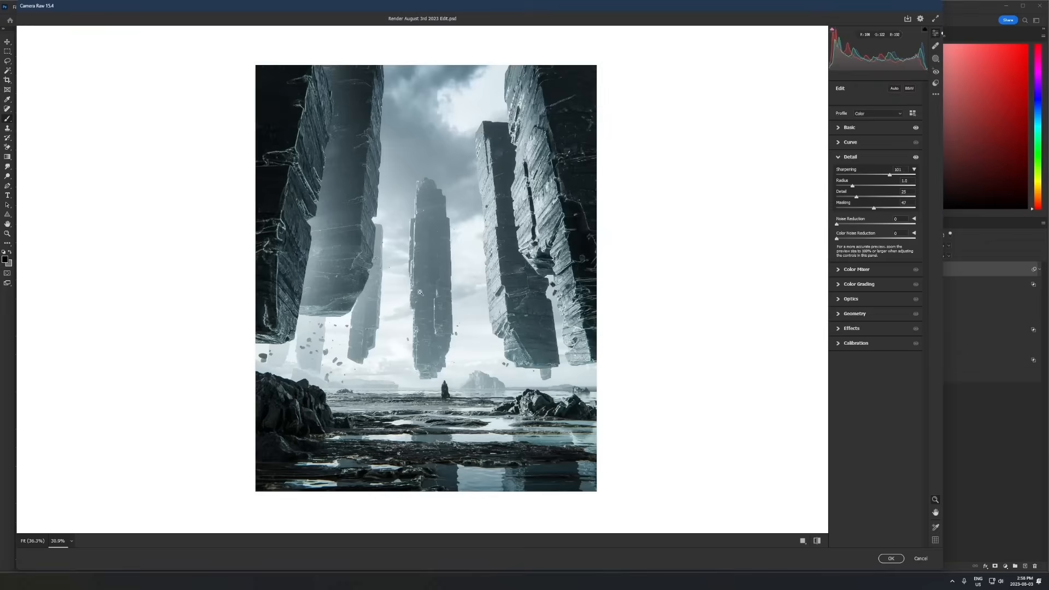
click(454, 303)
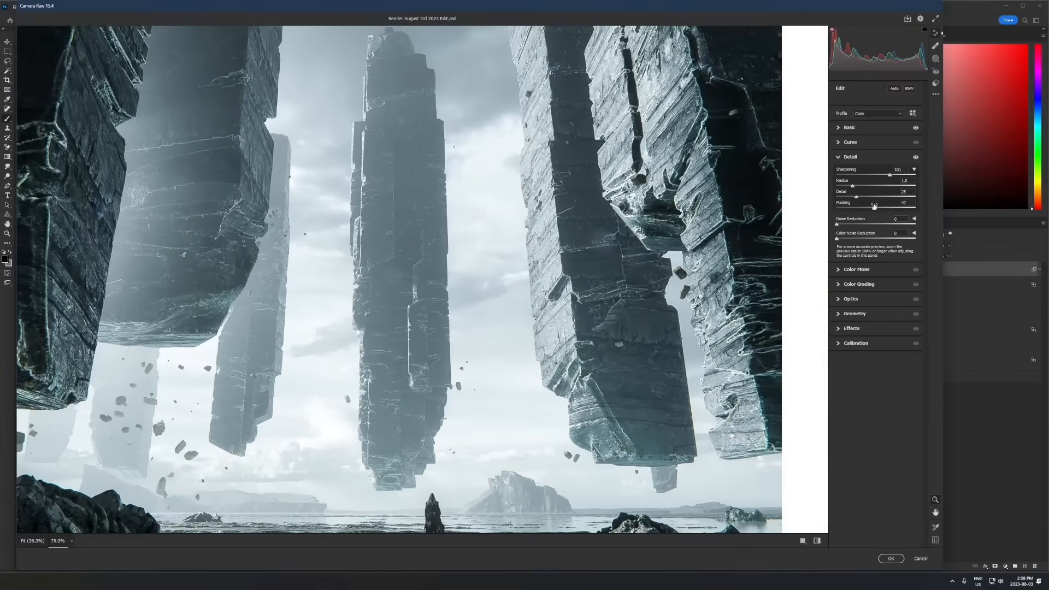
drag(868, 211, 858, 211)
click(691, 243)
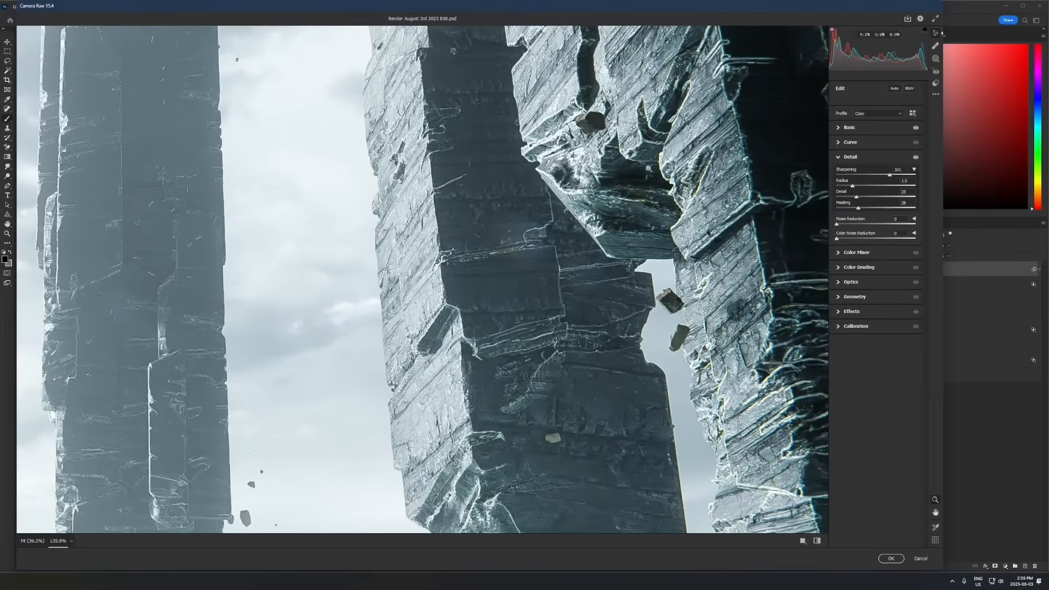
click(595, 288)
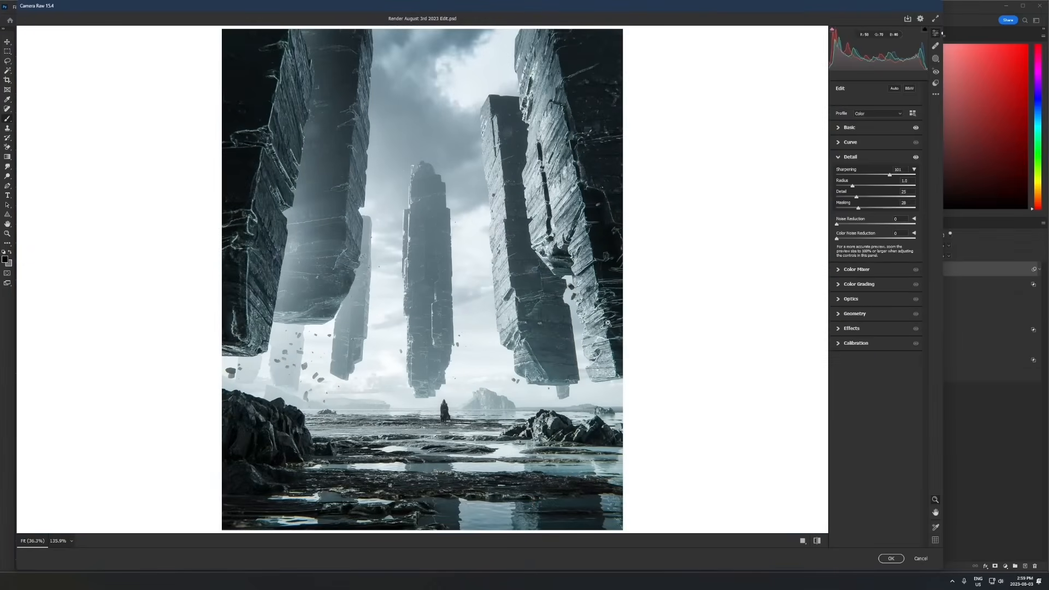
Step: Add Grain of 25 and Vignetting of -5 in the Effects adjustments
click(844, 329)
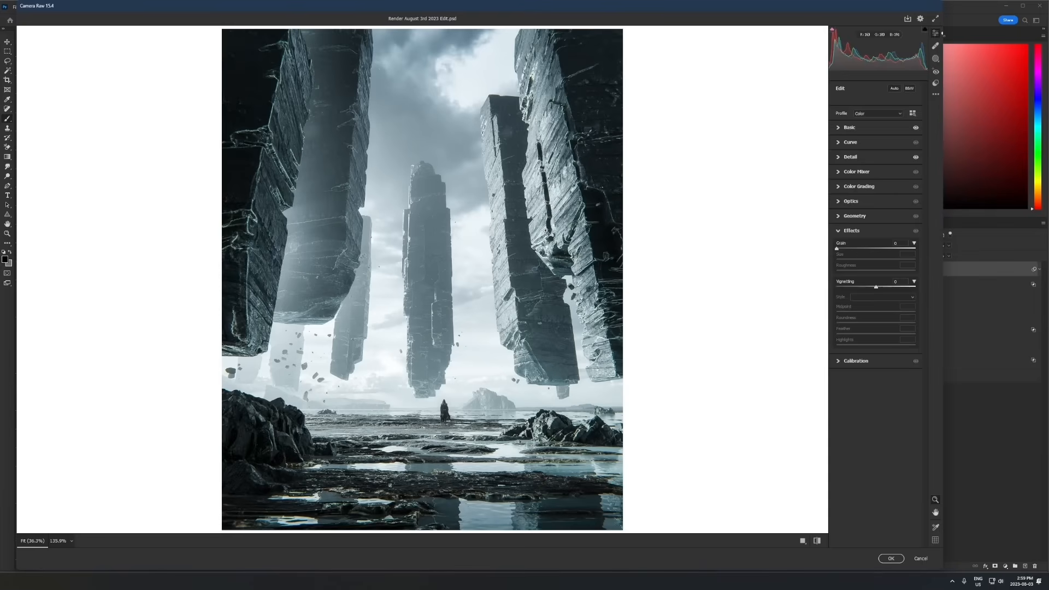
drag(537, 228, 589, 228)
drag(836, 249, 856, 249)
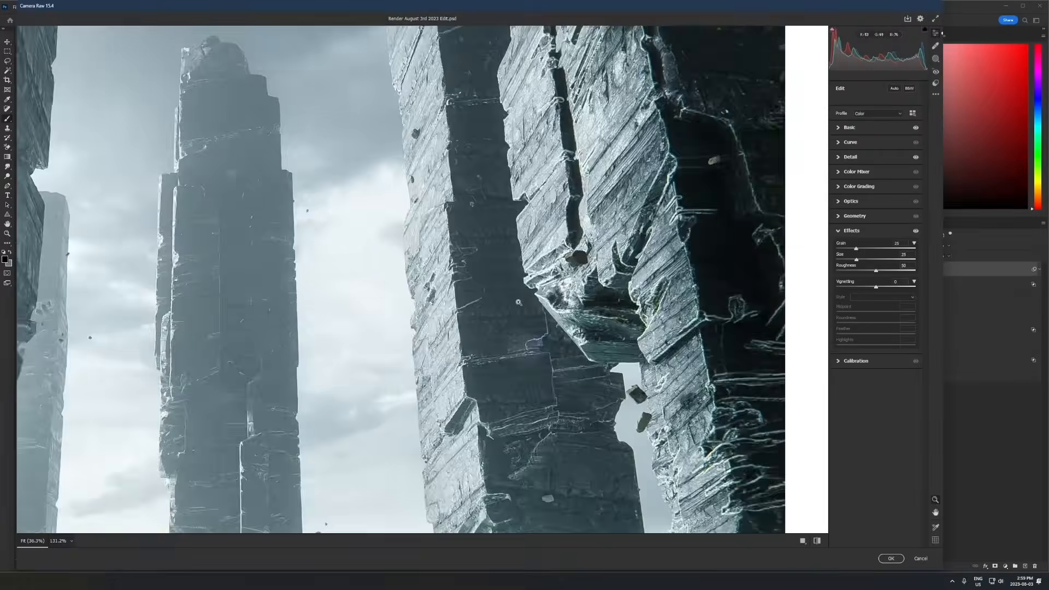
click(519, 302)
drag(876, 287, 873, 287)
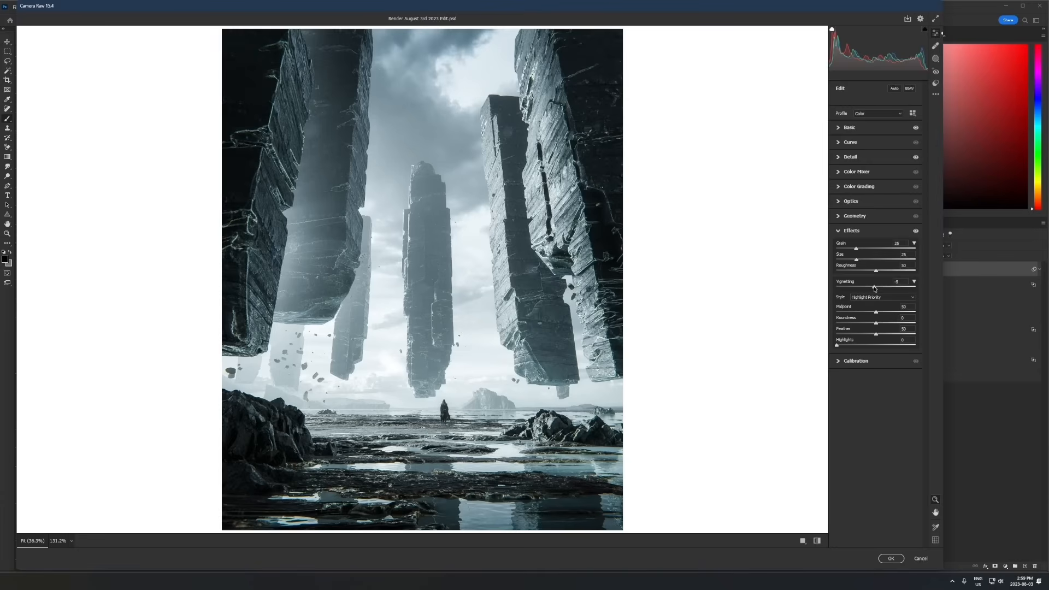
Step: Set the Calibration saturation to +36 for Green Primary and +25 for Blue Primary, keeping the Red and Green Primary hues at 0
click(853, 361)
drag(876, 306, 916, 305)
double_click(915, 304)
drag(877, 339, 983, 329)
double_click(915, 339)
drag(876, 350, 891, 386)
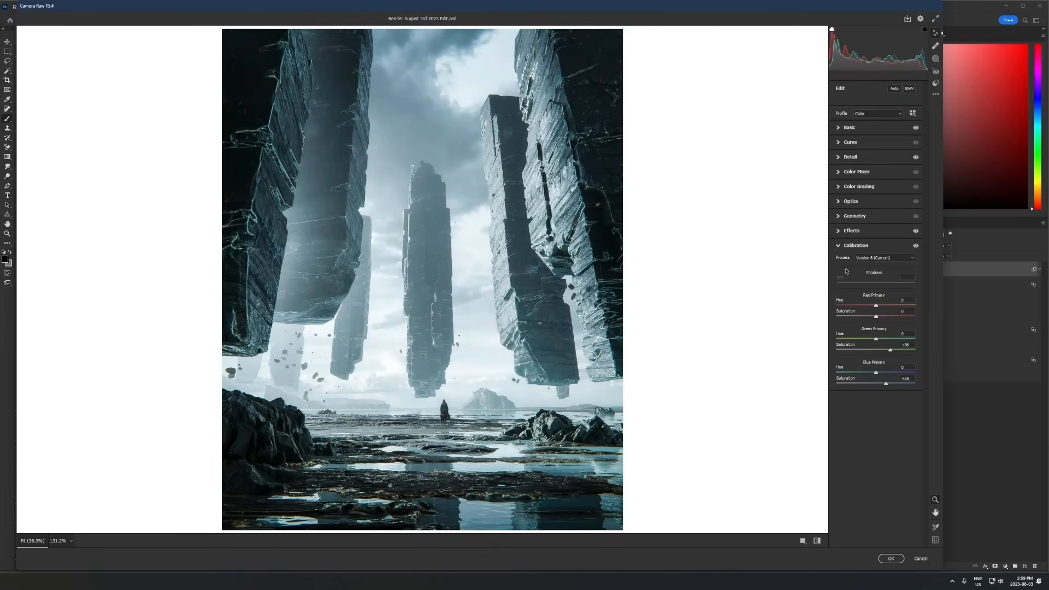
Step: Lower Highlights slightly and set Whites to +13 in the Basic adjustments
click(849, 128)
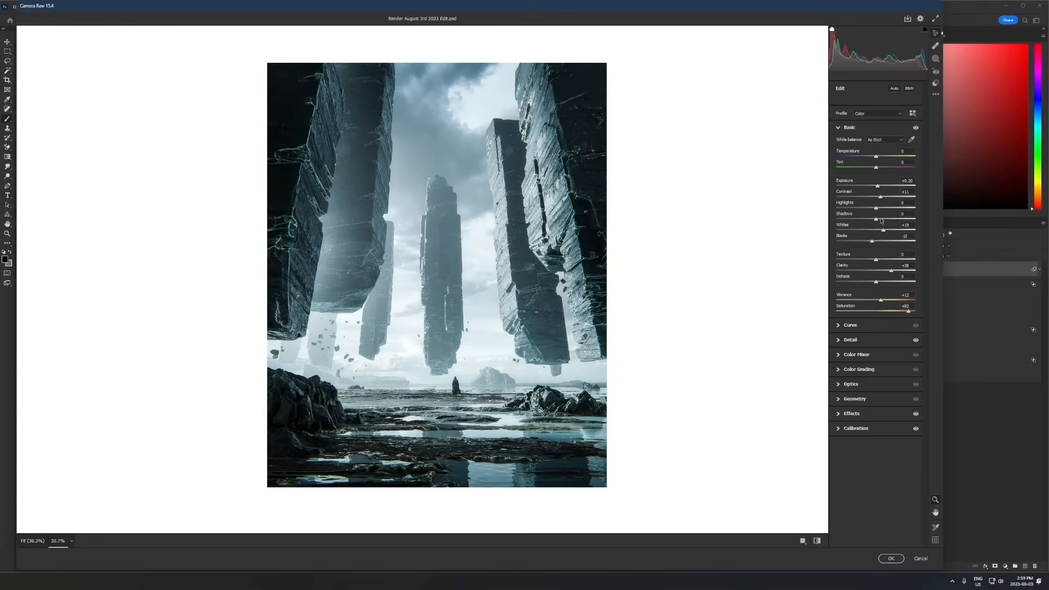
mouse_move(875, 211)
mouse_down()
mouse_move(899, 204)
mouse_move(871, 208)
mouse_up()
double_click(898, 204)
drag(501, 343, 572, 337)
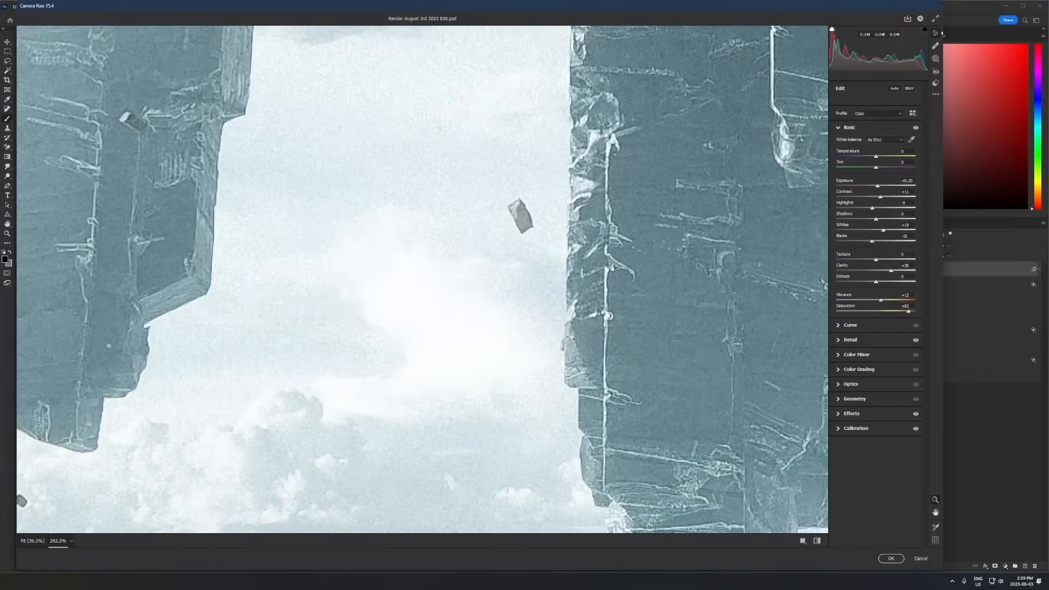
alt+drag(883, 230, 885, 192)
key(ctrl+0)
key(ctrl+z)
drag(512, 267, 481, 268)
Step: Set Exposure to +0.60 and Highlights to -42 to keep the bright sky from clipping
drag(876, 187, 888, 187)
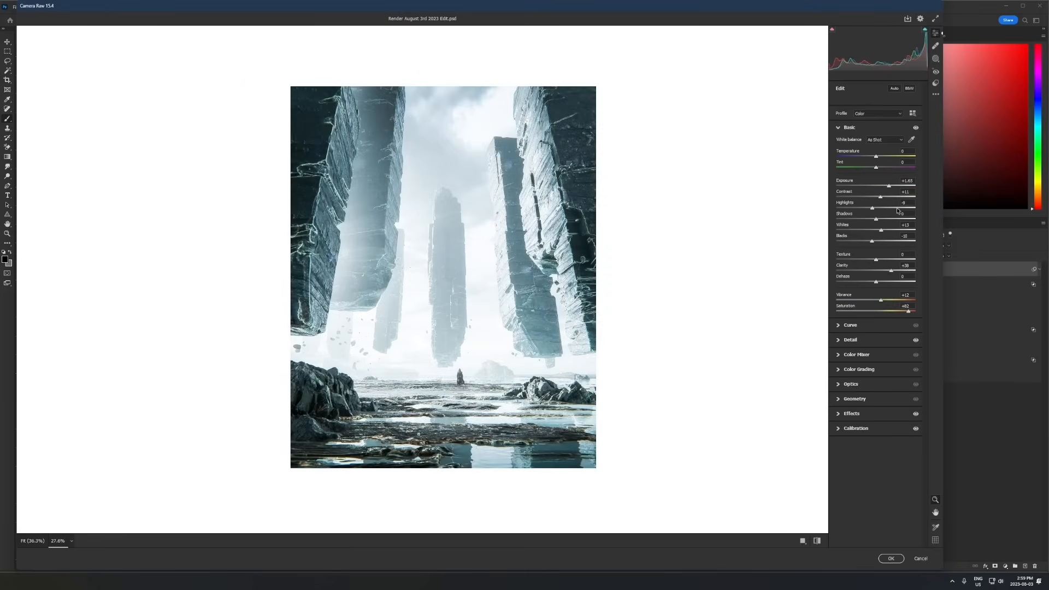
drag(872, 209, 803, 217)
drag(888, 187, 883, 187)
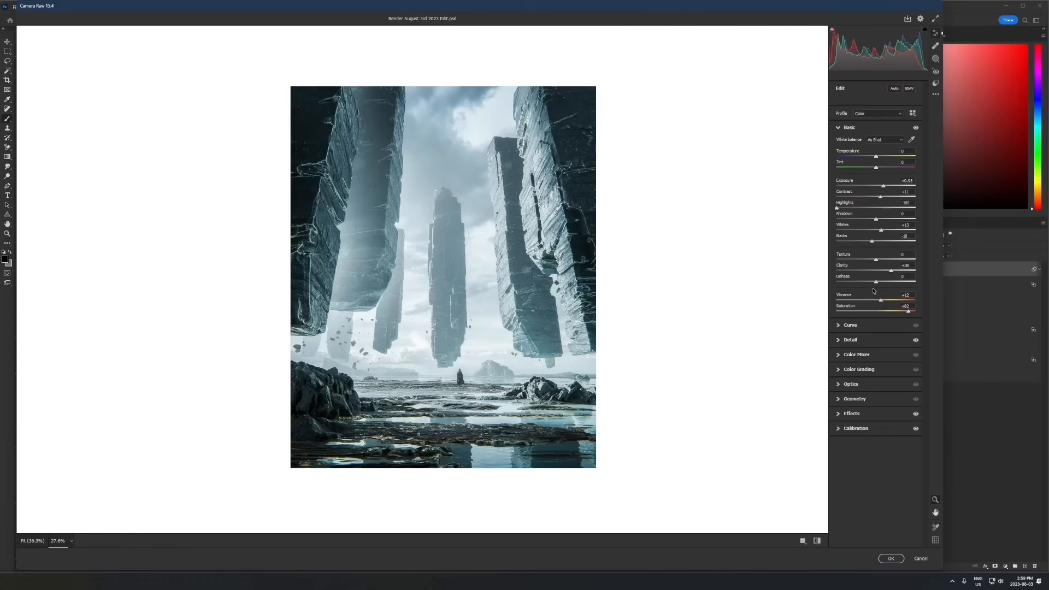
drag(847, 207, 869, 211)
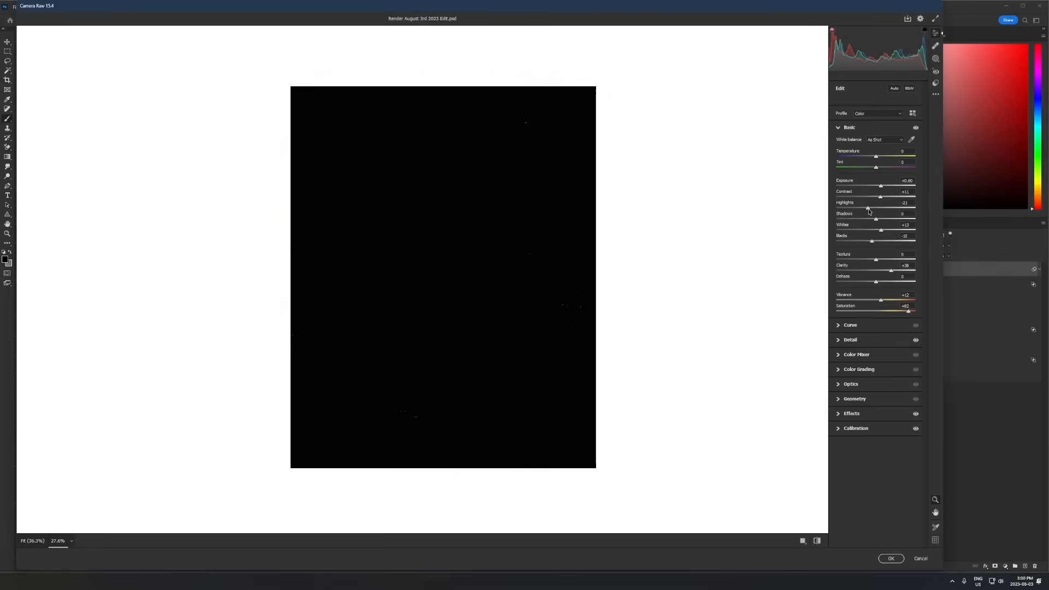
alt+scroll(413, 350, up, 10)
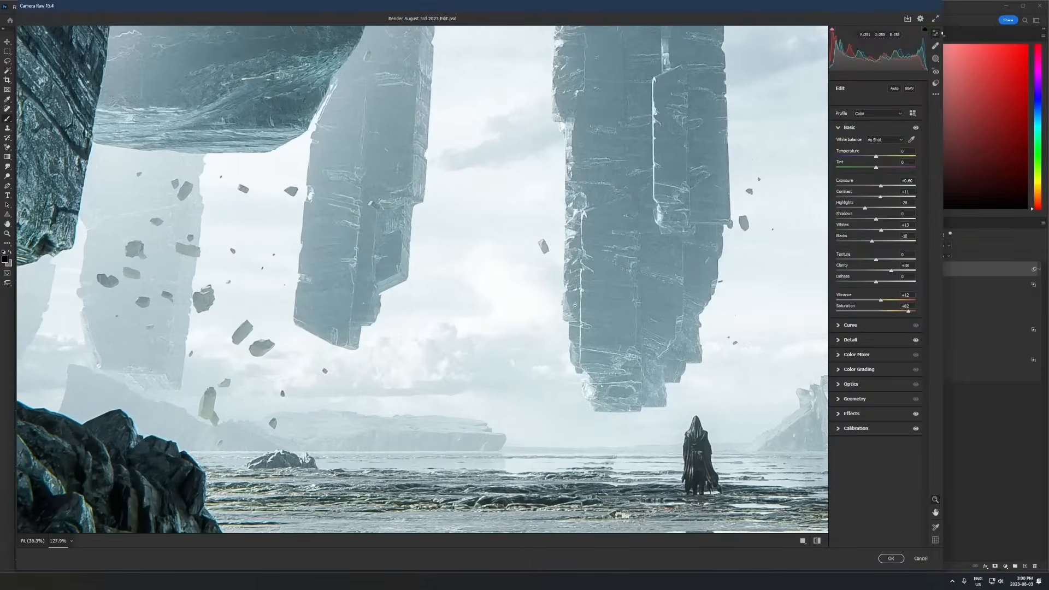
drag(866, 209, 857, 211)
alt+scroll(683, 320, down, 8)
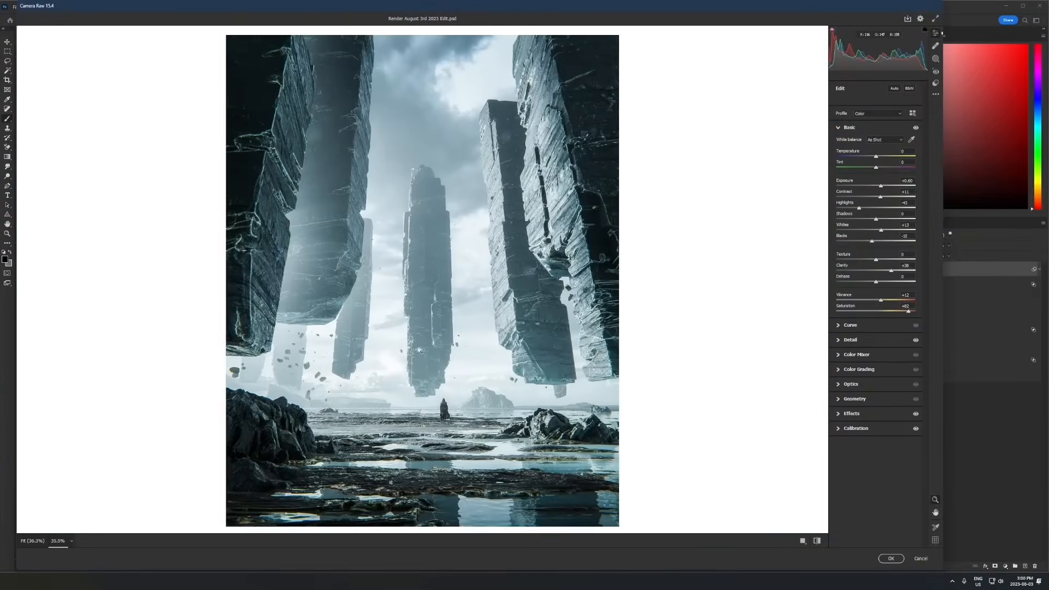
Step: Set Blacks to -27 and Shadows to -9, and apply the Camera Raw filter to the layer
alt+click(872, 242)
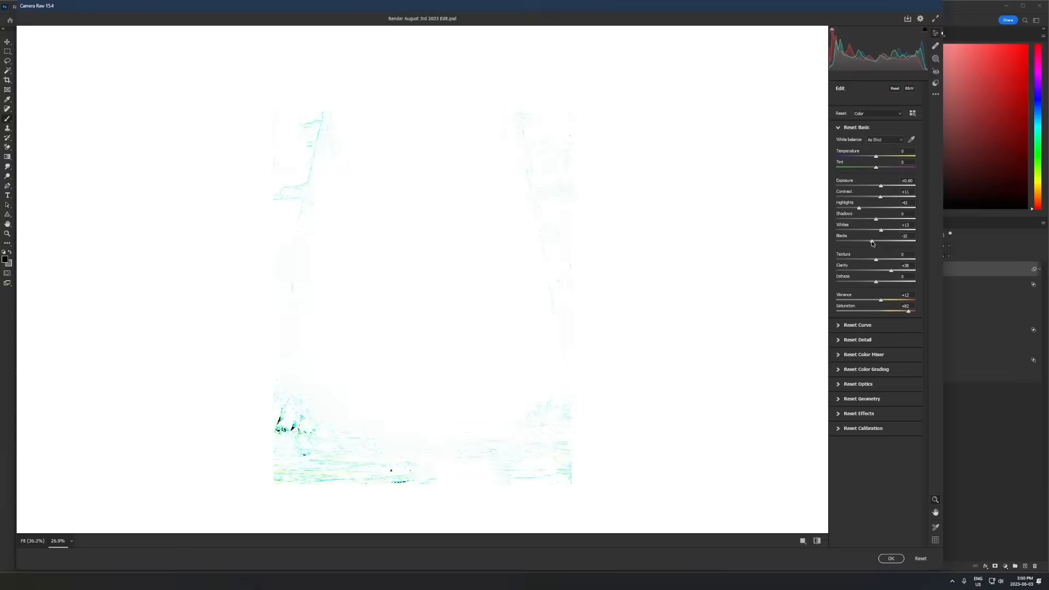
alt+drag(871, 243, 865, 245)
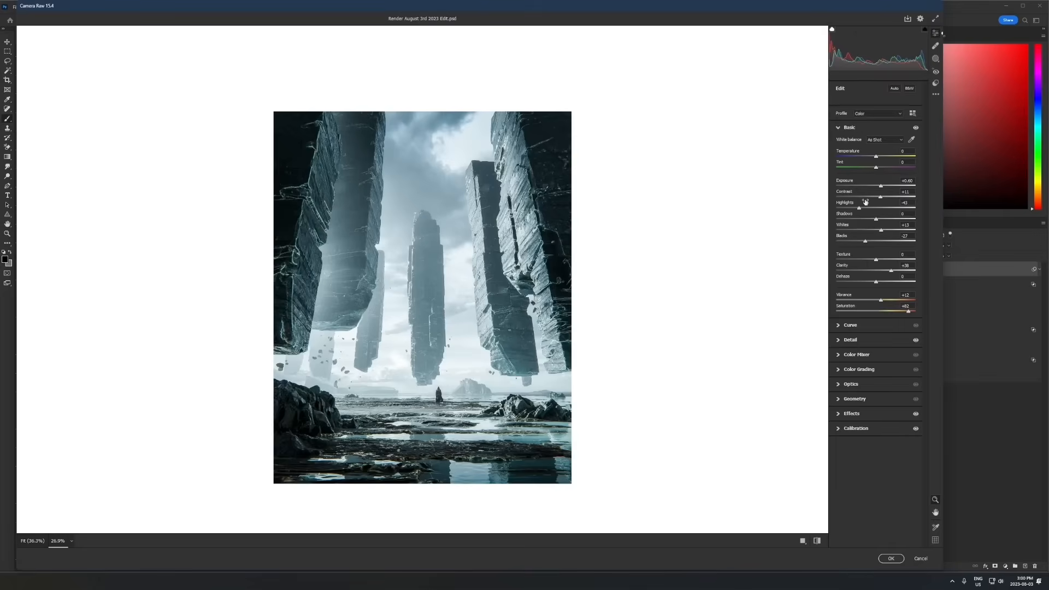
mouse_move(876, 220)
mouse_down()
mouse_move(805, 230)
mouse_move(890, 229)
mouse_move(795, 229)
mouse_move(913, 228)
mouse_move(858, 227)
mouse_move(883, 224)
mouse_move(873, 222)
mouse_up()
drag(876, 157, 894, 169)
key(ctrl+z)
drag(504, 278, 451, 283)
click(550, 276)
click(522, 278)
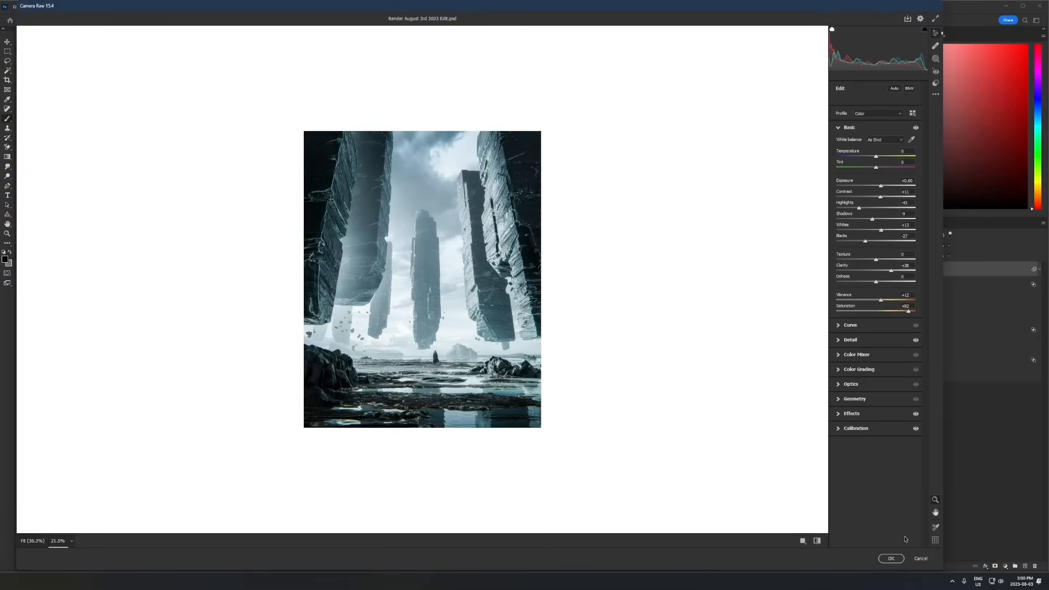
click(891, 558)
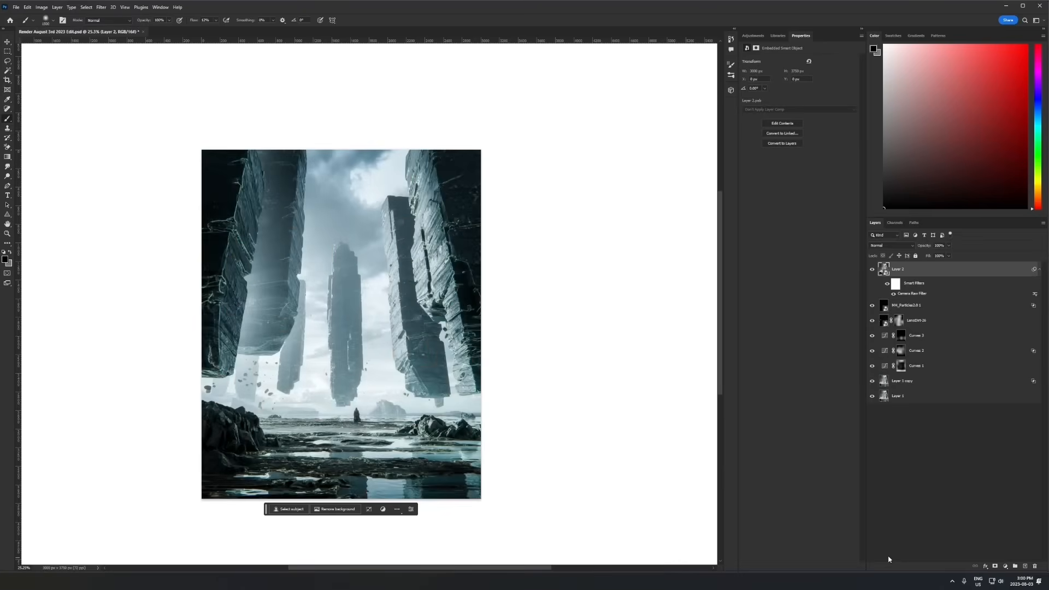
Step: Compare the image with and without the graded Layer 2, and examine the floating rocks and monoliths up close
alt+scroll(317, 295, up, 4)
alt+scroll(317, 296, down, 3)
alt+scroll(316, 298, up, 2)
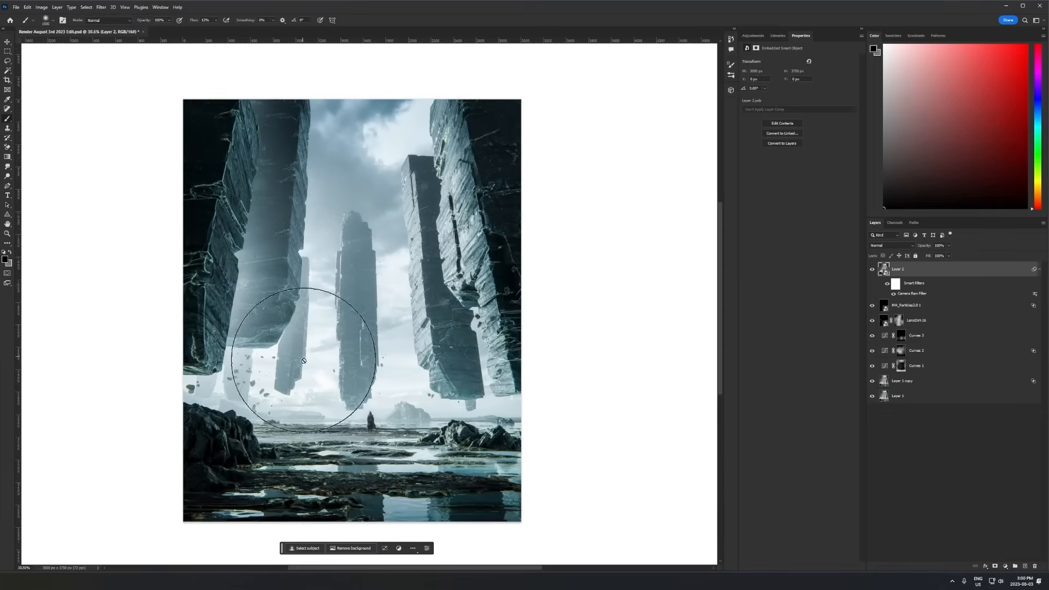
click(871, 269)
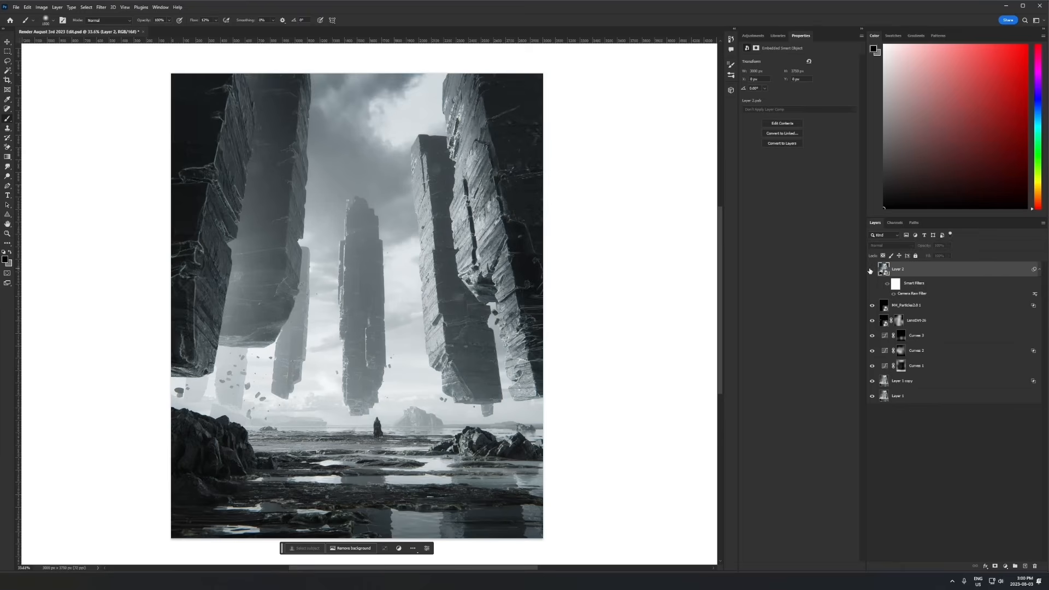
click(871, 396)
click(871, 396)
click(871, 270)
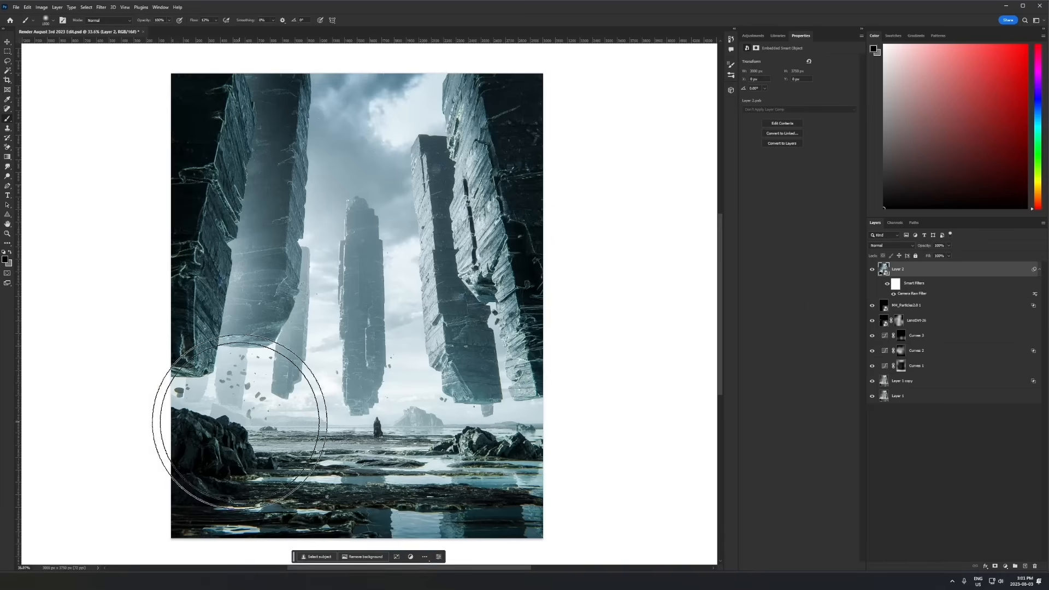
alt+scroll(238, 389, up, 8)
alt+scroll(238, 389, down, 10)
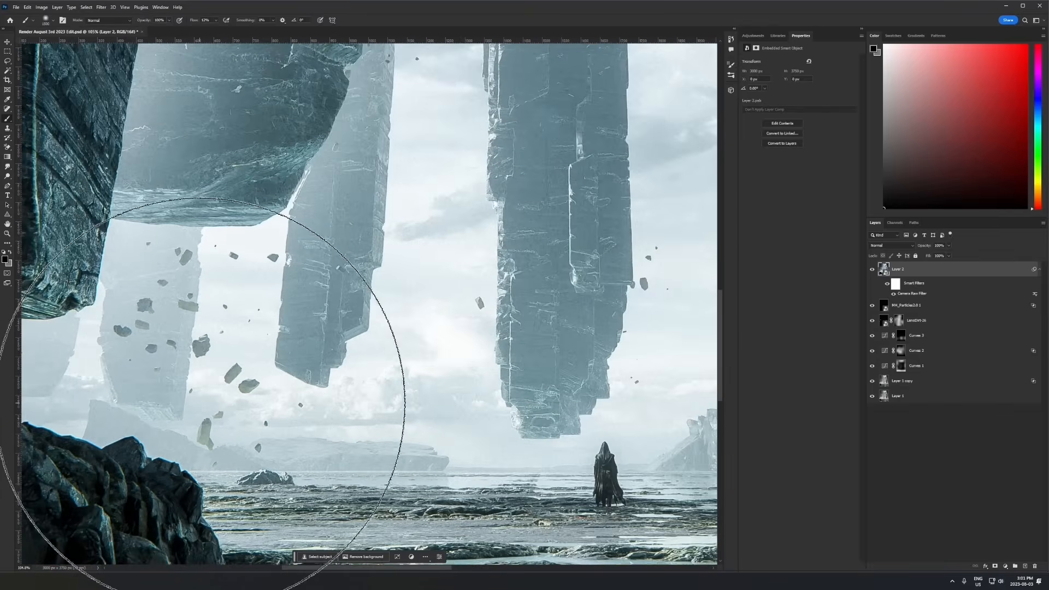
alt+scroll(350, 293, up, 10)
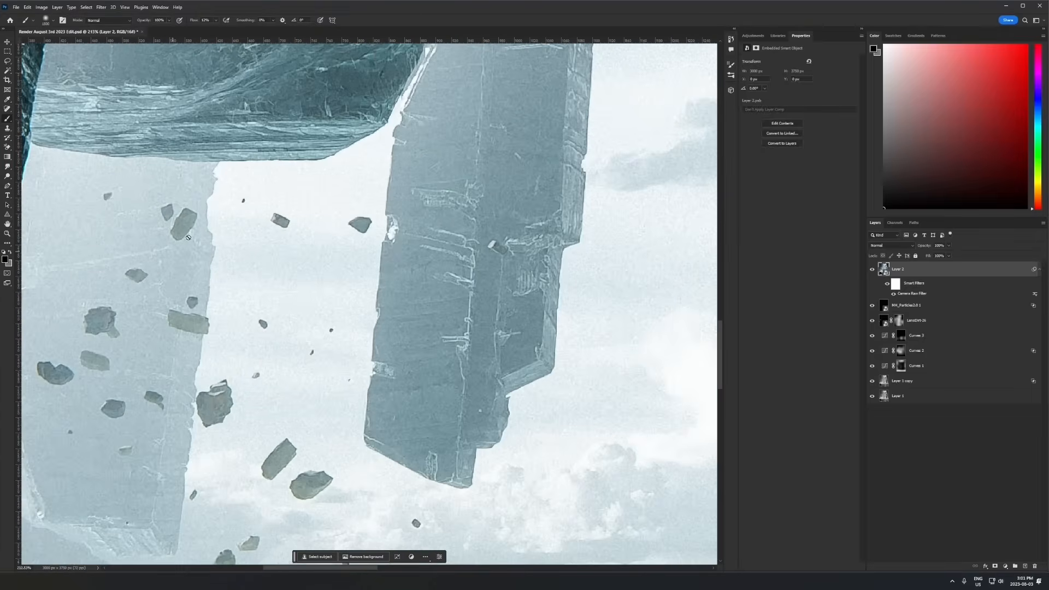
alt+scroll(233, 428, down, 5)
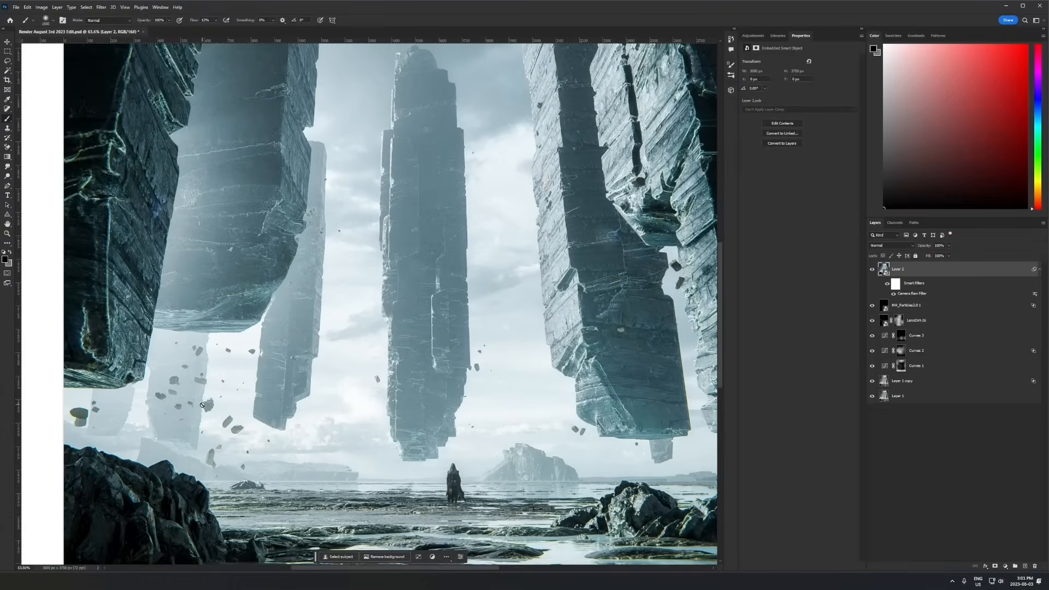
alt+scroll(202, 404, down, 6)
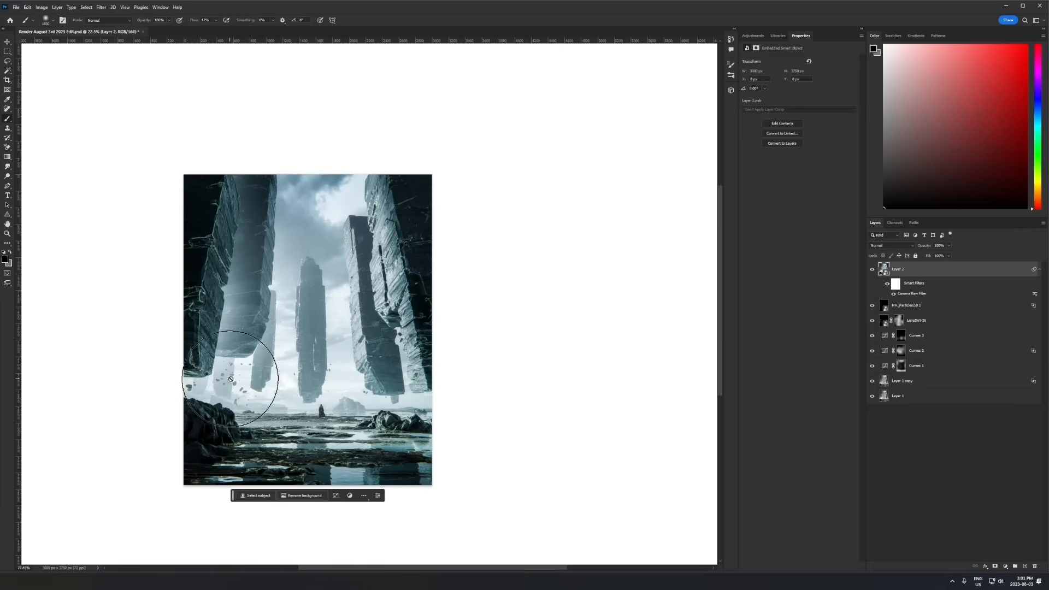
alt+scroll(346, 303, up, 1)
alt+scroll(347, 303, up, 1)
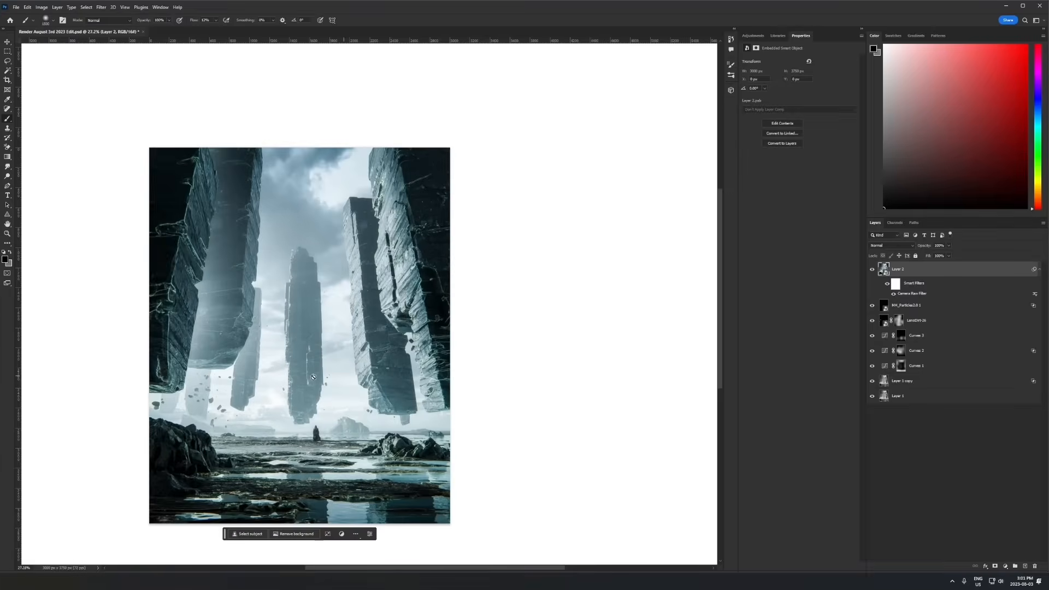
Step: Add a Color Lookup adjustment above Layer 2 with the Crisp_Winter 3D LUT and a Fill of 52%
click(1004, 566)
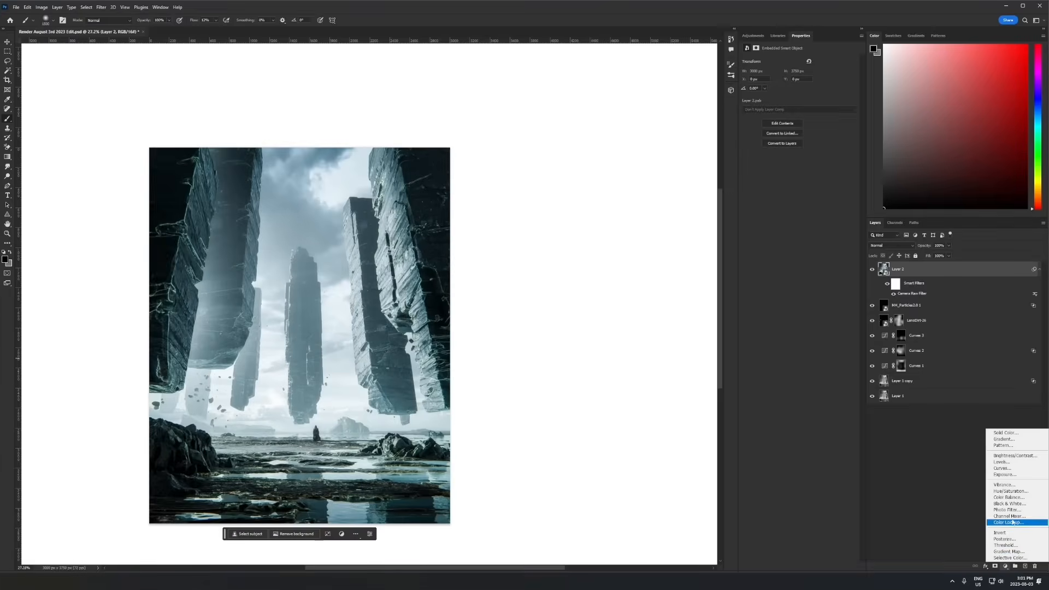
click(1007, 522)
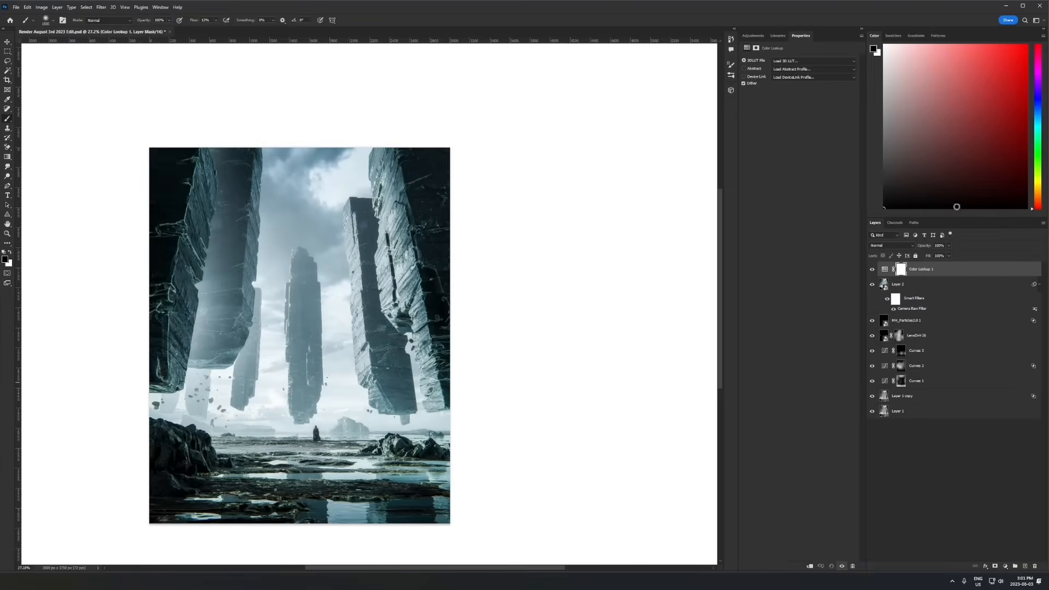
click(805, 63)
click(802, 80)
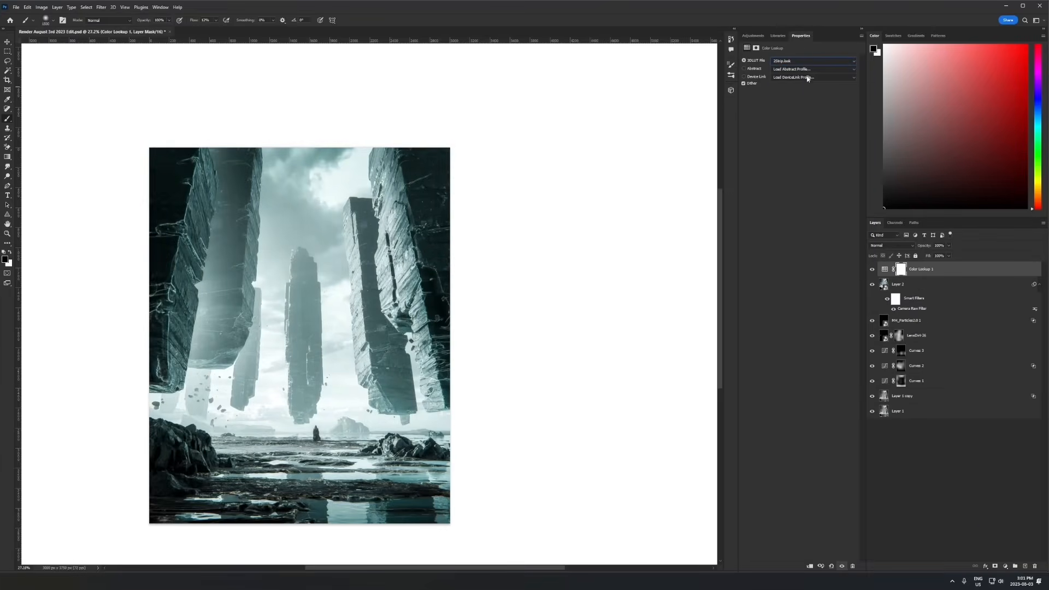
key(Down)
key(Down)
key(Down)
key(Down)
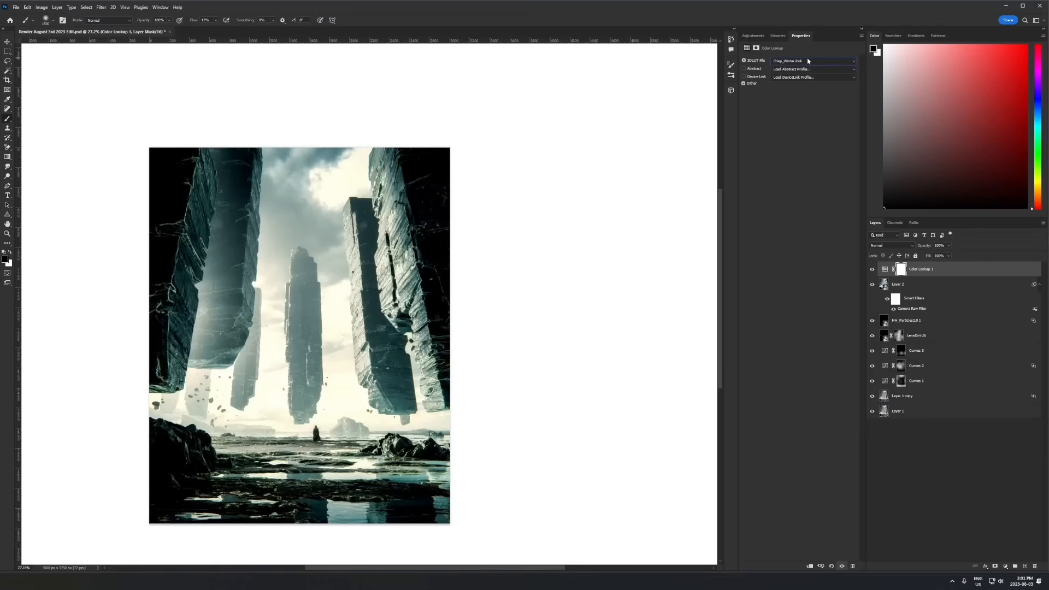
drag(928, 256, 909, 258)
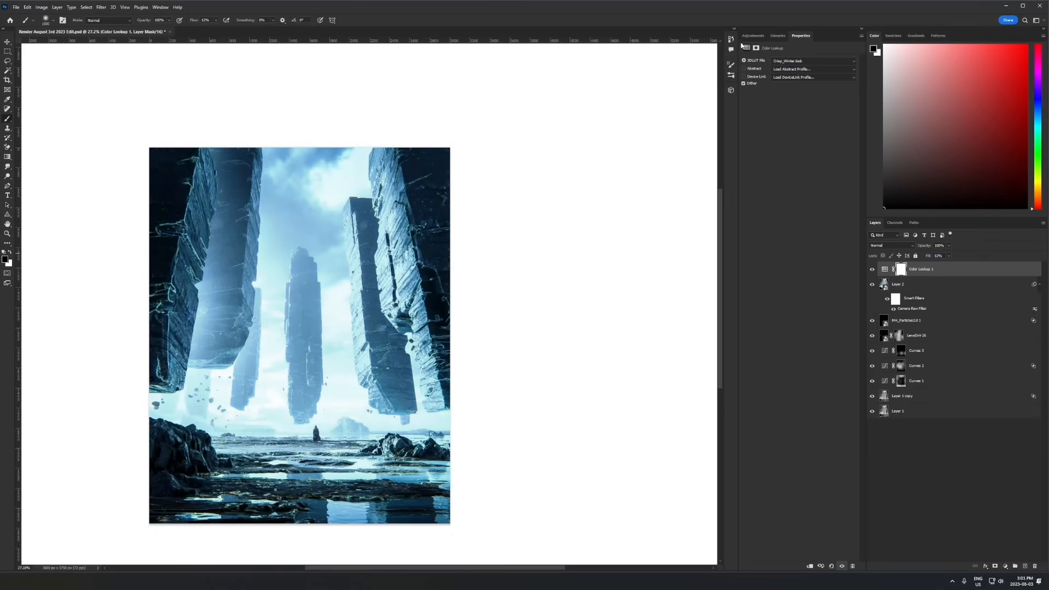
Step: Try further 3D LUTs on Color Lookup 1, ending on Fuji ETERNA 250D Fuji 3510 (by Adobe)
scroll(791, 61, down, 5)
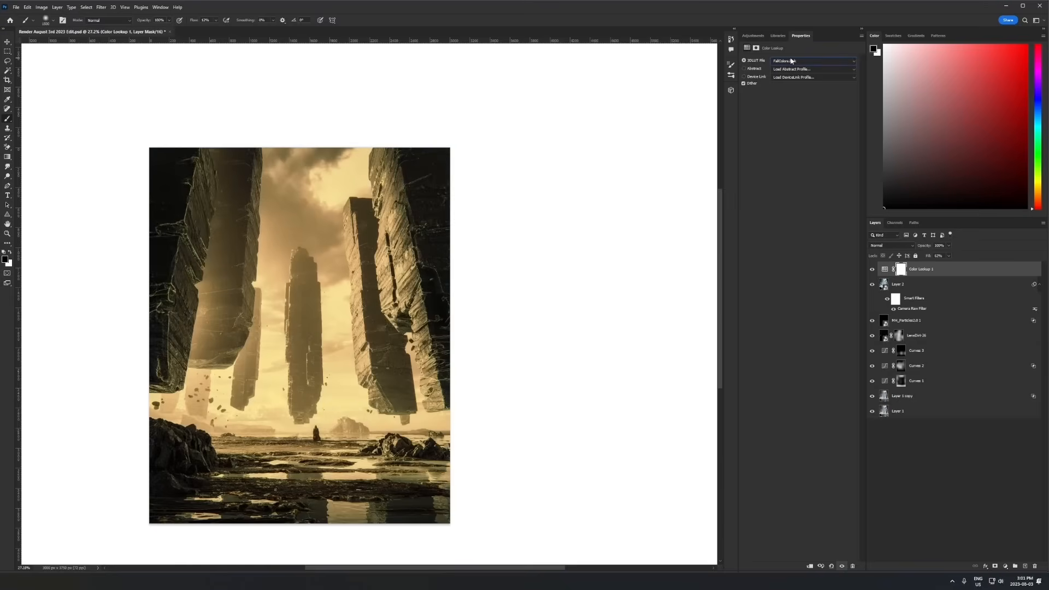
scroll(791, 61, down, 1)
scroll(791, 61, up, 1)
scroll(792, 61, down, 1)
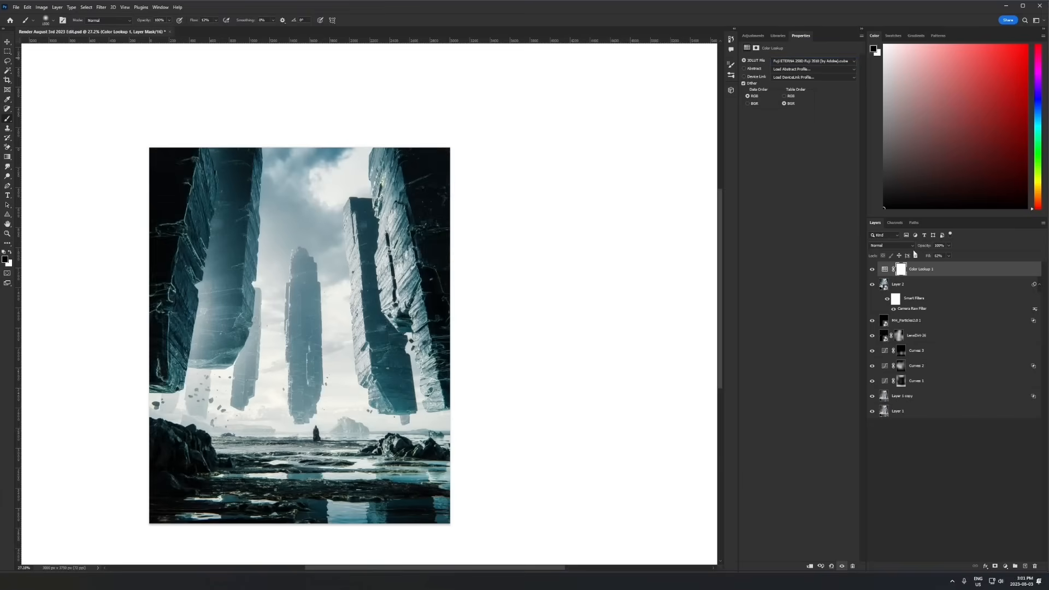
Step: Lower the Fill of Color Lookup 1 to 22% and compare the image with and without the adjustment
drag(928, 257, 479, 308)
click(872, 269)
click(872, 270)
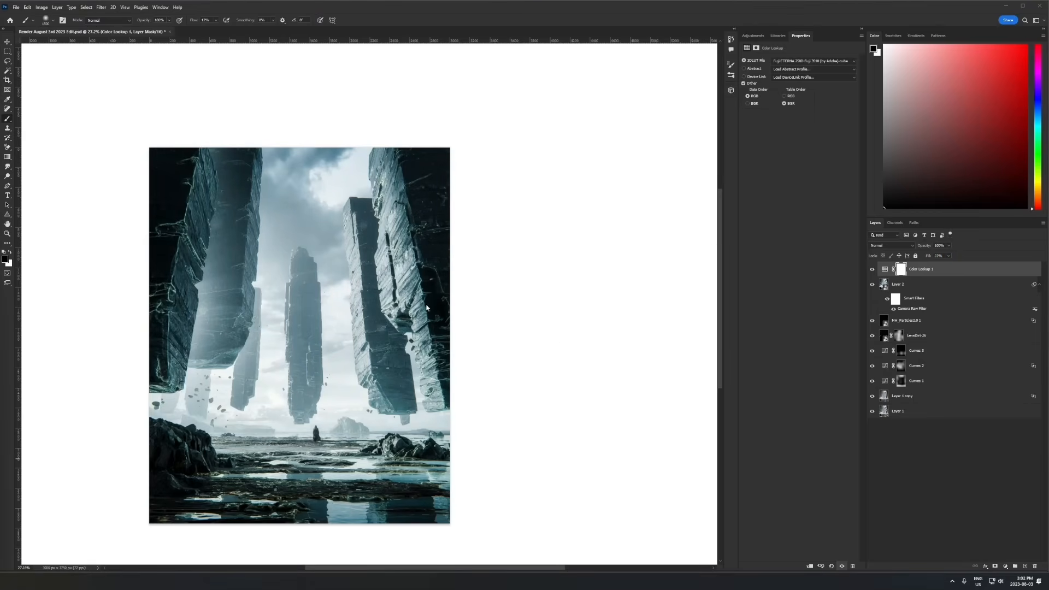
click(872, 270)
click(873, 270)
click(872, 270)
click(872, 270)
click(872, 270)
click(872, 270)
click(872, 270)
drag(921, 246, 867, 265)
Step: Add a Curves adjustment above Color Lookup 1, slightly lifting the black point and anchoring the curve in the shadows and upper midtones
click(1006, 566)
click(1010, 473)
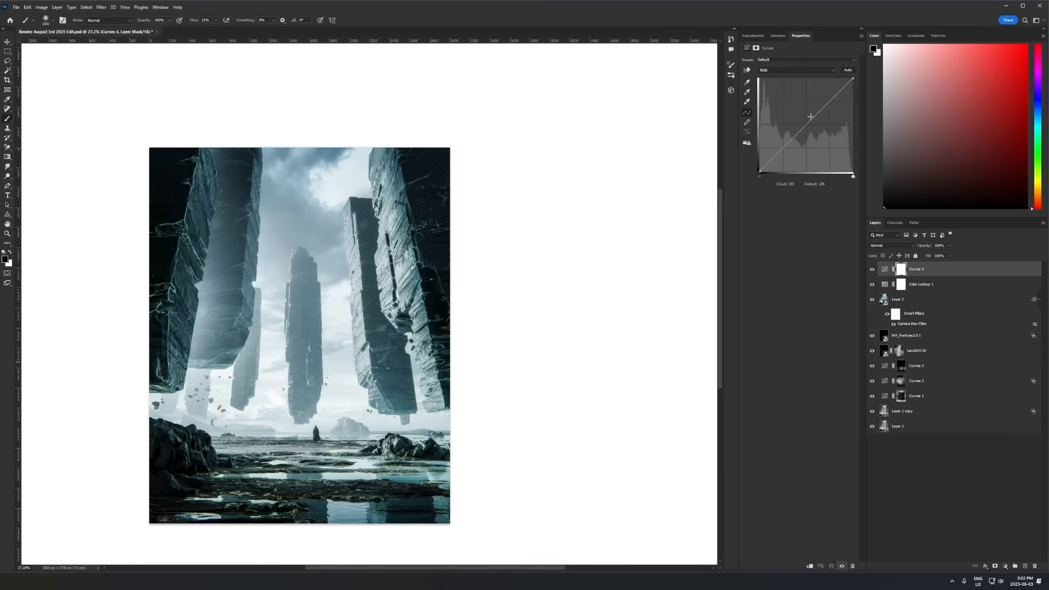
drag(816, 114, 817, 112)
drag(779, 149, 758, 166)
drag(816, 112, 818, 113)
Step: Compare the image with and without Curves 4 and Color Lookup 1
click(871, 269)
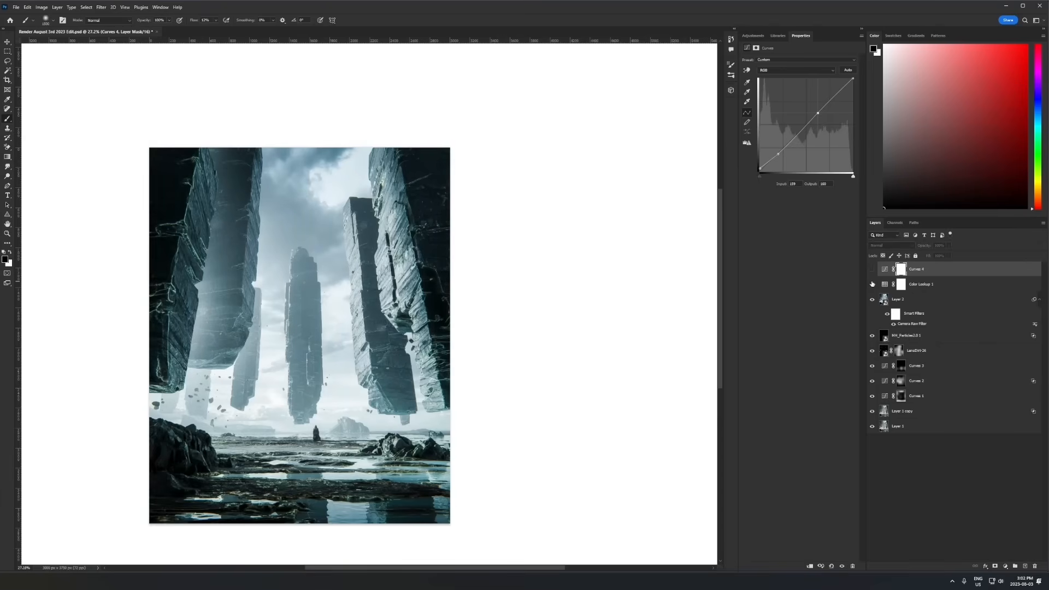
click(872, 284)
click(871, 269)
click(871, 270)
click(871, 270)
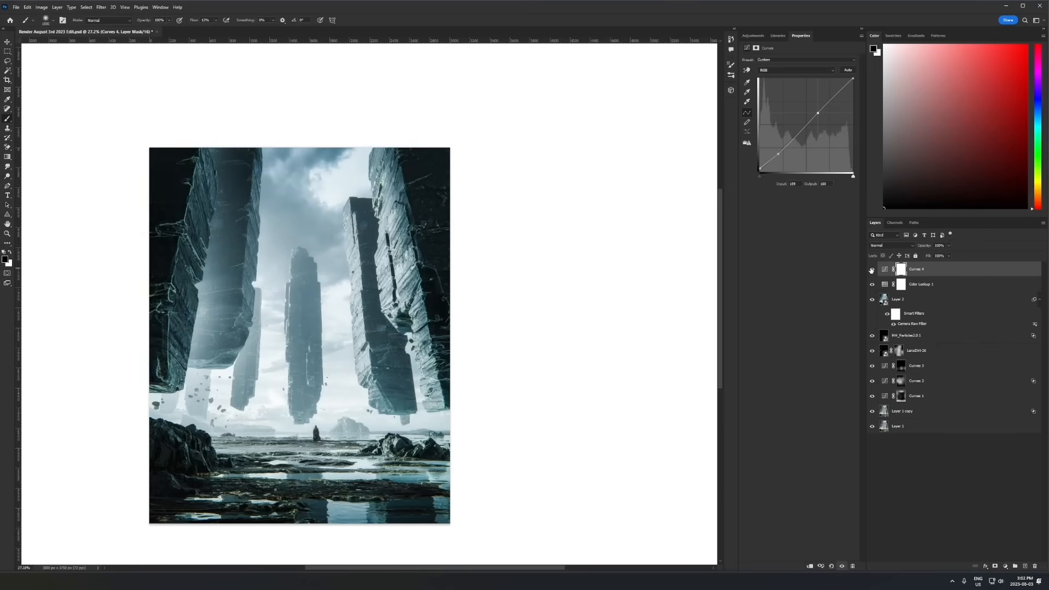
click(871, 270)
click(871, 270)
scroll(267, 342, up, 2)
scroll(318, 326, down, 2)
scroll(284, 372, up, 3)
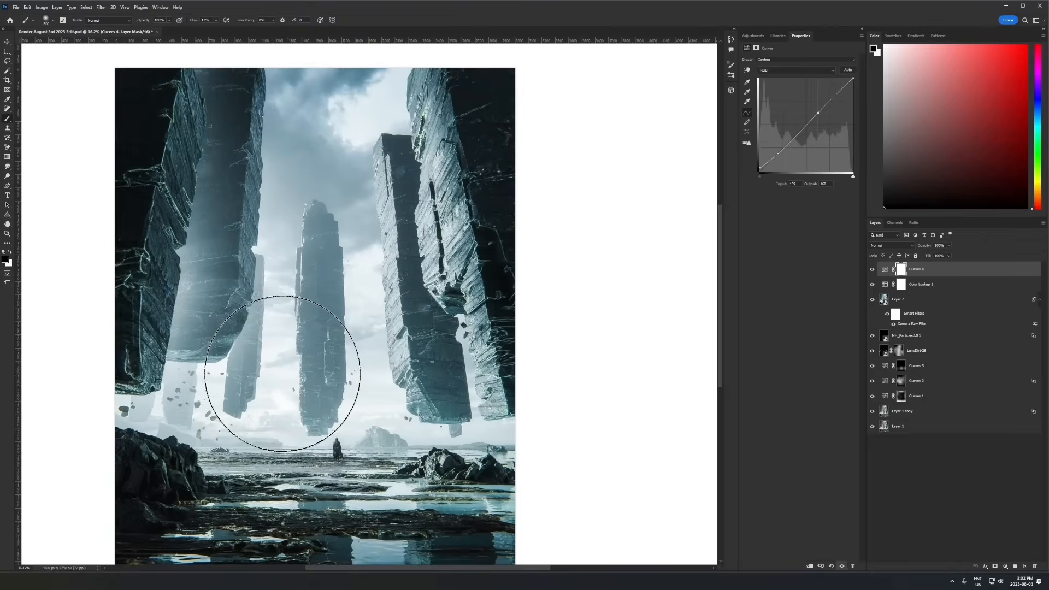
Step: Reduce the Fill of Curves 4 to 57% and the Opacity of Color Lookup 1 to 22%
click(873, 270)
click(872, 271)
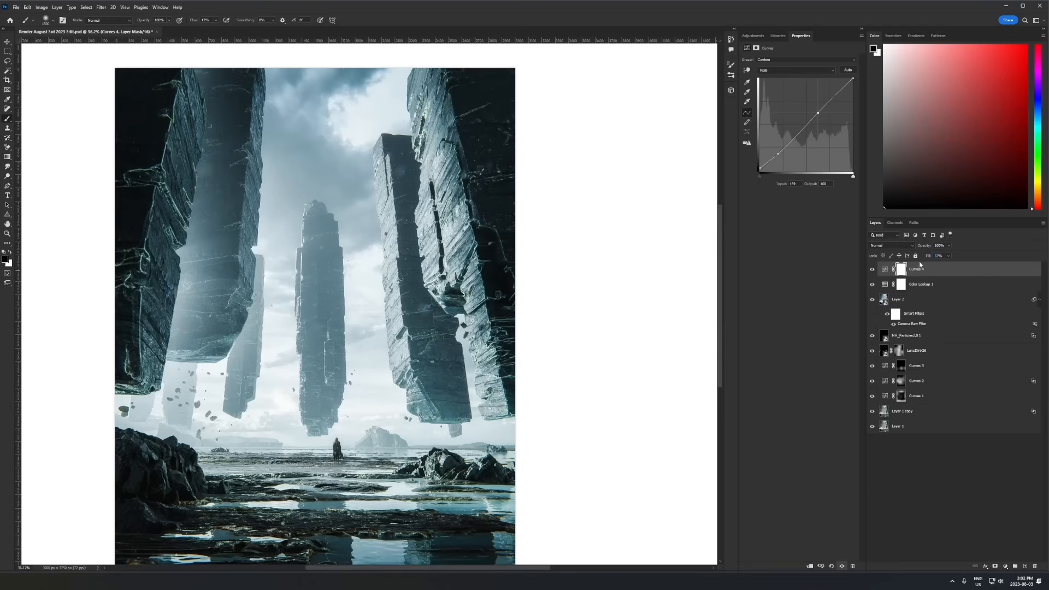
click(926, 283)
drag(927, 248, 918, 248)
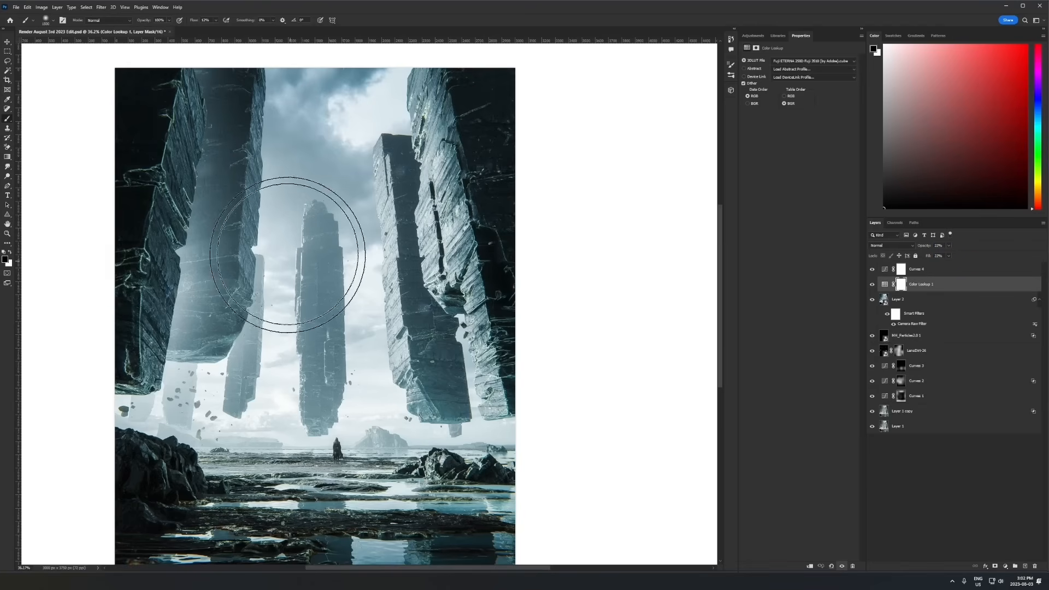
Step: Examine the cloaked figure, foreground rocks and floating monoliths up close, then review the whole graded image
scroll(297, 267, down, 2)
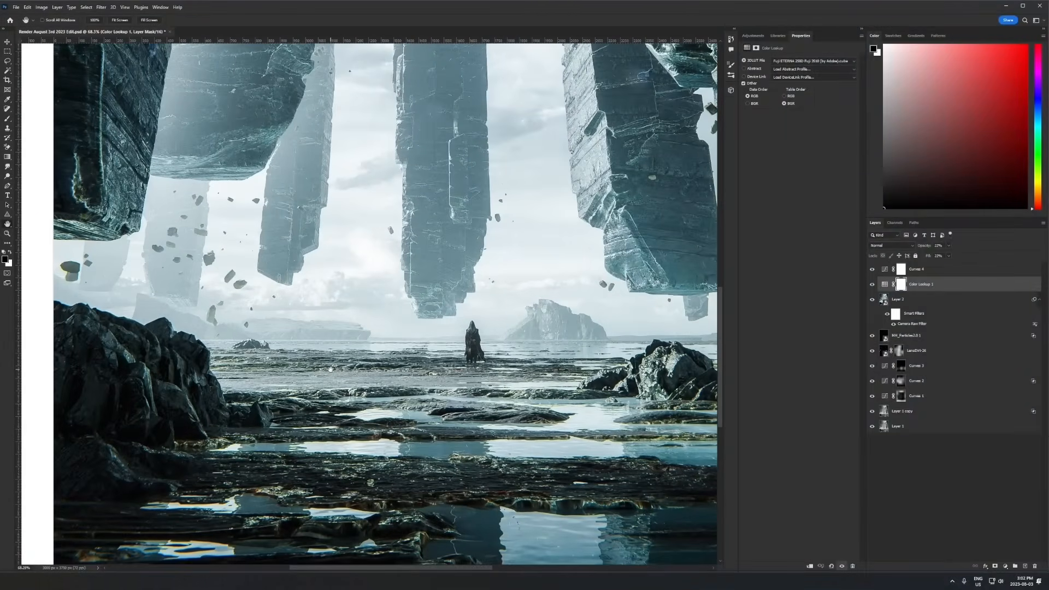
alt+scroll(331, 369, up, 2)
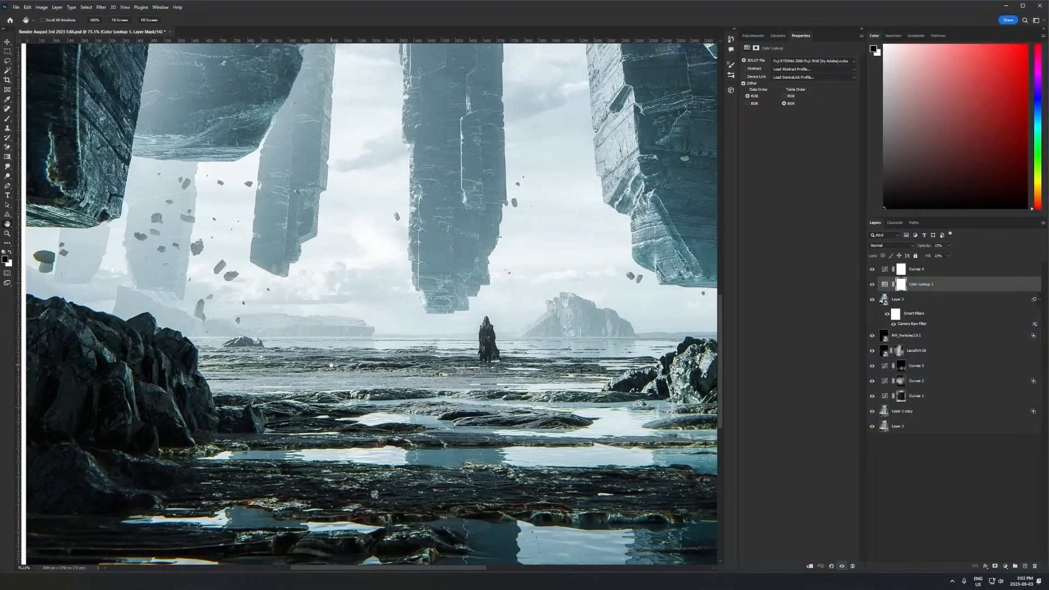
alt+scroll(331, 368, down, 2)
drag(353, 410, 226, 551)
drag(345, 79, 269, 305)
alt+scroll(282, 332, down, 5)
alt+scroll(270, 305, down, 4)
alt+scroll(316, 304, up, 2)
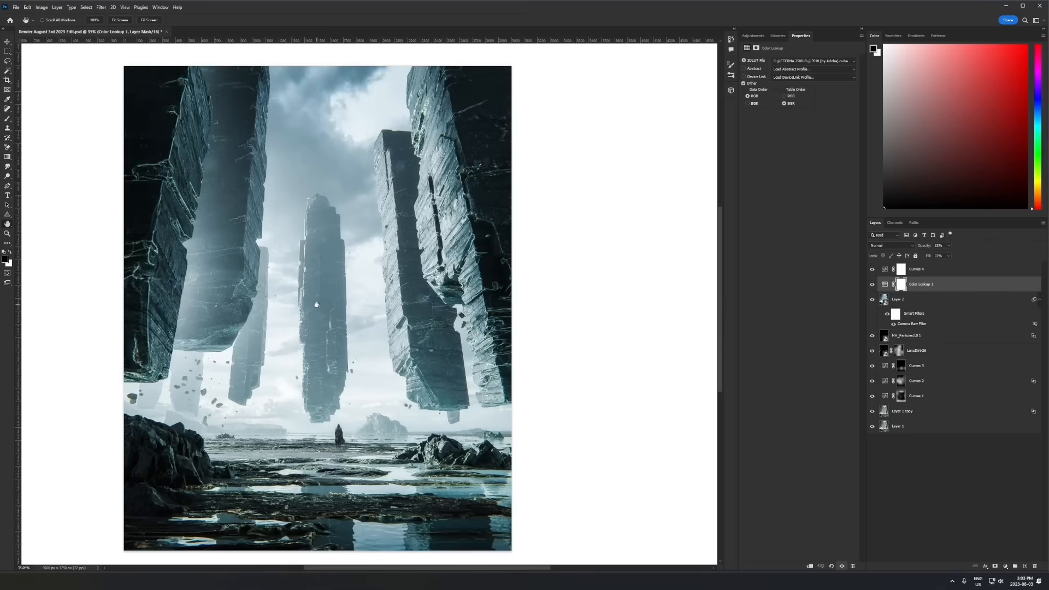